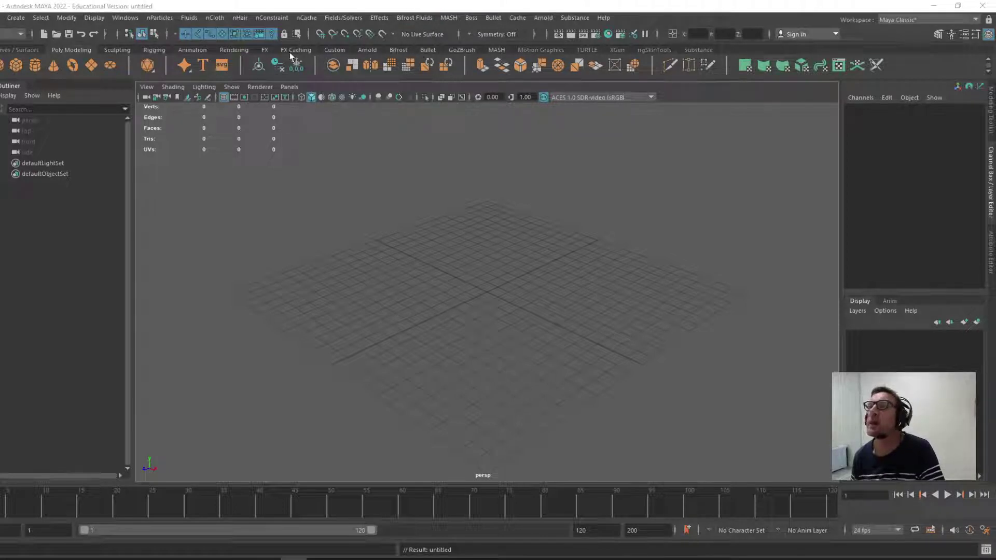
Step: Check in the Plug-in Manager that bullet.mll is loaded and set to auto load
left_click(426, 51)
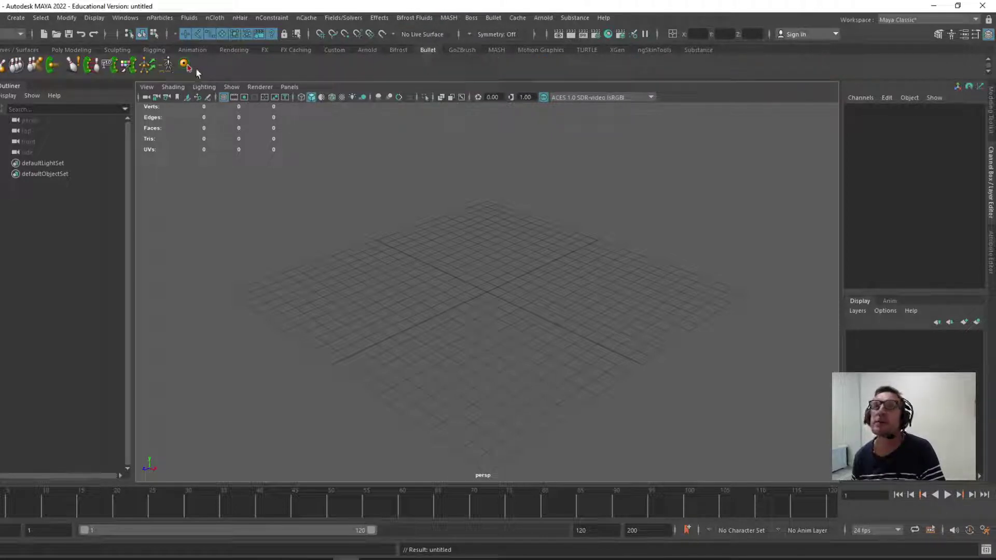
left_click(120, 20)
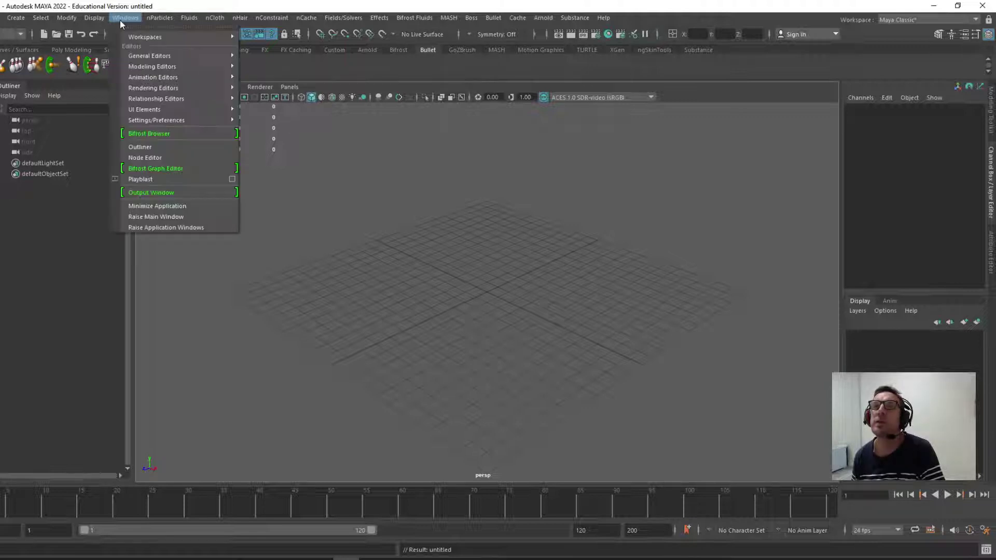
mouse_move(166, 118)
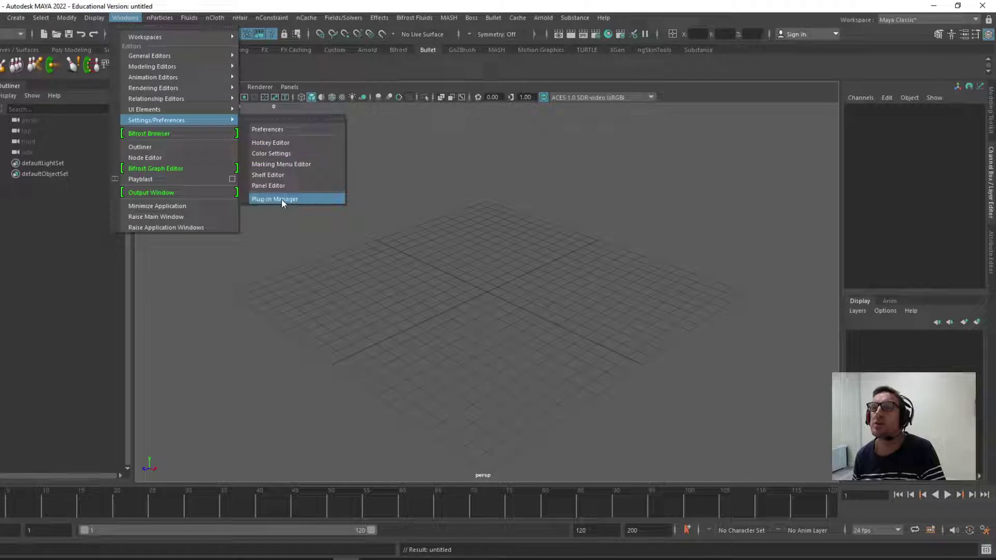
left_click(312, 199)
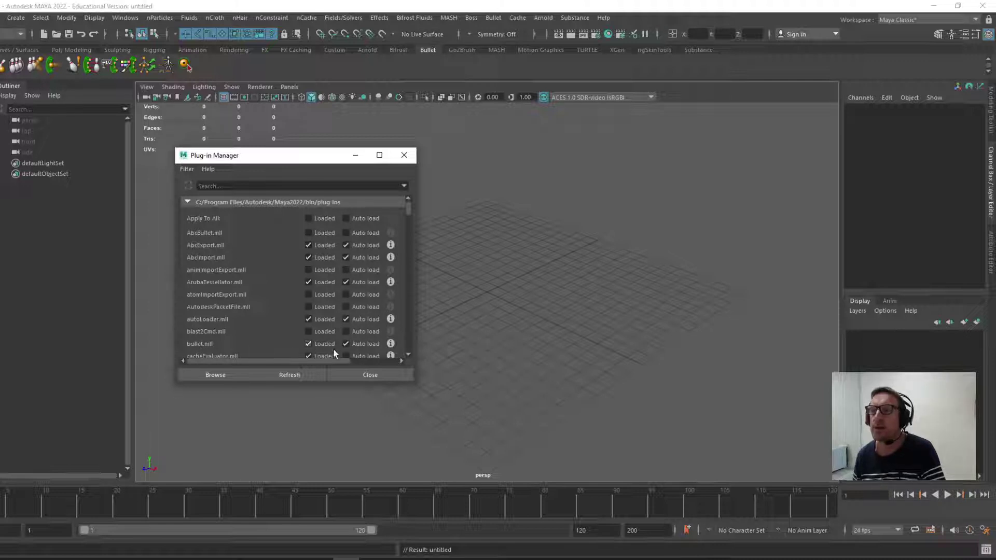
left_click(371, 374)
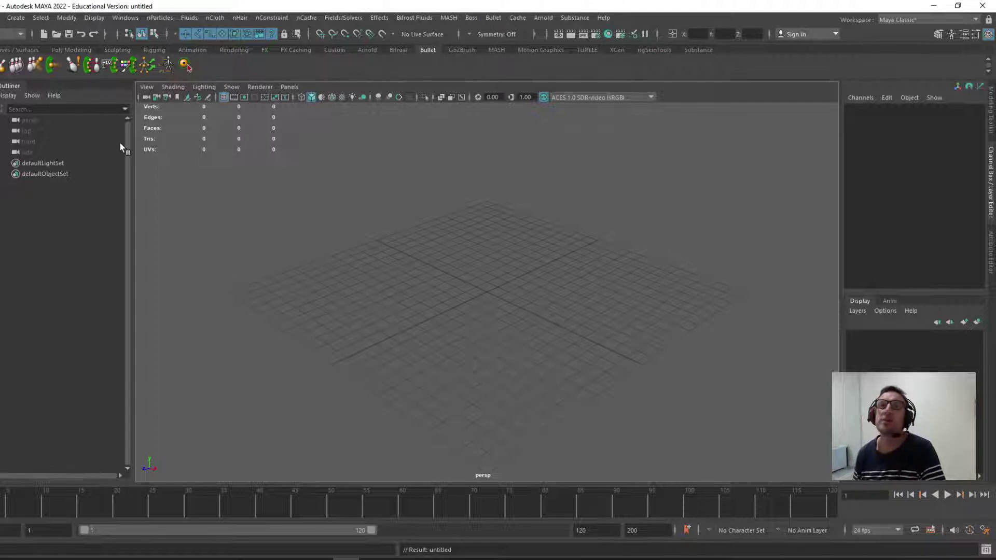
Step: Create a polygon sphere at the origin and raise it above the grid to a Translate Y of about 1.39
left_click(59, 49)
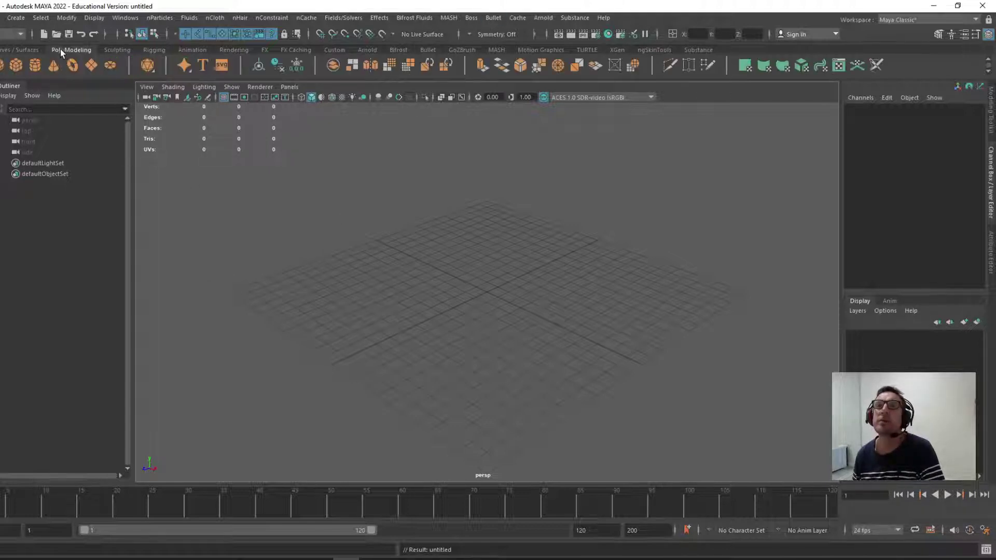
left_click(5, 65)
key("f")
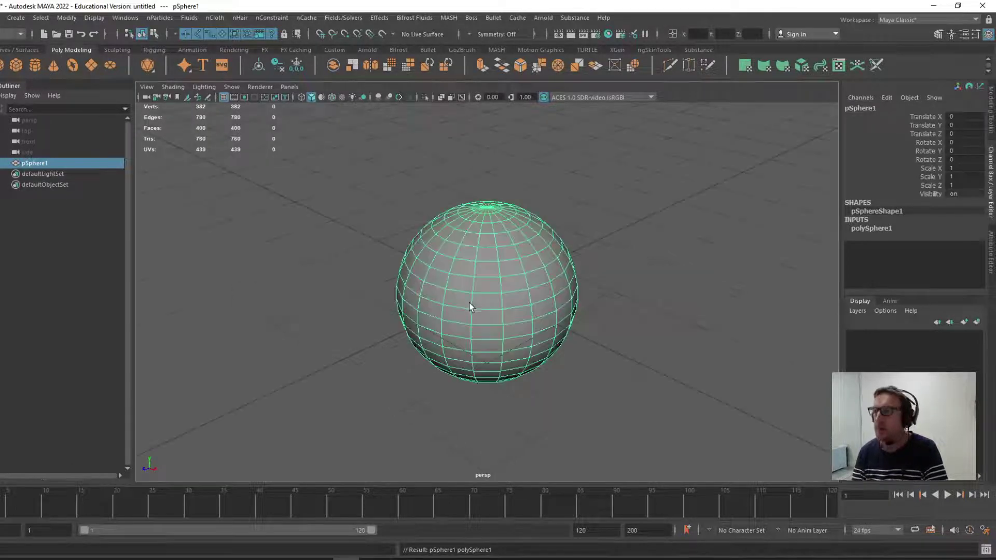
scroll(472, 298, "down", 2)
left_click_drag(444, 320, 406, 338, "alt")
key("w")
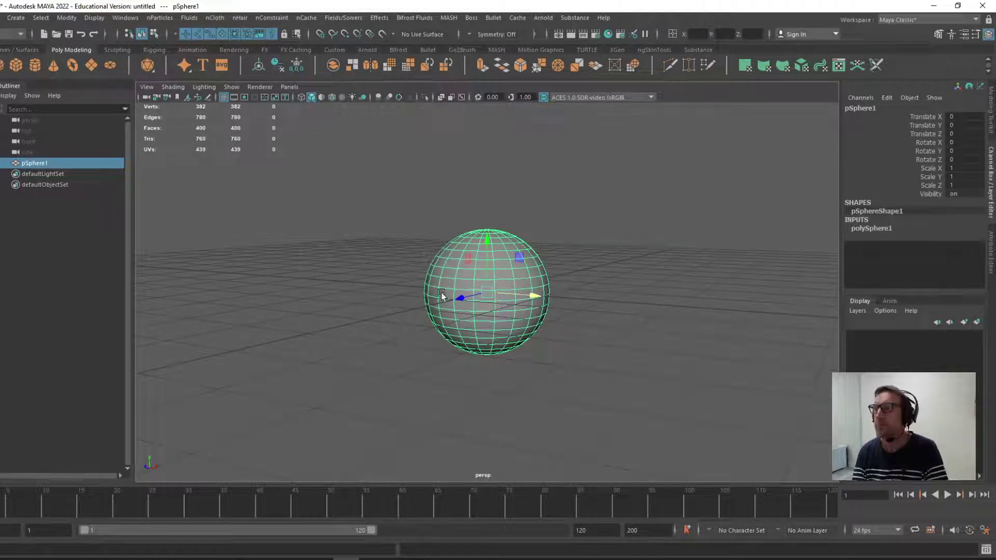
left_click_drag(475, 238, 469, 154)
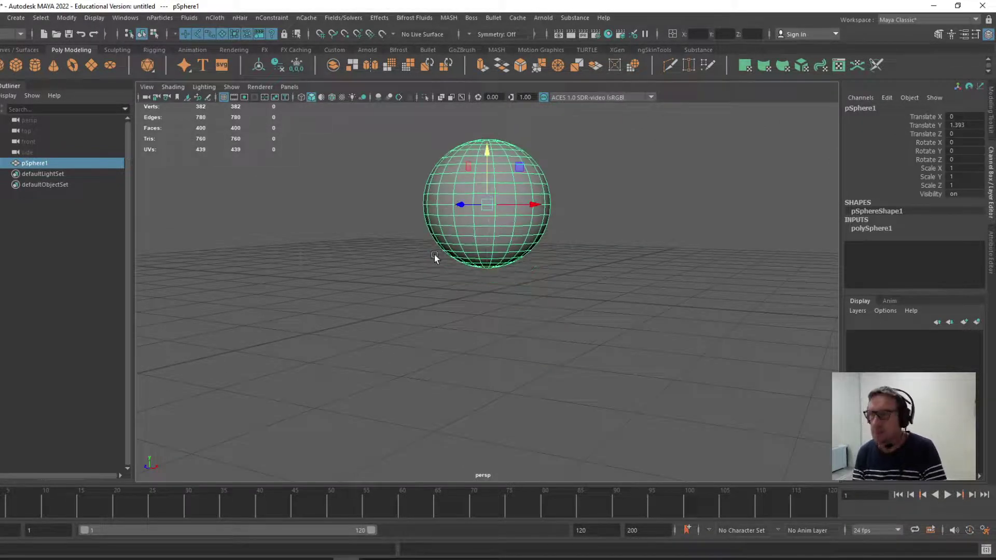
left_click_drag(434, 254, 399, 328, "alt")
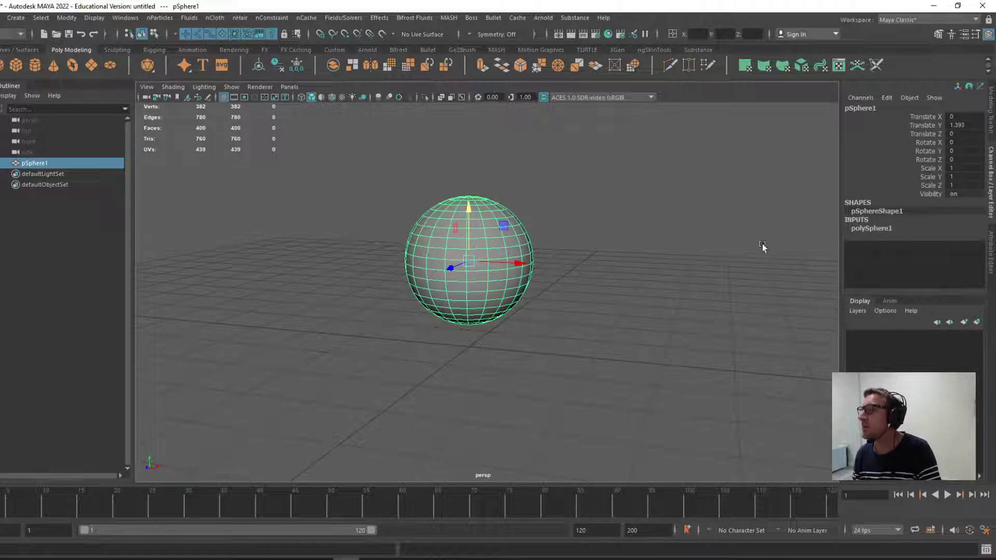
Step: Set the sphere's Subdivisions Axis and Subdivisions Height to 14
left_click(869, 229)
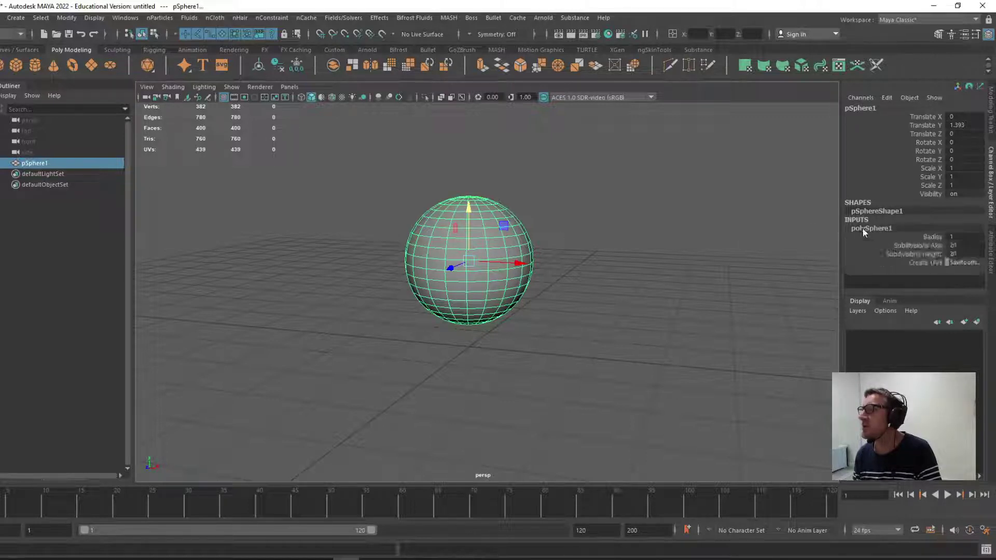
mouse_move(923, 244)
left_mouse_down()
mouse_move(925, 256)
mouse_move(918, 253)
left_mouse_up()
left_click(914, 254)
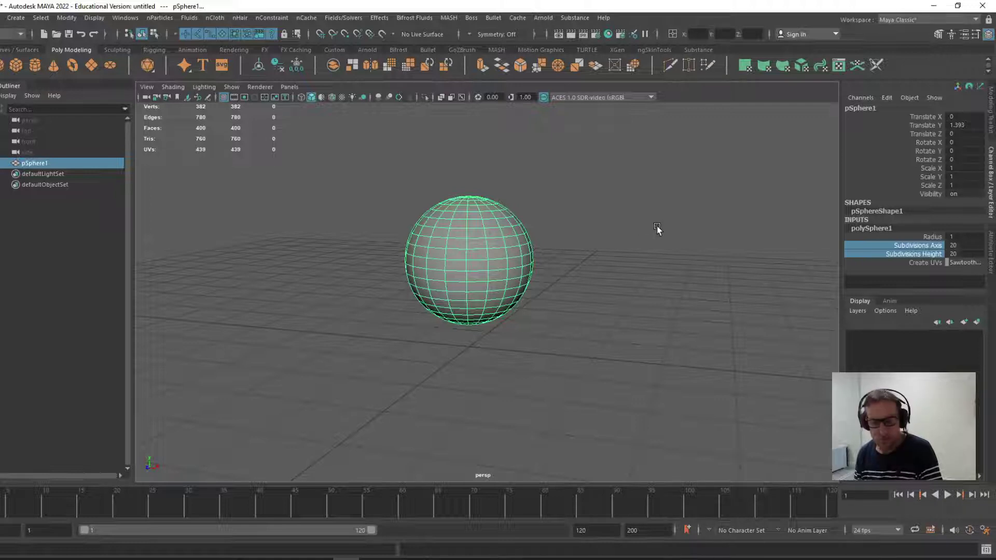
middle_click_drag(651, 219, 594, 209)
scroll(618, 294, "up", 2)
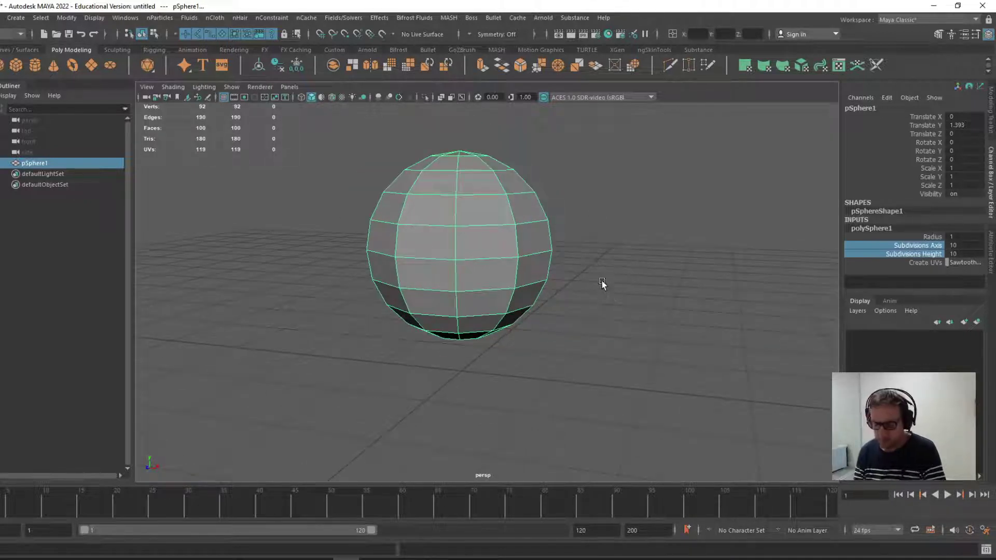
middle_click_drag(577, 258, 585, 302, "alt")
right_click_drag(584, 303, 543, 297, "alt")
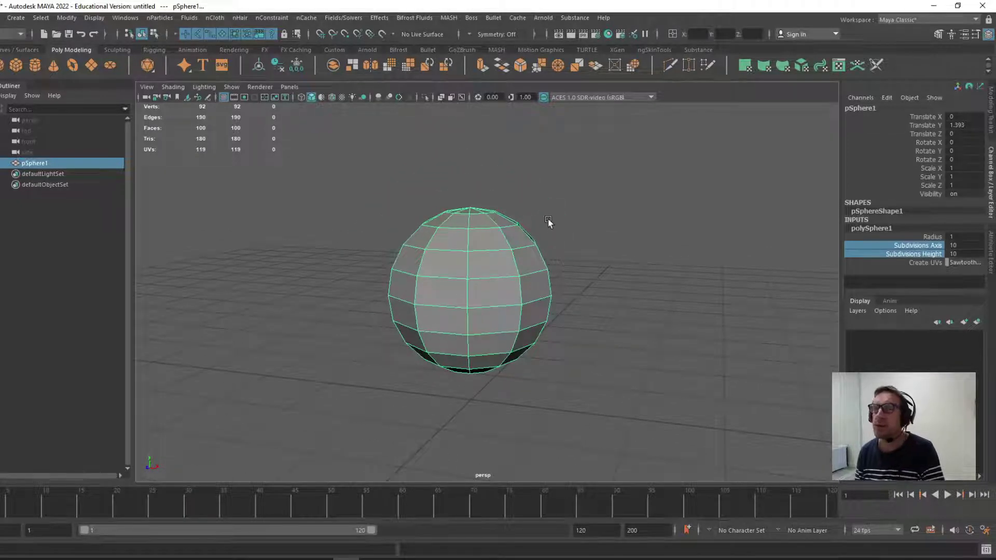
middle_click_drag(581, 211, 614, 238)
scroll(609, 296, "down", 1)
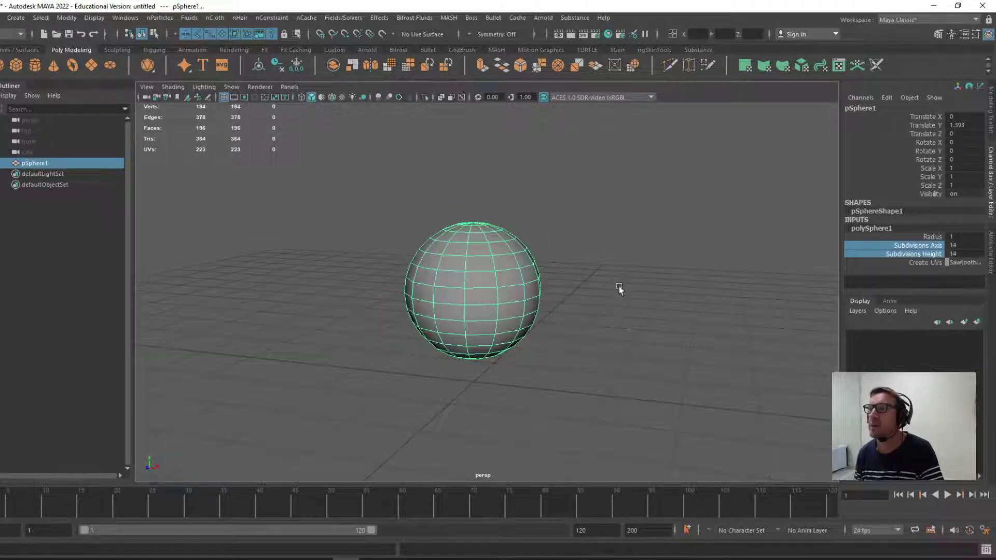
Step: Delete the construction history of the sphere
left_click(619, 288)
left_click(463, 284)
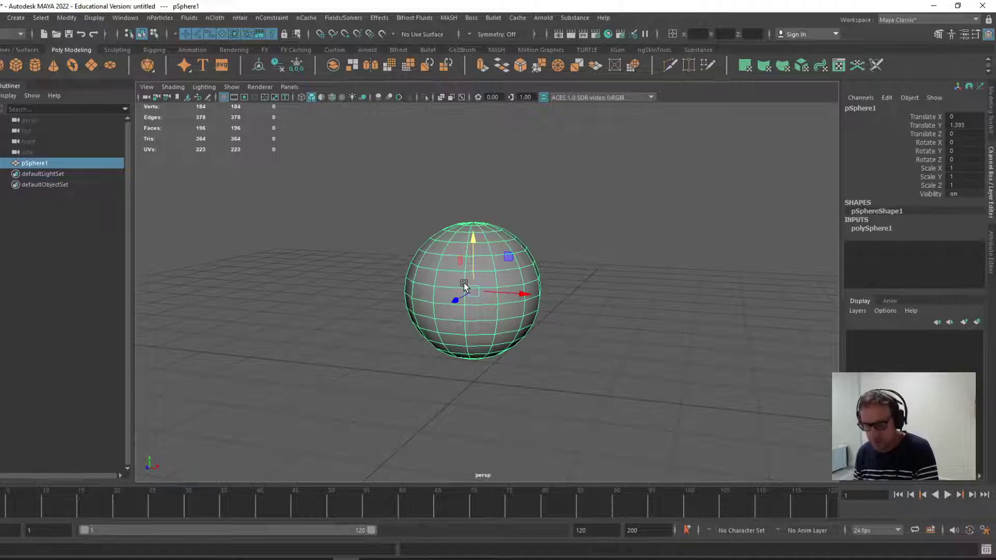
key("alt+shift+d")
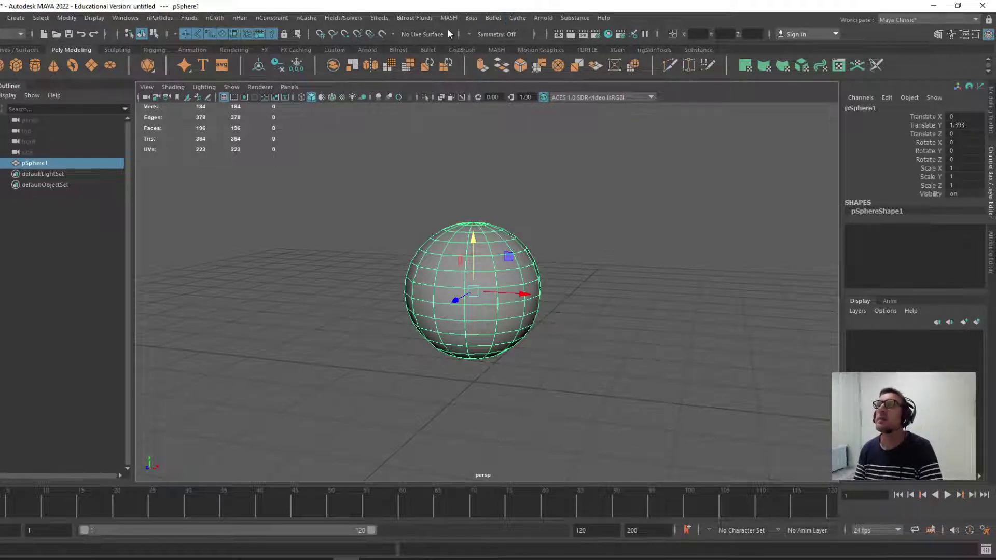
Step: Open the Shatter effect options for the sphere and configure a Solid Shatter with shard count 6 and edge jagginess of about 0.33
left_click(379, 19)
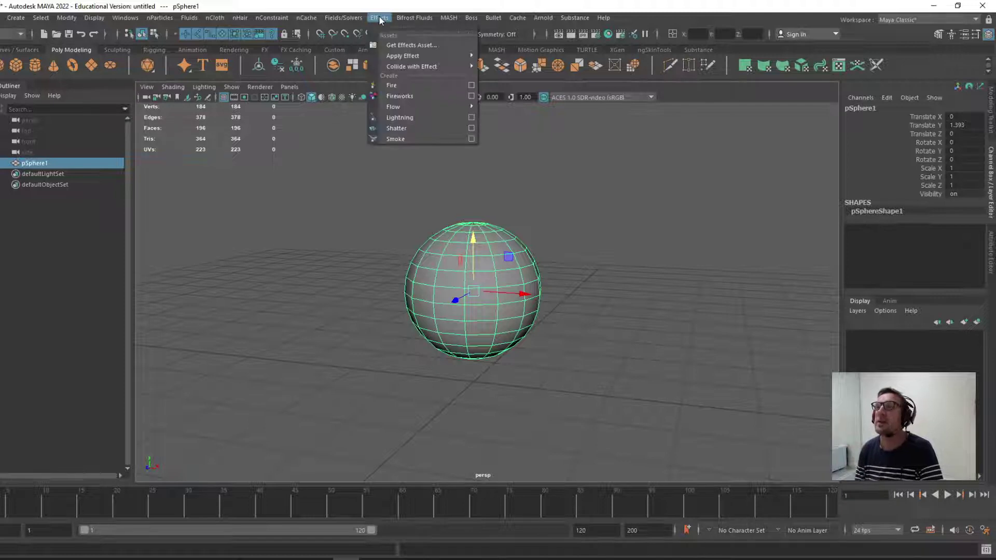
left_click(471, 128)
left_click_drag(283, 127, 262, 178)
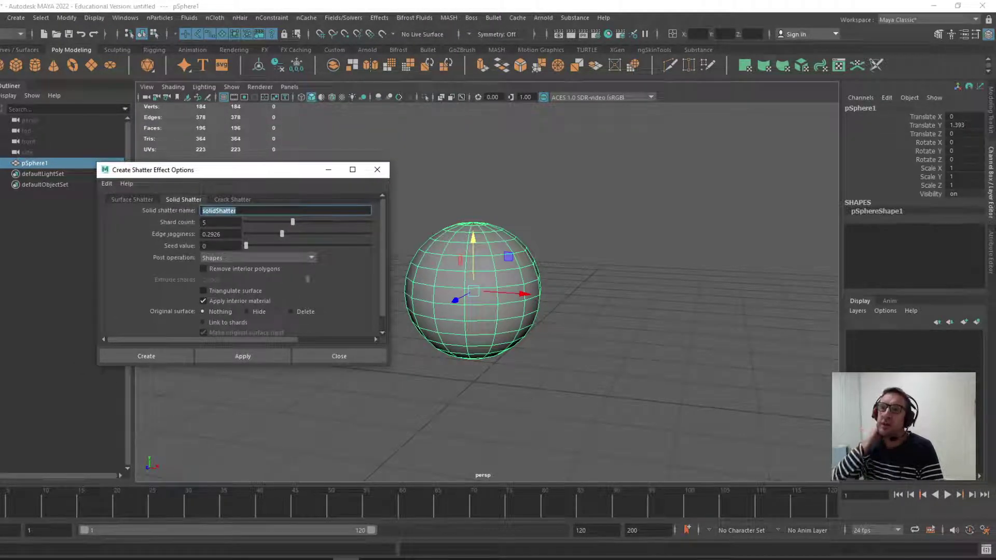
left_click(132, 200)
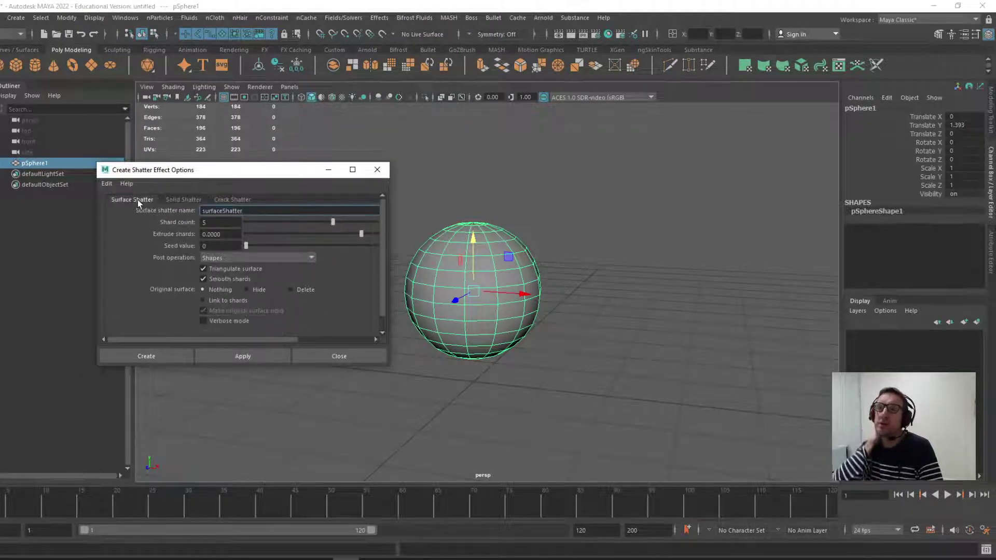
left_click(193, 202)
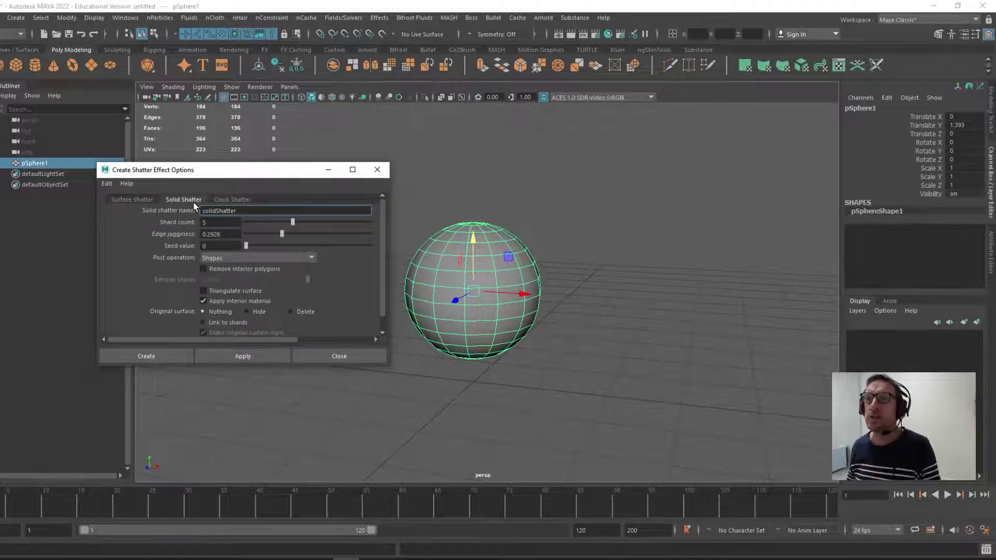
left_click(212, 222)
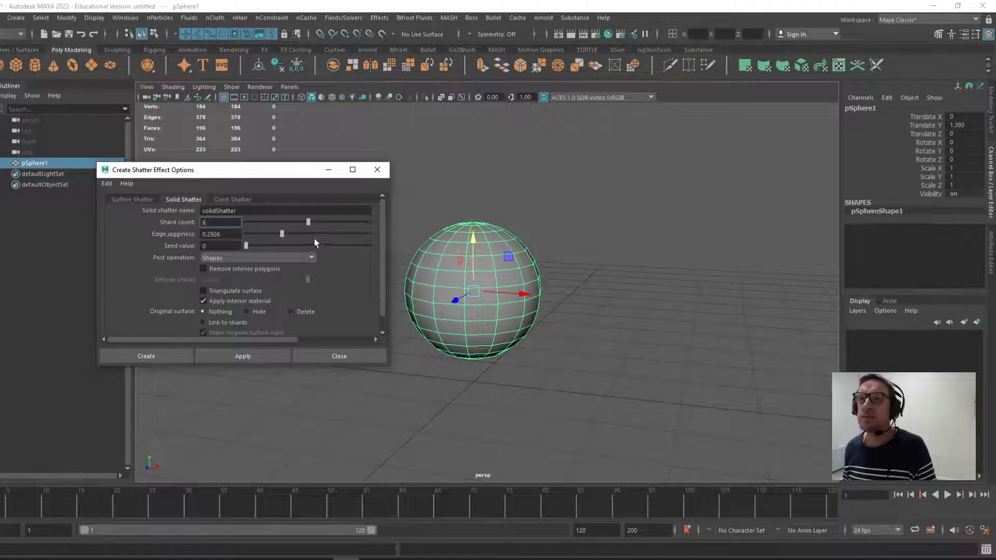
mouse_move(284, 238)
left_mouse_down()
mouse_move(247, 239)
mouse_move(297, 238)
mouse_move(286, 238)
left_mouse_up()
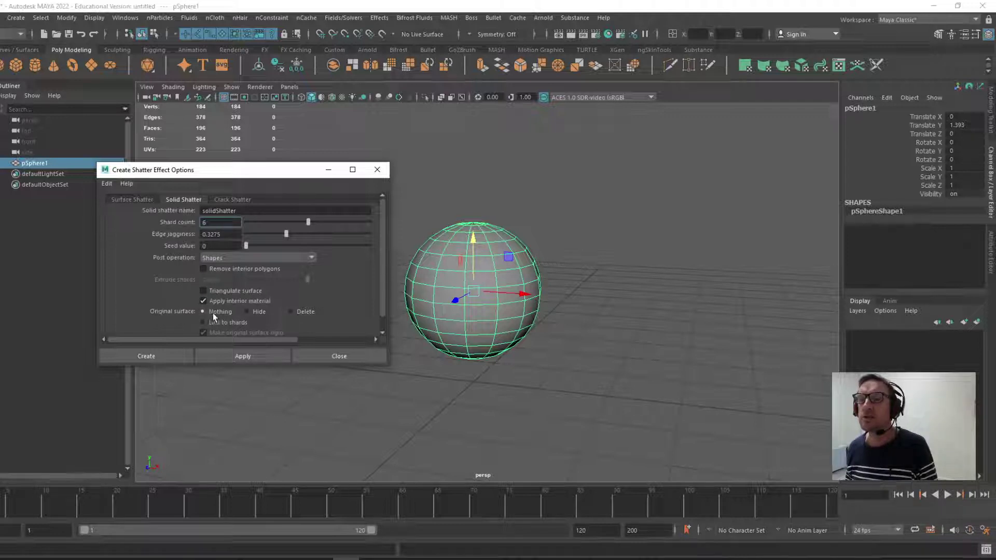
Step: Set the original surface to Delete, apply the solid shatter to the sphere and close the options
left_click(291, 310)
scroll(354, 294, "down", 1)
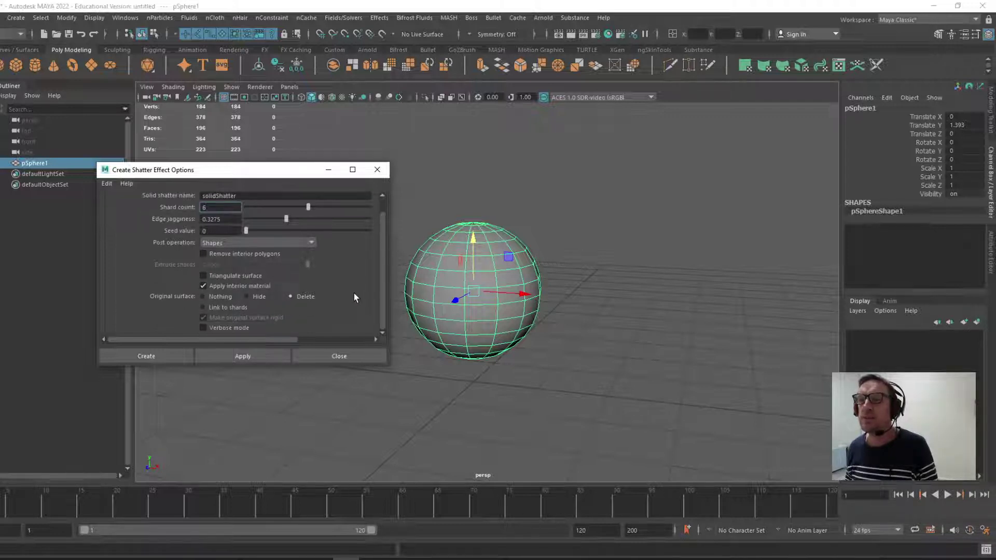
left_click(226, 356)
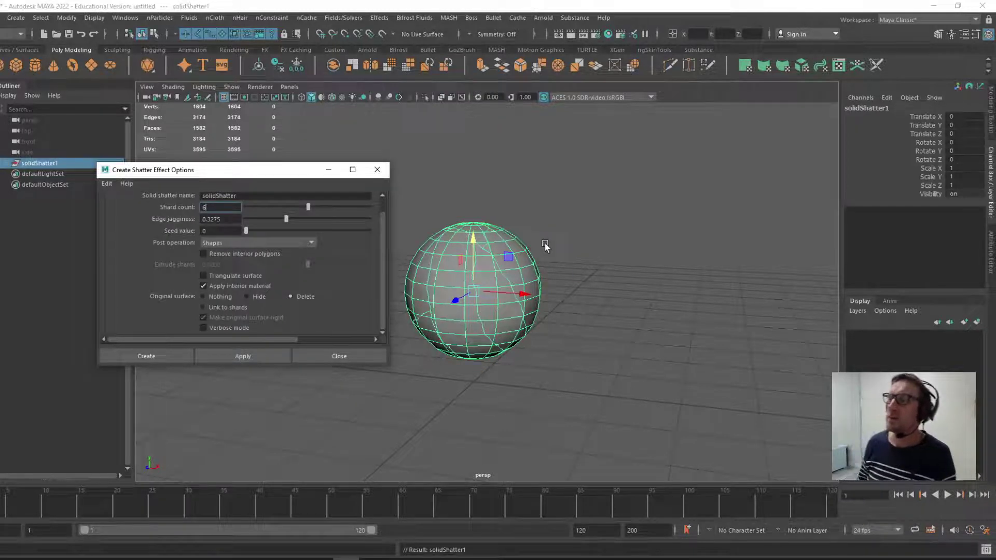
left_click(377, 170)
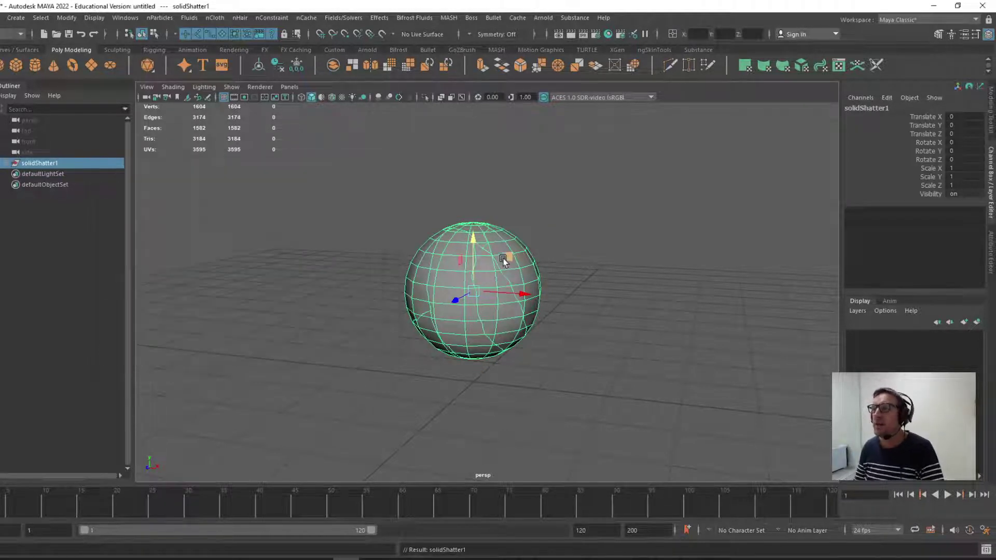
Step: Pull two shards away from the shattered sphere to inspect the pieces, and undo the moves
left_click(417, 283)
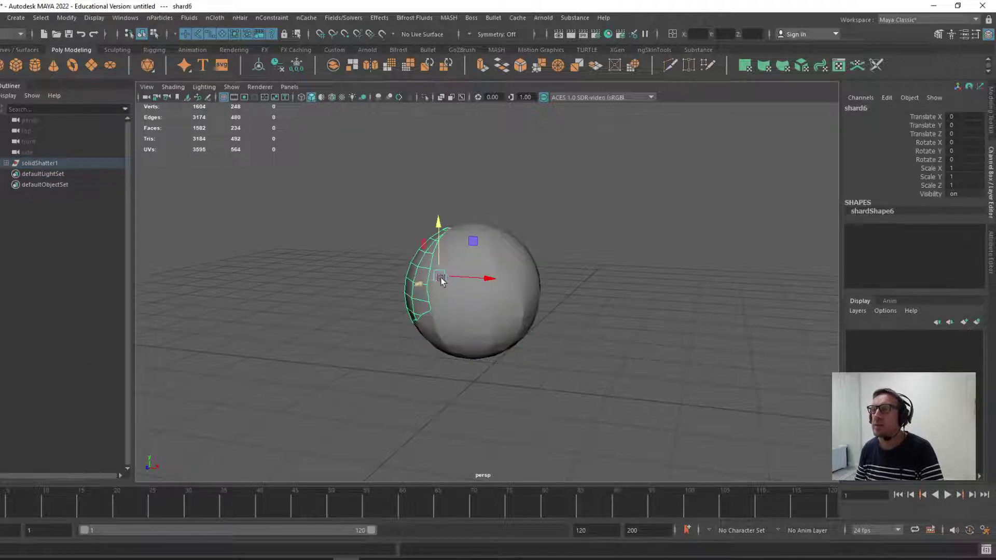
left_click_drag(464, 278, 428, 276)
left_click(509, 270)
left_click_drag(512, 284, 589, 242)
left_click_drag(486, 279, 504, 270, "alt")
key("ctrl+z")
key("ctrl+z")
key("ctrl+z")
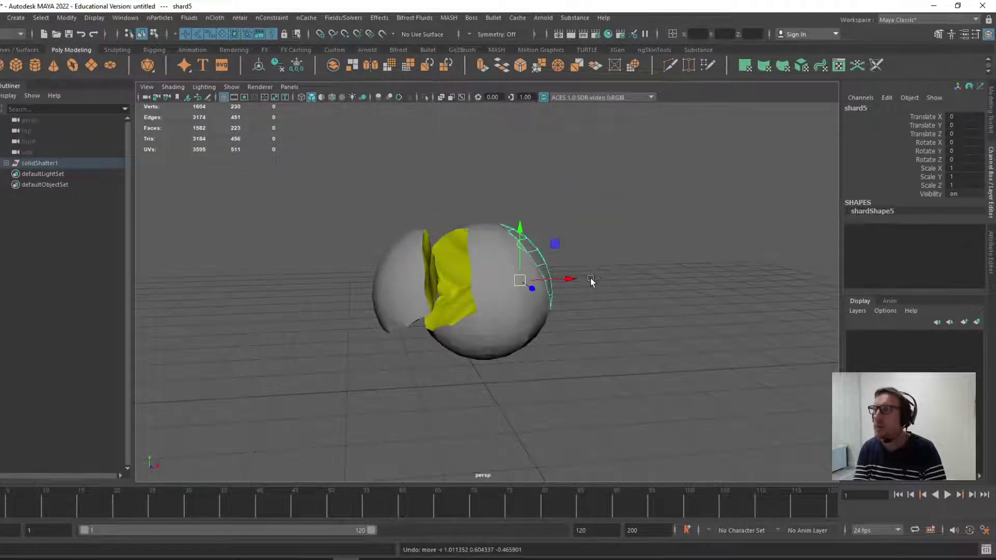
left_click_drag(530, 315, 494, 301, "alt")
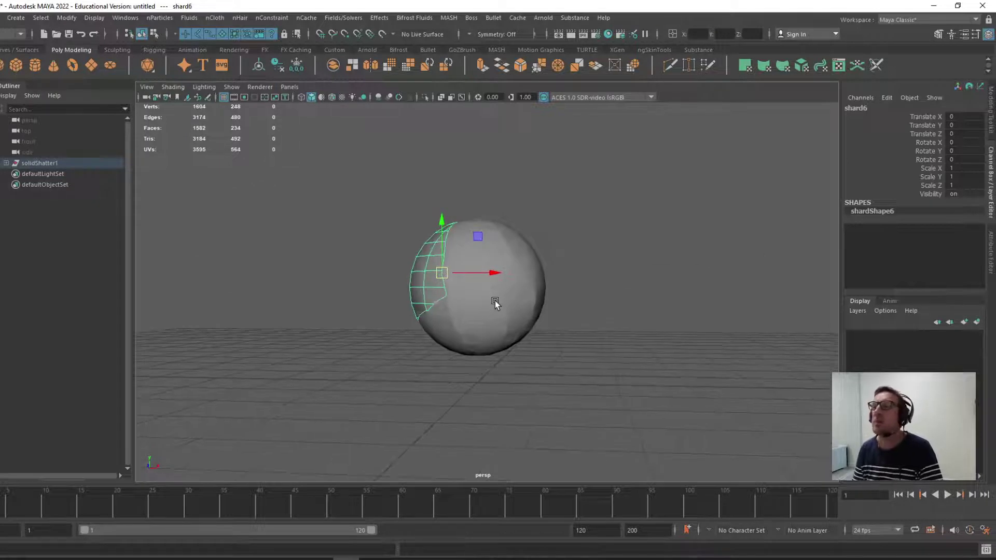
Step: Create a polygon disc under the shattered sphere and scale it uniformly to about 8.79 as a ground surface
scroll(495, 300, "down", 3)
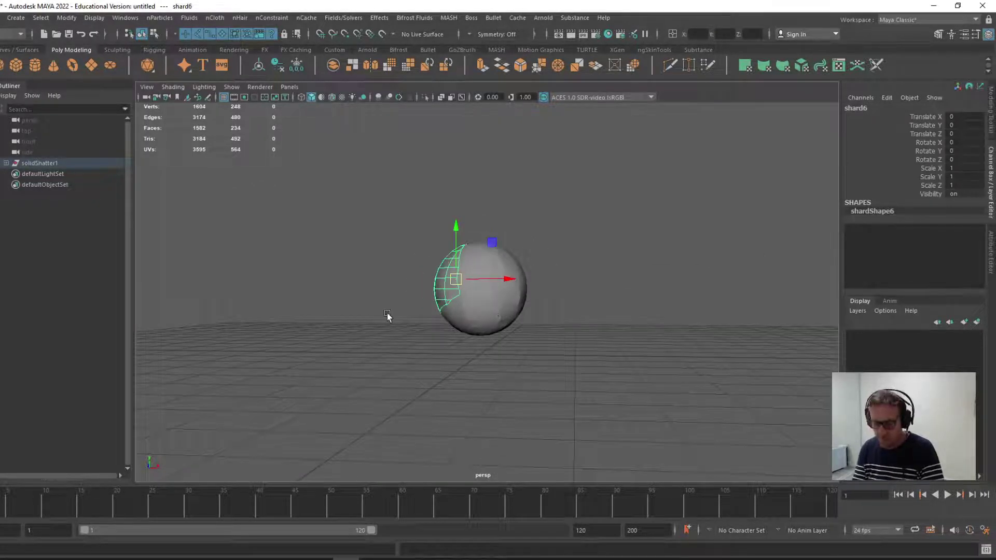
left_click_drag(387, 317, 364, 279, "alt")
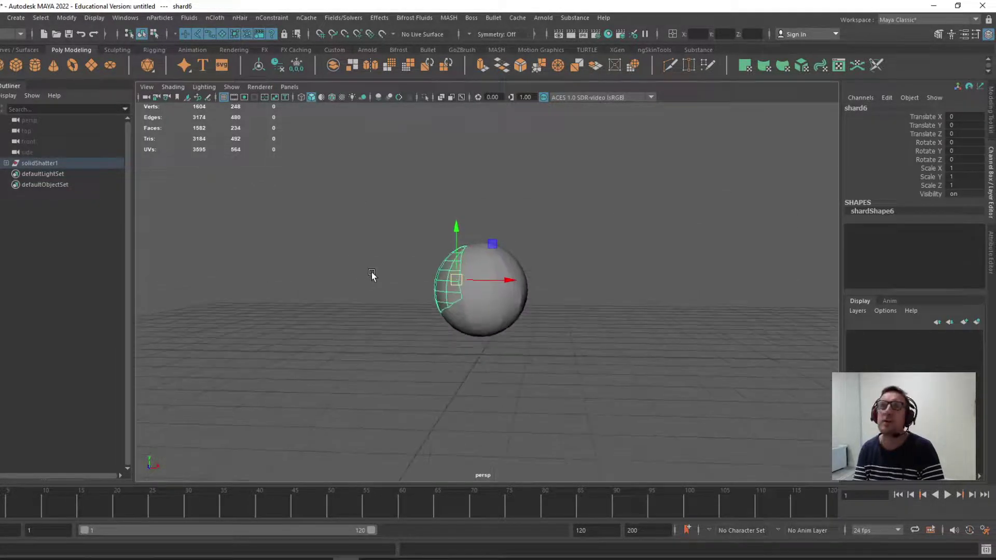
left_click(109, 66)
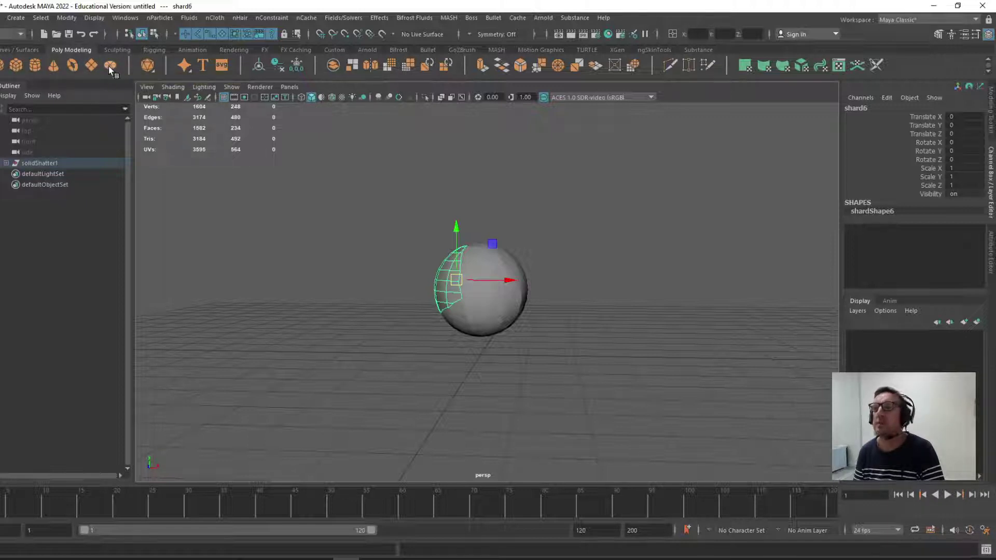
key("r")
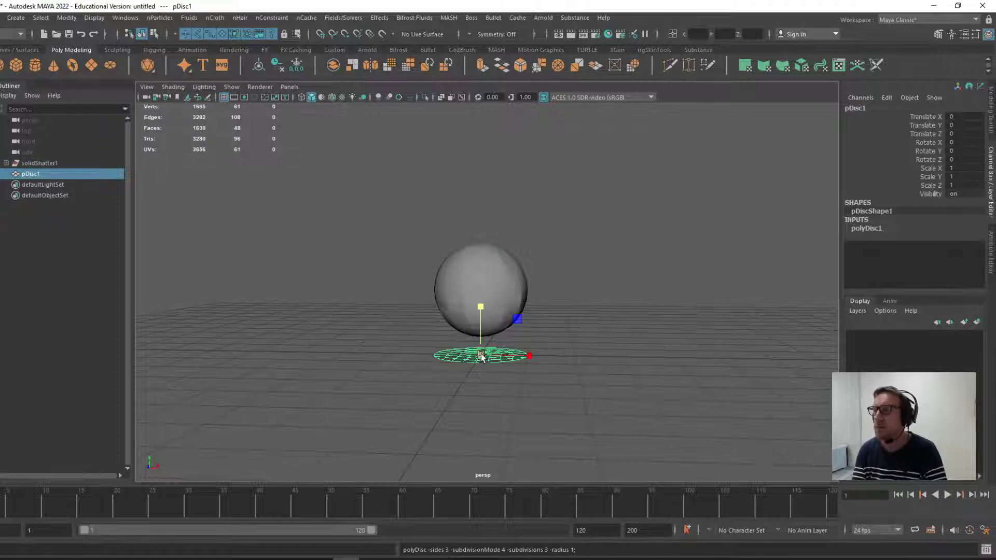
left_click_drag(480, 355, 926, 430)
scroll(462, 375, "down", 4)
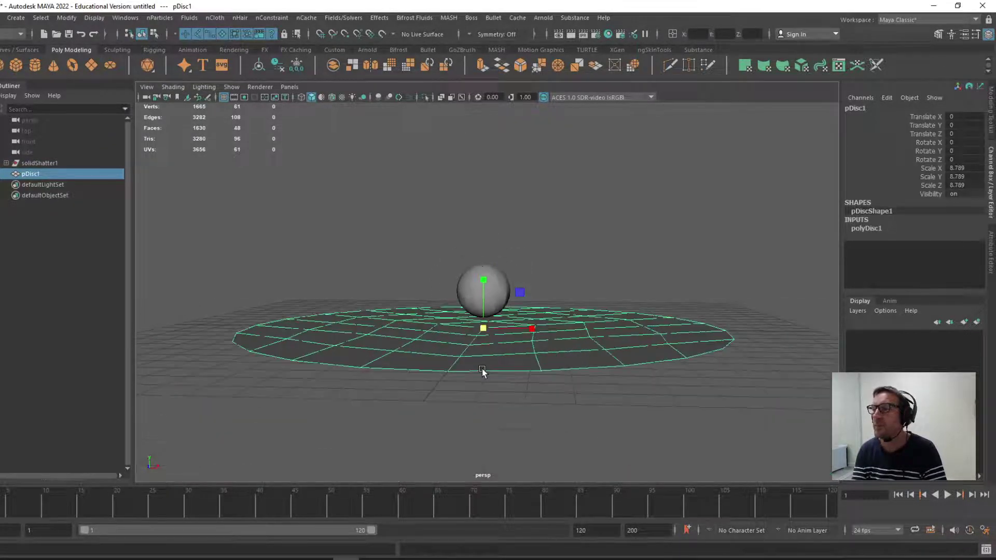
left_click_drag(408, 335, 414, 372, "alt")
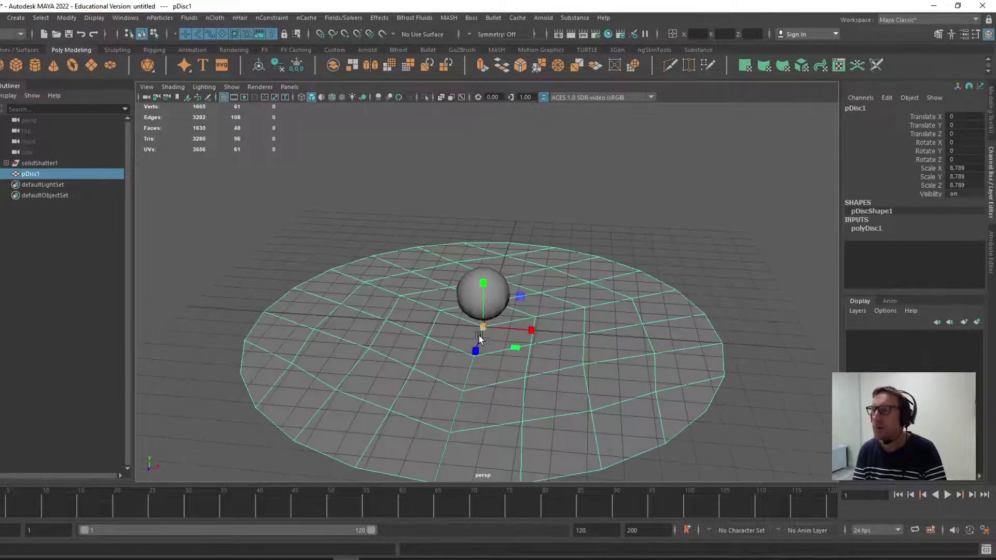
Step: Scale the disc up uniformly to about 22.56 and set its subdivisions to 6
left_click_drag(483, 328, 573, 332)
left_click(865, 228)
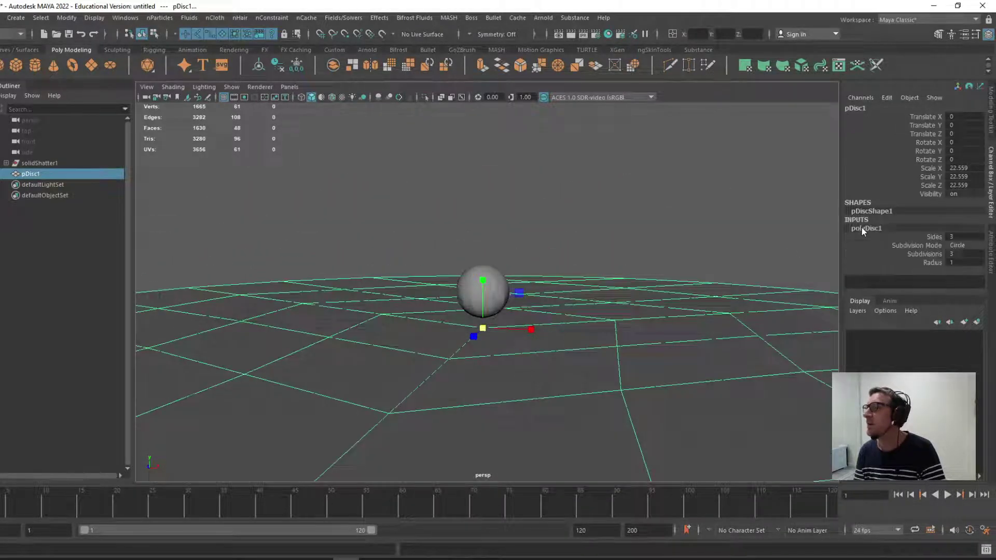
left_click(921, 252)
middle_click_drag(645, 238, 662, 239)
Step: Turn on soft selection with a wide falloff and raise a disc vertex to the left of the sphere into a low mound
right_click_drag(468, 346, 370, 321, "alt")
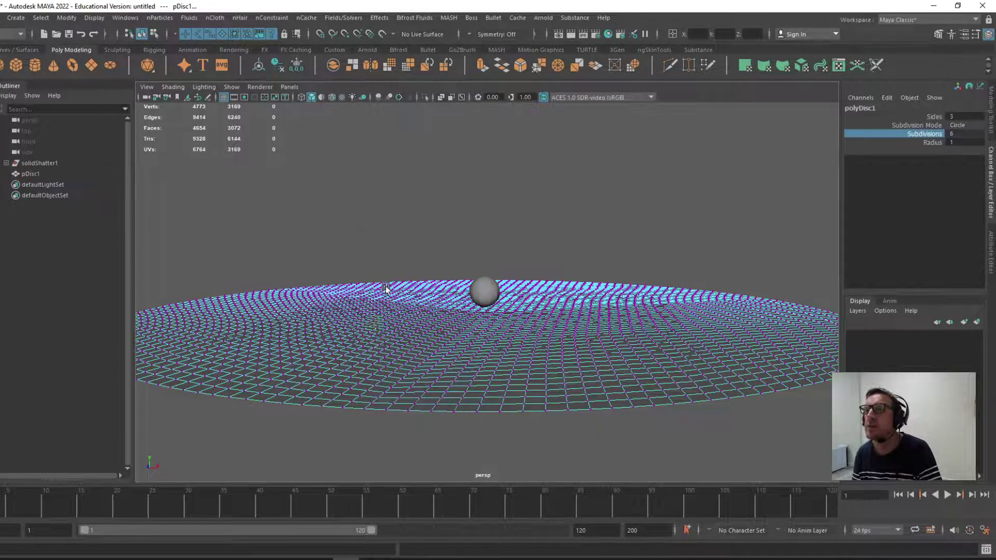
left_click(371, 322)
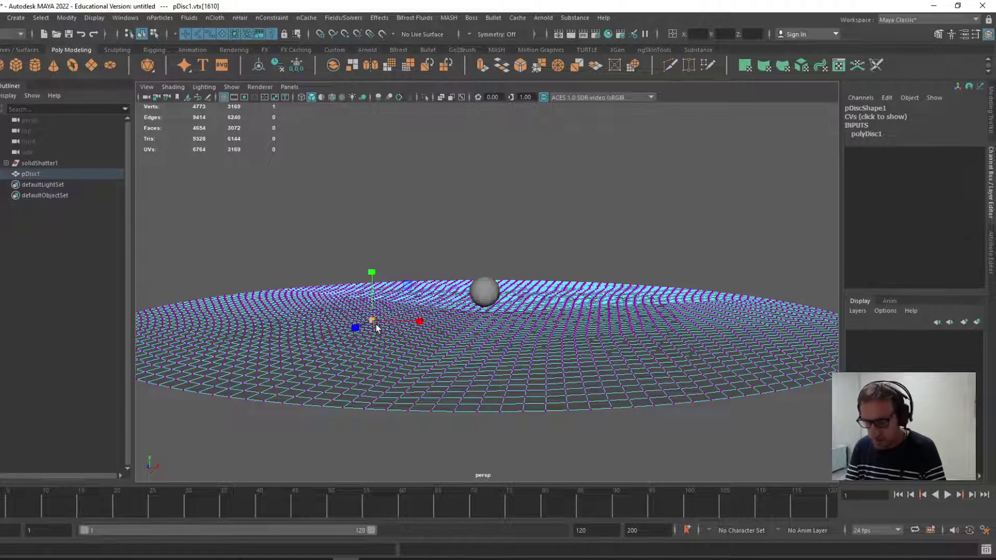
key("w")
key("b")
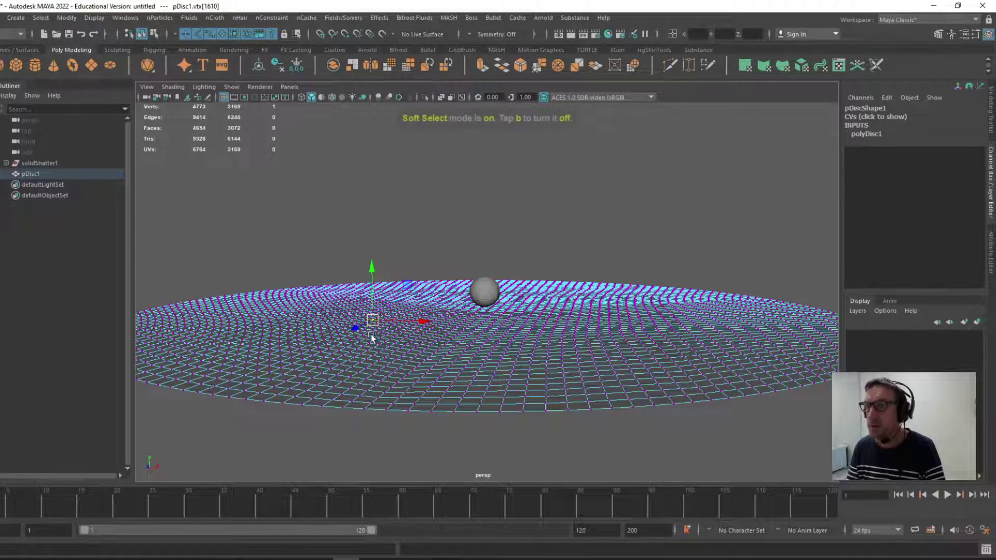
left_click_drag(373, 322, 583, 353)
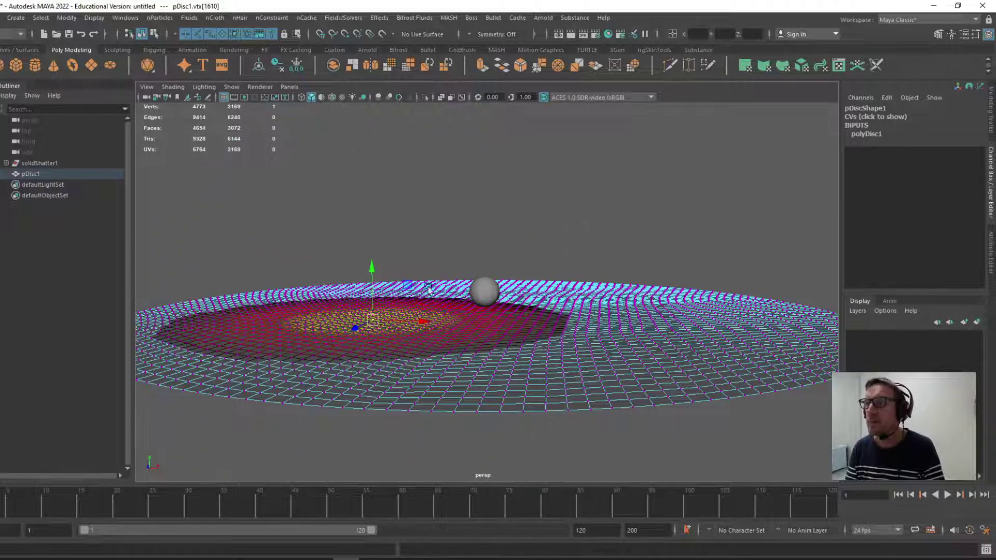
left_click_drag(368, 267, 365, 247)
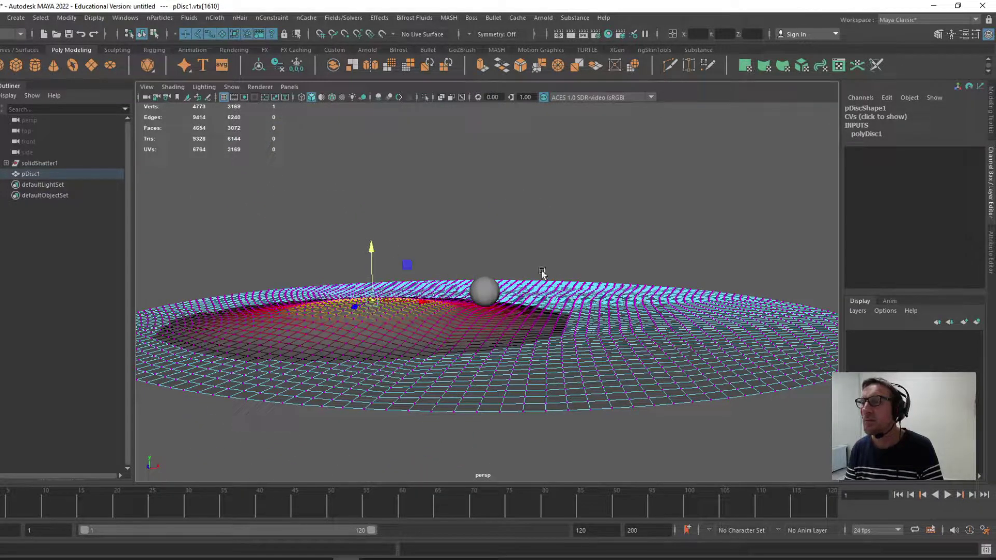
Step: Raise soft-selected vertices behind the sphere on both sides and to its right to form three more hills in the disc
left_click(554, 292)
left_click_drag(555, 242, 554, 216)
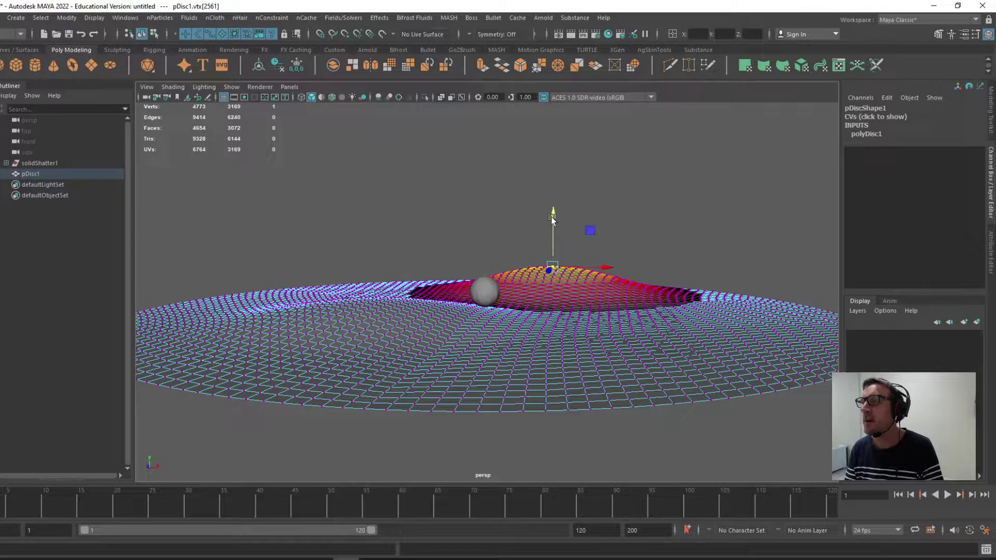
left_click(367, 283)
left_click_drag(365, 226, 366, 195)
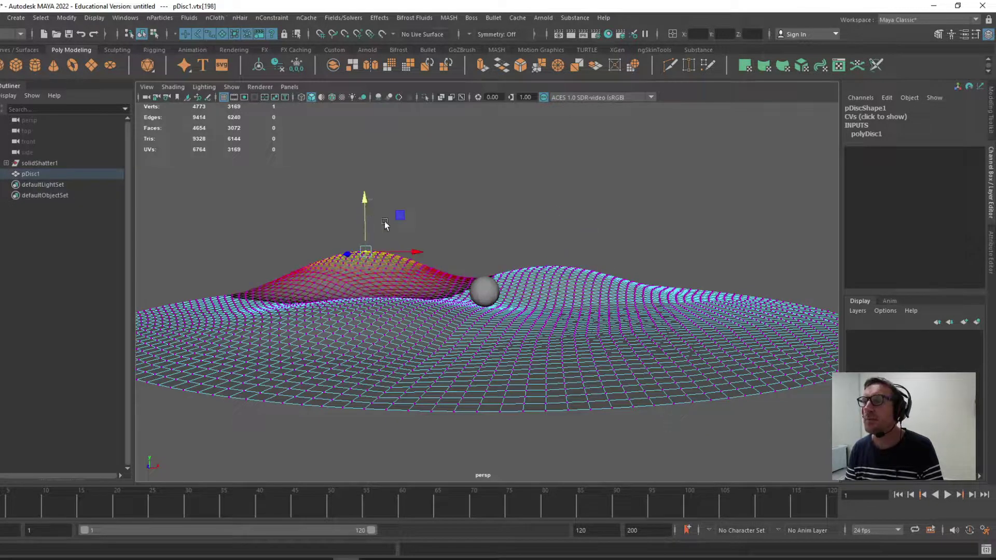
left_click(663, 322)
left_click_drag(665, 248, 667, 229)
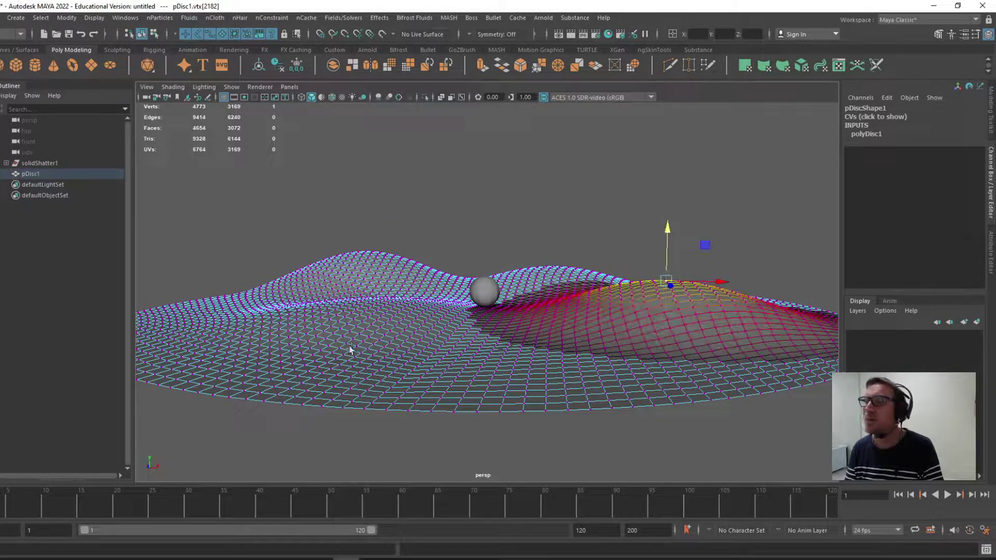
Step: Raise a hill at the front left of the disc and push the area beneath the sphere down into a hollow
left_click(236, 344)
left_click_drag(236, 311, 244, 274)
left_click_drag(249, 244, 248, 233)
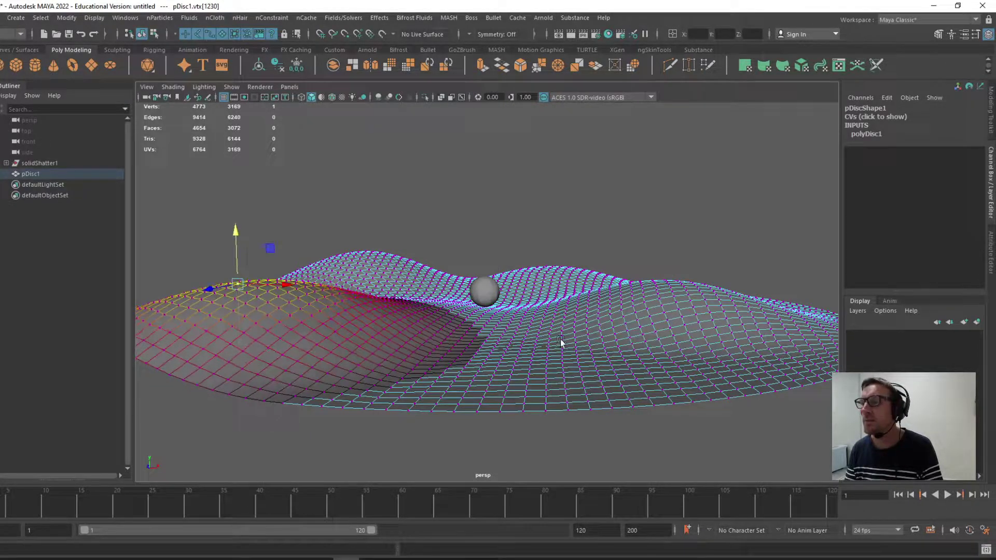
left_click_drag(460, 316, 492, 323, "alt")
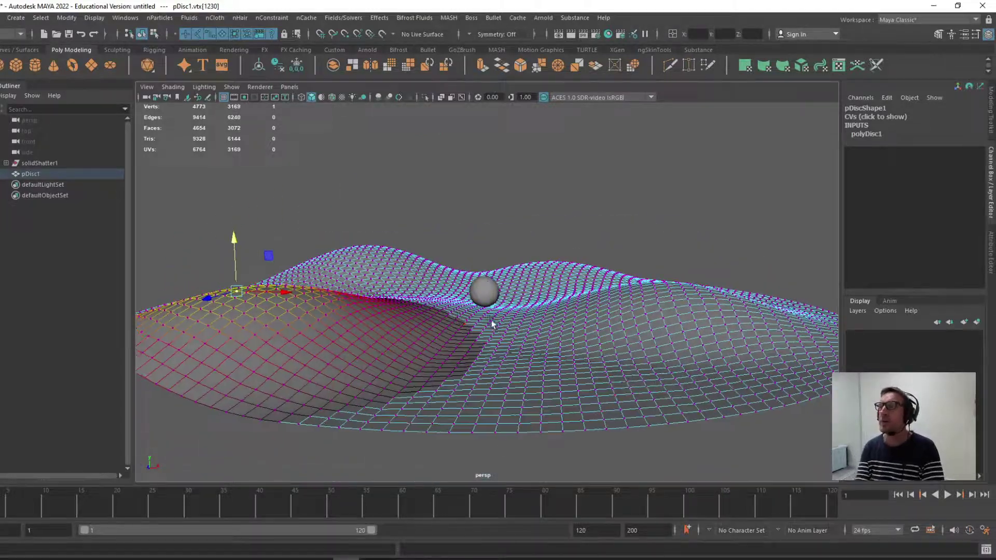
left_click(489, 314)
left_click_drag(487, 259, 484, 280)
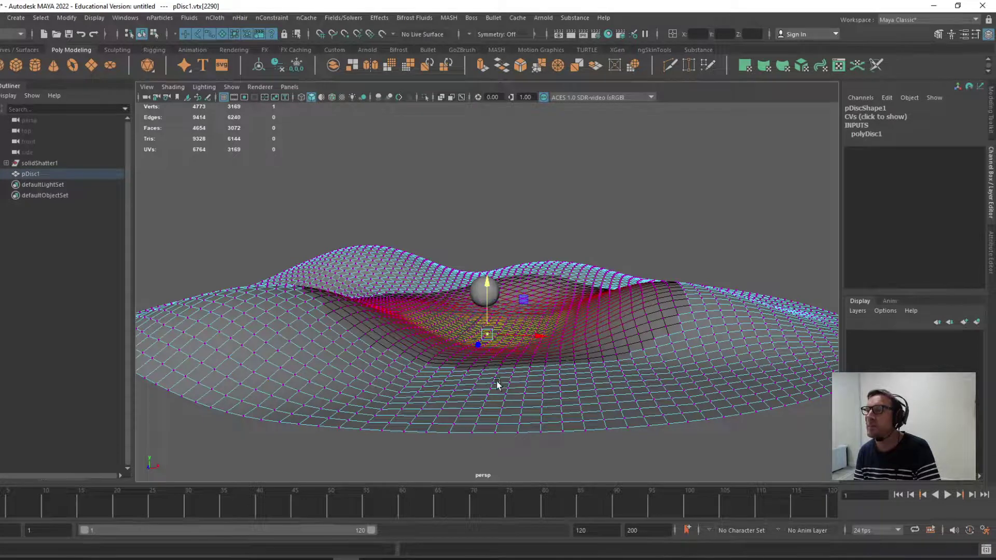
Step: Return the disc to object mode, delete its construction history and rename it Ground
left_click_drag(497, 383, 420, 371, "alt")
right_click_drag(400, 236, 413, 306)
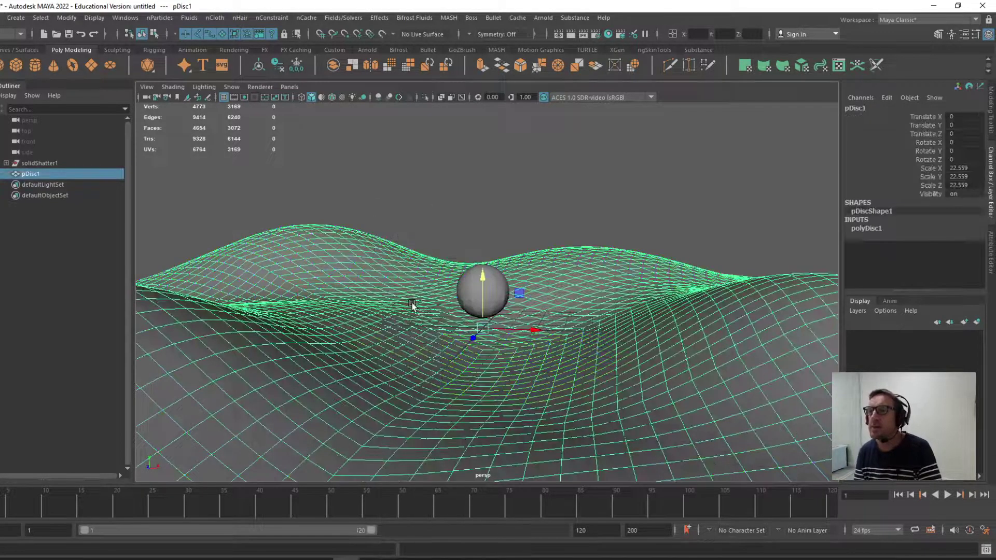
key("alt+shift+d")
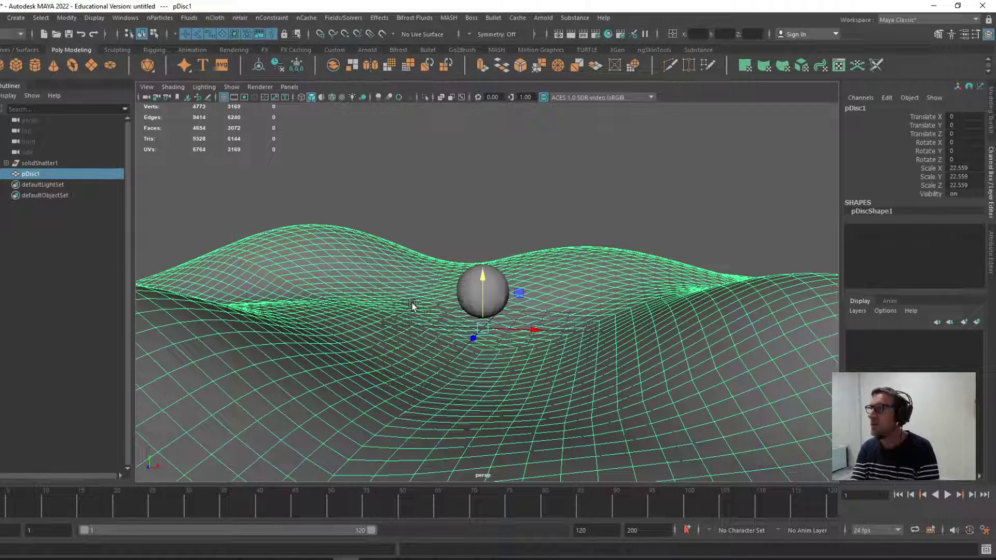
left_click_drag(517, 357, 555, 353, "alt")
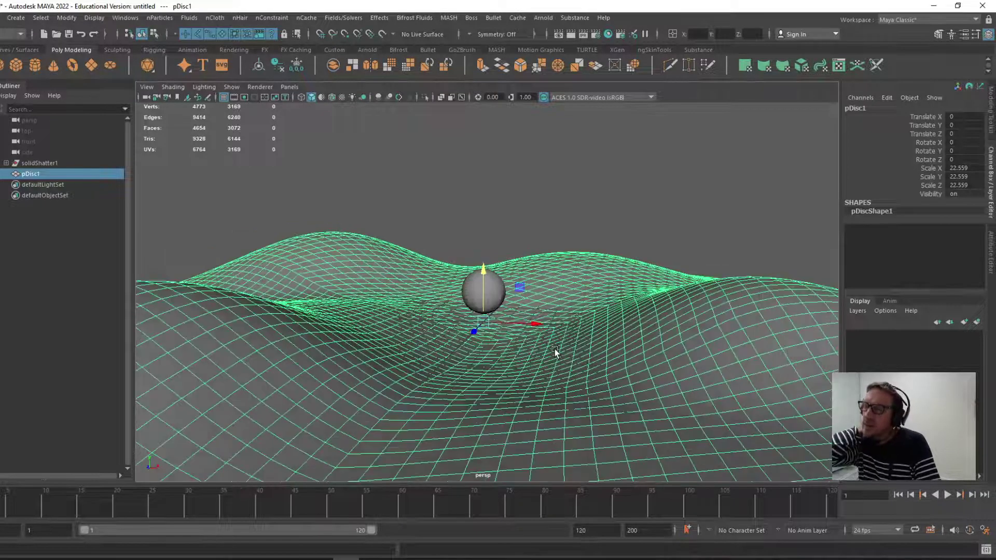
left_click(876, 108)
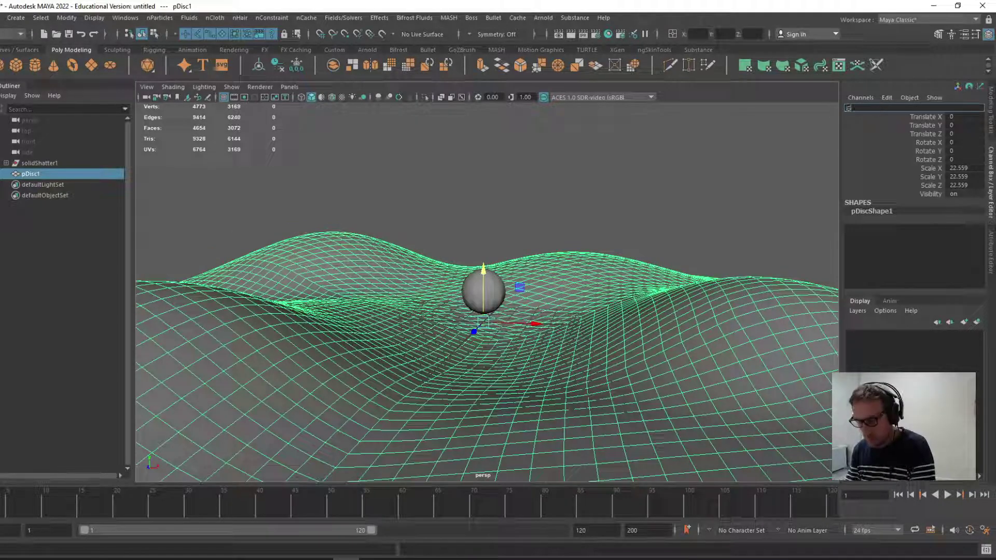
type("Ground")
key("Return")
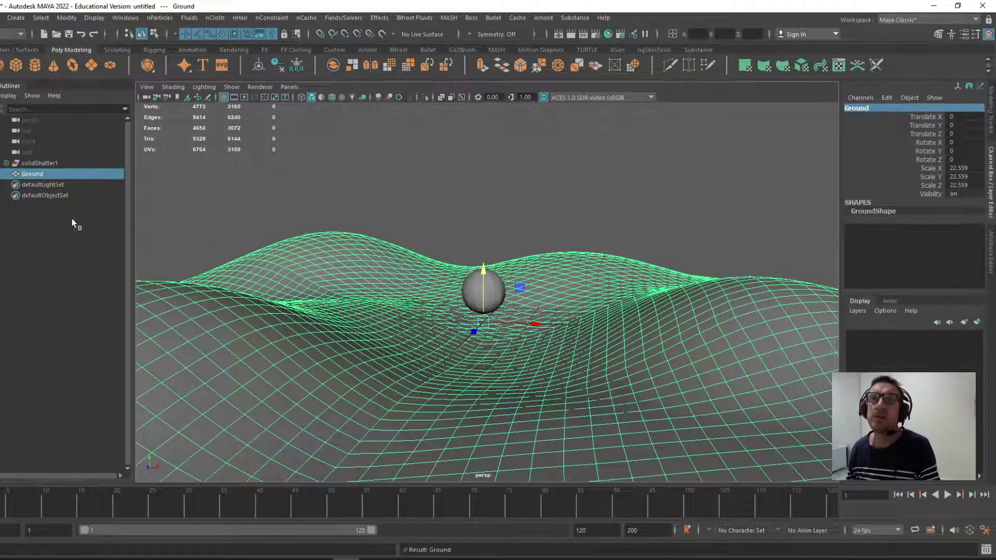
Step: Make the Ground mesh a Bullet passive rigid body
left_click(39, 163)
left_click(31, 173)
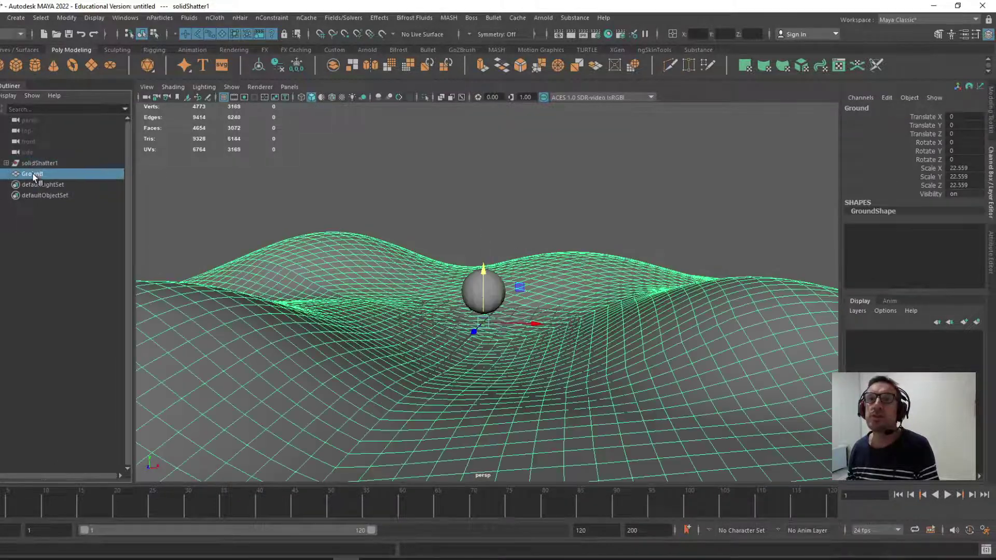
left_click(30, 164)
left_click(32, 174)
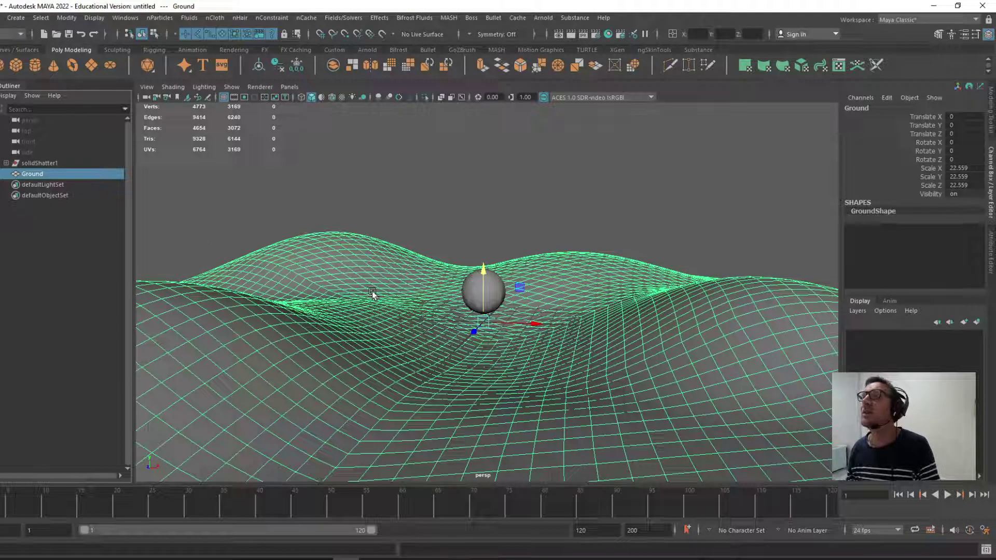
left_click(489, 20)
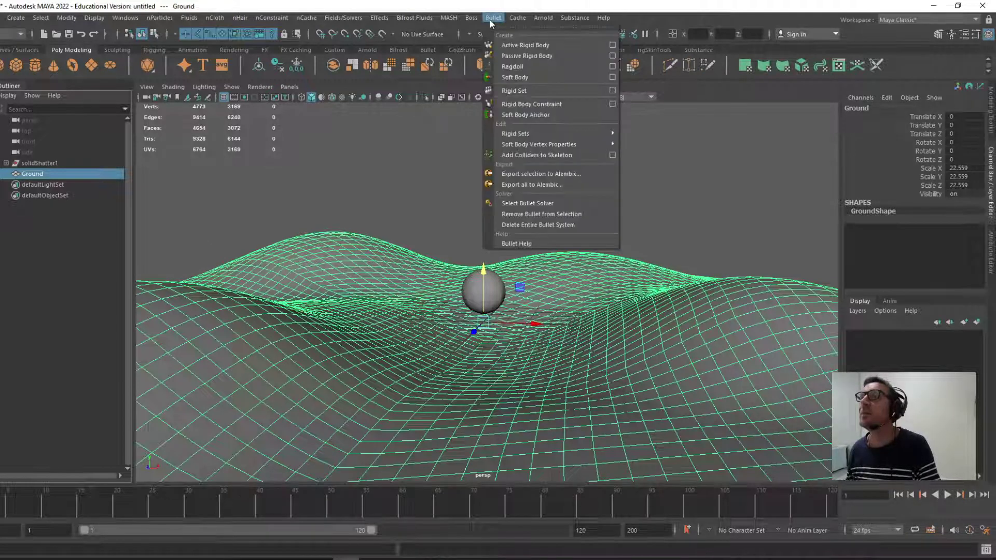
left_click(530, 56)
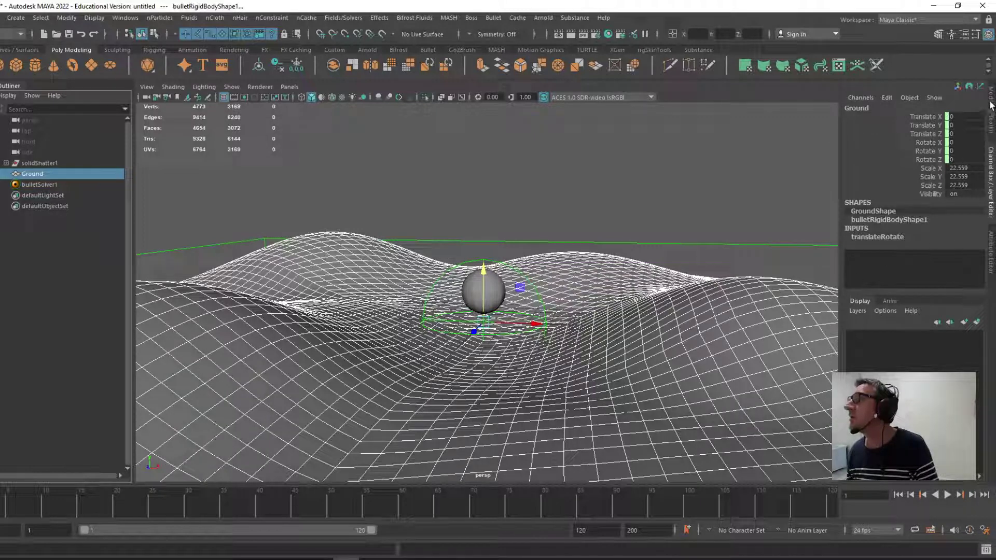
Step: Set the ground rigid body's collider shape type to mesh (static only)
left_click(992, 250)
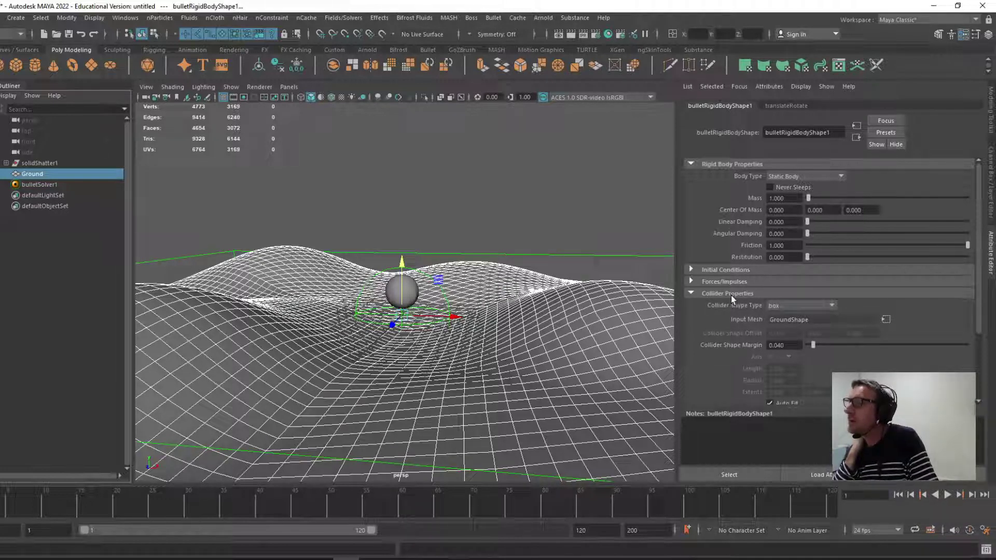
left_click(830, 306)
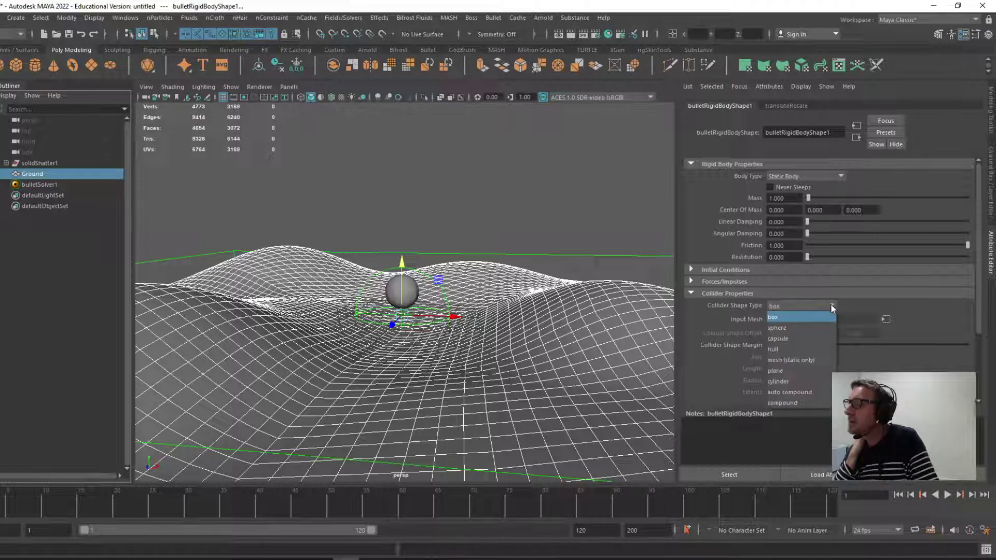
left_click(813, 359)
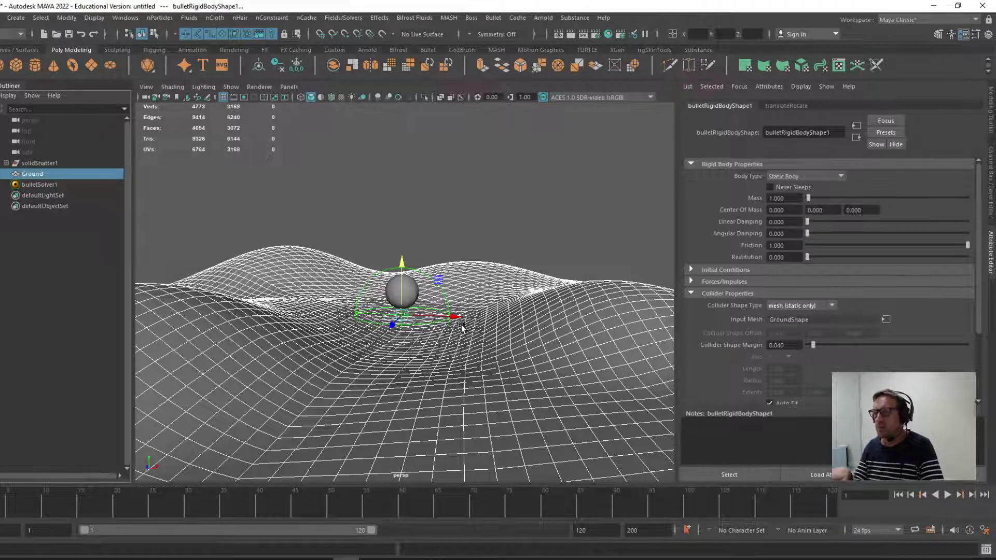
Step: Preview the ground mesh with smoothing, restore its unsmoothed display and clear the selection
key("3")
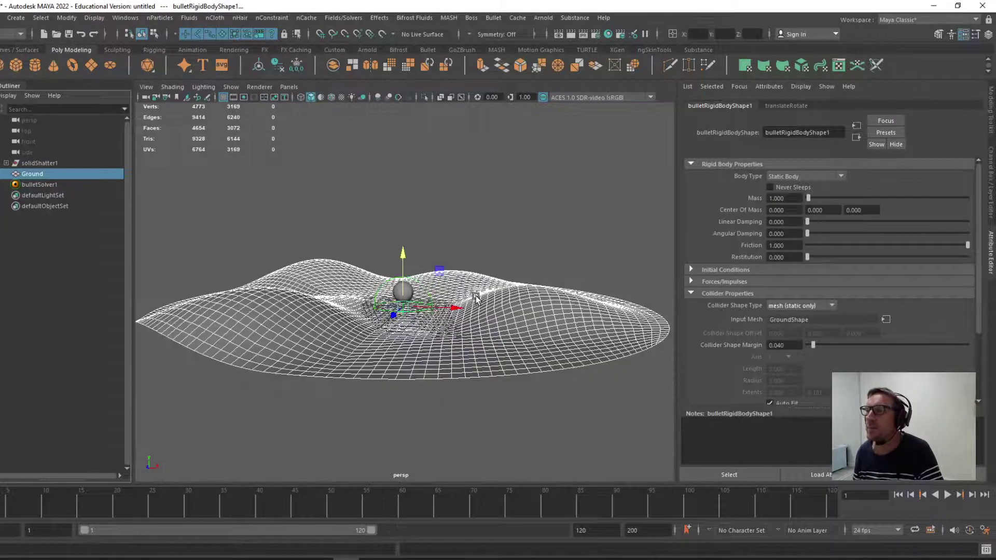
key("1")
left_click(380, 204)
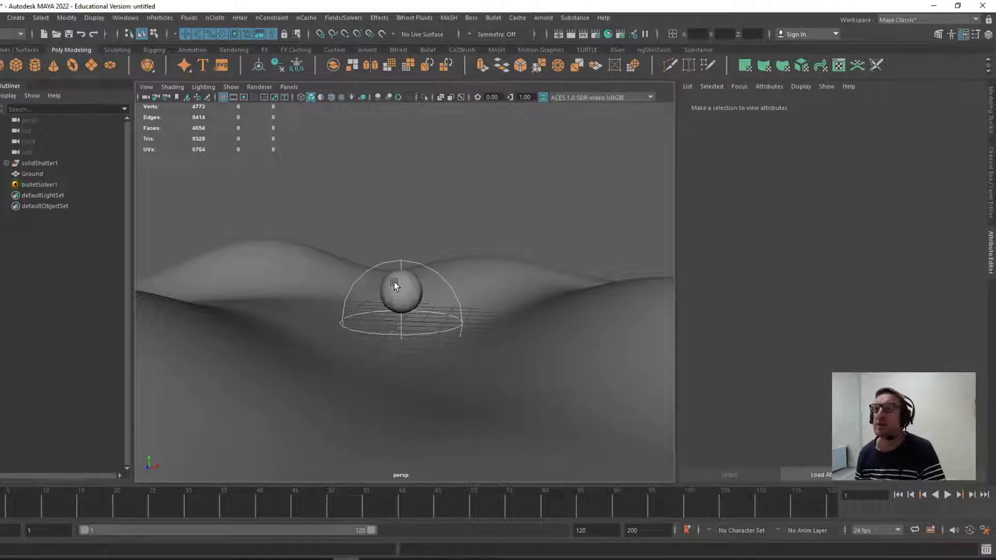
Step: Expand the solidShatter1 group, select shard1 to shard6 to check its contents, and reselect the whole group
left_click(27, 163)
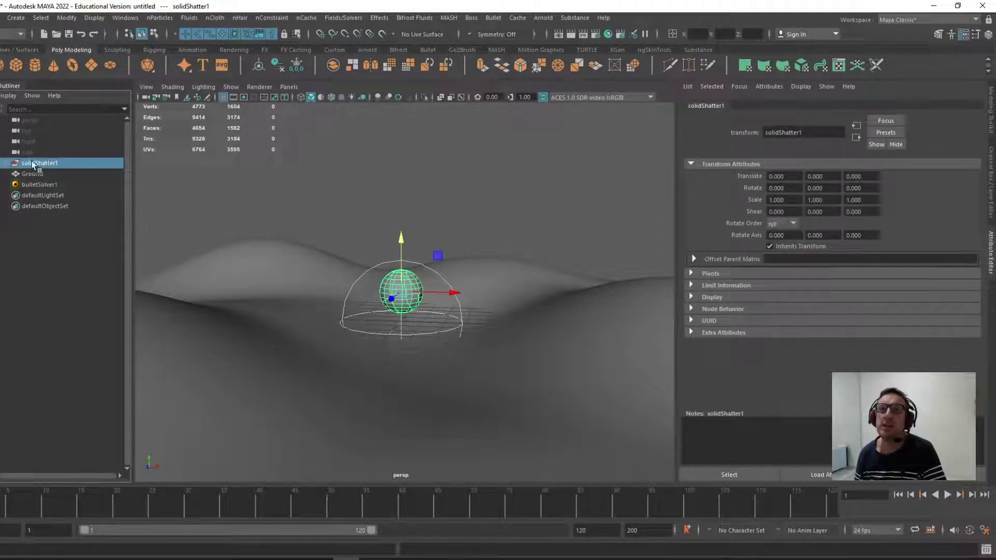
left_click(8, 164)
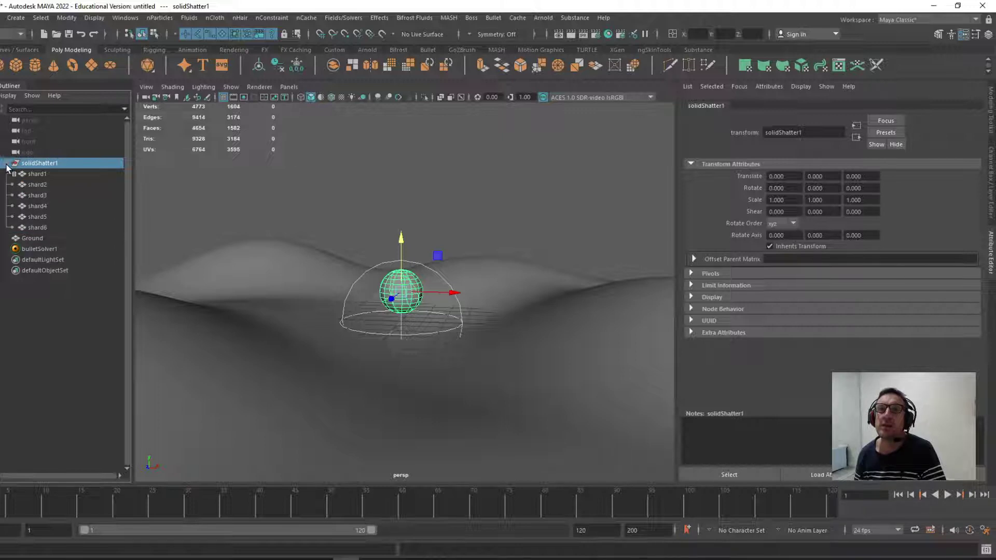
left_click(33, 175)
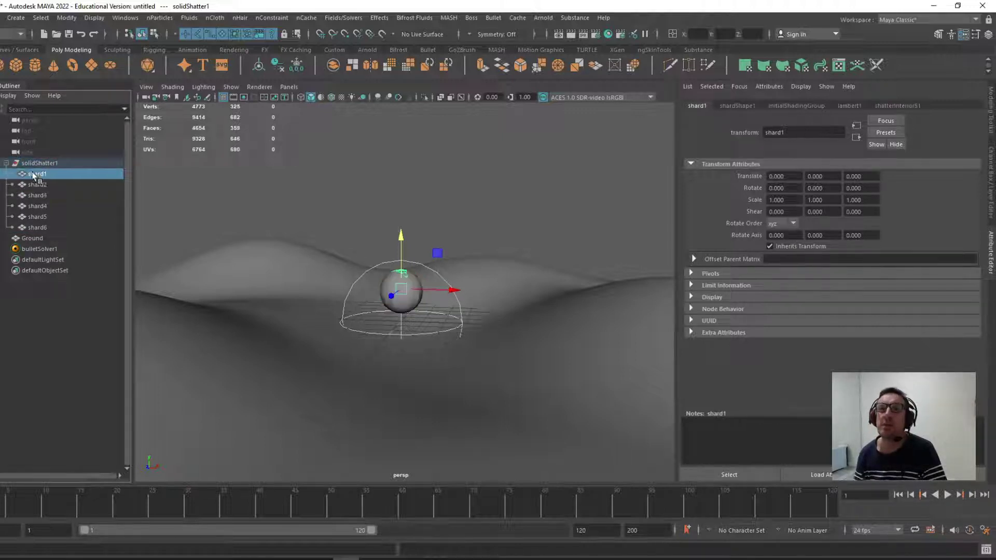
left_click(36, 228, "shift")
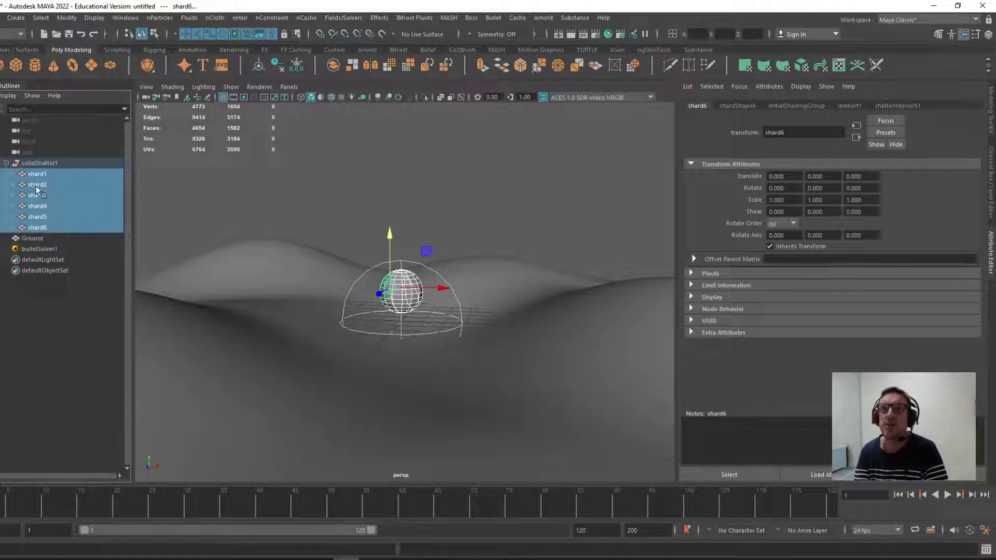
left_click(33, 174)
left_click(38, 228, "shift")
left_click(33, 164)
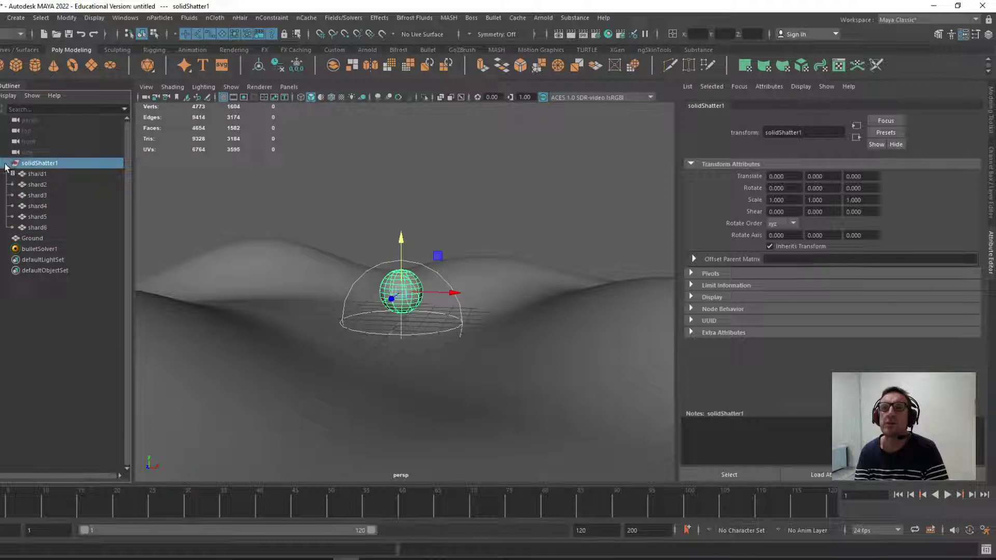
Step: Create a Bullet rigid set named bulletRigidSet from the solidShatter1 group with all four creation options enabled, and close the options
left_click(493, 19)
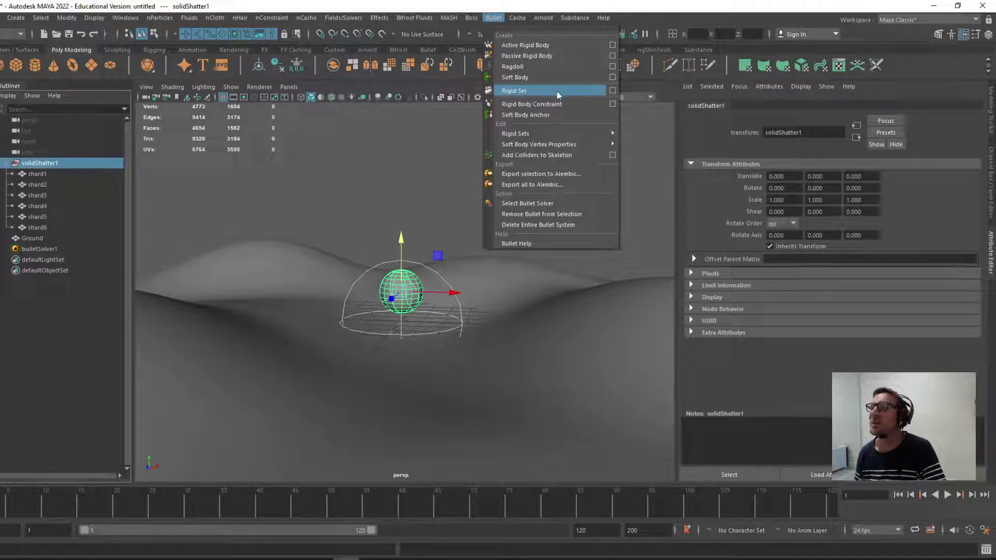
left_click(612, 90)
left_click_drag(270, 175, 434, 134)
left_click(379, 315)
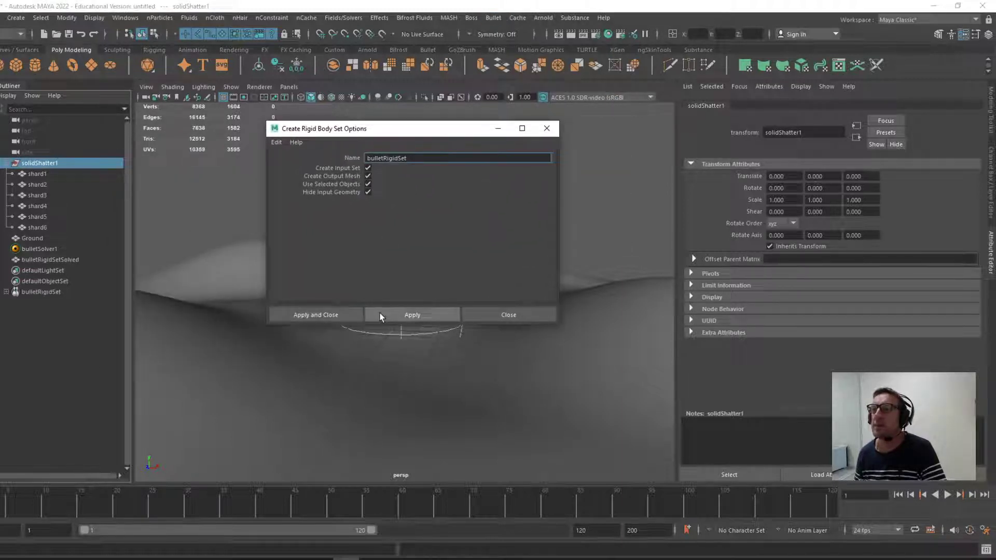
left_click(547, 128)
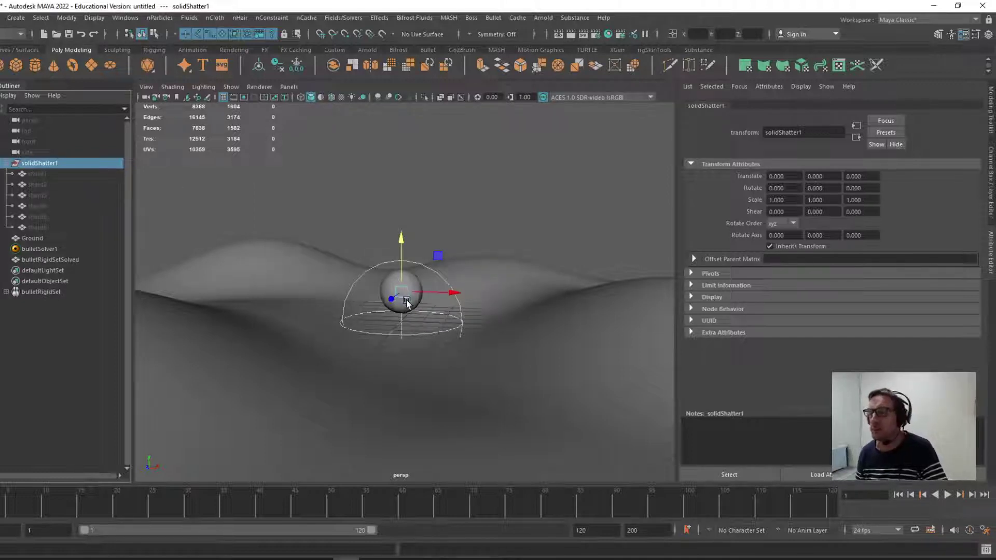
Step: Play the simulation to test the rigid set and rewind to the start
left_click(947, 494)
left_click(899, 494)
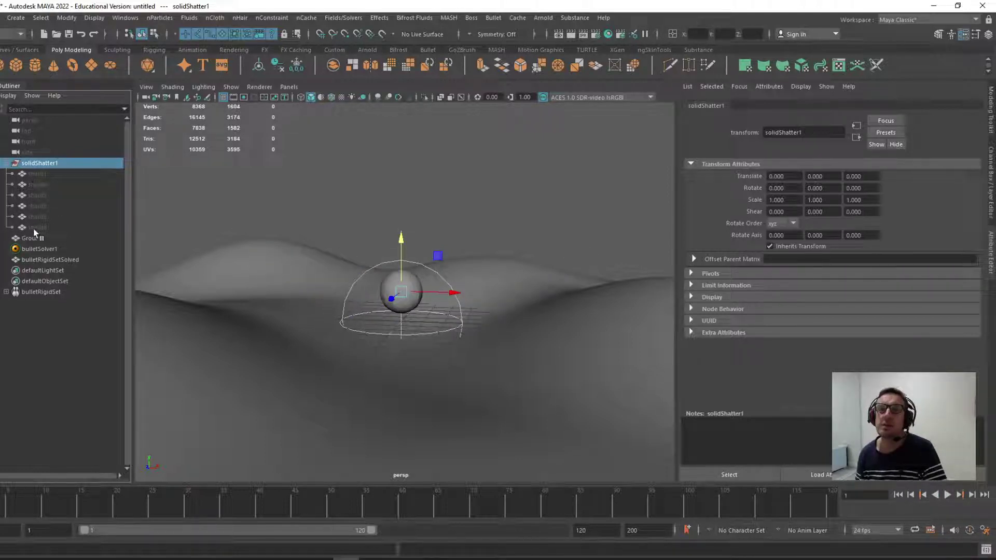
Step: Collapse the solidShatter1 group in the Outliner and look over the Bullet creation commands
left_click(7, 163)
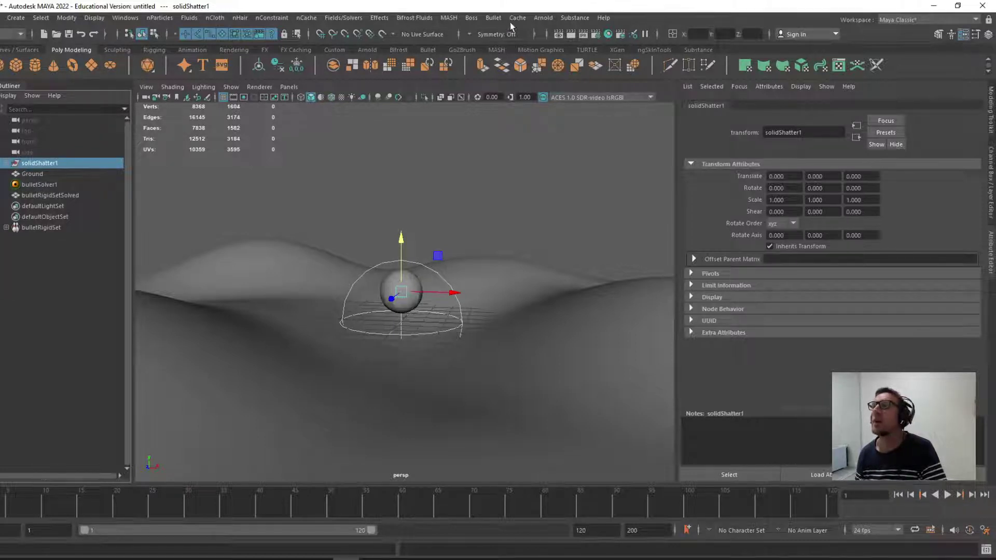
left_click(492, 18)
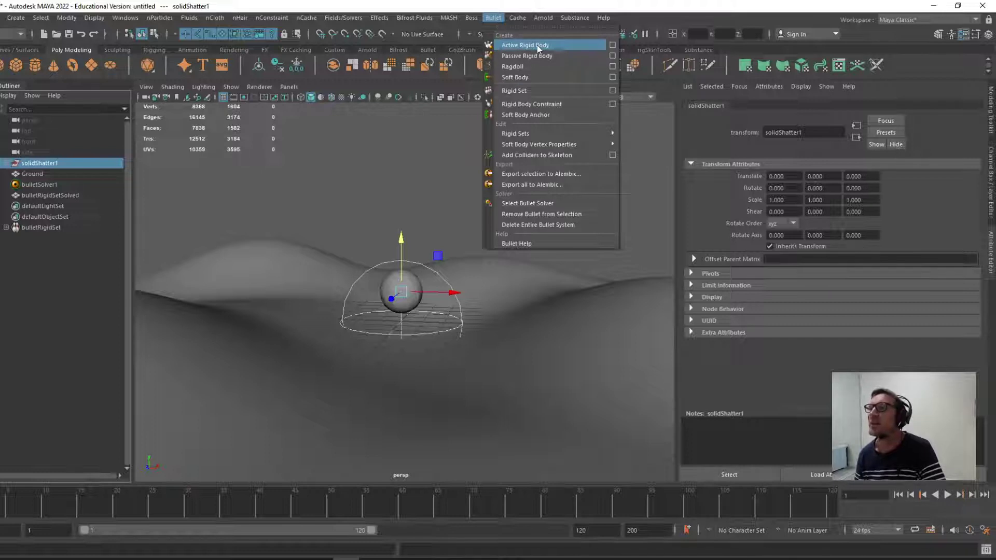
left_click(6, 164)
left_click(6, 164)
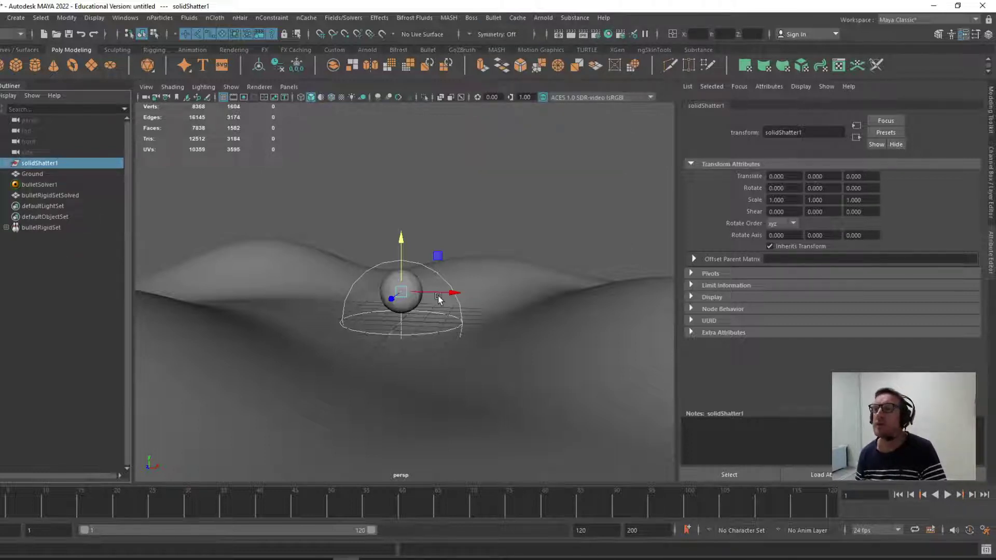
left_click(495, 18)
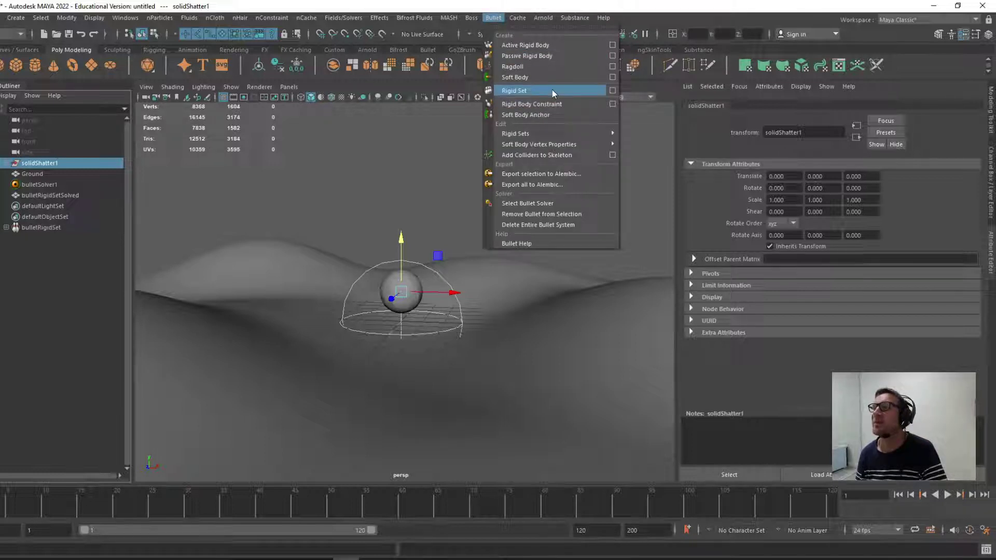
Step: Check the Time Slider playback preferences without changing them, play the shatter simulation and rewind to the first frame
left_click(899, 495)
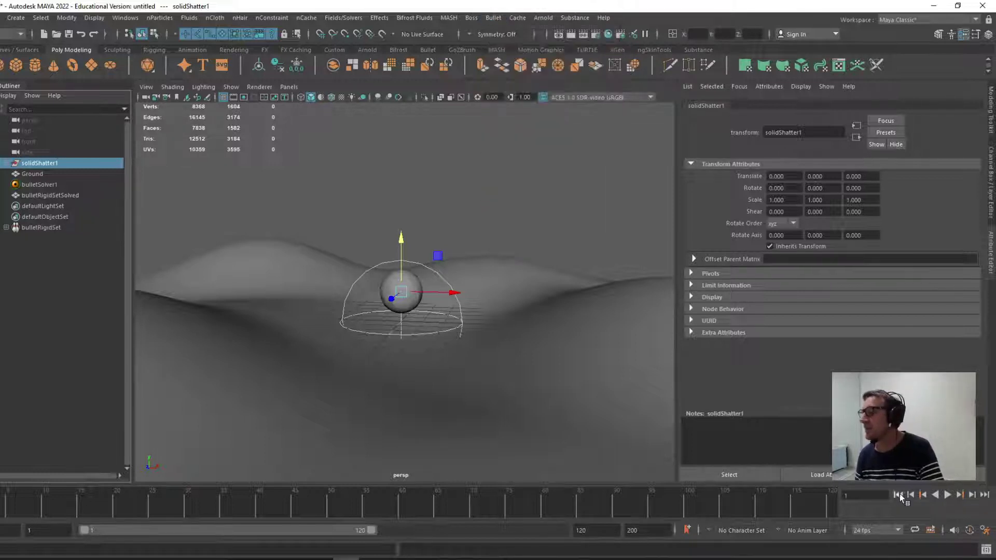
left_click(985, 530)
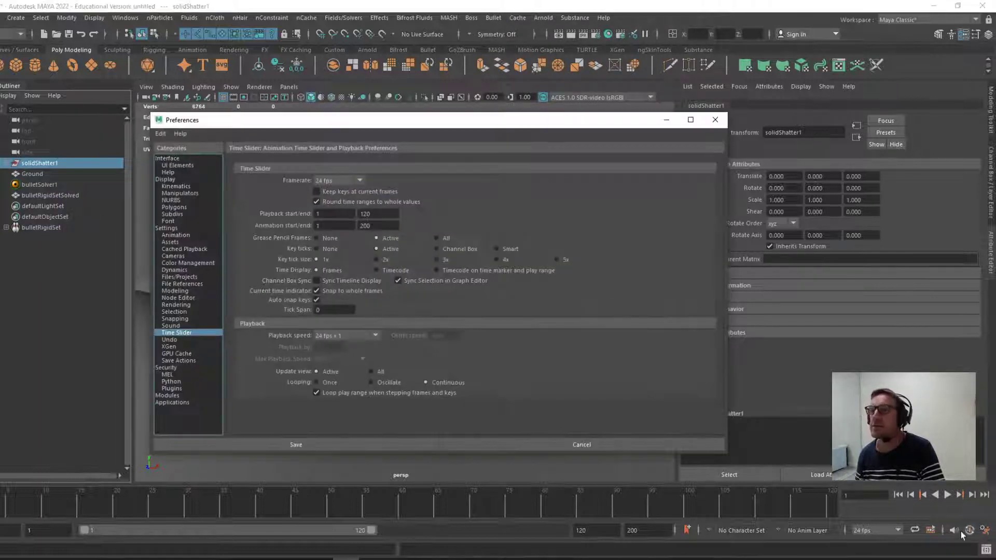
left_click(506, 444)
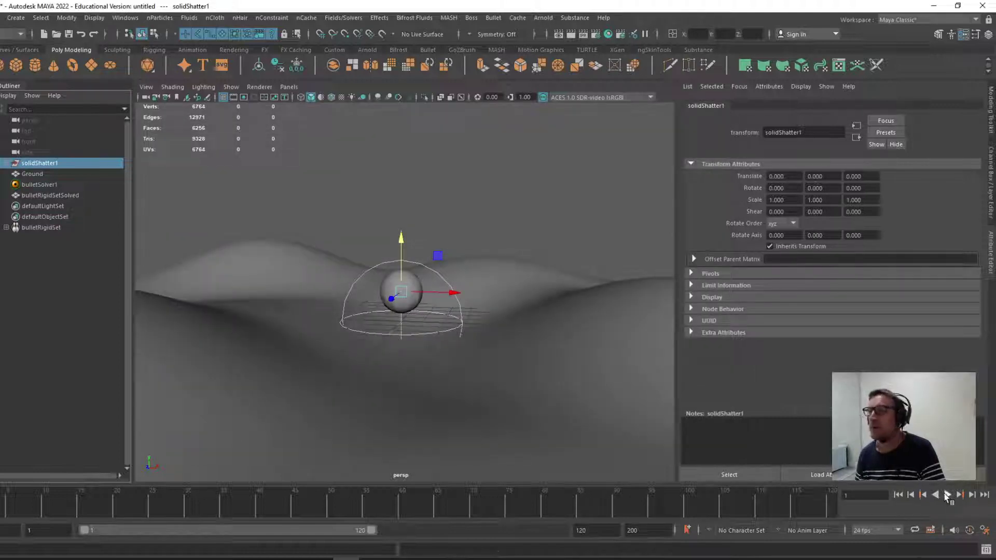
left_click(946, 494)
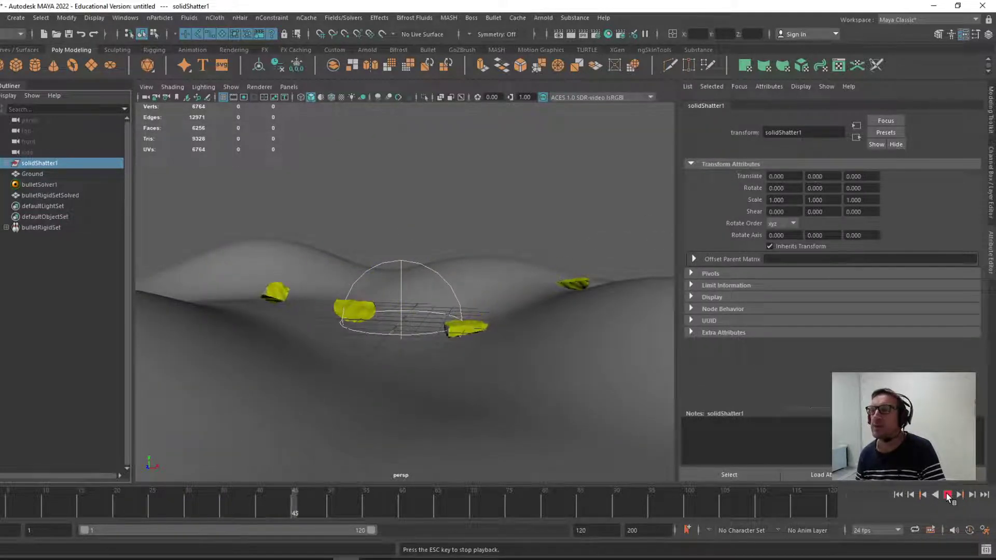
left_click(948, 495)
left_click(898, 494)
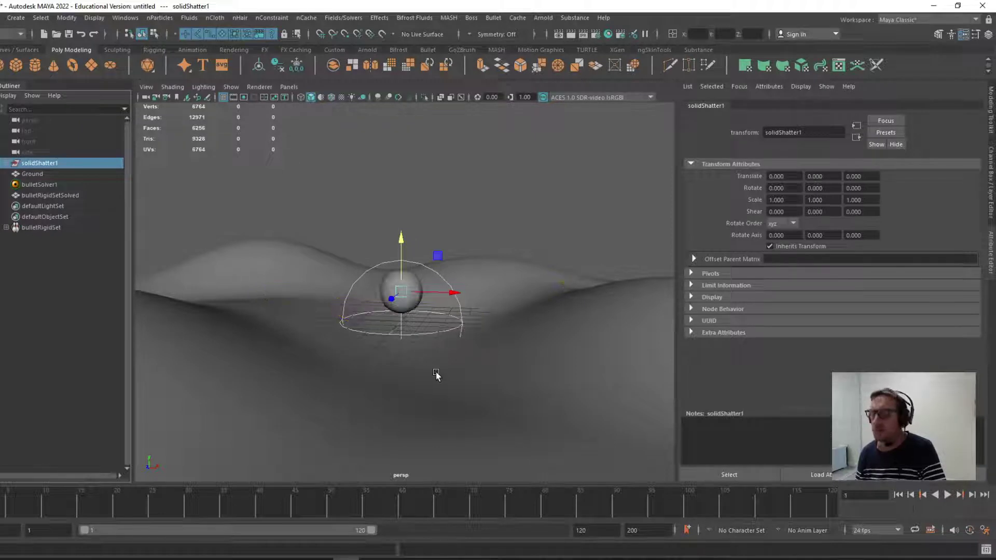
Step: Replay the shatter simulation closer to the sphere and return to the first frame
mouse_move(410, 335)
left_mouse_down("alt")
mouse_move(373, 337)
mouse_move(412, 321)
left_mouse_up("alt")
right_click_drag(412, 321, 474, 363, "alt")
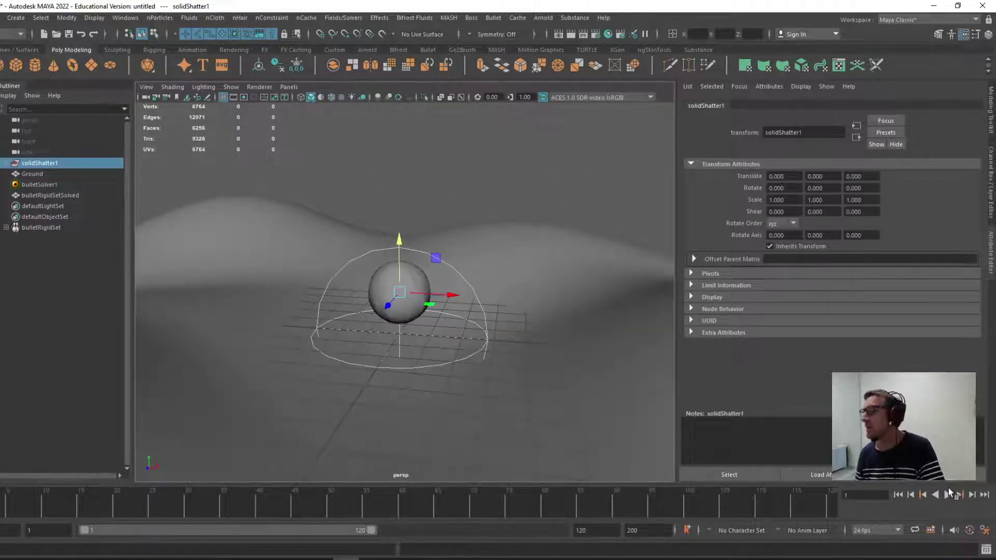
left_click(948, 495)
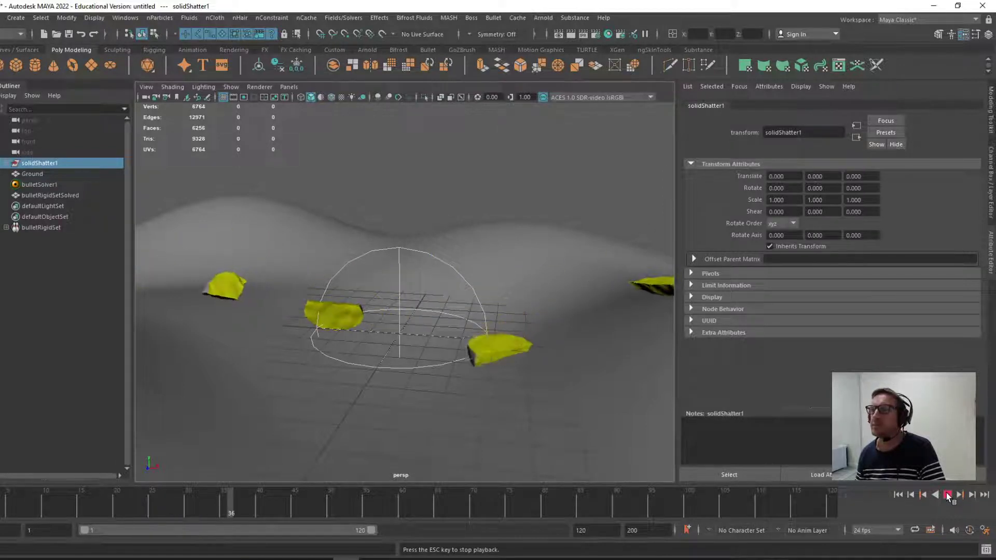
left_click(947, 494)
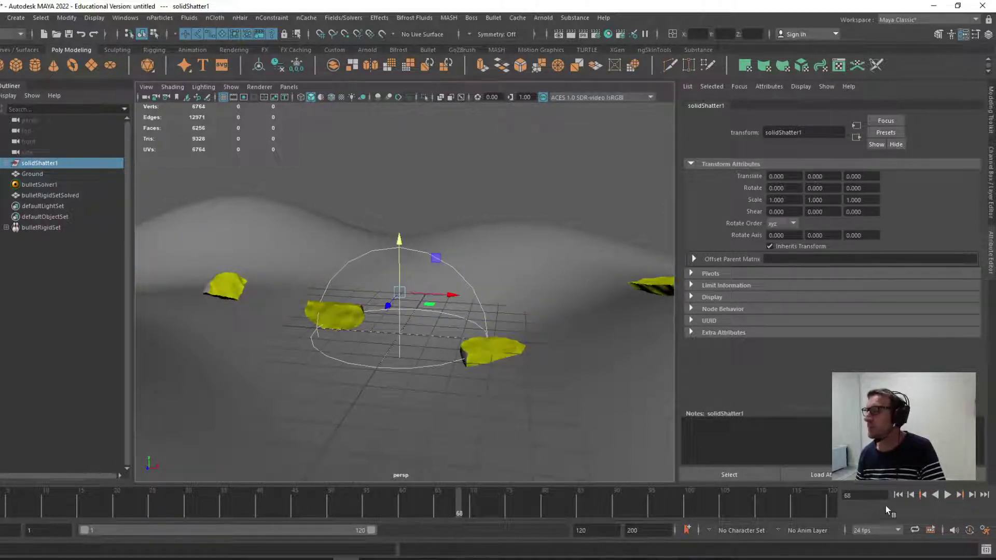
left_click(897, 495)
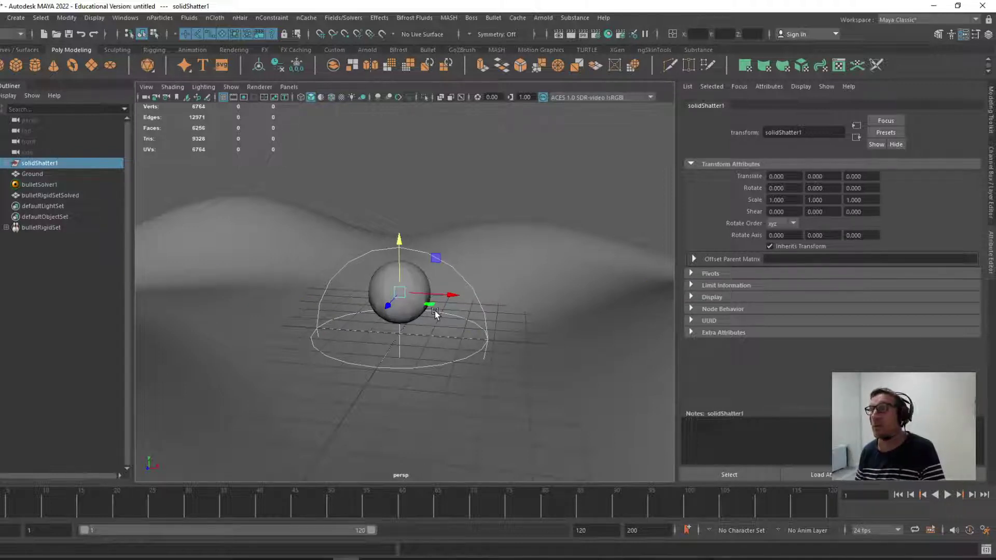
scroll(435, 313, "down", 5)
scroll(433, 309, "up", 8)
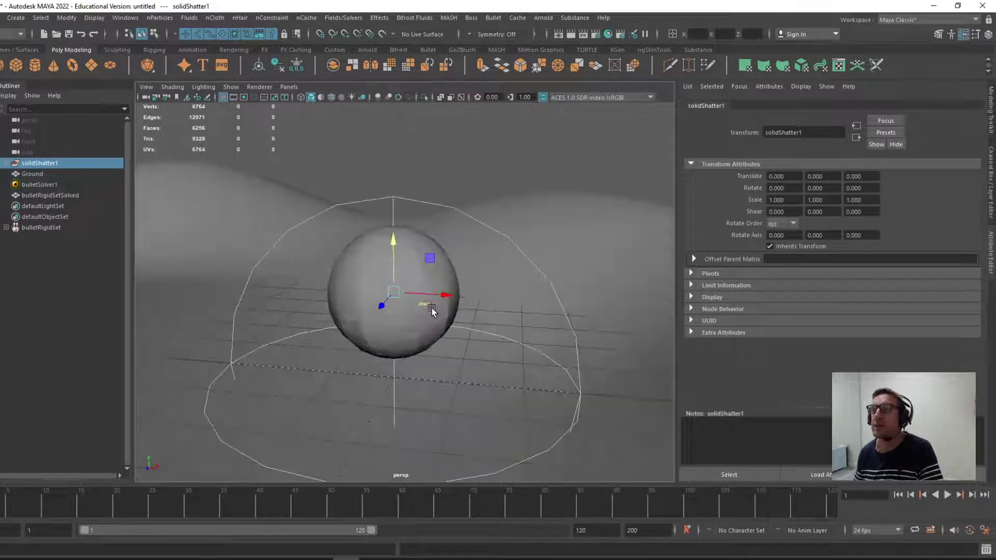
scroll(432, 310, "down", 5)
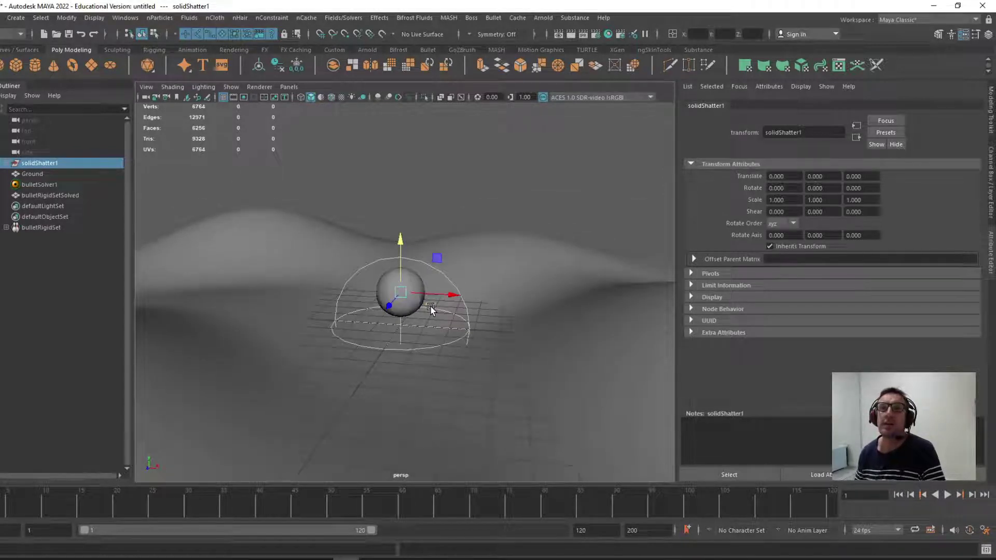
Step: Open the Initial Conditions of bulletRigidSetInitialState through bulletSolver1, then play the simulation and rewind it
left_click(31, 184)
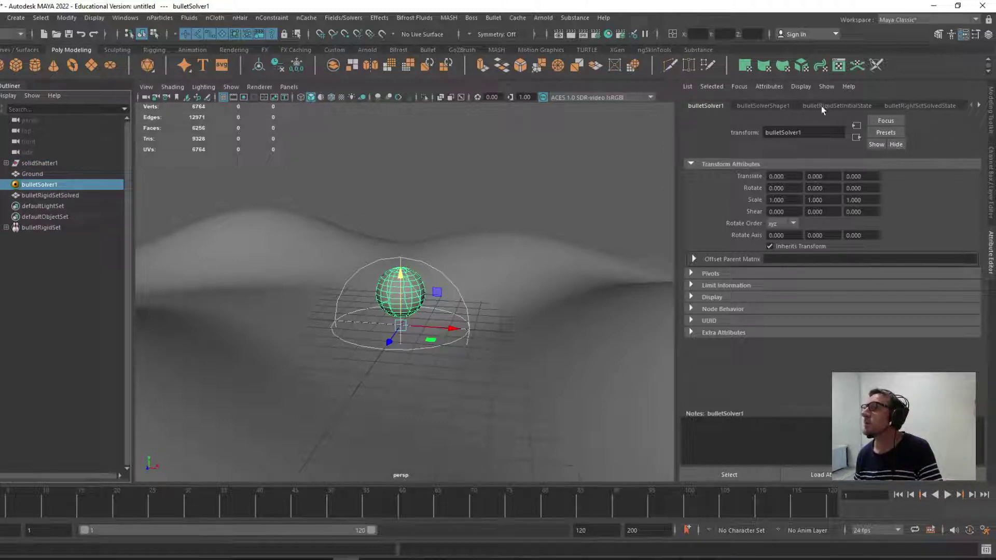
left_click(851, 105)
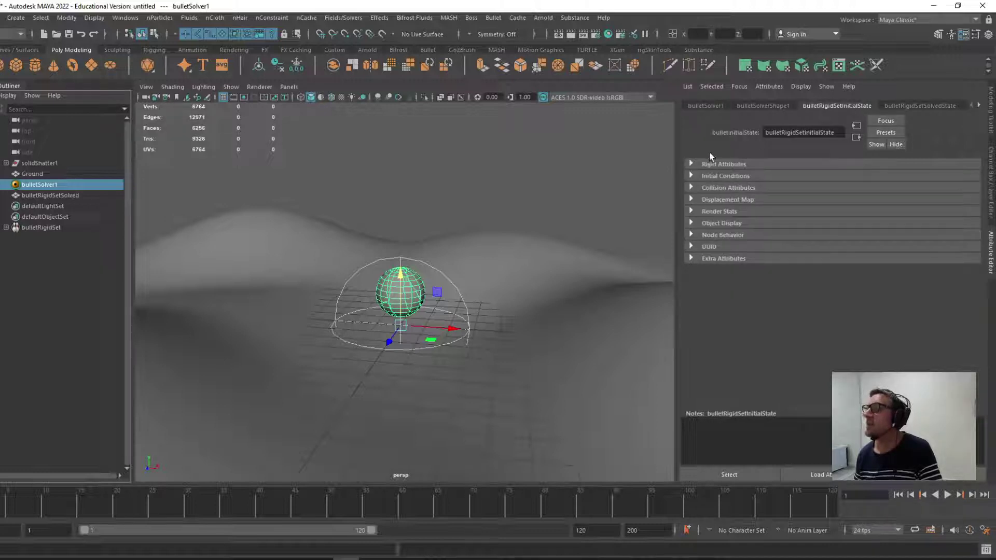
left_click(692, 177)
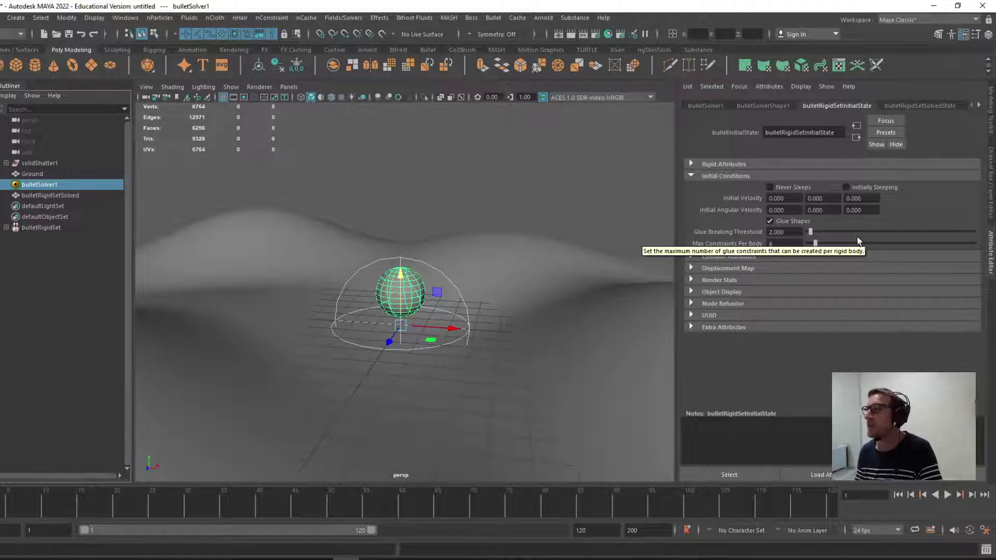
left_click(947, 495)
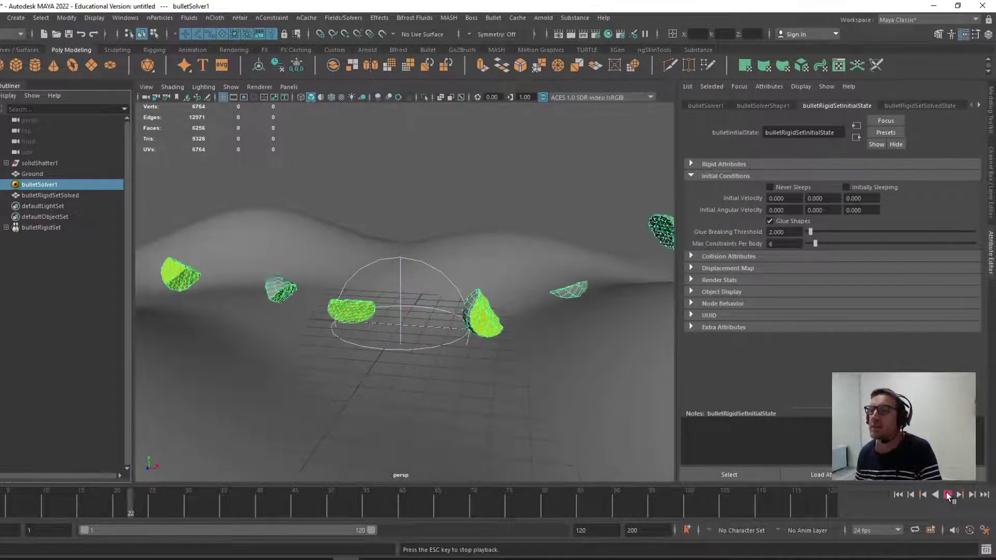
left_click(947, 495)
left_click(898, 495)
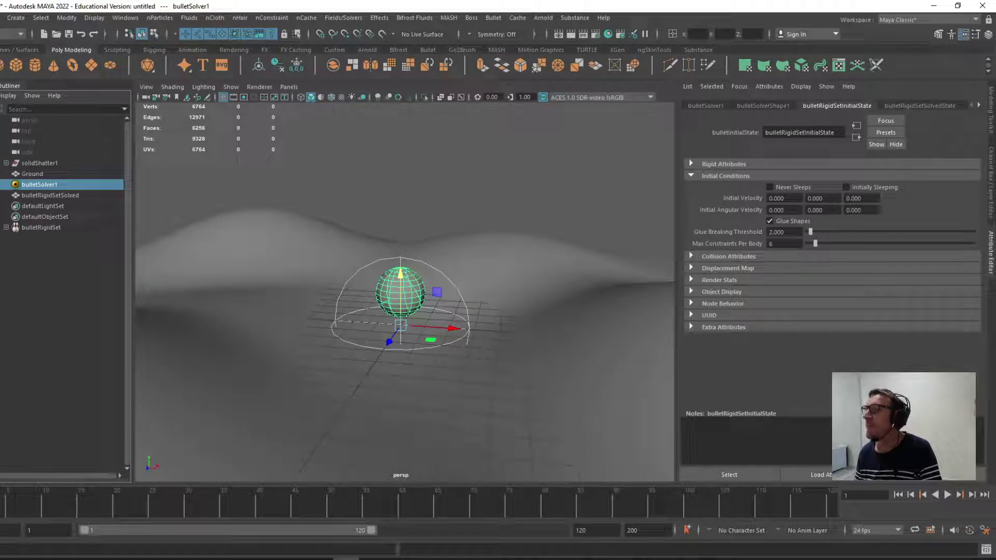
Step: Set the rigid set's Glue Breaking Threshold to 6, test the simulation and rewind
left_click(792, 232)
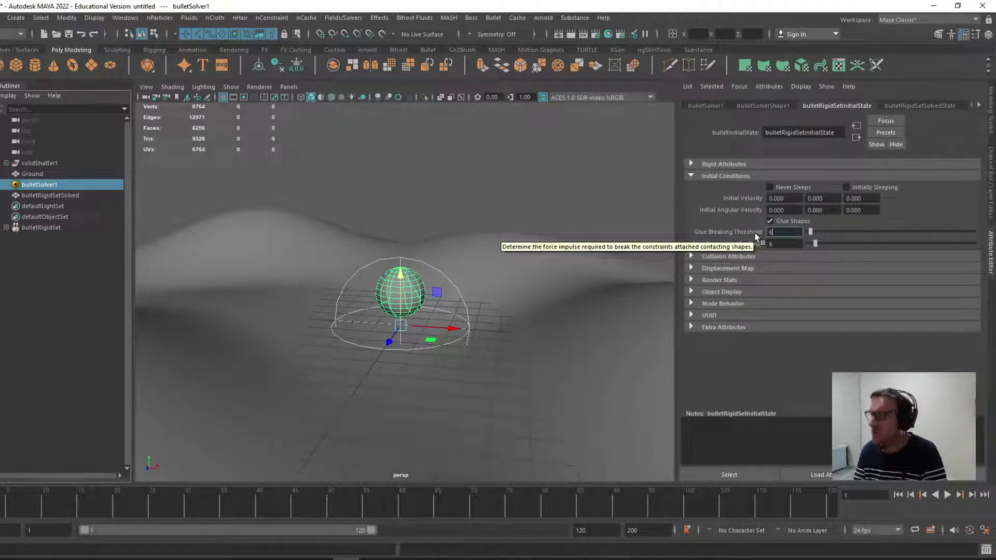
type("6")
key("Return")
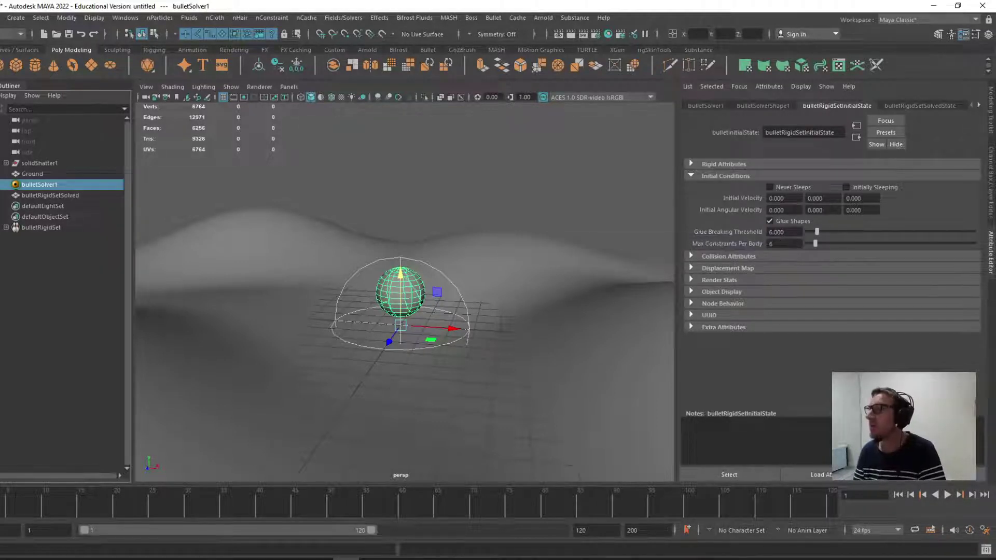
left_click(948, 496)
left_click(948, 496)
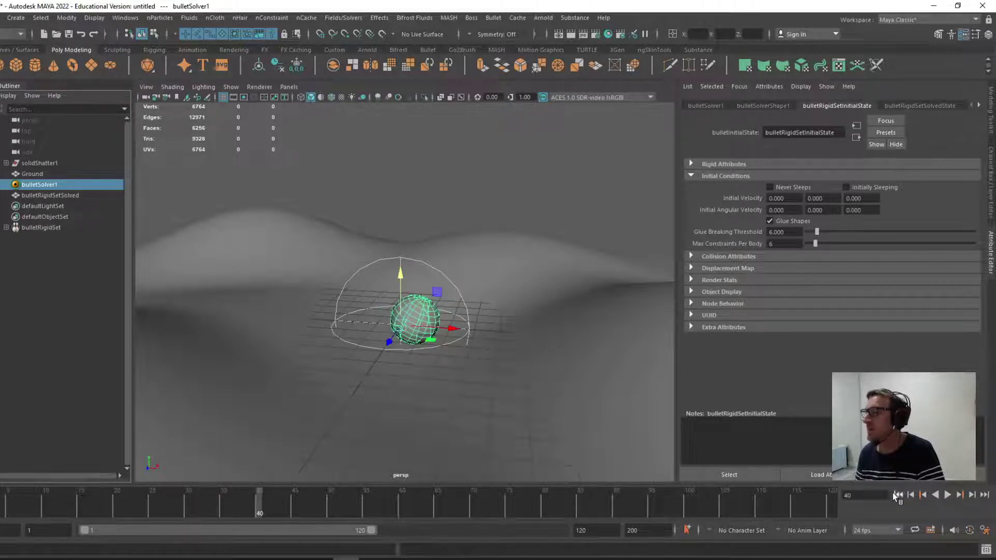
left_click(899, 494)
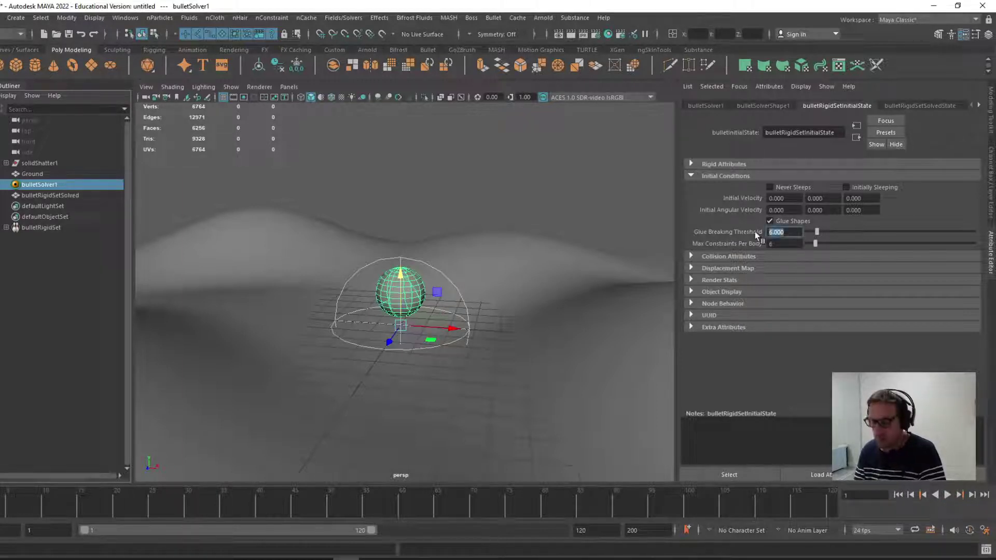
Step: Set the rigid set's Glue Breaking Threshold to 4, test the simulation and rewind
type("4")
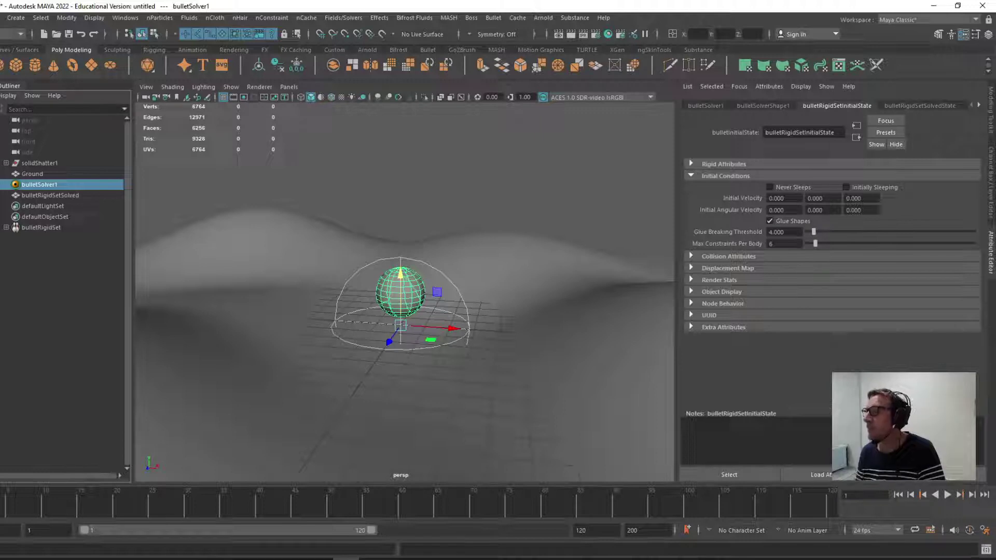
left_click(947, 495)
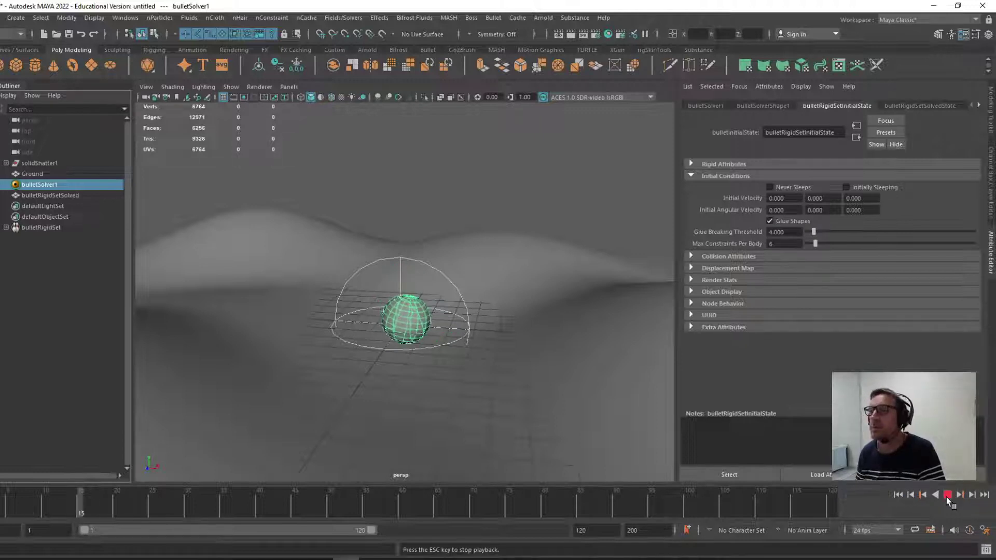
left_click(947, 495)
left_click(899, 495)
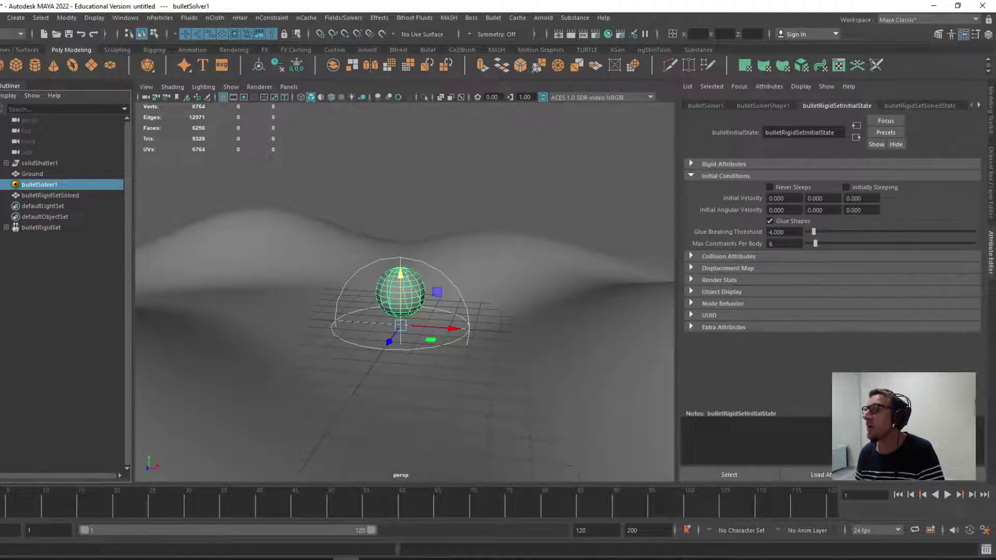
Step: Set the rigid set's Glue Breaking Threshold to 2.5, test the simulation and rewind
left_click_drag(789, 232, 744, 233)
type("2.")
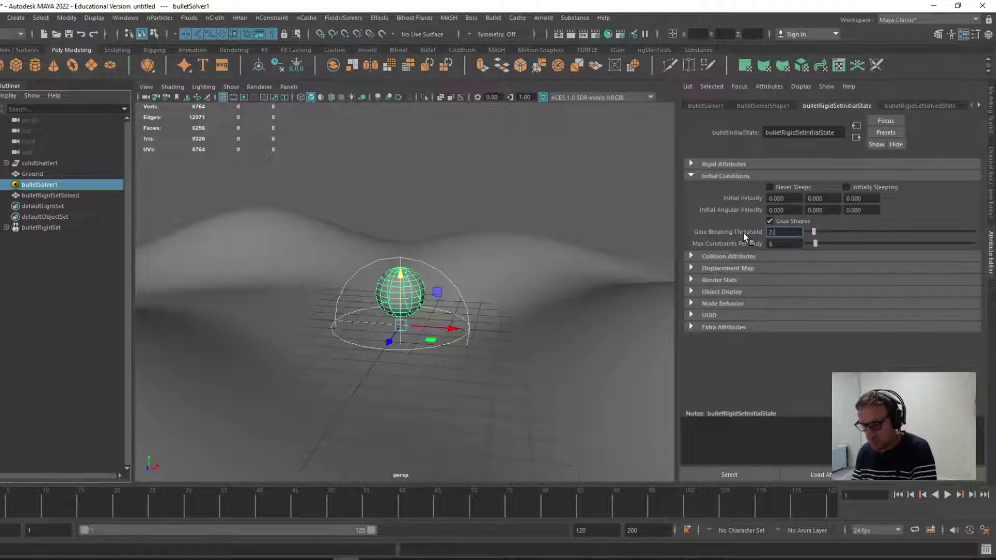
type("5")
key("Return")
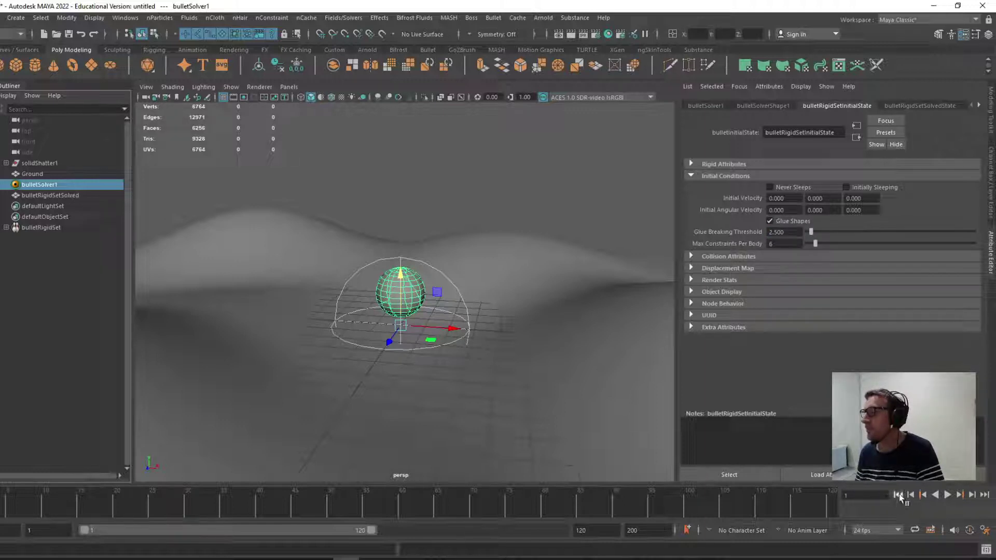
left_click(947, 495)
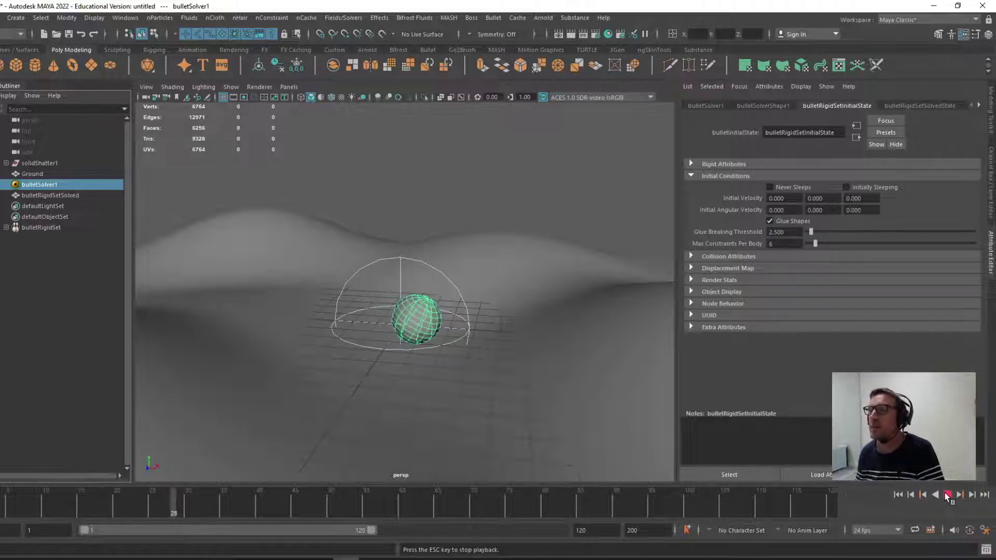
left_click(897, 495)
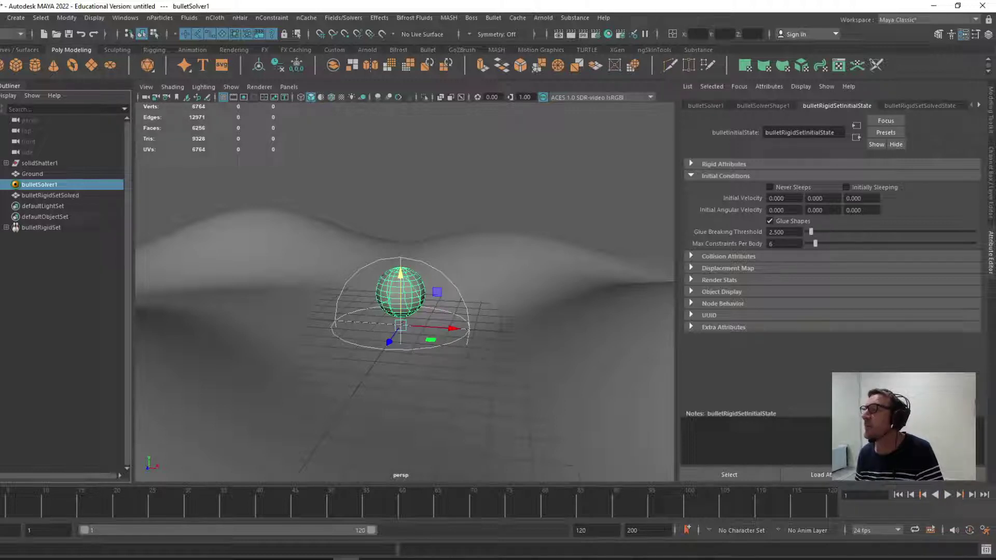
Step: Set the rigid set's Glue Breaking Threshold to 2, test the simulation and rewind
type("2")
key("Return")
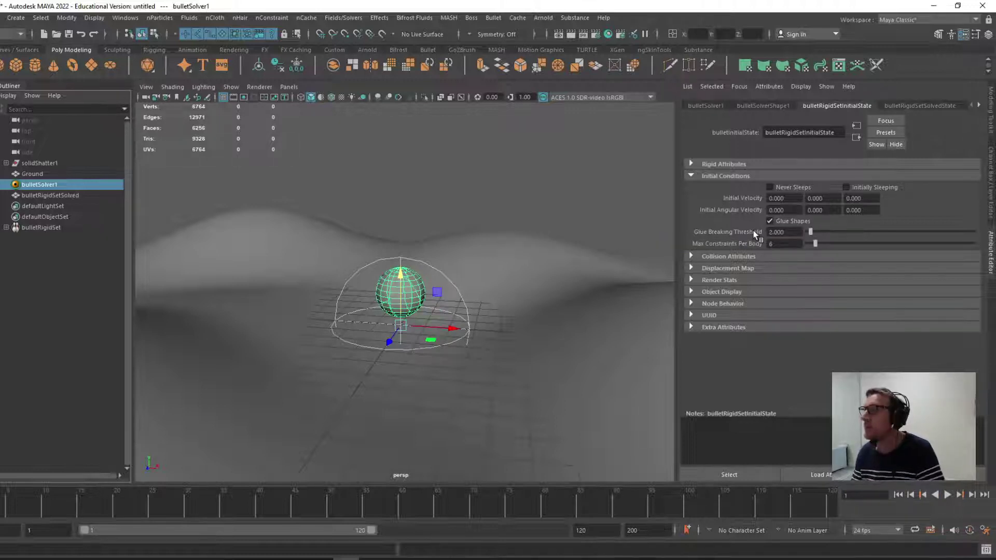
left_click(944, 496)
left_click(943, 496)
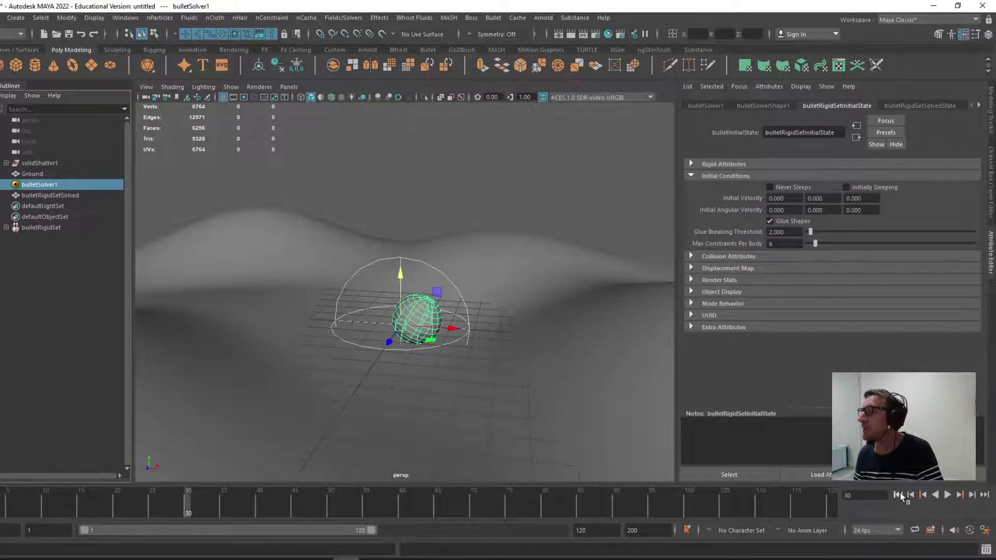
left_click(900, 496)
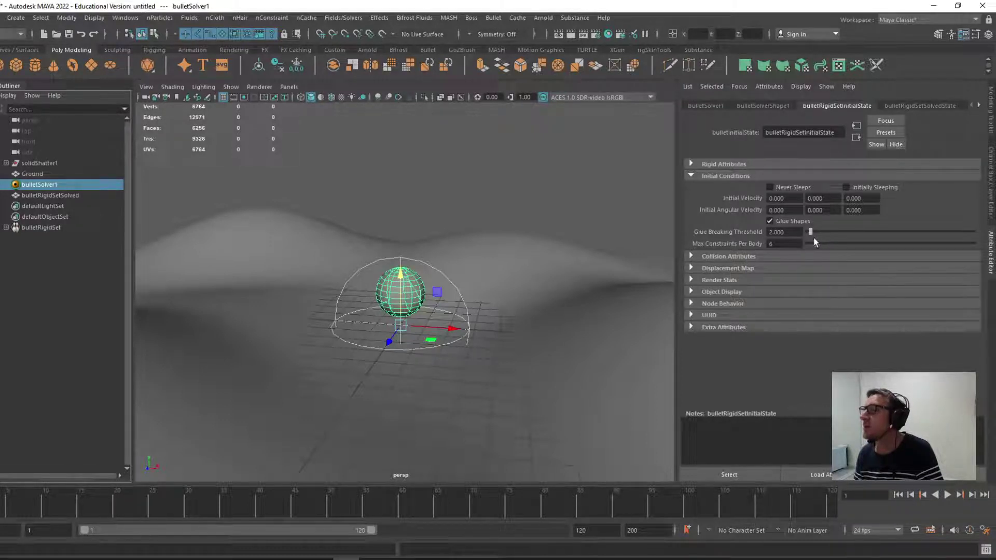
Step: Set the rigid set's Glue Breaking Threshold to about 1.618 and play the simulation to test the breakup
left_click(950, 494)
left_click(950, 494)
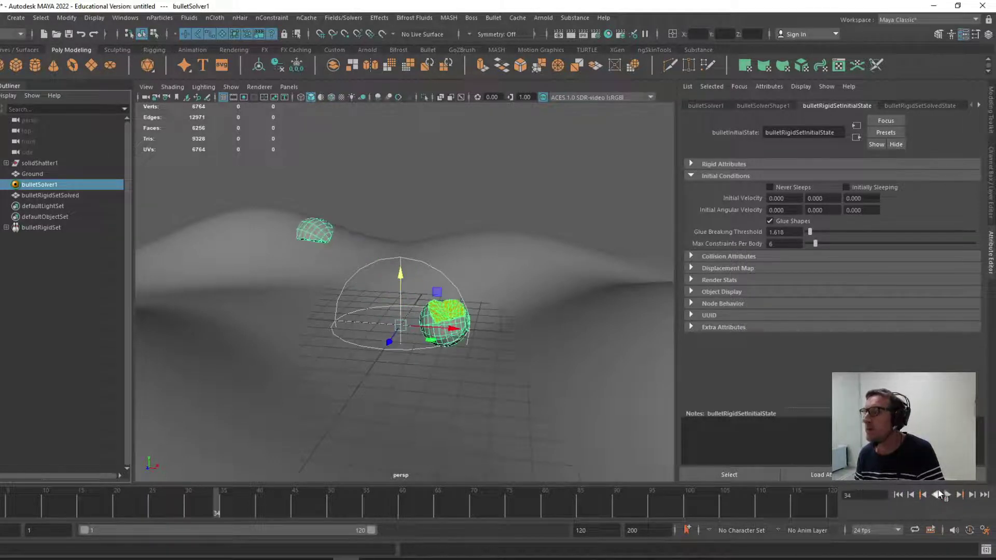
Step: Rewind the simulation, set the rigid set's Glue Breaking Threshold to 1.5, test the playback and return to frame 1
left_click(899, 494)
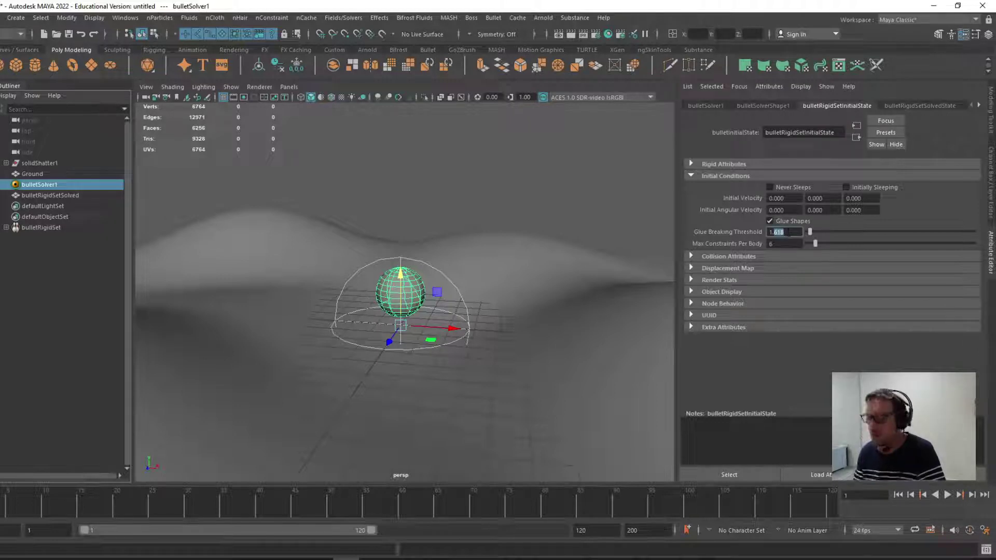
type("500")
key("Return")
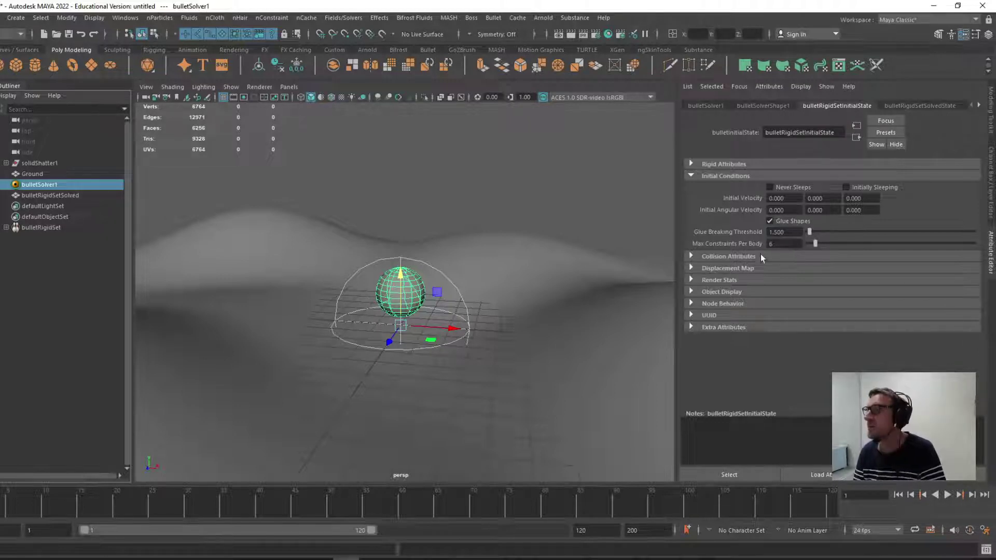
left_click(948, 494)
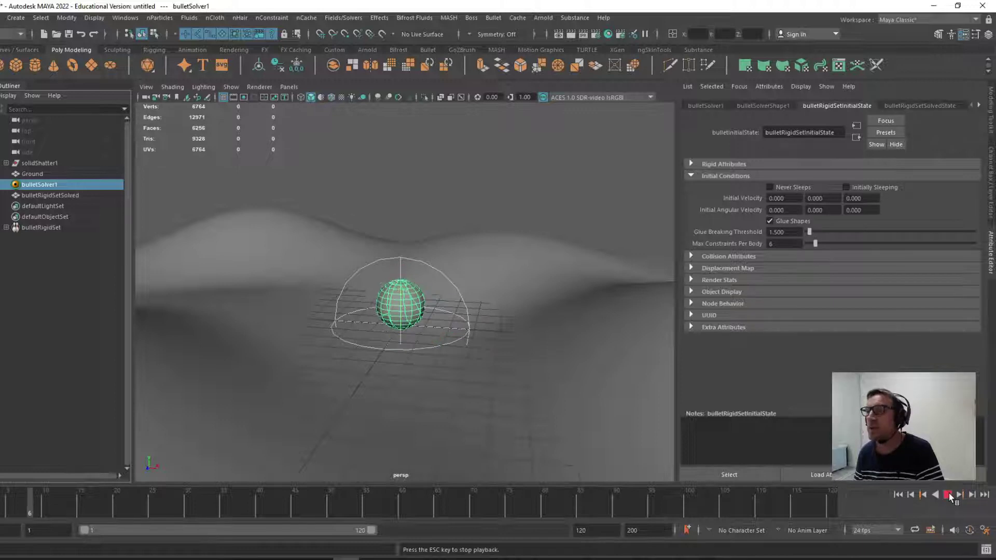
left_click(948, 494)
left_click(897, 495)
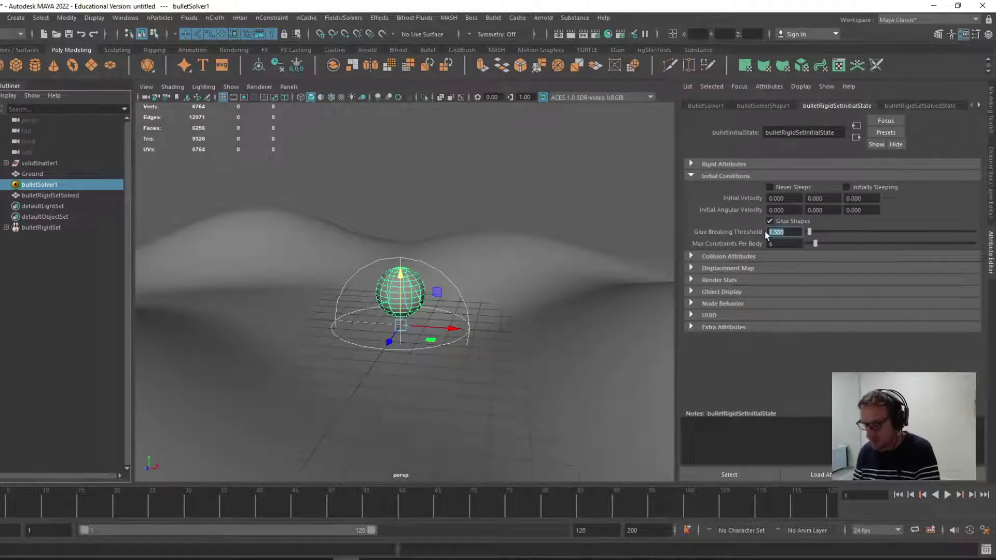
Step: Set the rigid set's Glue Breaking Threshold to 0.8
type("0.8")
key("Return")
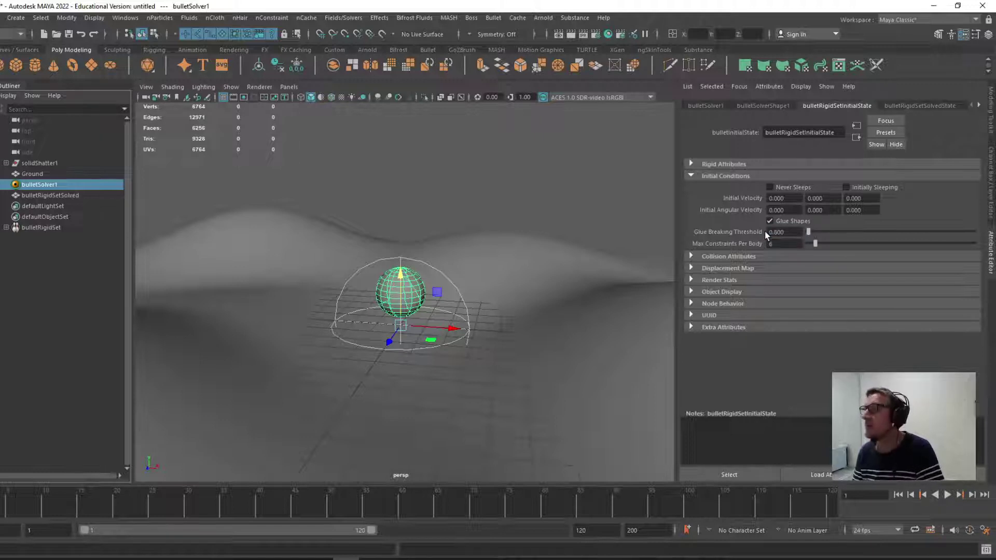
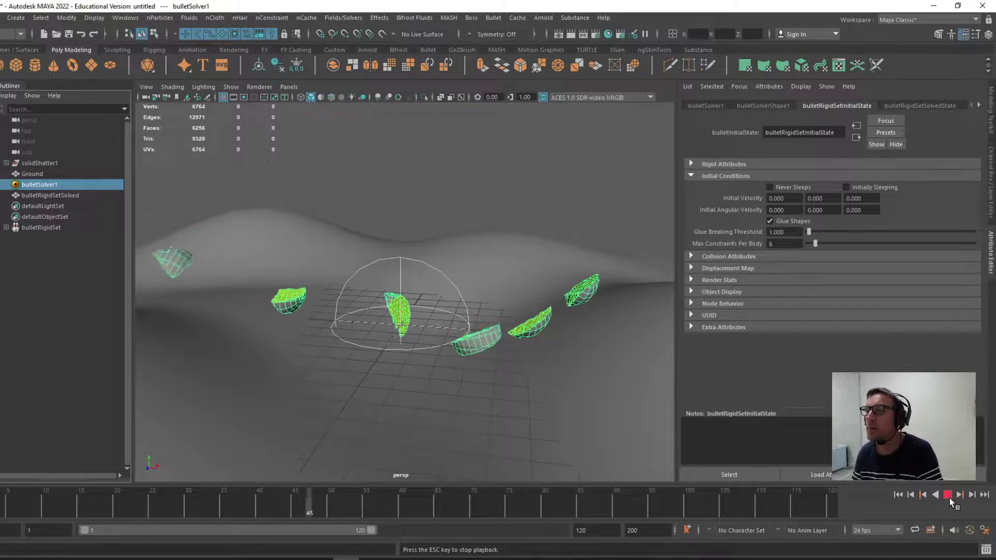
Step: Stop the running playback, replay the simulation briefly to check the sphere's breakup, and rewind to frame 1
left_click(947, 495)
left_click(947, 495)
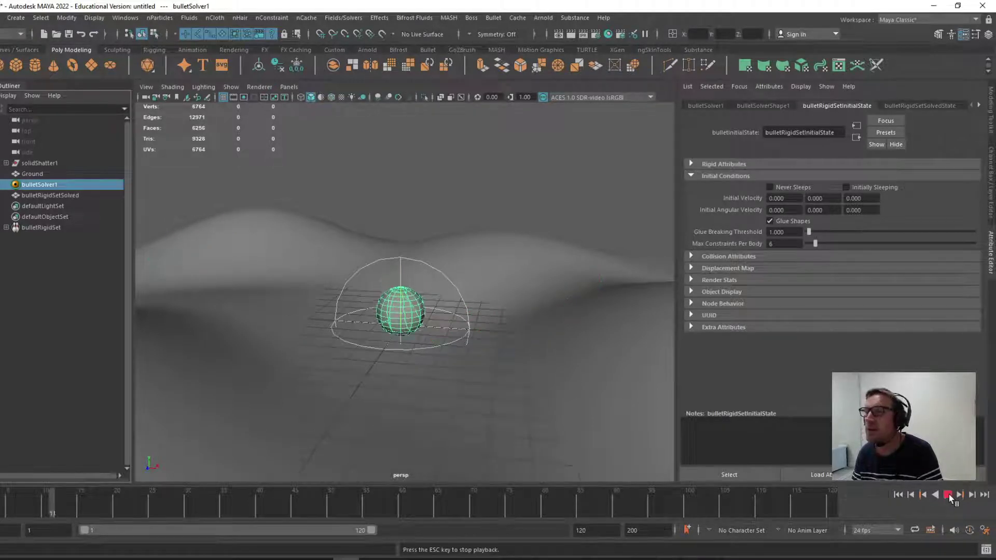
left_click(947, 494)
left_click(898, 495)
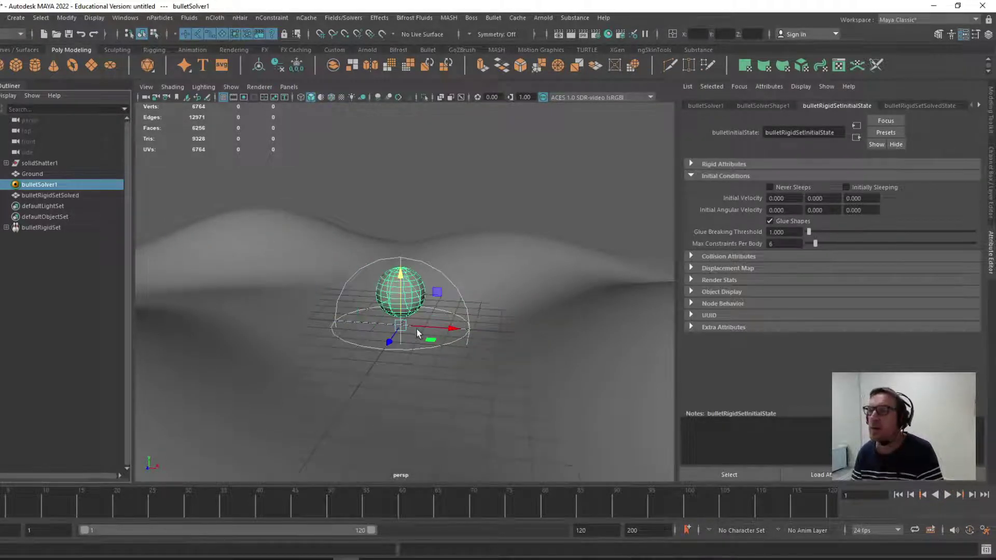
Step: Try raising the solver and undo it, then move bulletRigidSetSolved up by about 4.31 units instead
key("w")
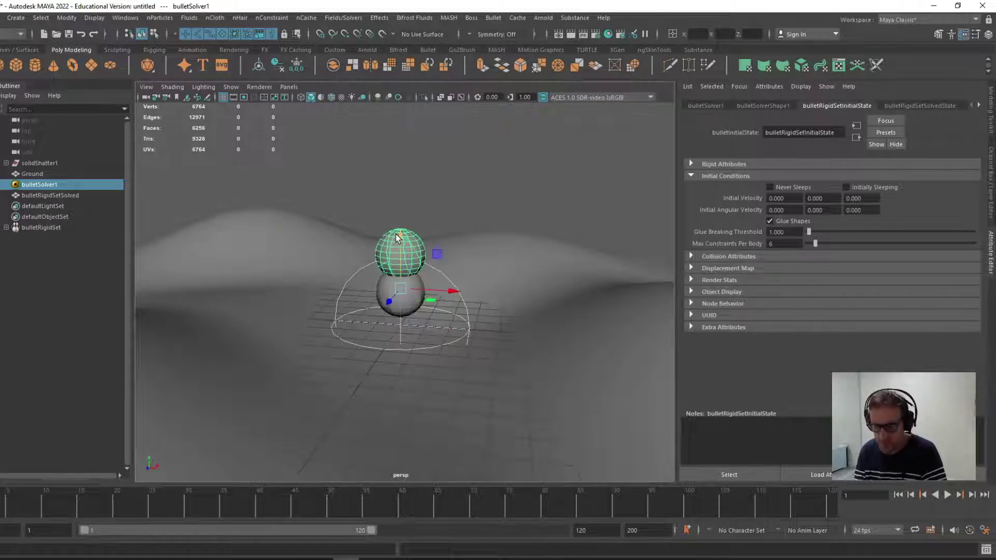
key("ctrl+z")
left_click(31, 174)
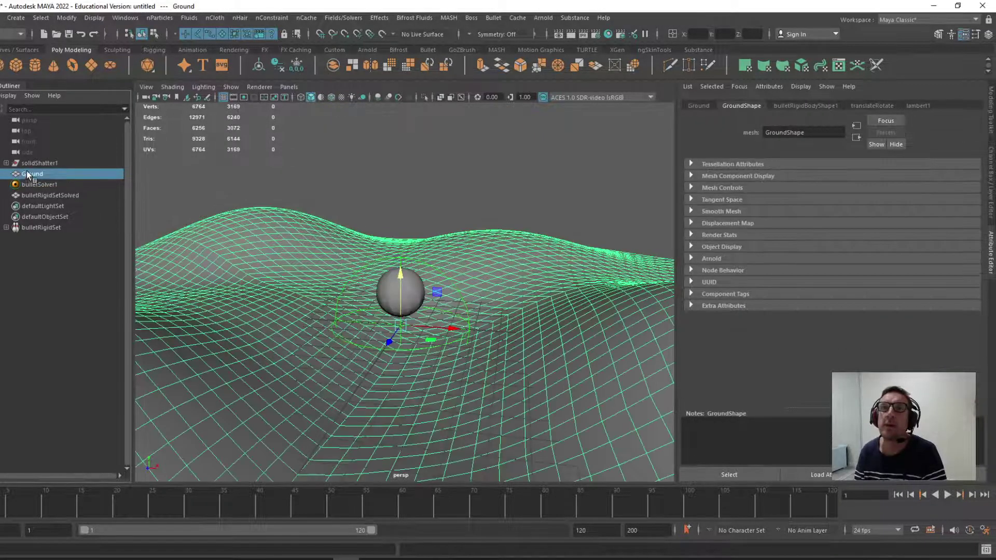
left_click(39, 162)
left_click(40, 195)
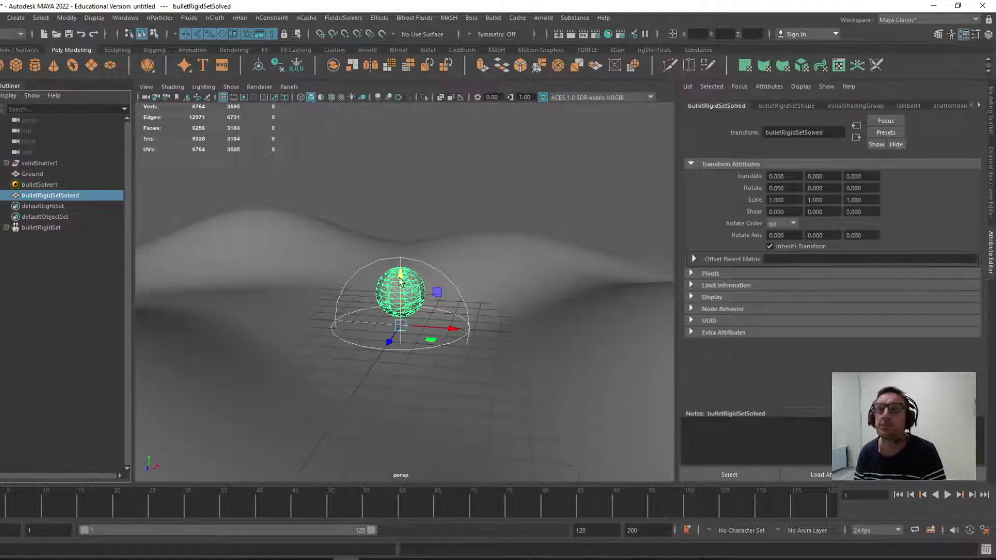
left_click_drag(400, 275, 396, 162)
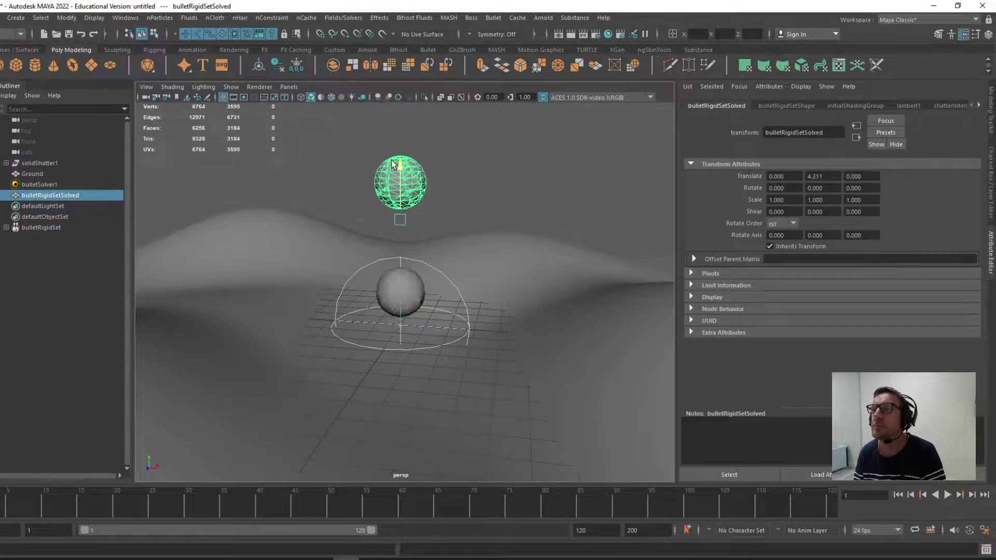
Step: Test the simulation with the raised sphere, rewind to frame 1 and undo the upward move of bulletRigidSetSolved
left_click(401, 326)
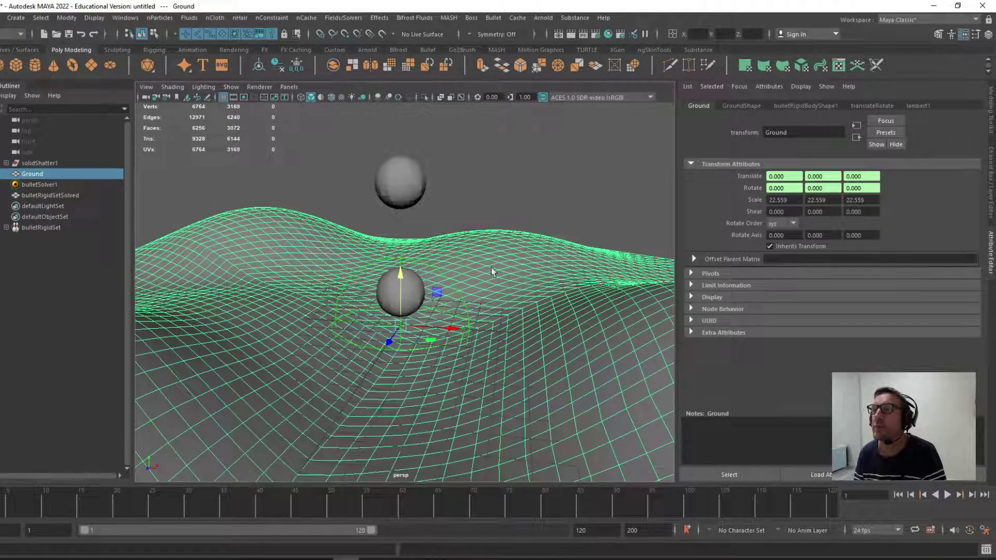
left_click(946, 494)
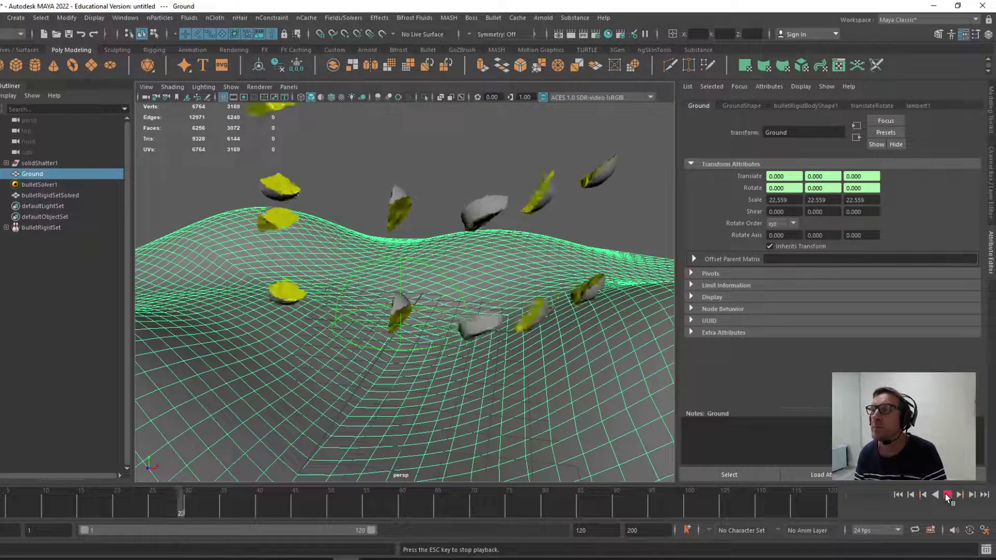
left_click(947, 495)
left_click(897, 495)
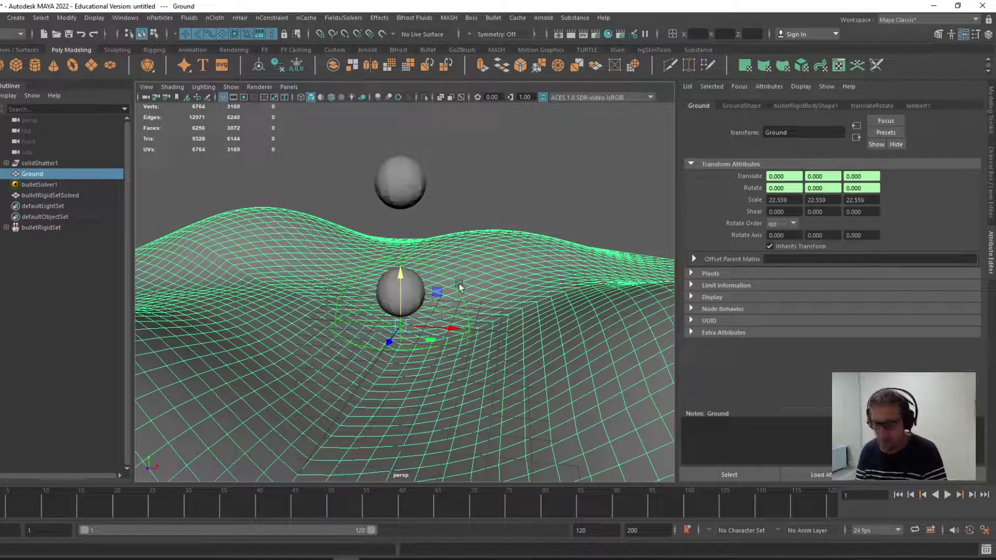
key("ctrl+z")
key("ctrl+z")
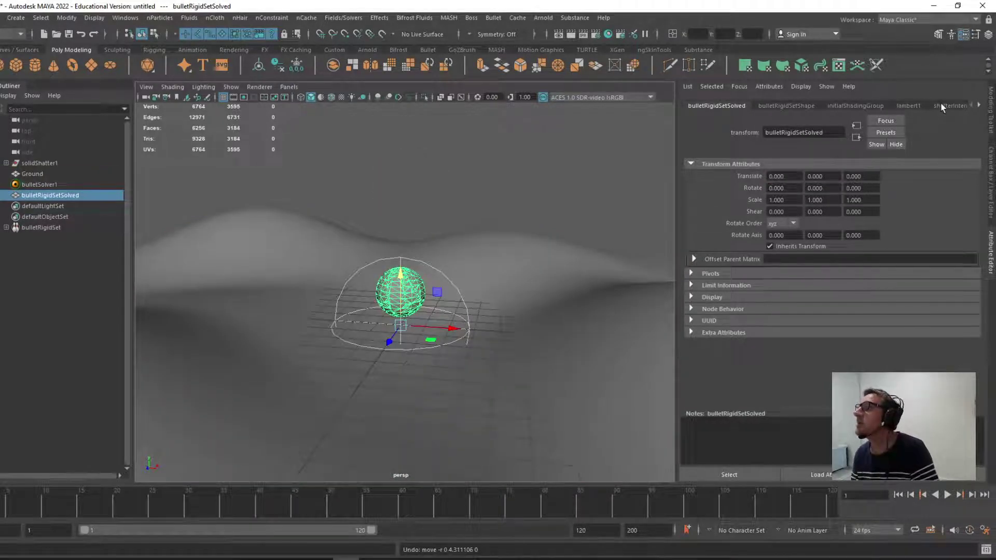
Step: Change the color of the fragments' interior material shatterInteriorS1 to red, keeping the Lambert type
left_click(978, 106)
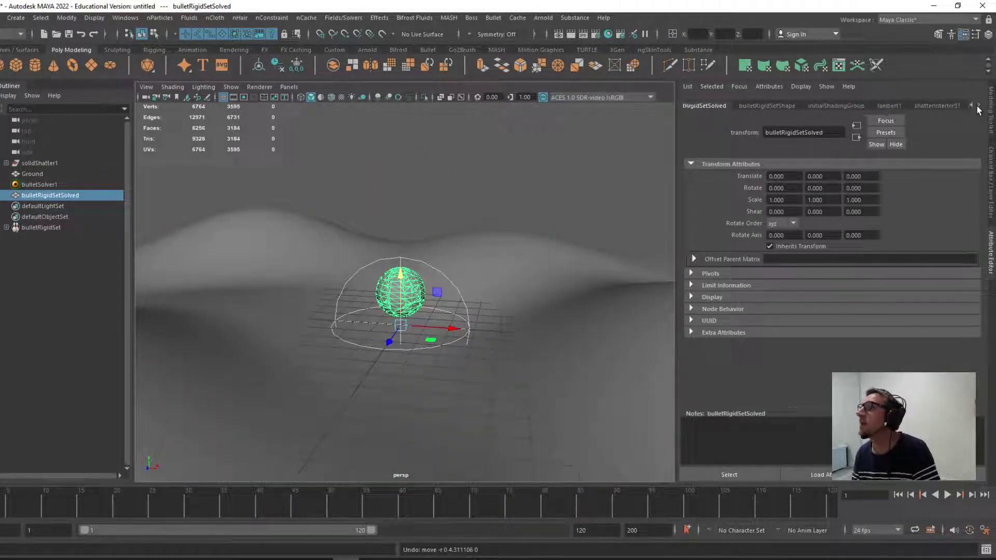
left_click(937, 105)
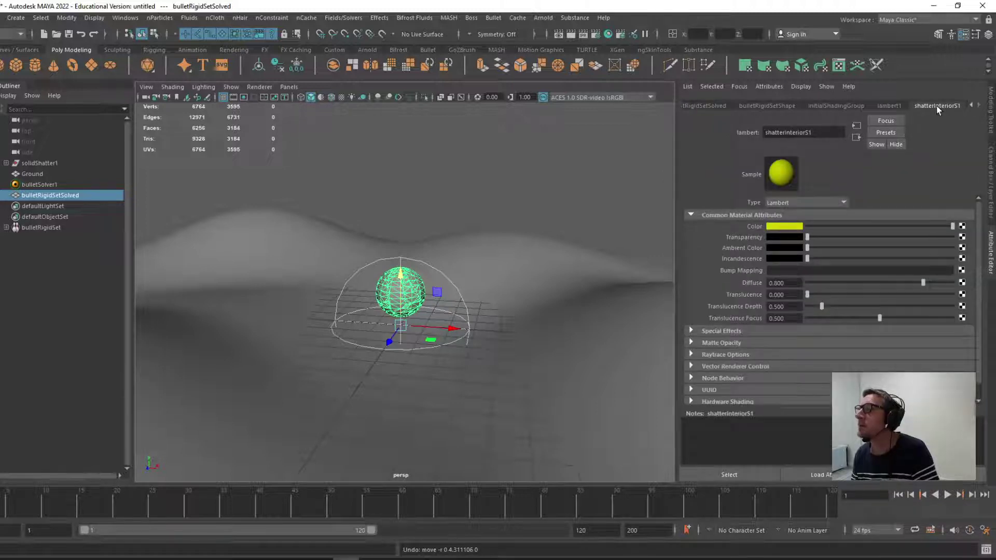
left_click(777, 228)
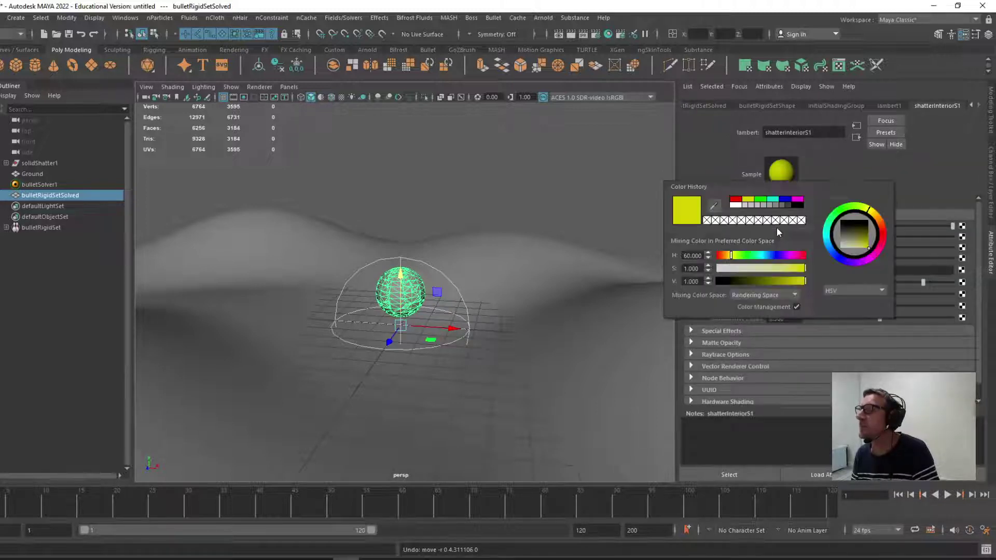
left_click(736, 201)
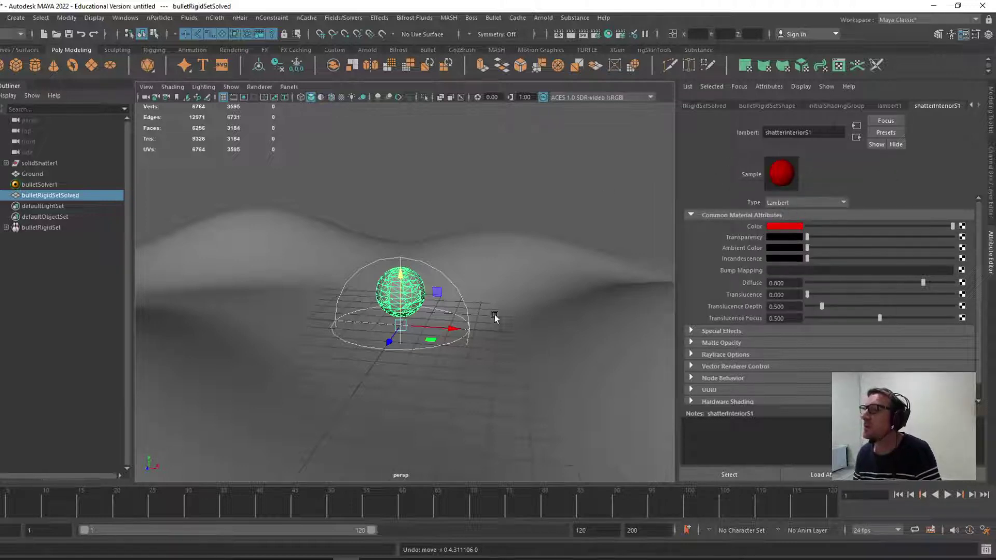
left_click(842, 203)
left_click(842, 202)
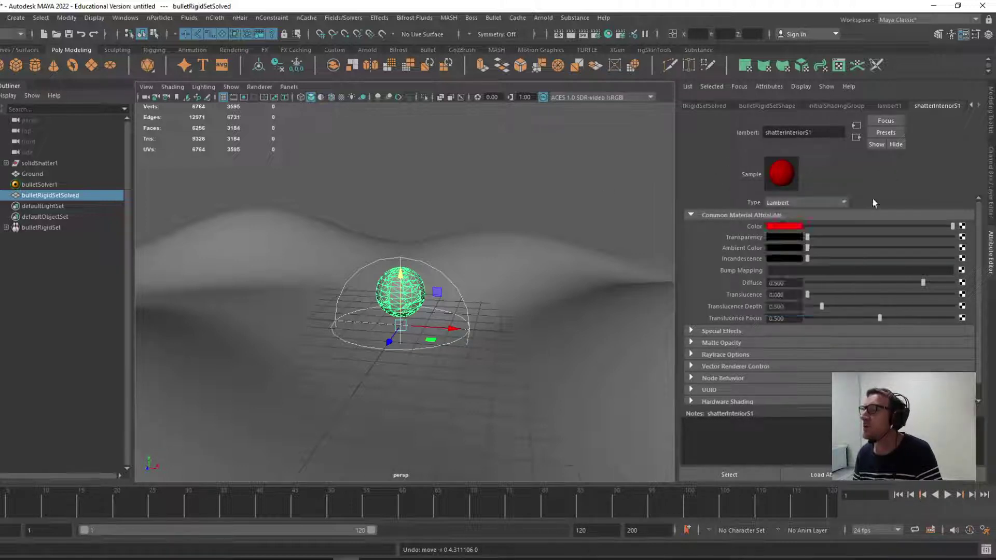
Step: Play the simulation to frame 38 and inspect the red interior faces of the broken pieces up close with their wireframe highlight off
left_click(947, 496)
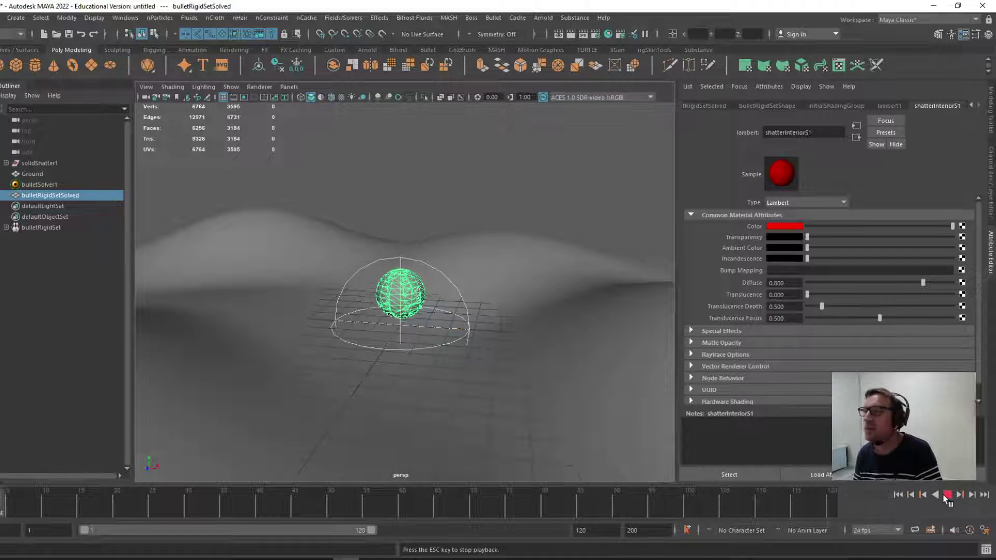
left_click(947, 495)
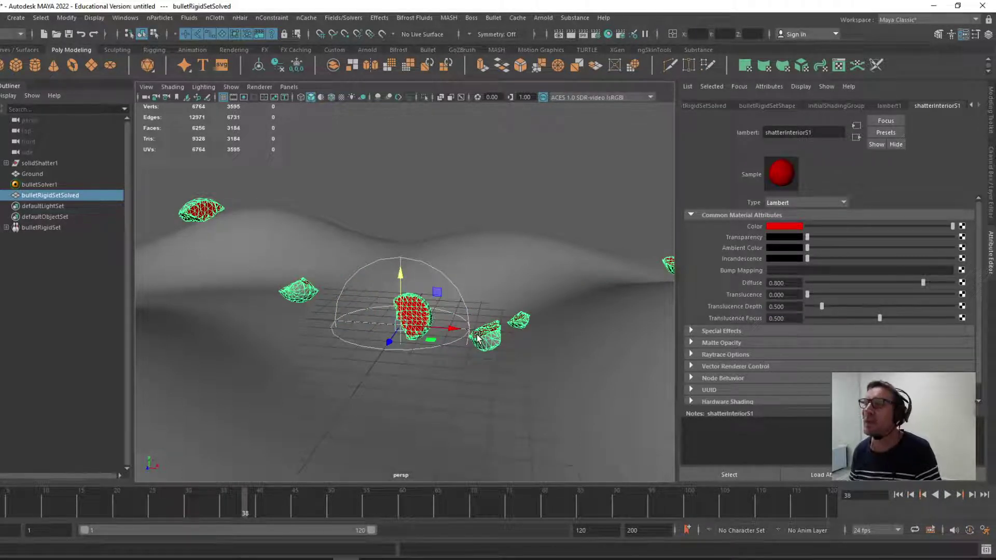
scroll(383, 328, "up", 8)
scroll(383, 325, "down", 5)
left_click(472, 179)
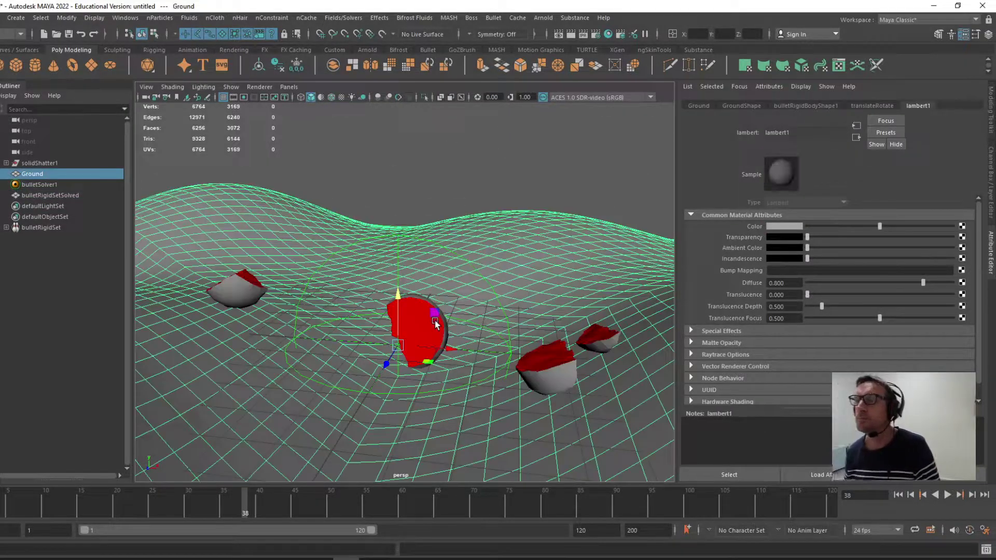
scroll(434, 320, "up", 3)
scroll(434, 315, "down", 8)
scroll(437, 319, "up", 6)
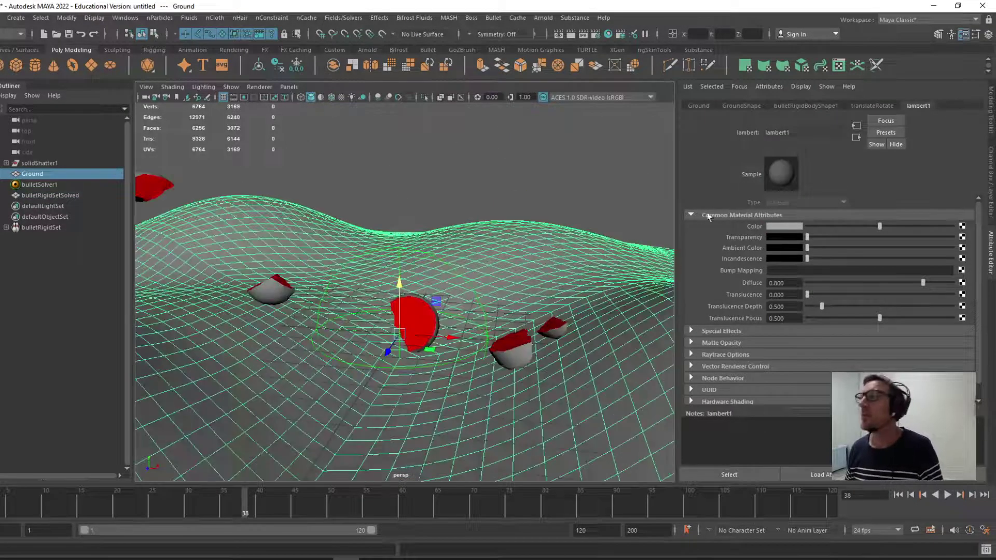
Step: Review the ground's rigid body and collider properties, including its collider shape settings
left_click(801, 107)
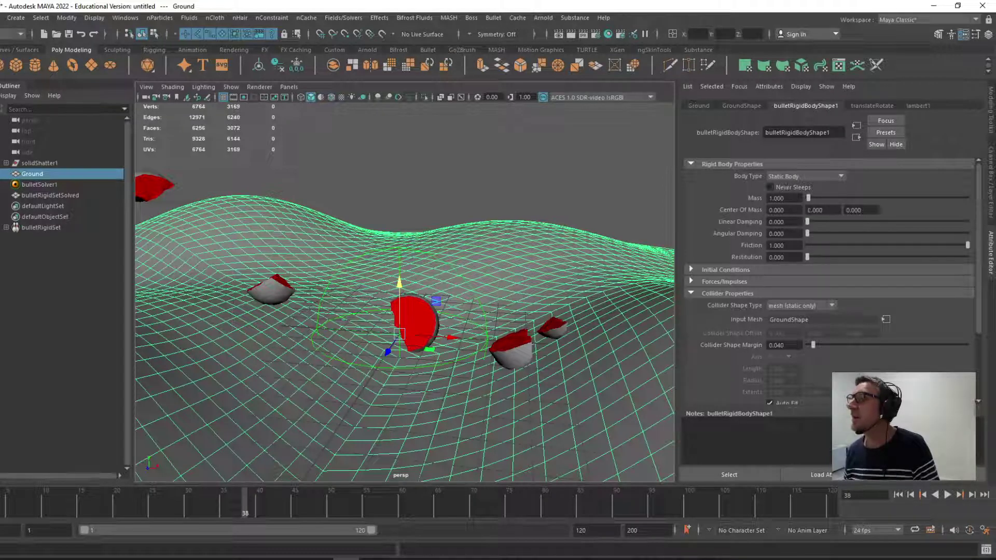
scroll(761, 351, "down", 3)
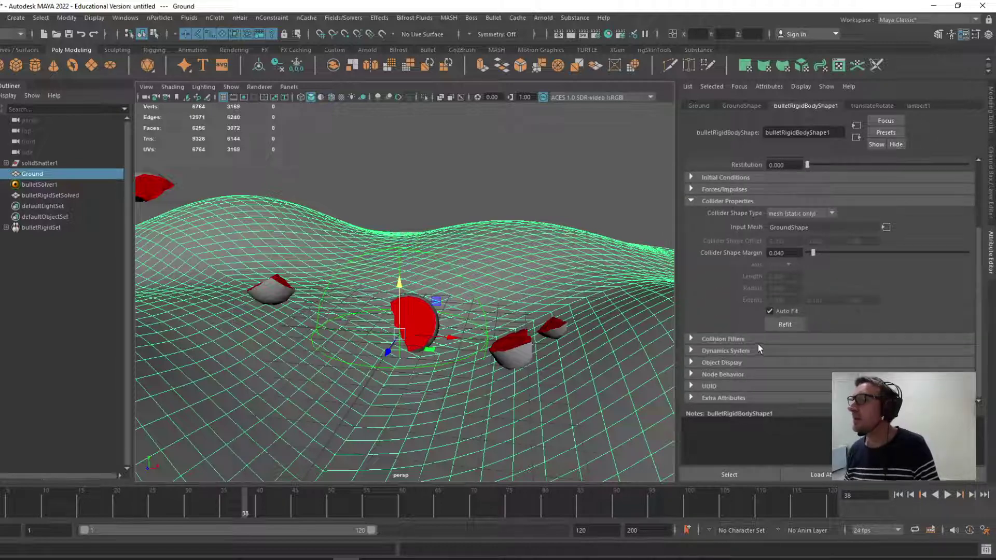
left_click_drag(409, 229, 405, 224, "alt")
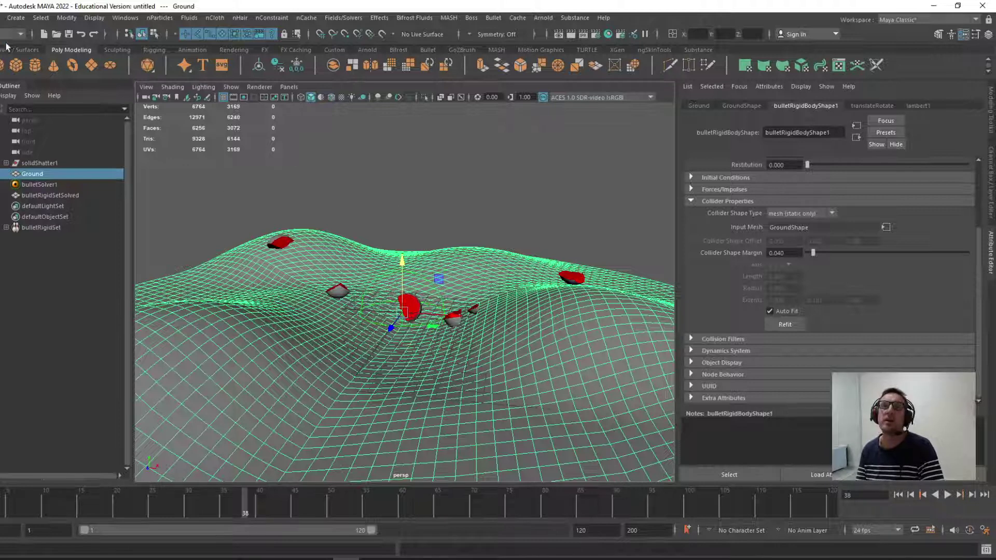
Step: Start a new empty scene without saving the shattered sphere scene
left_click(1, 17)
left_click(8, 38)
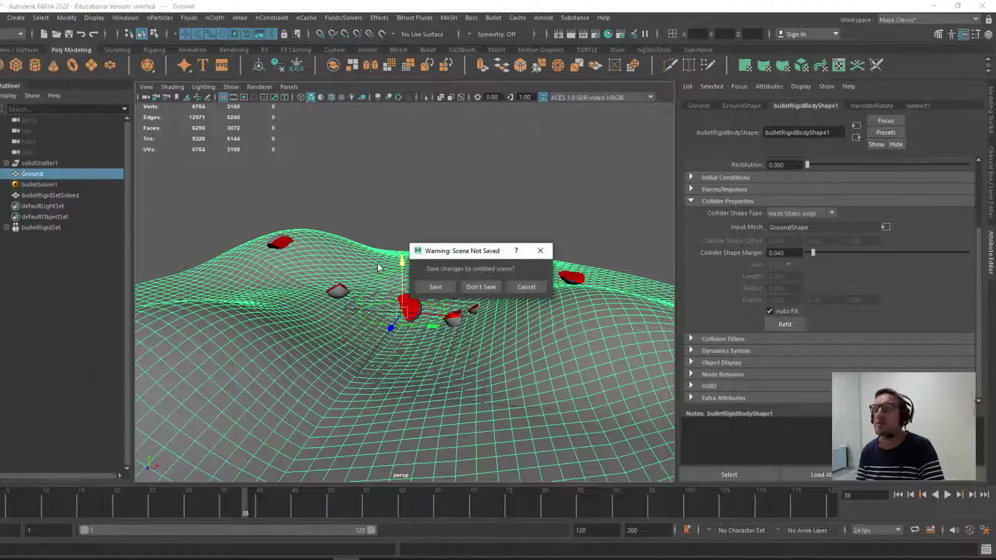
left_click(493, 289)
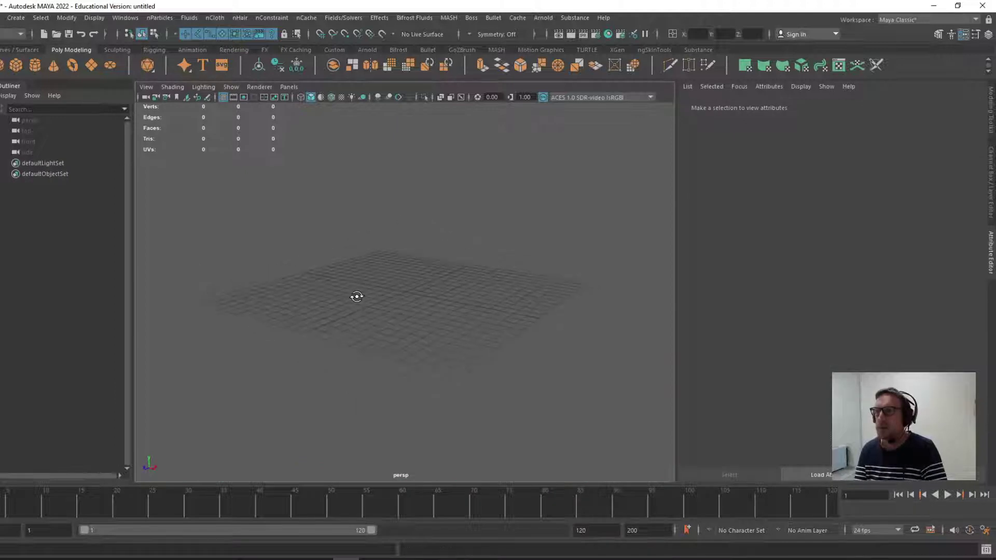
Step: Create a polygon cylinder at the grid's center and stretch it vertically into a tall, thin column
left_click_drag(356, 294, 465, 413, "alt")
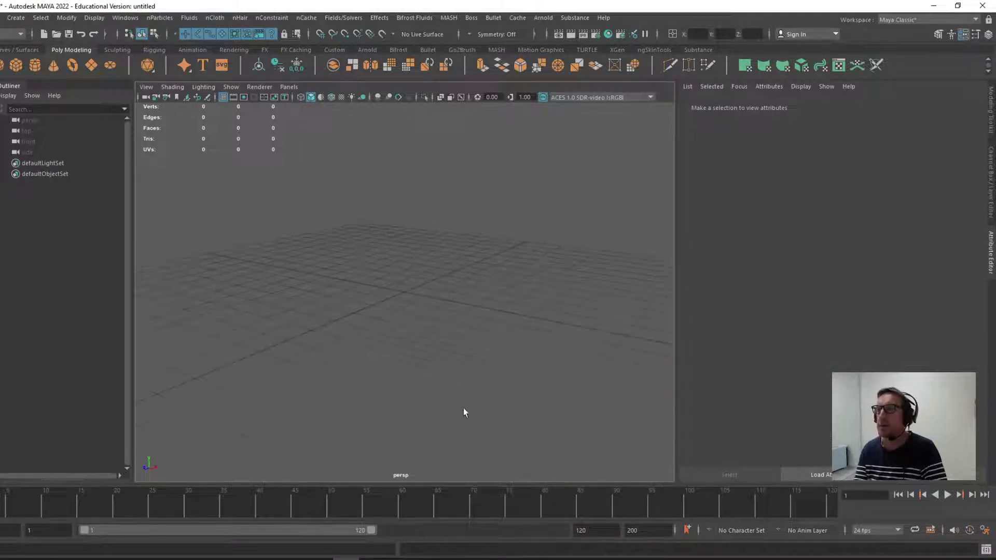
left_click(35, 67)
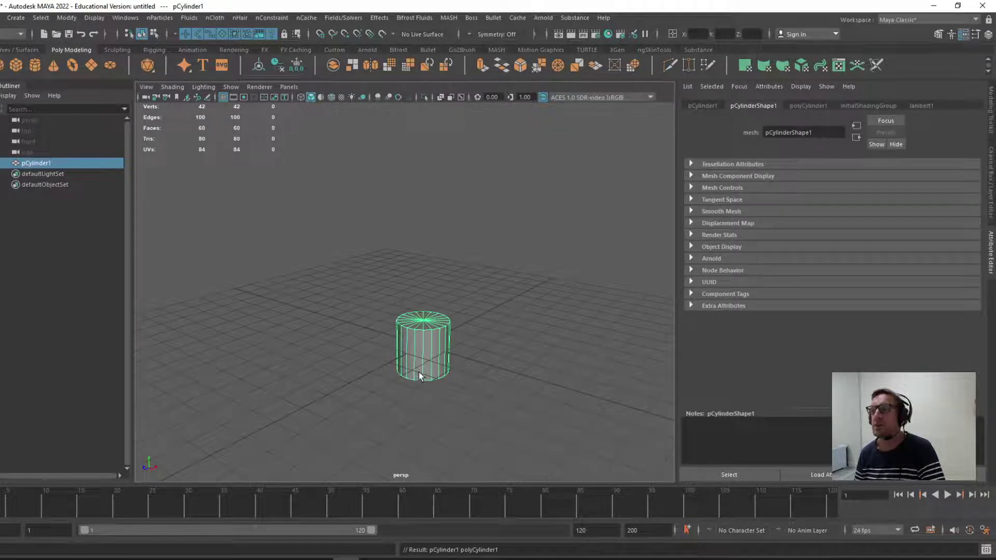
scroll(418, 373, "up", 2)
key("r")
left_click_drag(430, 311, 426, 30)
scroll(406, 248, "down", 3)
left_click_drag(367, 296, 332, 311, "alt")
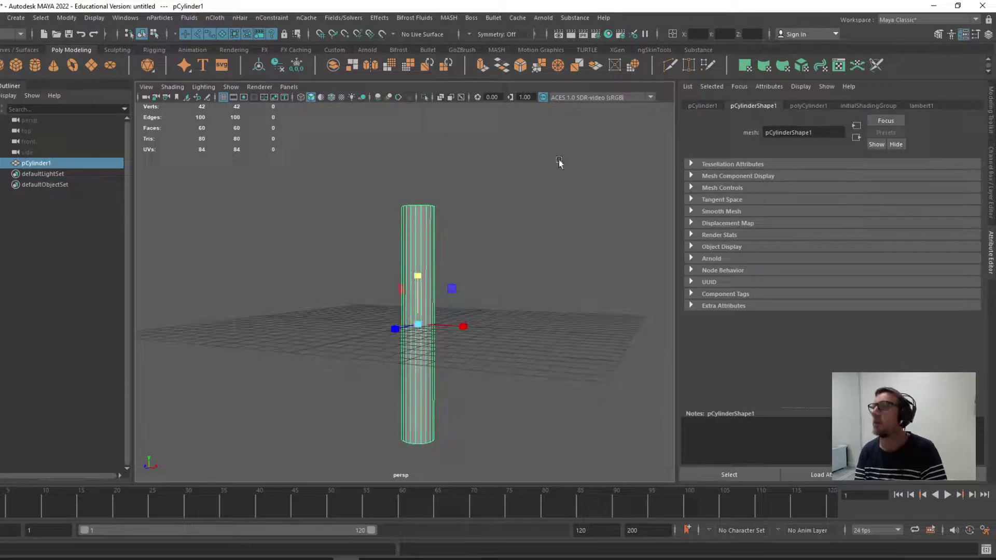
Step: Slice through the column with four roughly parallel diagonal Multi-Cut slices along its height, extracting the faces to separate the segments
left_click(939, 35)
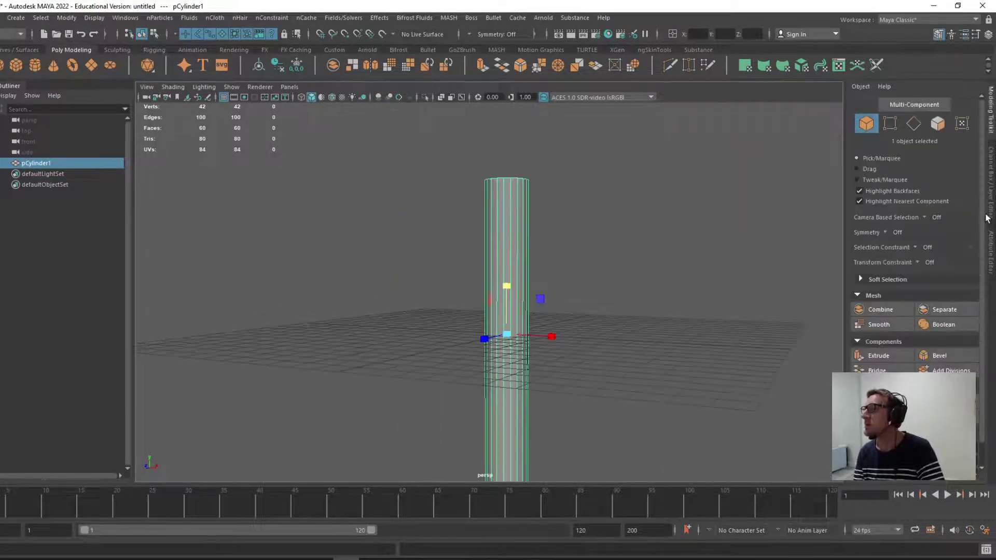
scroll(983, 253, "down", 1)
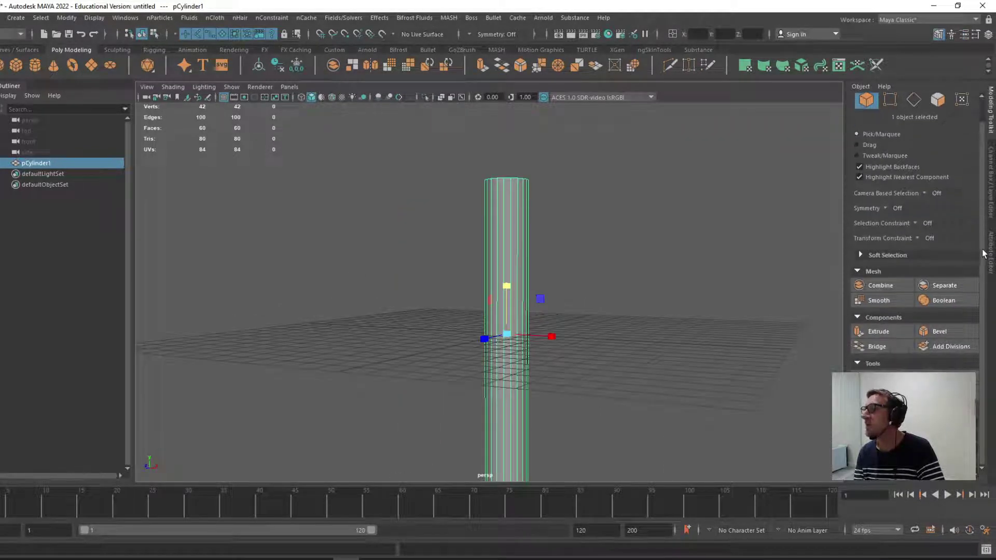
left_click(882, 378)
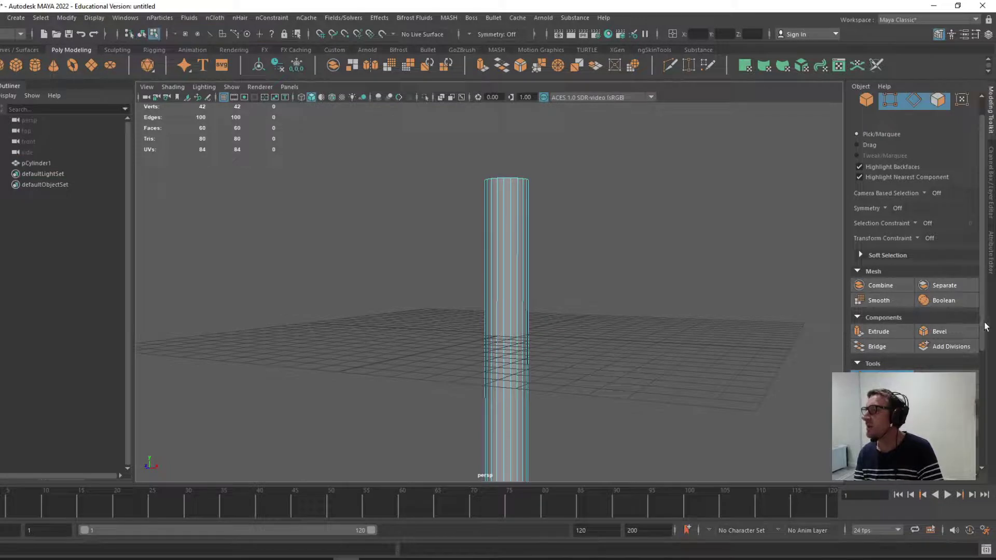
left_click_drag(981, 326, 986, 449)
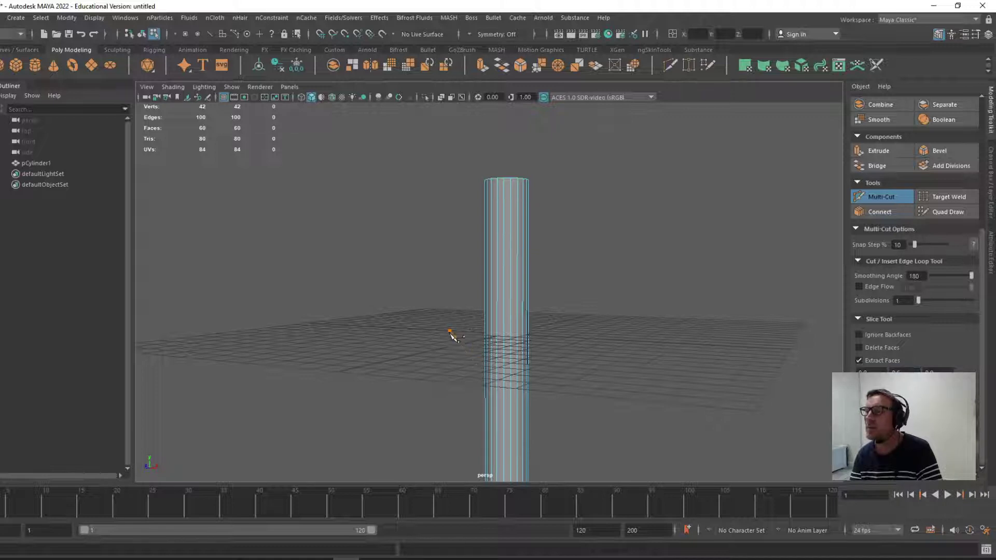
left_click_drag(520, 370, 585, 413)
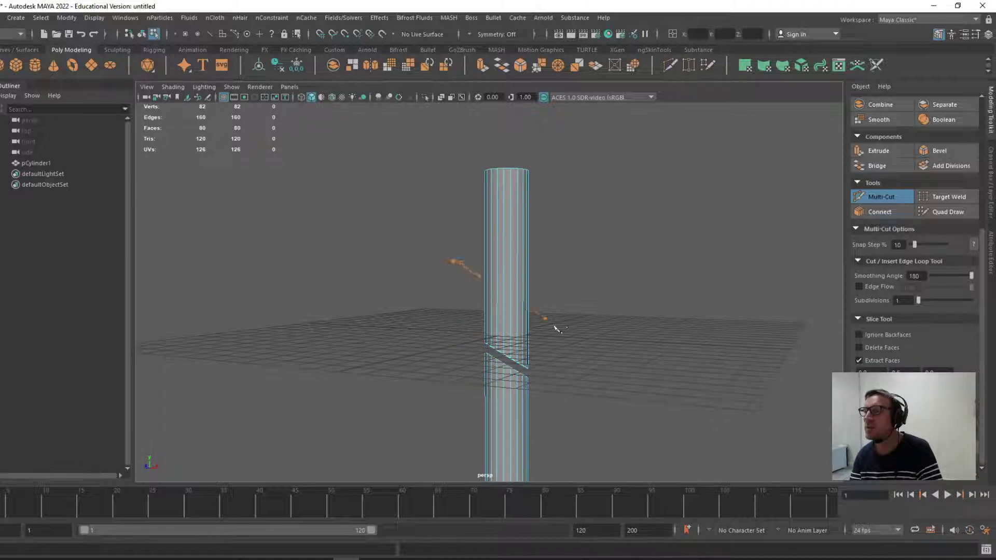
left_click_drag(555, 328, 604, 357)
mouse_move(452, 191)
left_mouse_down()
mouse_move(634, 299)
mouse_move(384, 358)
mouse_move(410, 327)
mouse_move(591, 333)
mouse_move(645, 295)
mouse_move(596, 325)
mouse_move(612, 322)
left_mouse_up()
scroll(601, 327, "down", 2)
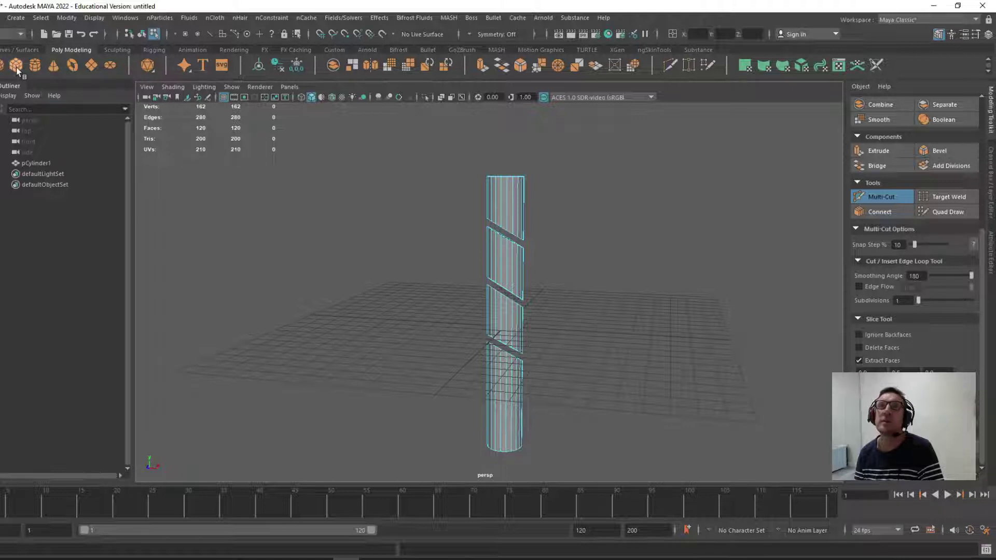
left_click_drag(529, 417, 598, 435)
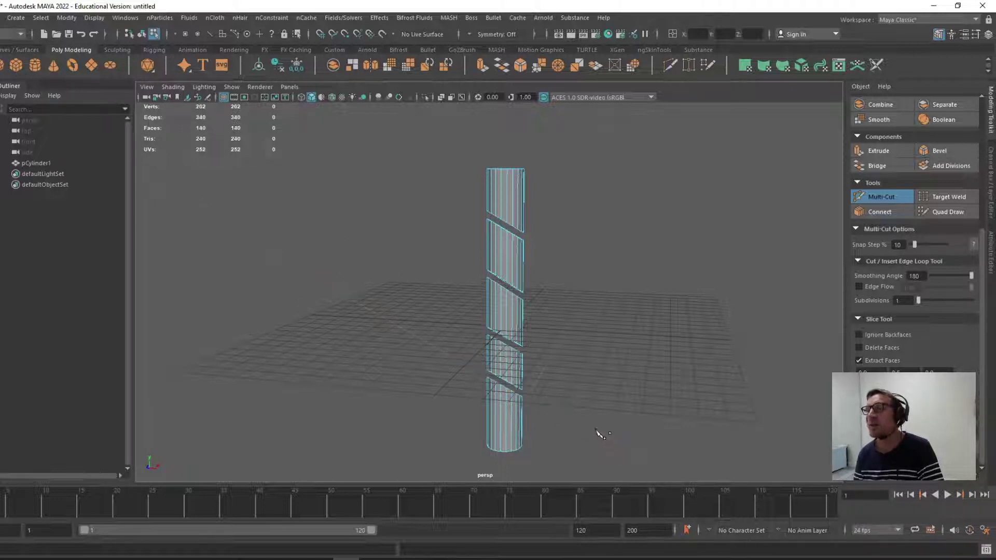
Step: Create a second polygon cylinder inside the column, stretch it vertically past both ends and make it slightly thinner than the segments
left_click(35, 68)
key("q")
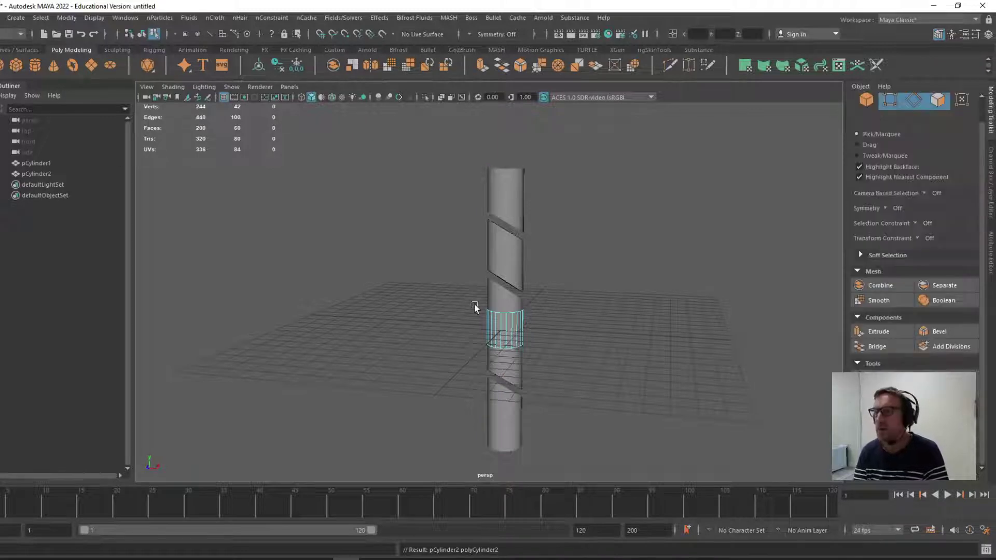
right_click_drag(497, 315, 478, 302)
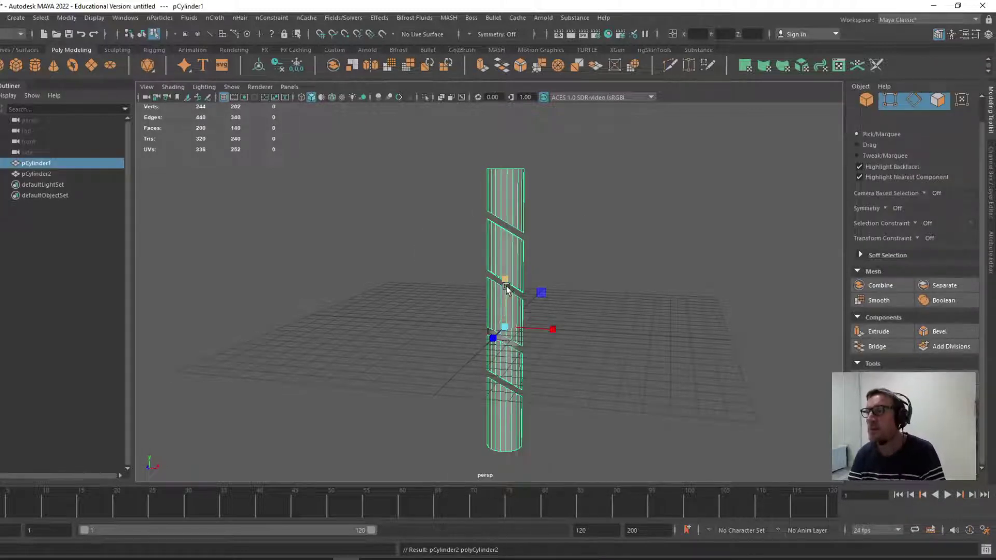
left_click_drag(506, 283, 516, 154)
key("ctrl+z")
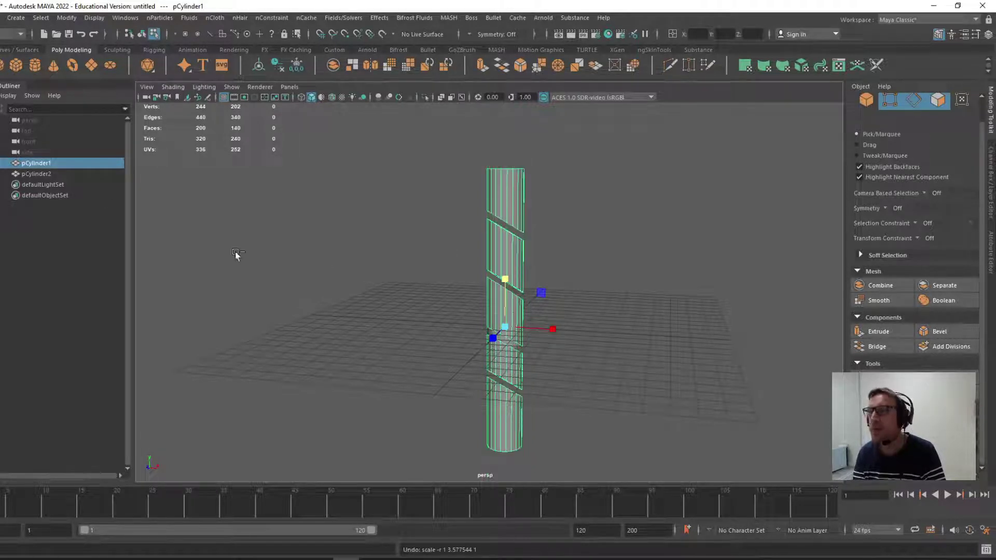
left_click(43, 174)
left_click_drag(502, 282, 512, 80)
mouse_move(501, 280)
left_mouse_down()
mouse_move(502, 211)
mouse_move(493, 272)
mouse_move(484, 249)
mouse_move(486, 282)
left_mouse_up()
left_click_drag(489, 327, 477, 325)
Step: Display wireframe on shaded surfaces and check how the inner cylinder fits through the diagonal gaps in the outer column
scroll(461, 327, "up", 3)
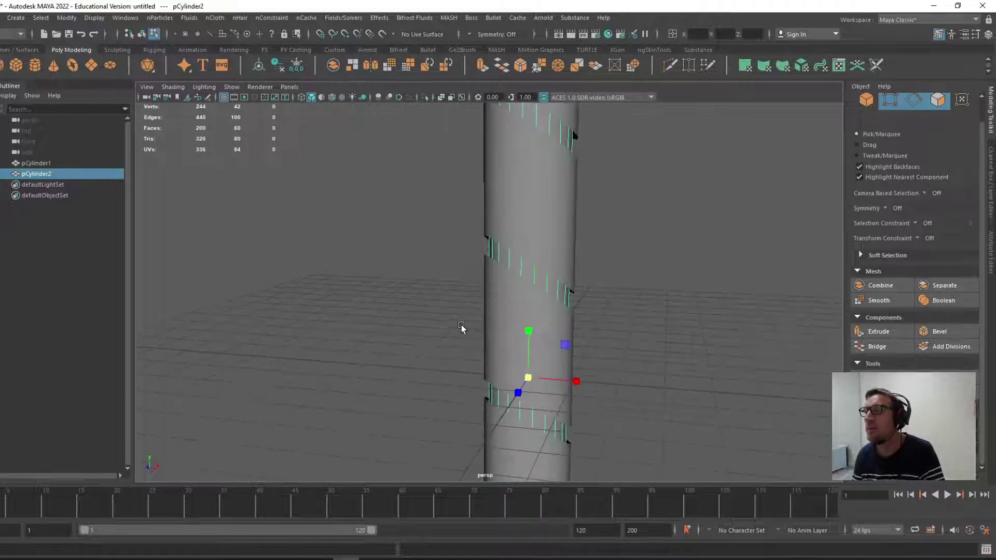
scroll(454, 306, "down", 3)
left_click(454, 282)
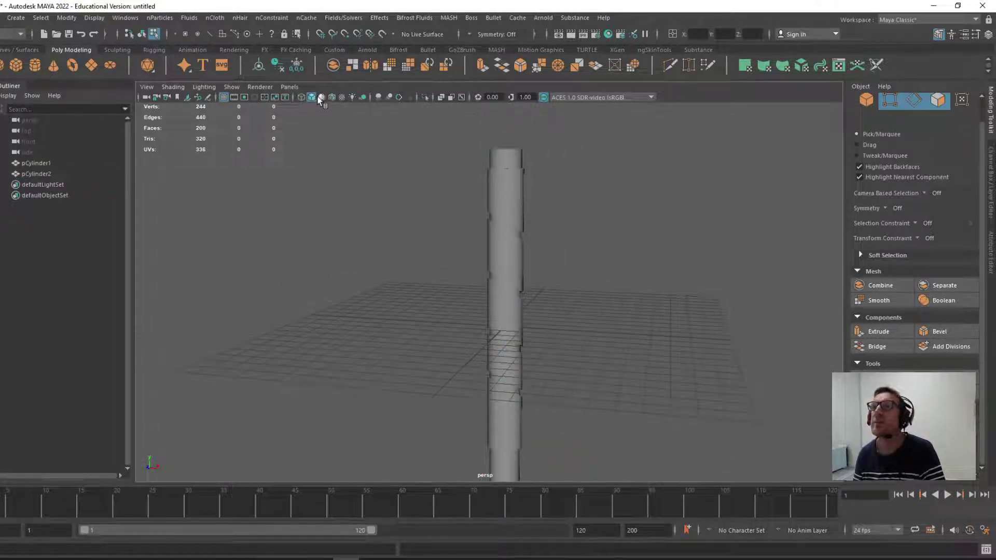
left_click(331, 97)
middle_click_drag(443, 289, 364, 280, "alt")
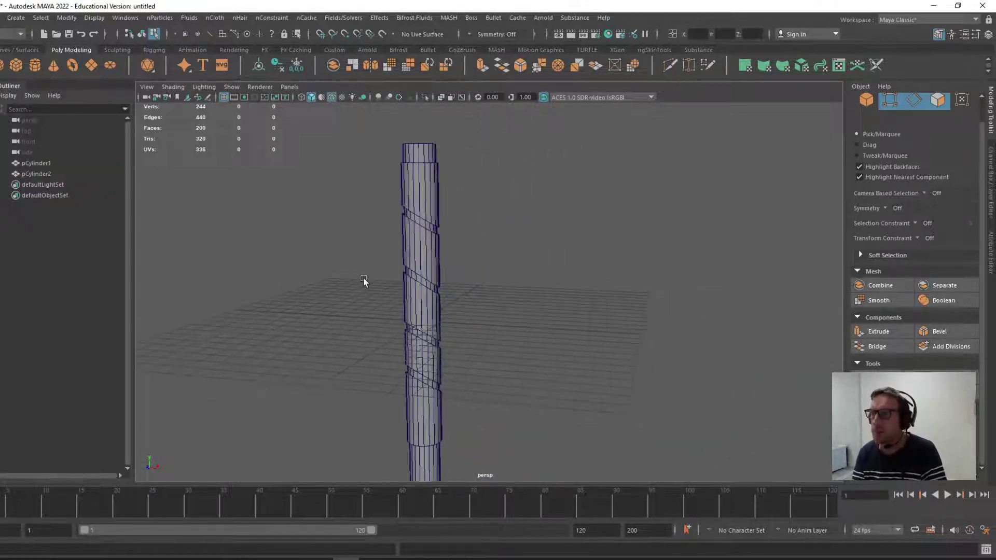
right_click_drag(364, 280, 397, 337, "alt")
middle_click_drag(397, 337, 487, 373, "alt")
left_click_drag(488, 373, 382, 289, "alt")
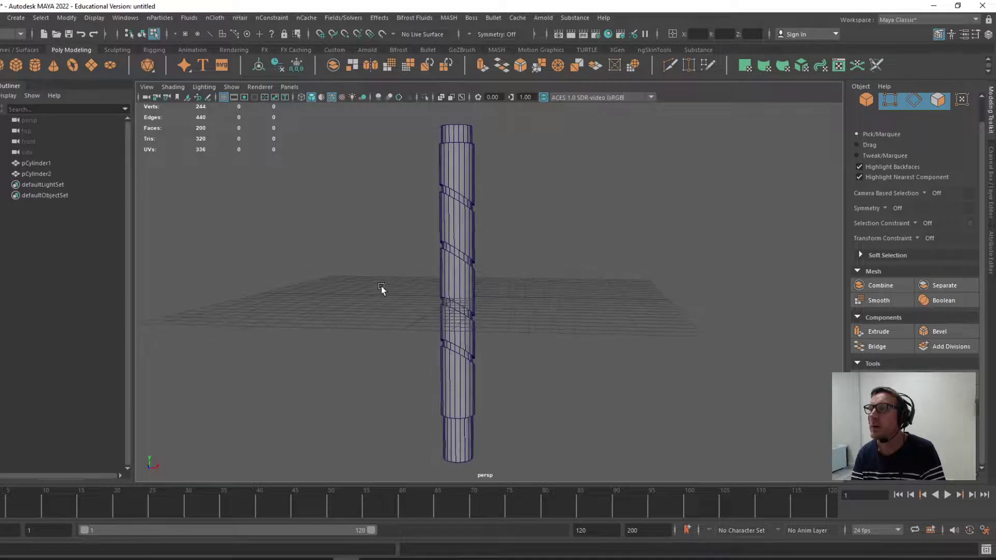
Step: Combine the sliced column and the inner cylinder into one mesh and delete its construction history
left_click(31, 164)
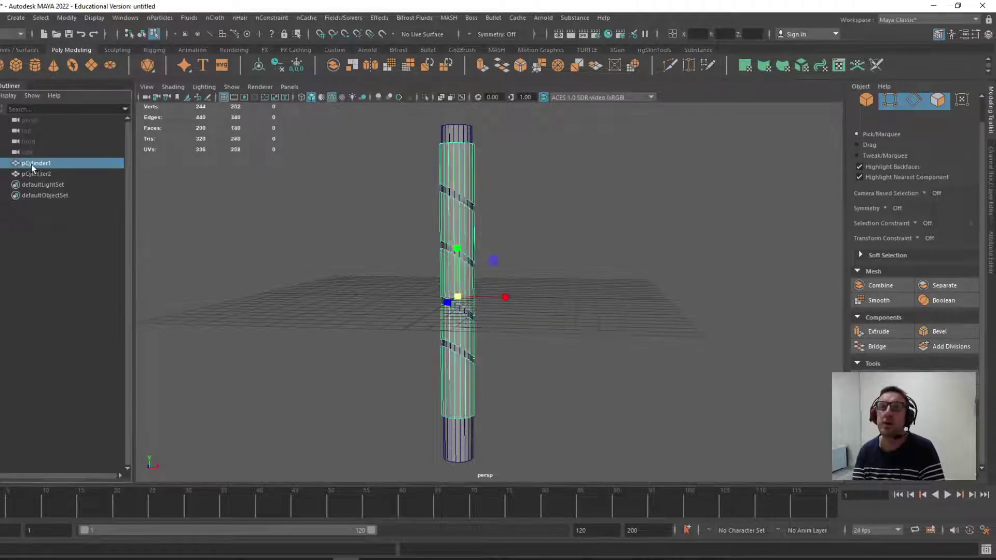
left_click(32, 174, "shift")
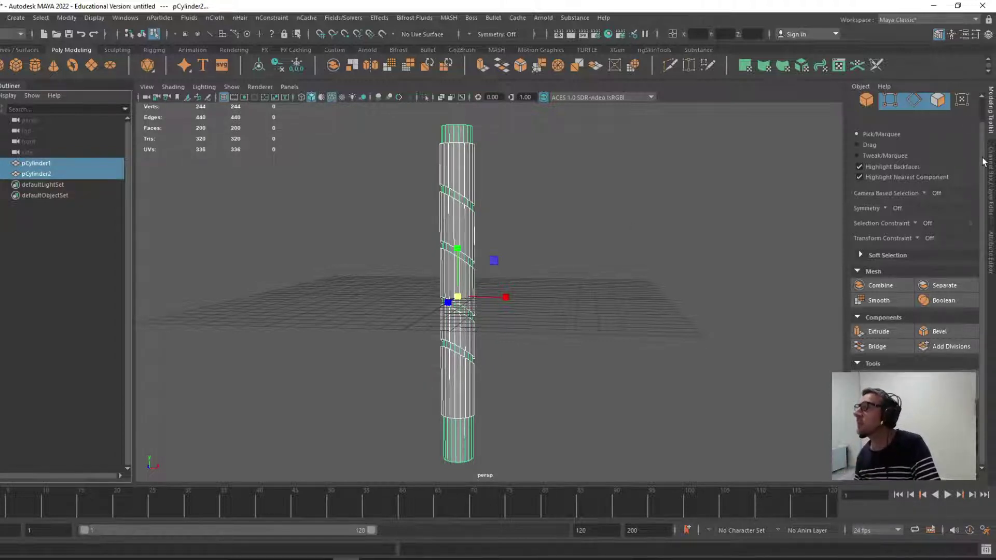
left_click_drag(983, 162, 982, 118)
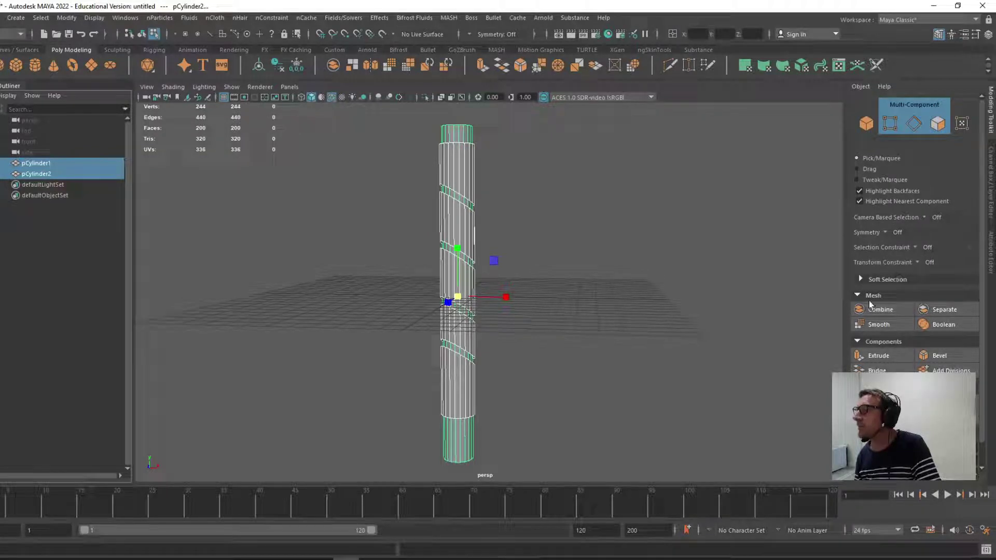
left_click(881, 310)
left_click(340, 252)
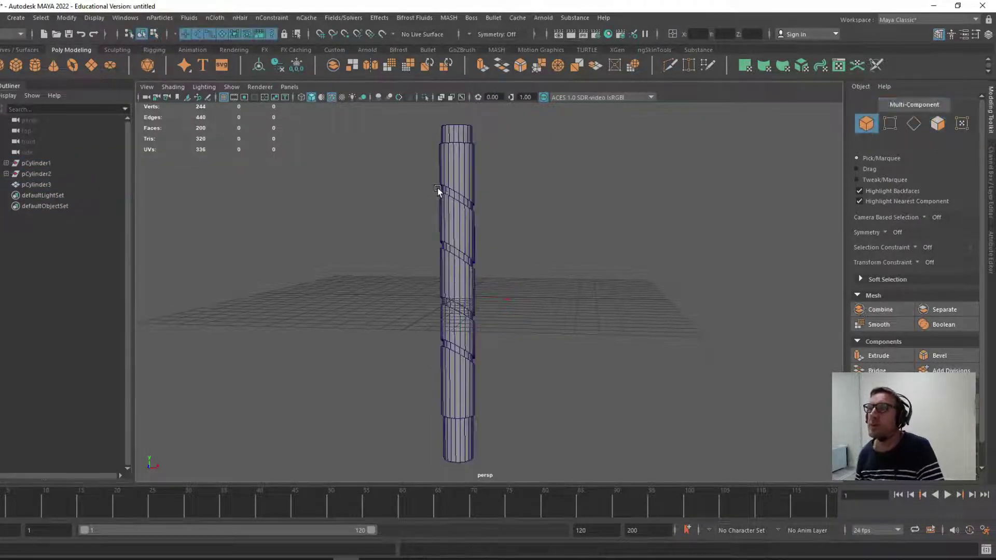
left_click(446, 177)
key("alt+shift+d")
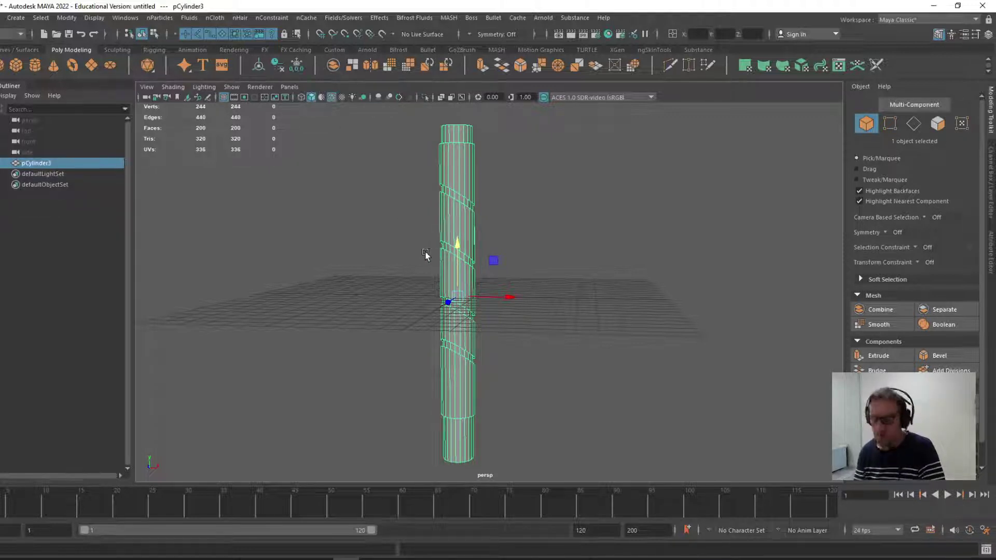
Step: Add a nonlinear Bend deformer with default settings to the combined column
left_click_drag(427, 255, 396, 215, "alt")
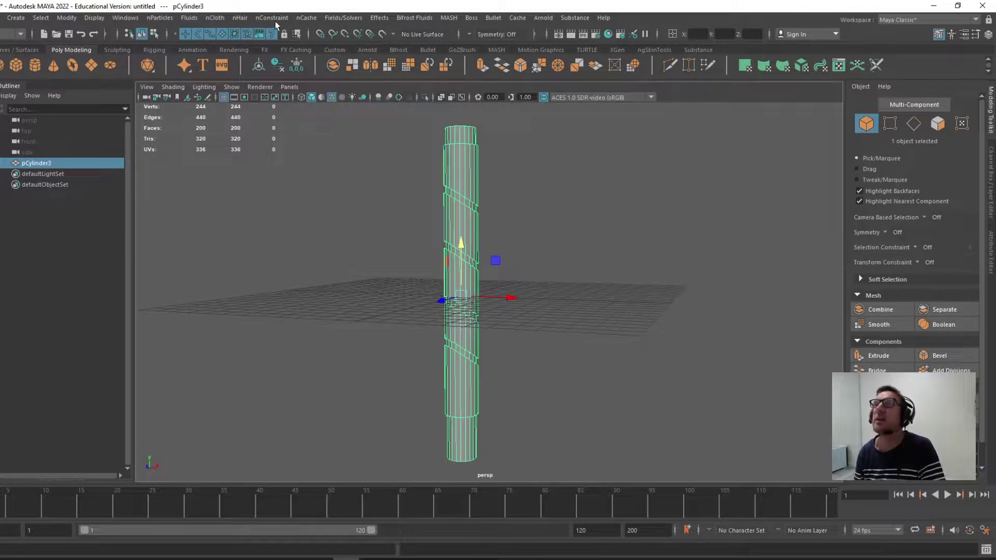
left_click(21, 34)
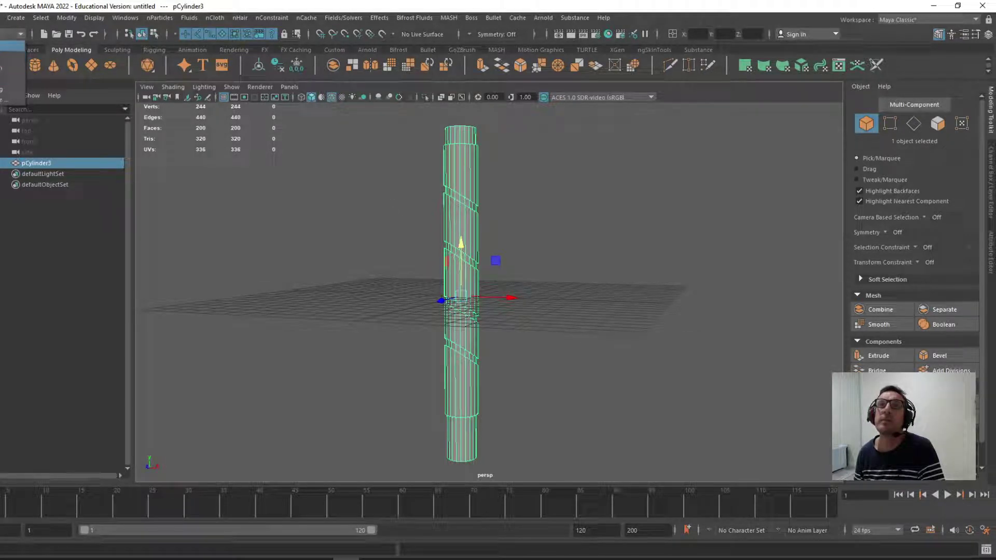
left_click(11, 45)
left_click(356, 18)
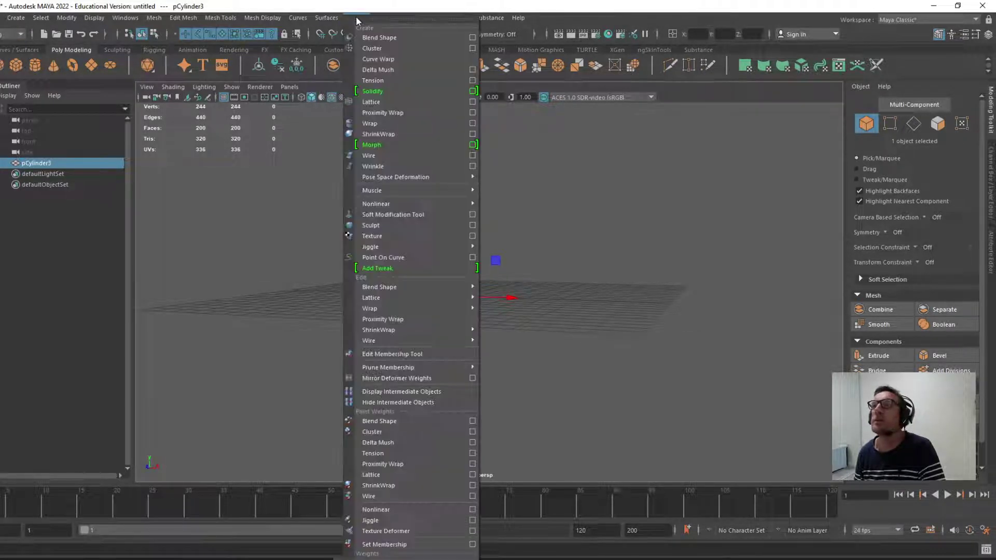
mouse_move(407, 192)
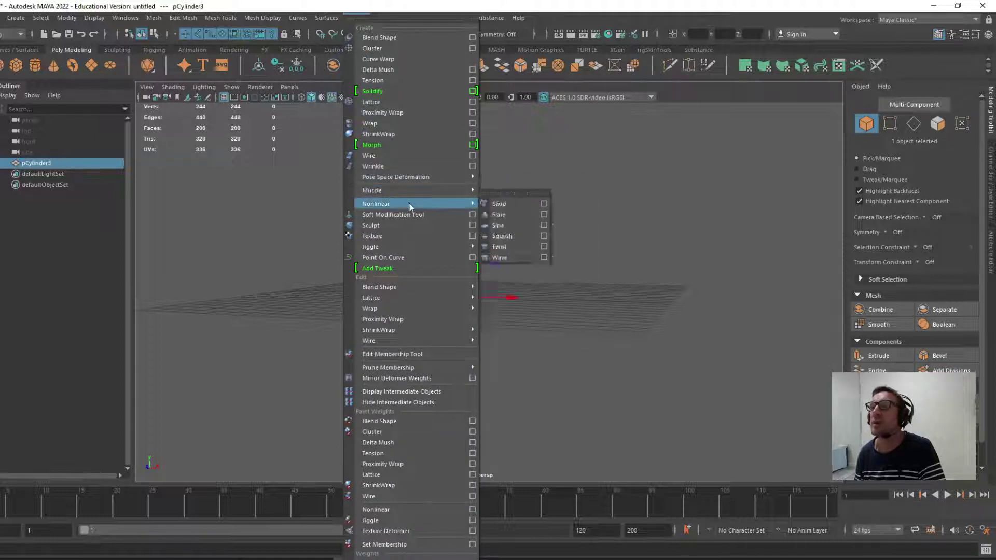
left_click(510, 204)
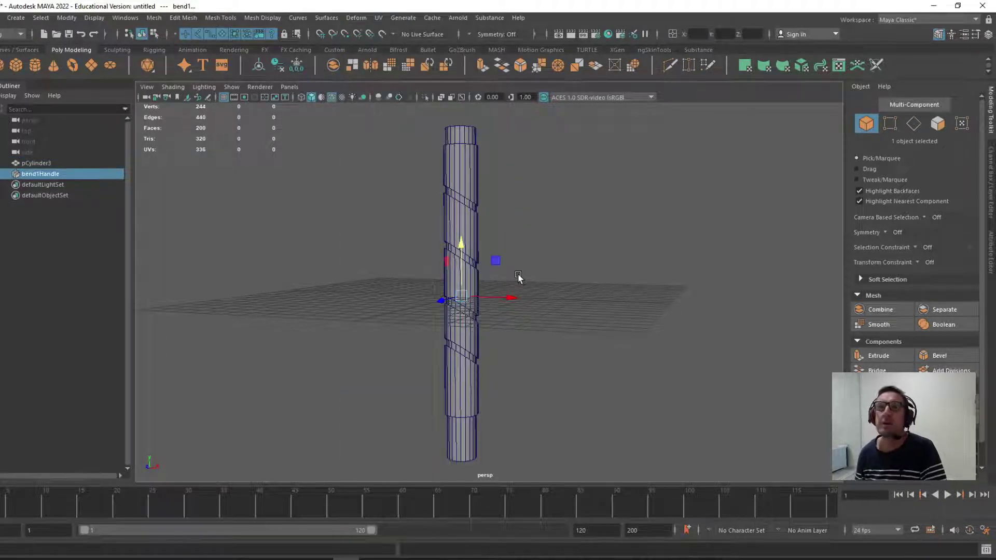
Step: Try bending the combined column by raising the Bend deformer's Curvature to about 65.3
left_click(991, 168)
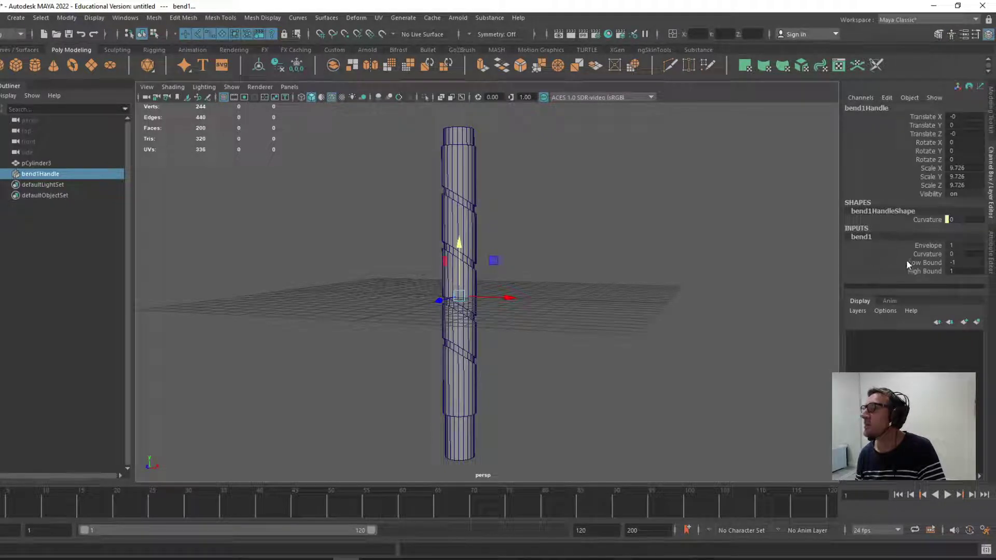
left_click(919, 253)
middle_click_drag(612, 282, 642, 288)
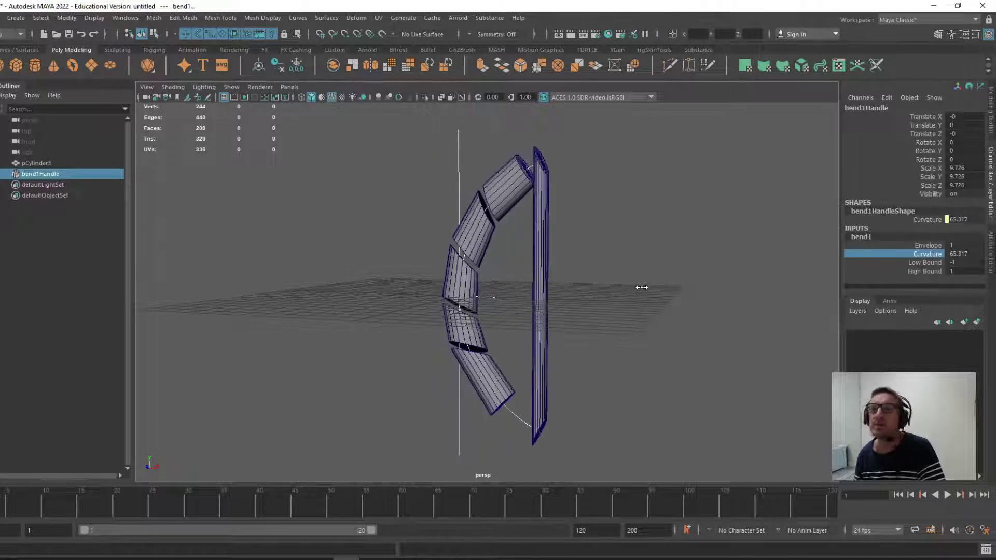
Step: Undo the curvature change and the creation of the Bend deformer
left_click(29, 163)
key("ctrl+z")
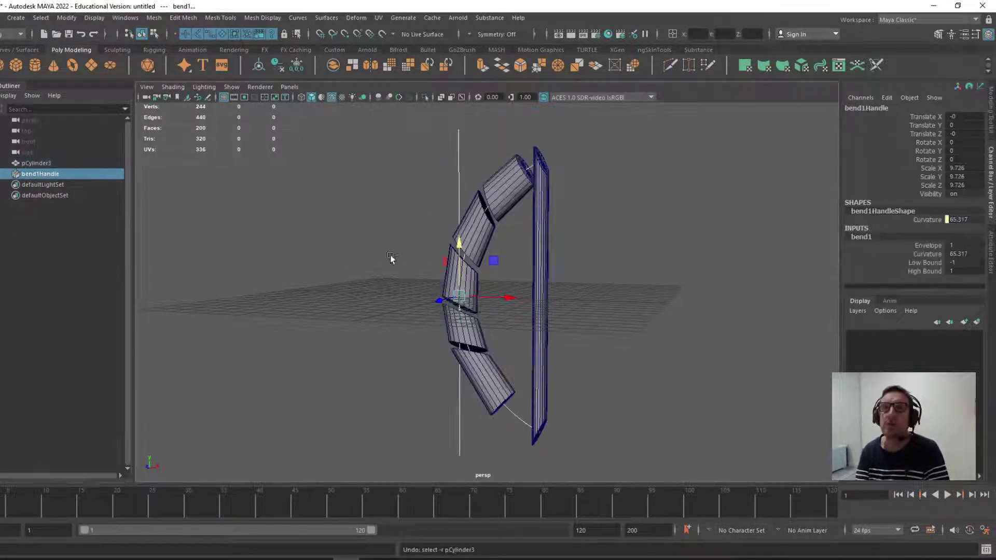
key("ctrl+z")
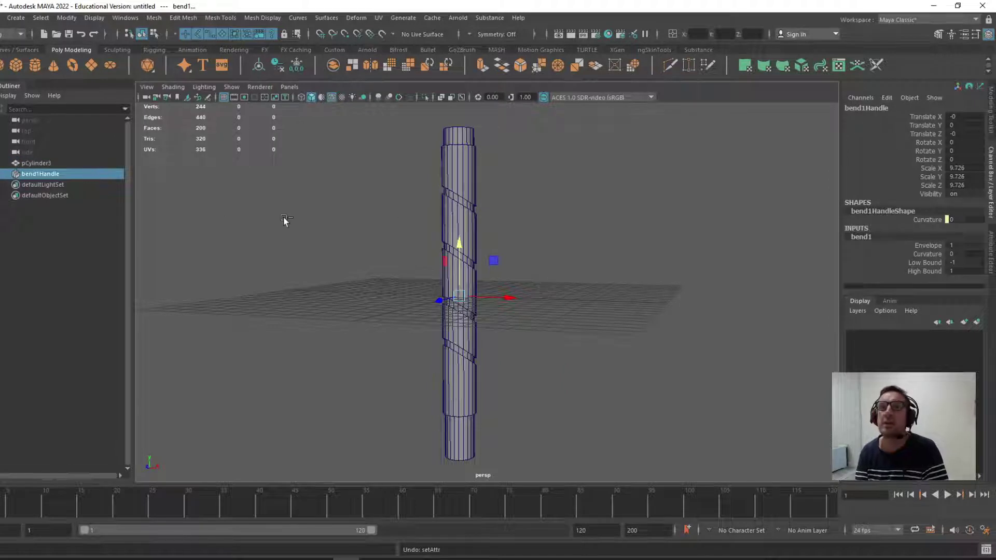
key("ctrl+z")
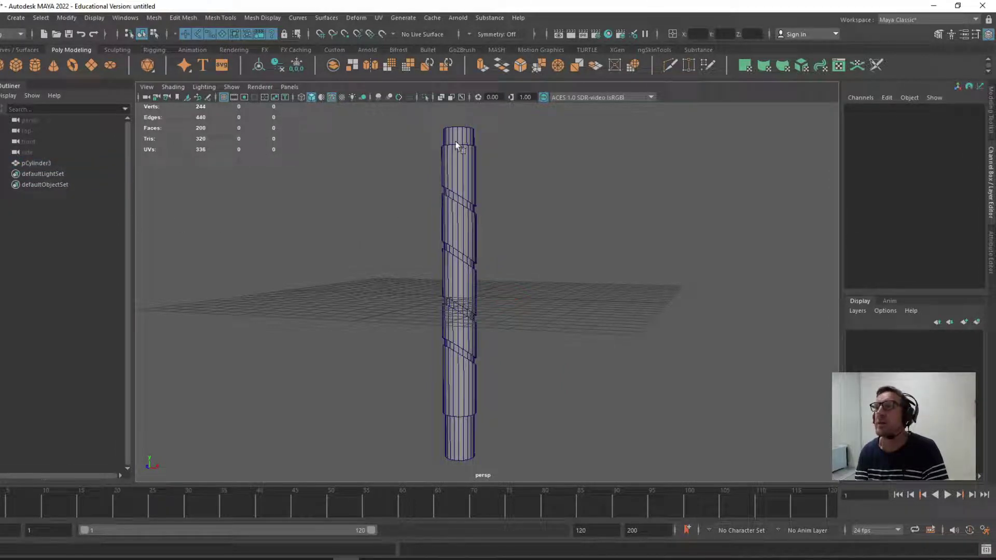
Step: Add a nonlinear Bend deformer to the combined column with its deformation order set to Before and Exclusive off
left_click(456, 139)
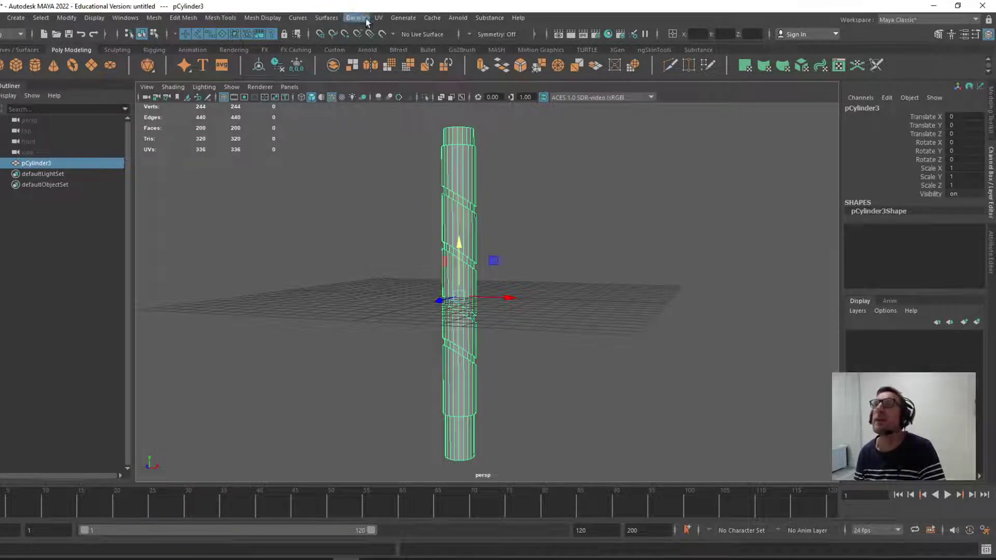
left_click(350, 19)
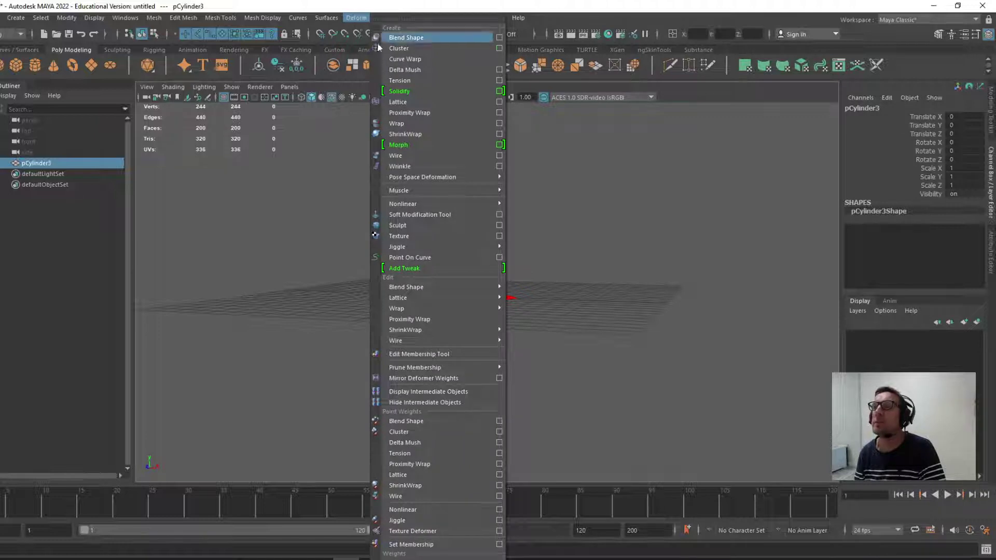
mouse_move(465, 205)
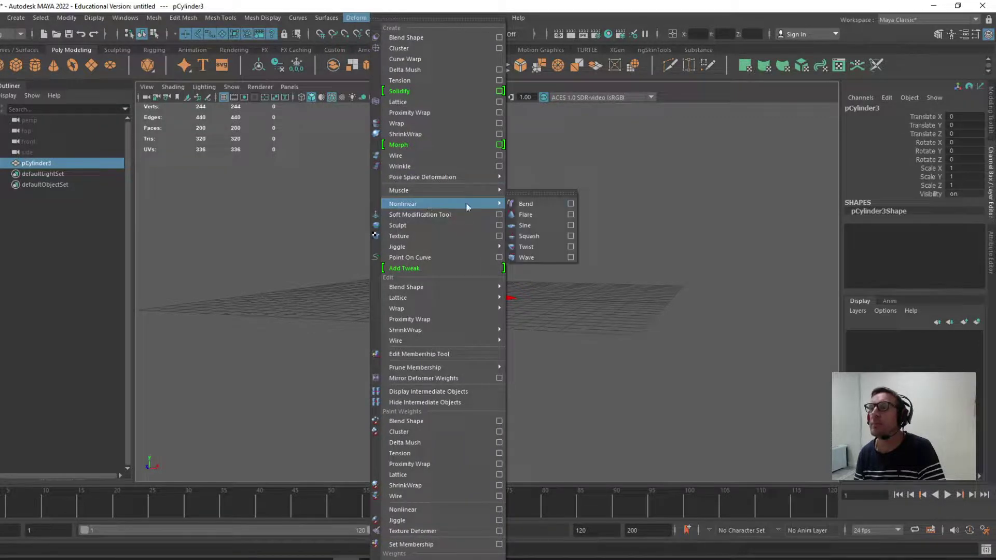
left_click(571, 204)
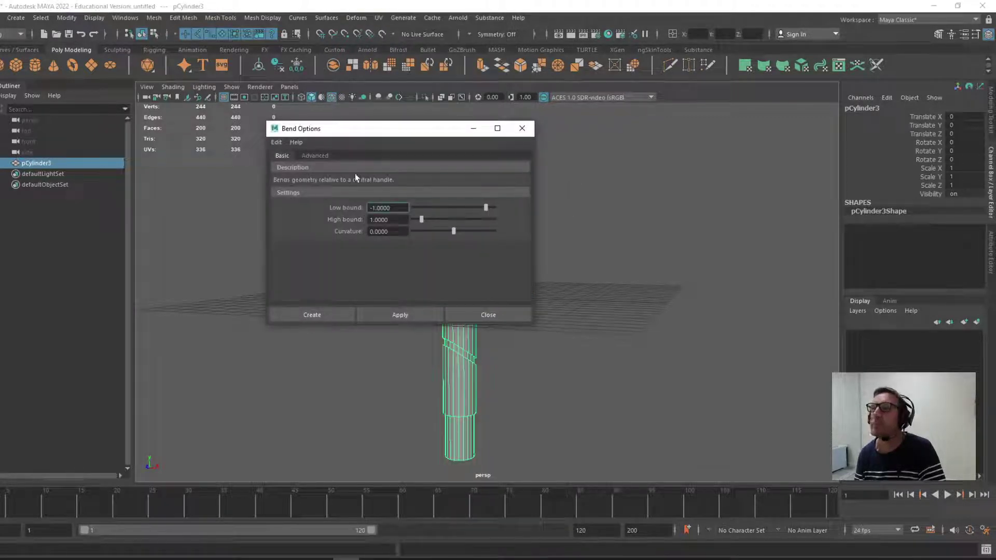
left_click_drag(363, 128, 688, 122)
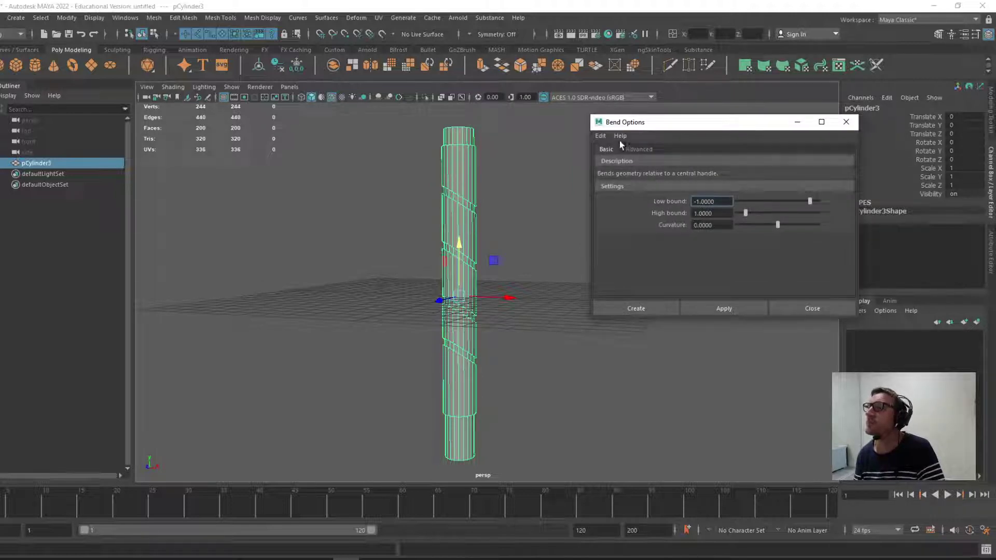
left_click(636, 149)
left_click(731, 177)
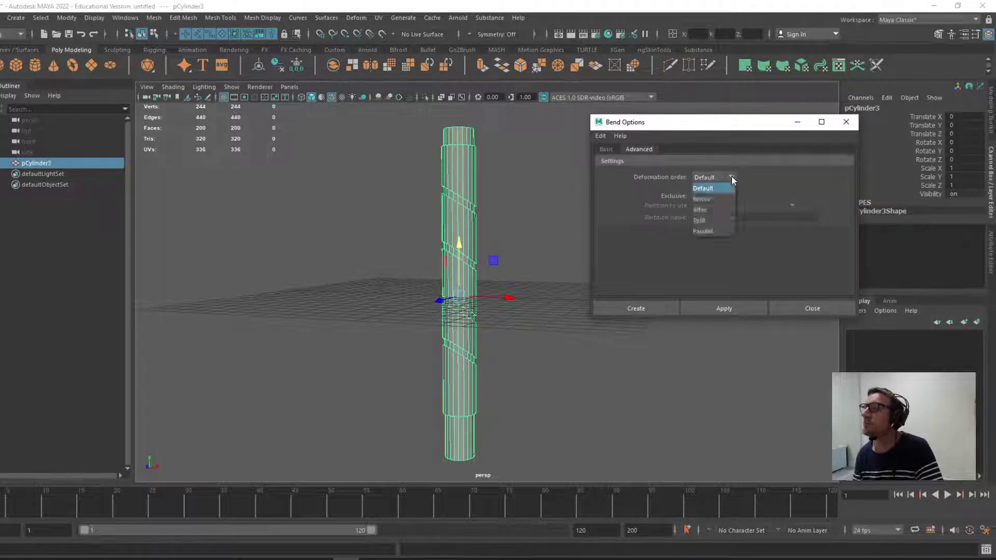
left_click(710, 198)
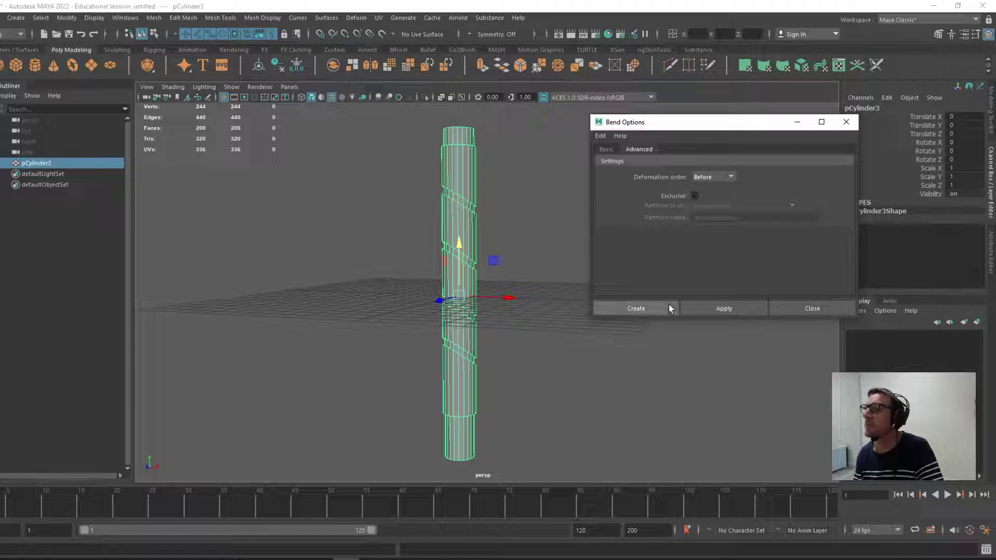
left_click(695, 196)
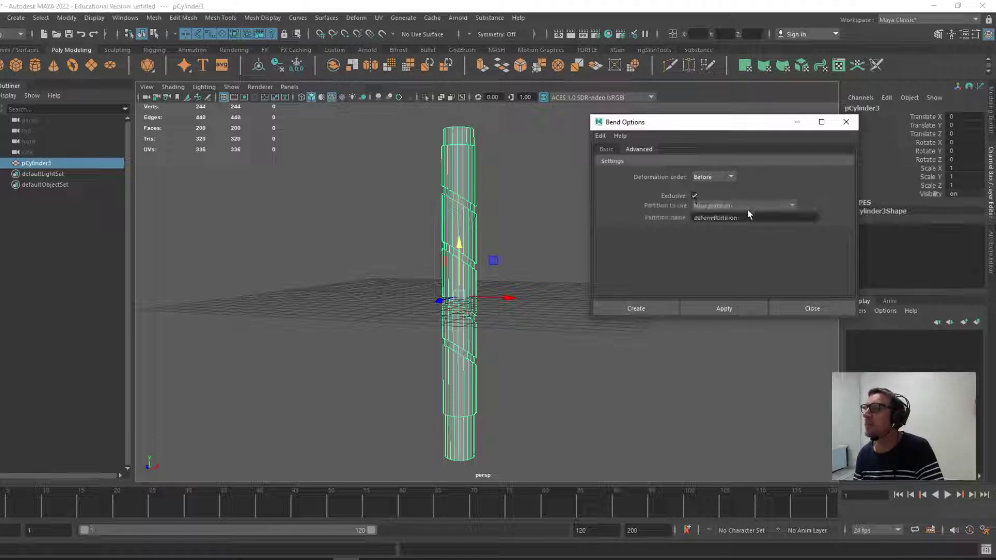
left_click(696, 196)
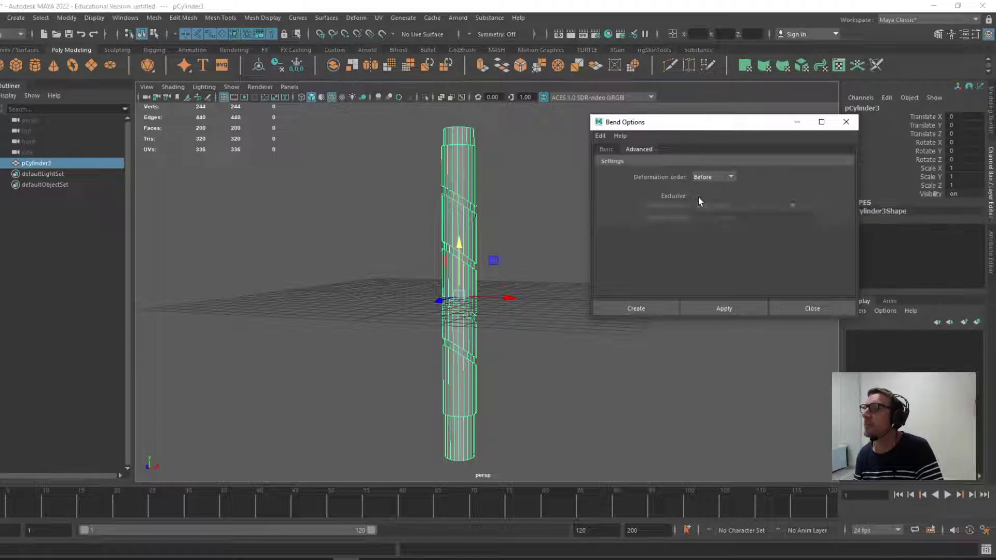
left_click(654, 306)
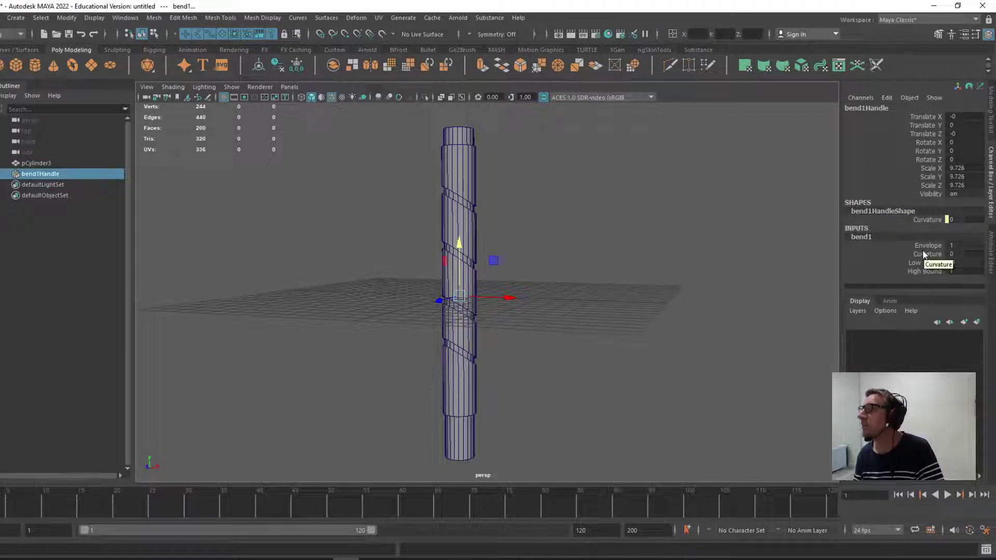
Step: Try bending the combined column with the Bend deformer's Curvature at -57.296, and undo the change
left_click(915, 219)
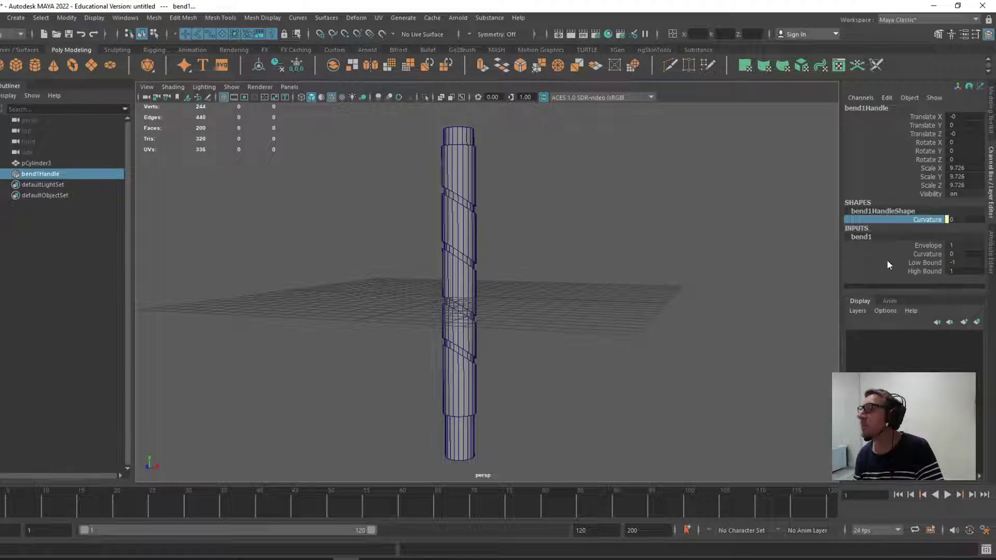
left_click(927, 254)
middle_click_drag(726, 246, 704, 245)
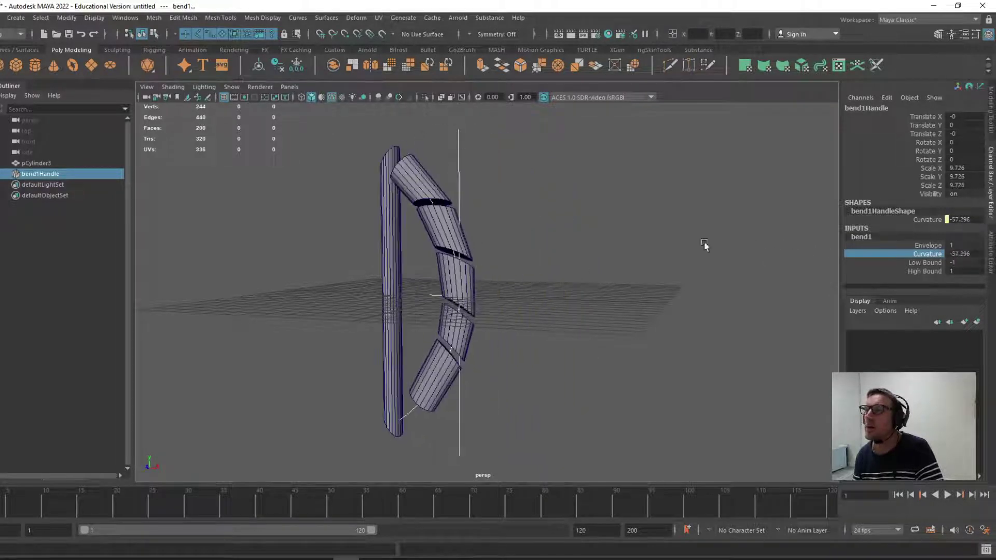
left_click(391, 249)
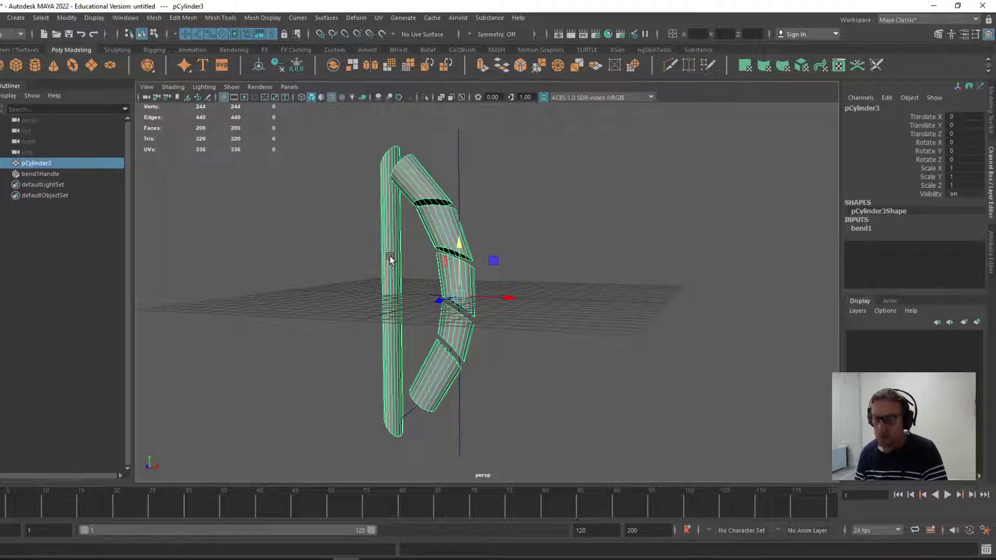
key("ctrl+z")
key("ctrl+z")
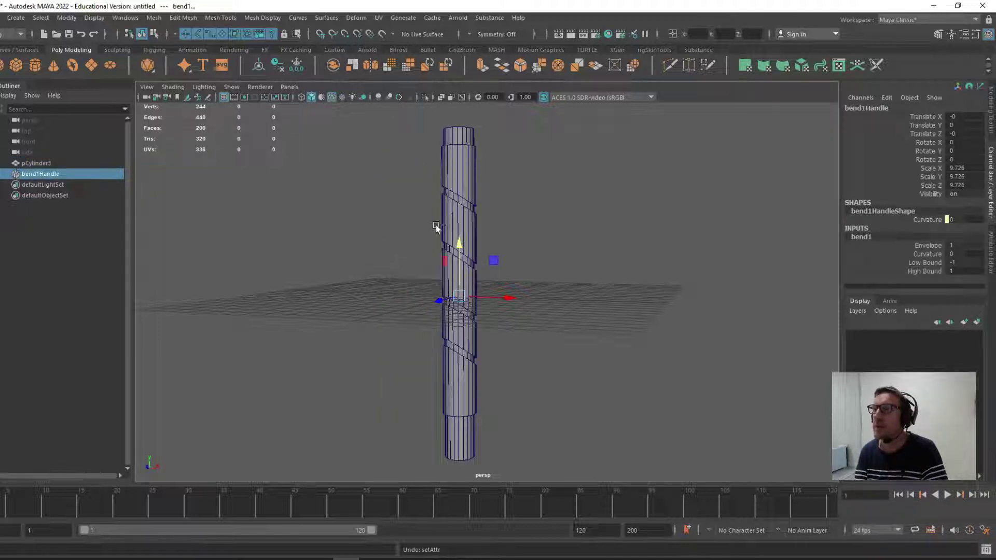
Step: Remove the Bend deformer from the combined column and reselect the mesh
left_click(446, 135)
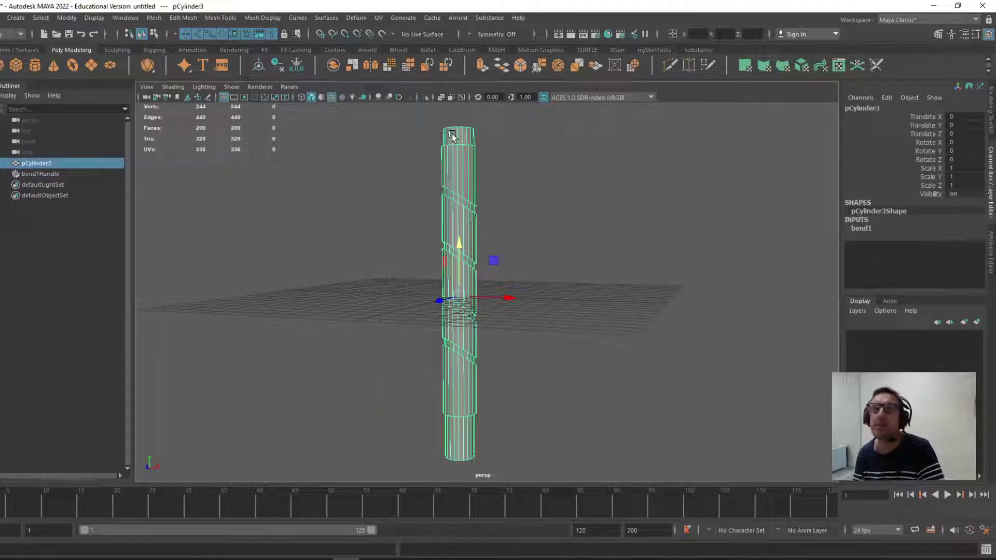
left_click(38, 175)
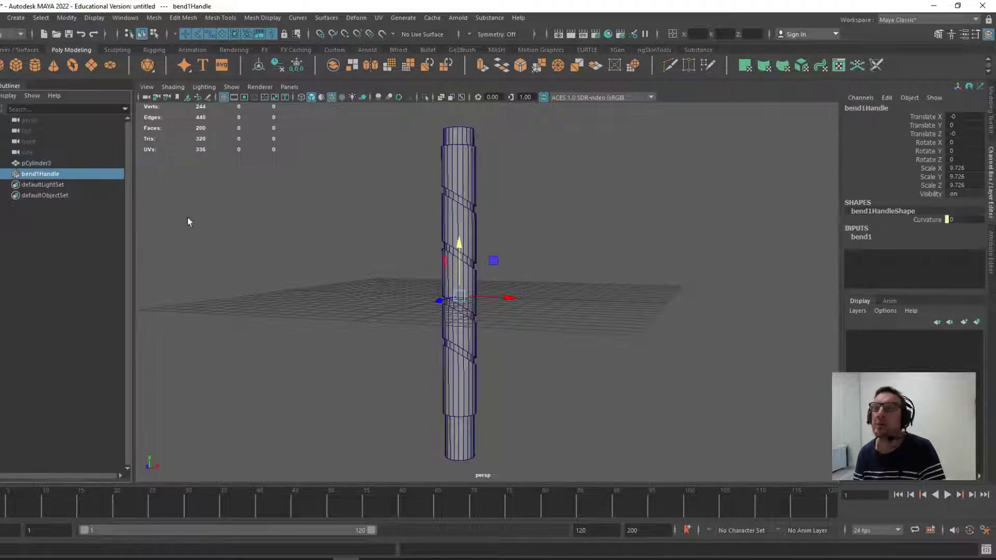
left_click(427, 252)
left_click(455, 137)
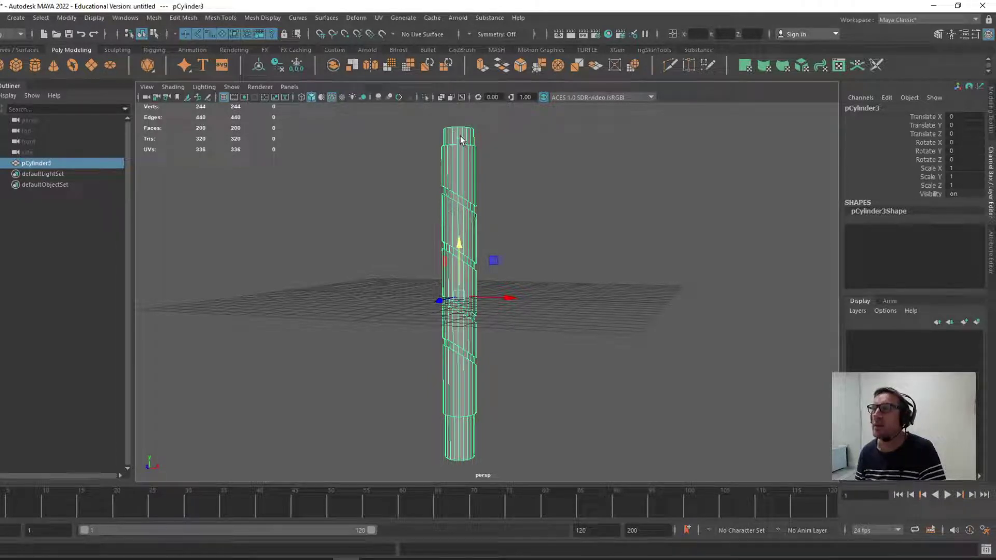
Step: Undo the history deletion and the Combine operation on the sliced column and the inner cylinder
key("ctrl+z")
key("ctrl+z")
key("ctrl+z")
key("ctrl+z")
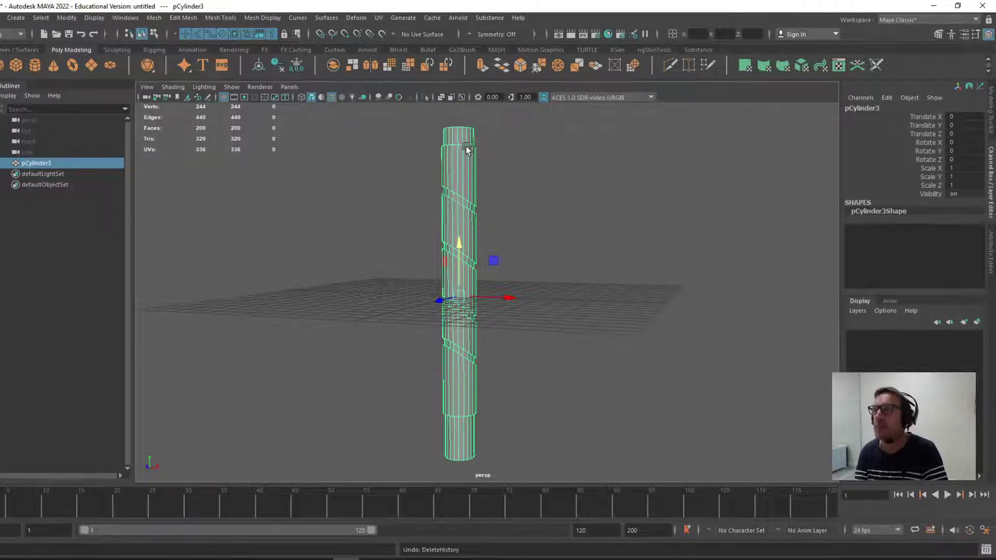
key("ctrl+z")
key("ctrl+z")
key("ctrl+z")
key("ctrl+z")
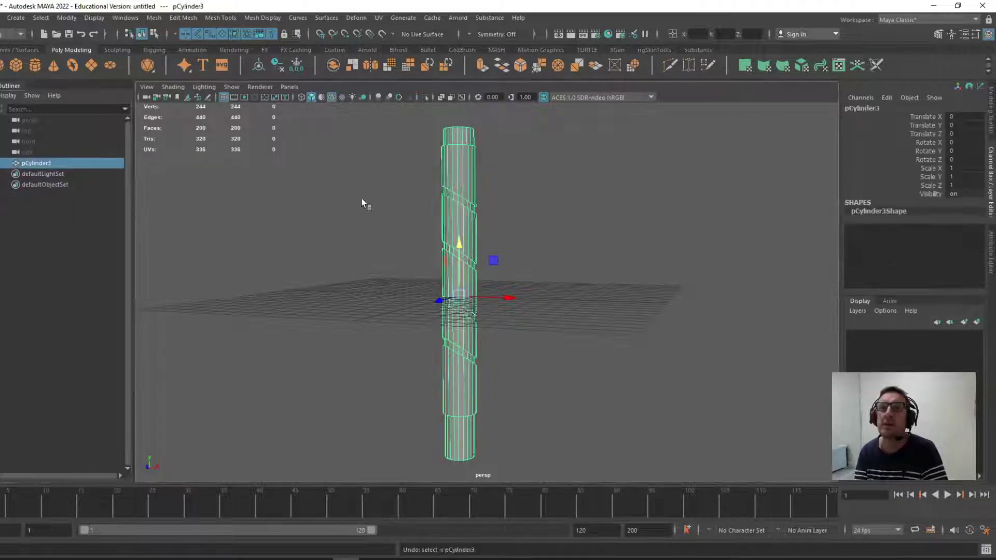
left_click(31, 184)
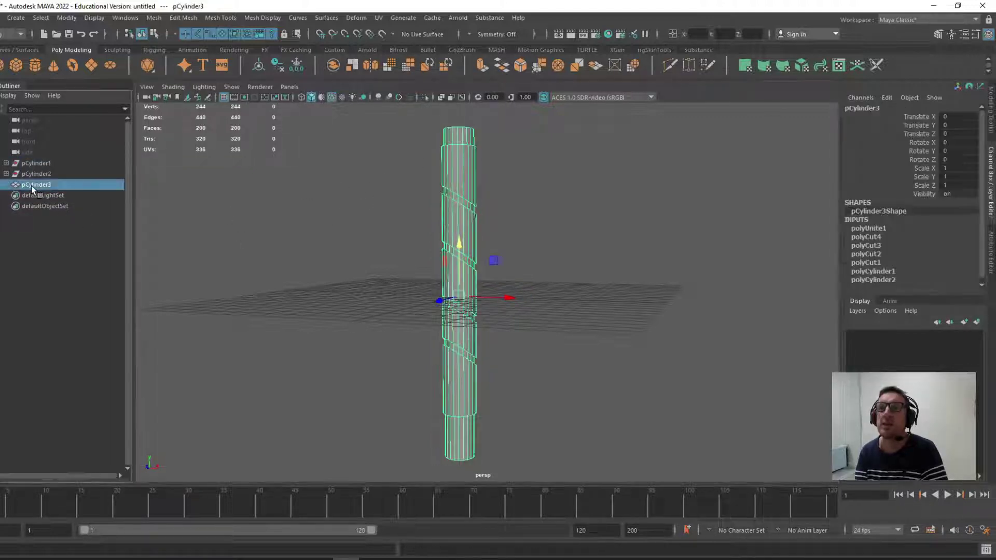
left_click(28, 174)
left_click(6, 174)
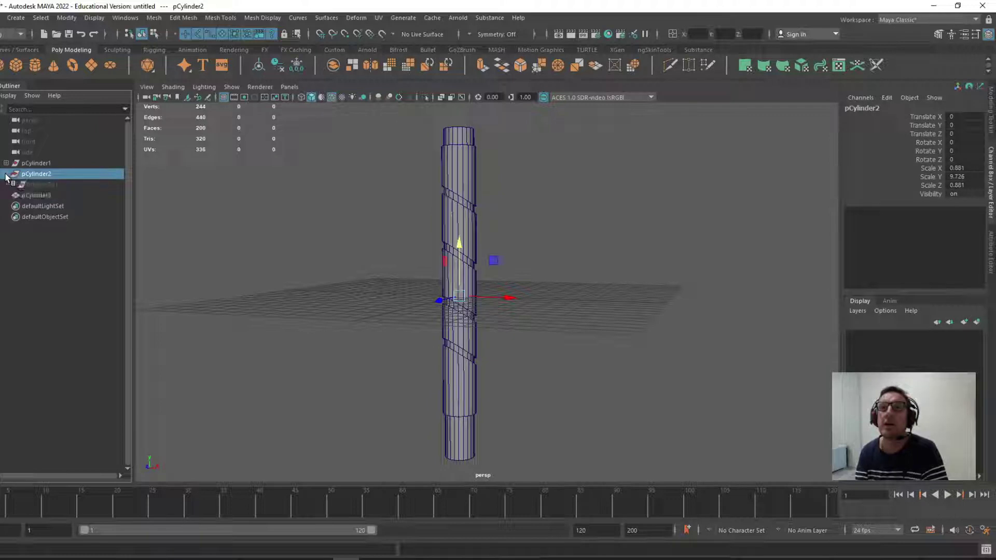
key("ctrl+z")
key("ctrl+z")
key("ctrl+z")
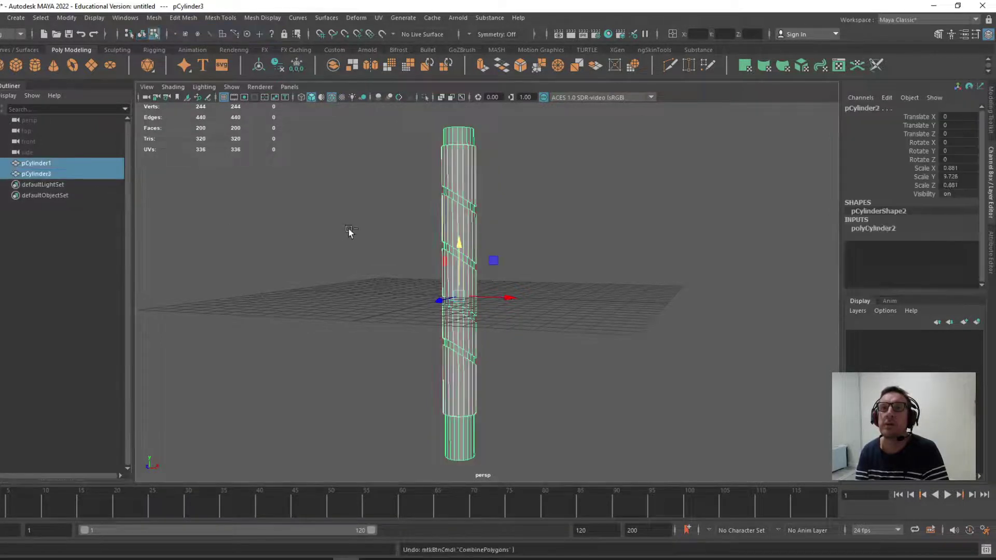
Step: Move the inner cylinder out of the sliced column to Translate X 2.905 and set its height subdivisions to 17
left_click(30, 175)
left_click_drag(498, 286, 553, 303)
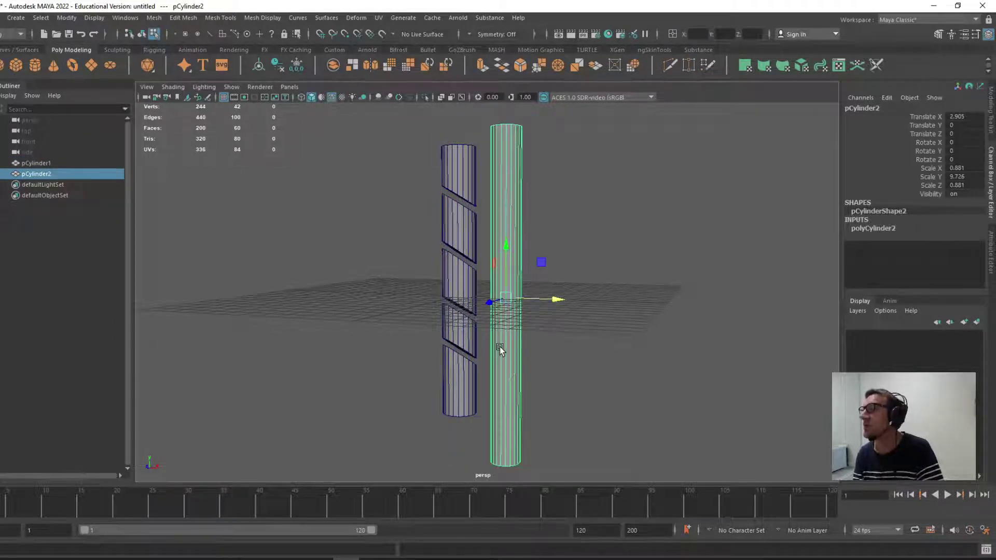
left_click(872, 228)
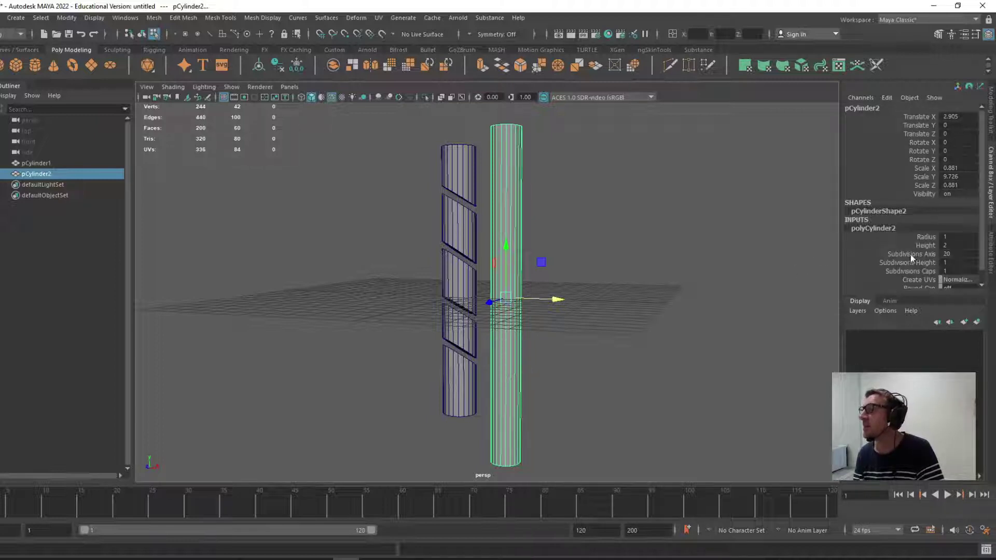
left_click(922, 261)
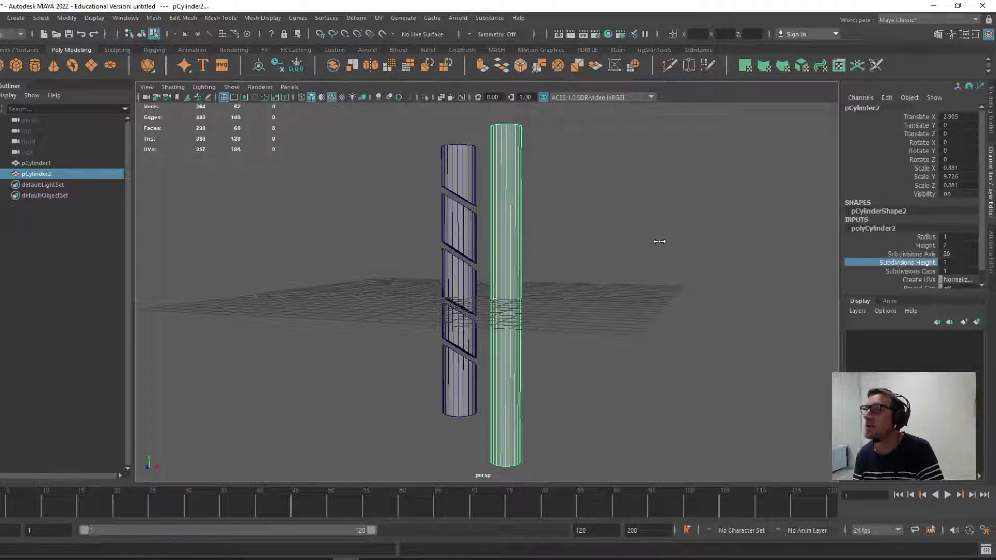
middle_click_drag(658, 240, 740, 247)
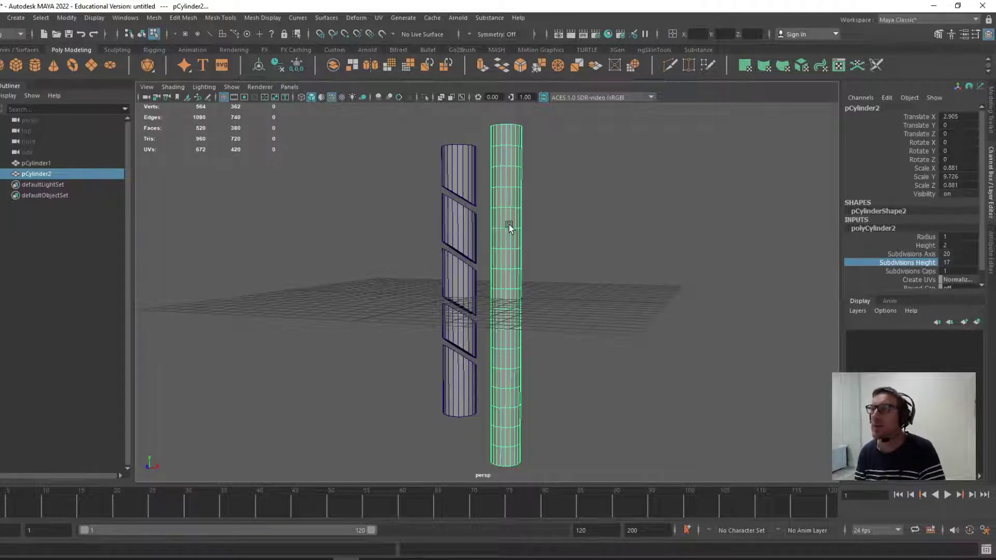
left_click_drag(362, 216, 404, 276, "alt")
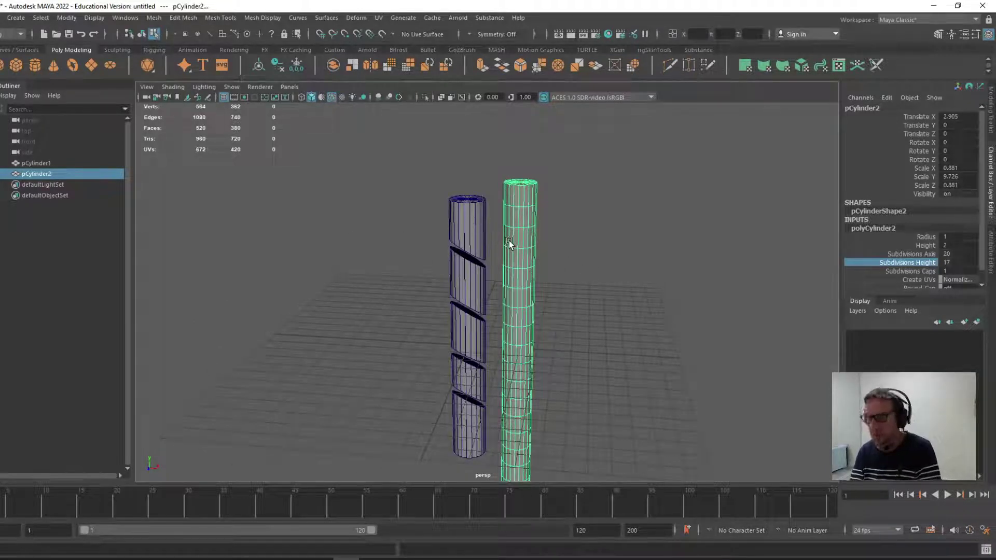
Step: Centre the inner cylinder inside the sliced column again using the Align Tool
key("w")
key("F11")
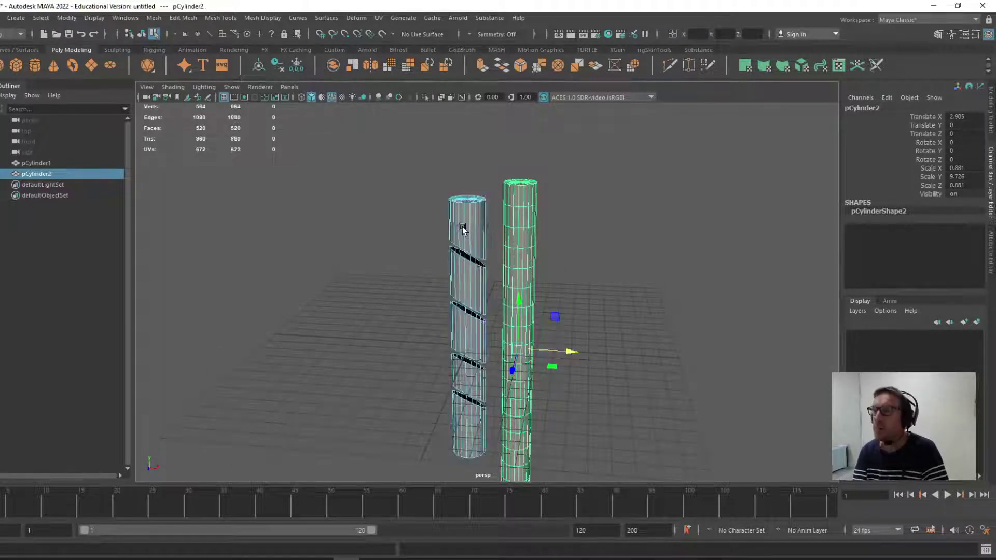
key("F8")
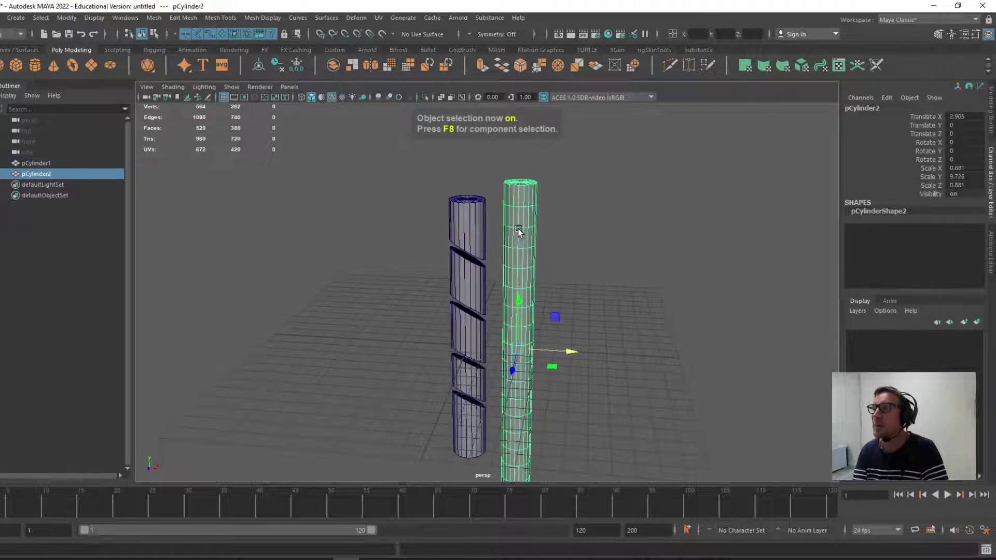
left_click(473, 229, "shift")
left_click(65, 18)
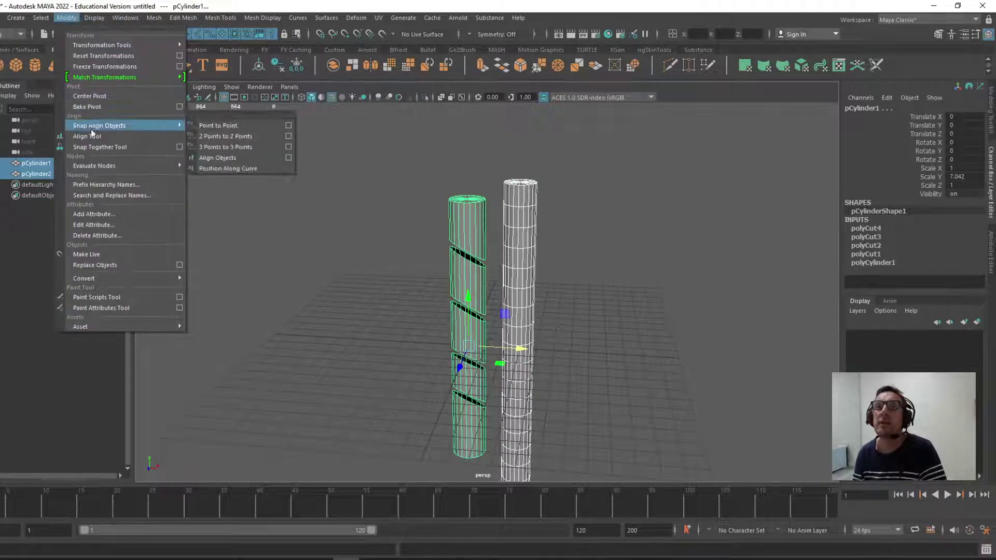
left_click(115, 139)
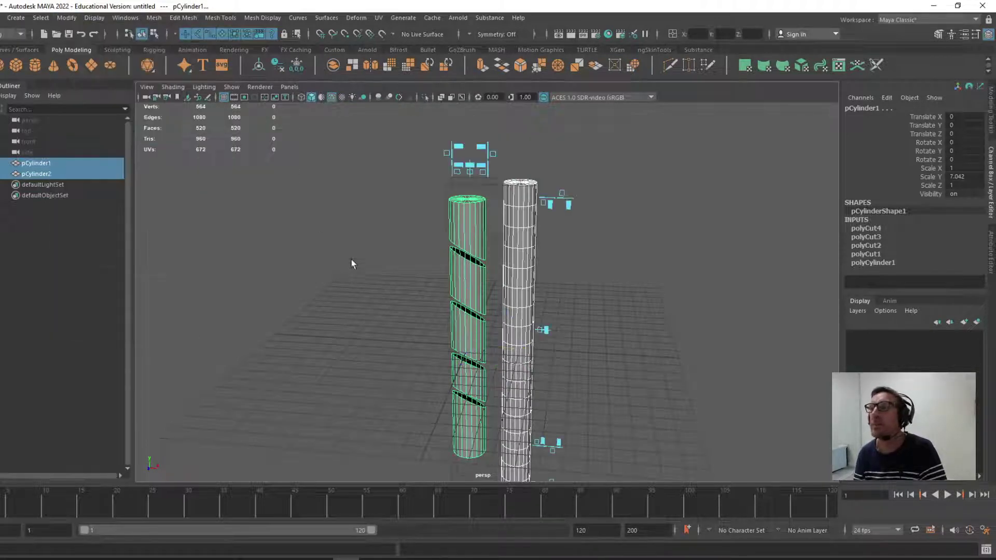
left_click_drag(396, 215, 411, 260, "alt")
key("w")
left_click_drag(398, 295, 388, 257, "alt")
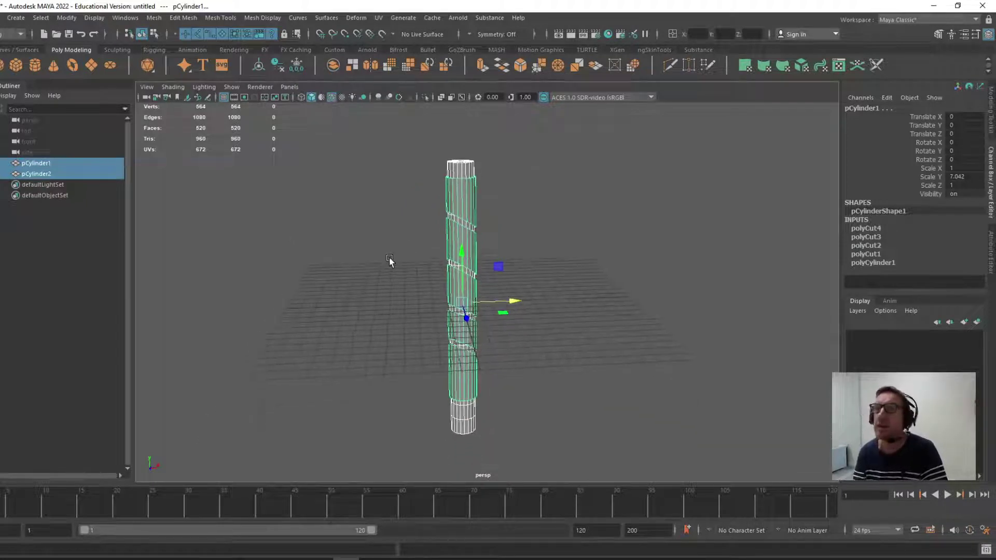
Step: Apply a nonlinear Bend deformer to the sliced column and the inner cylinder together
left_click(37, 164)
left_click(38, 175, "shift")
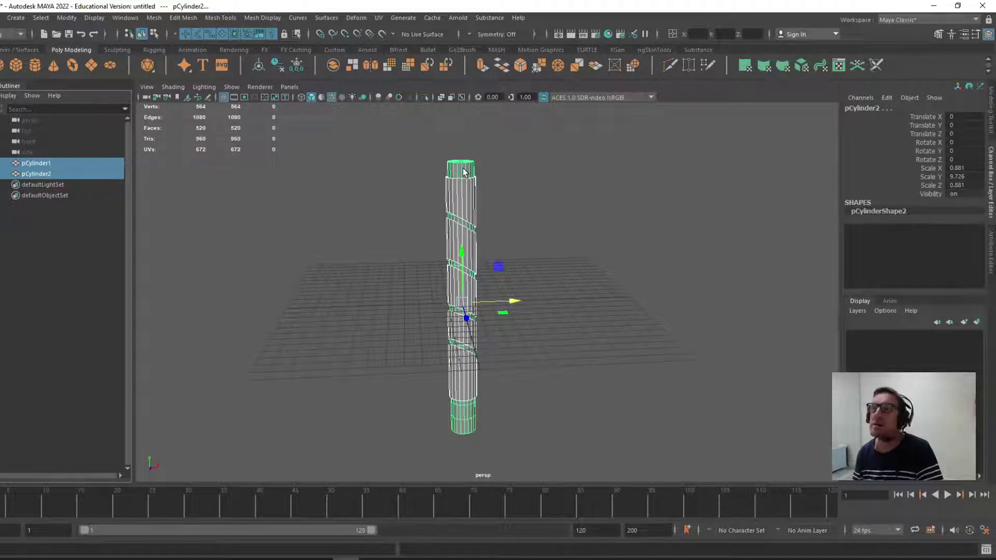
left_click(411, 154)
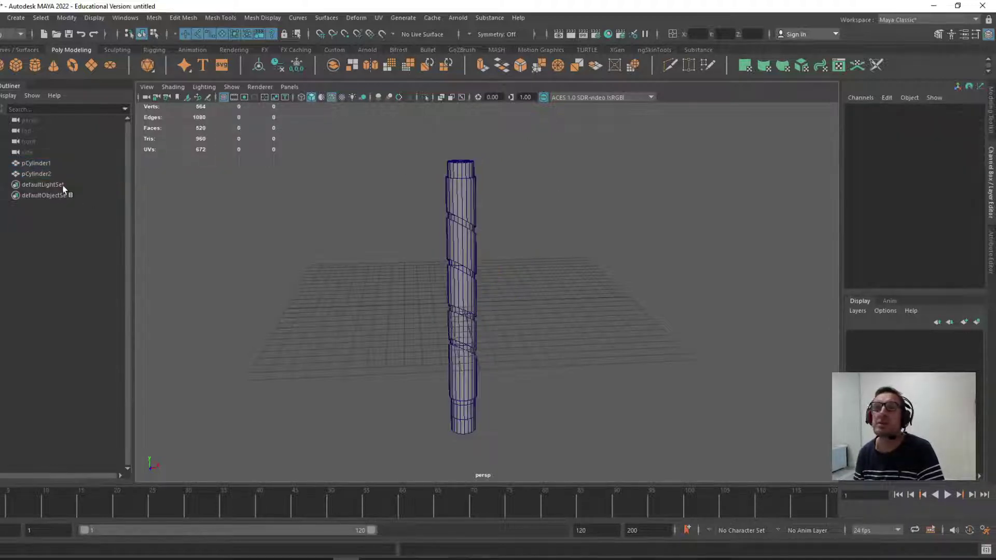
left_click(42, 165)
left_click(39, 175, "shift")
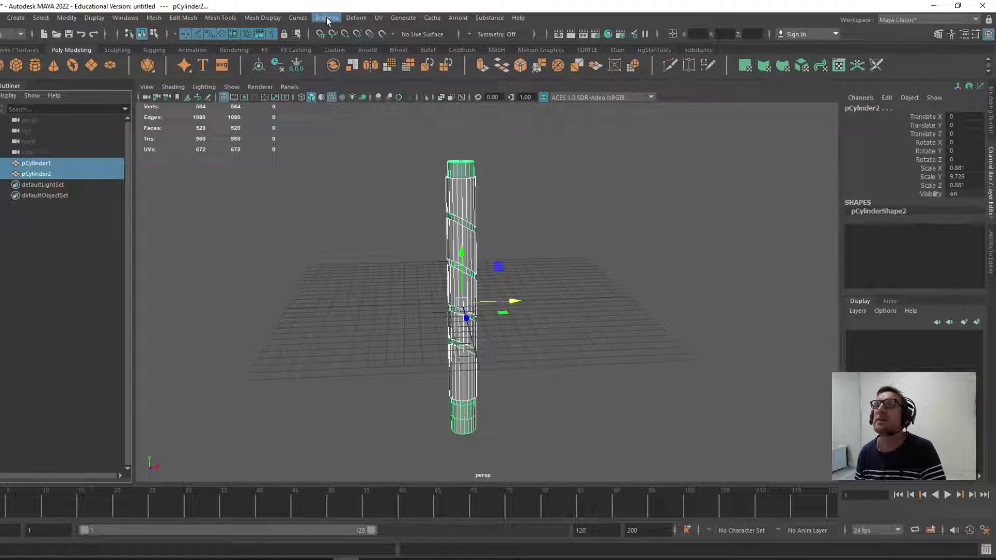
left_click(357, 18)
mouse_move(477, 204)
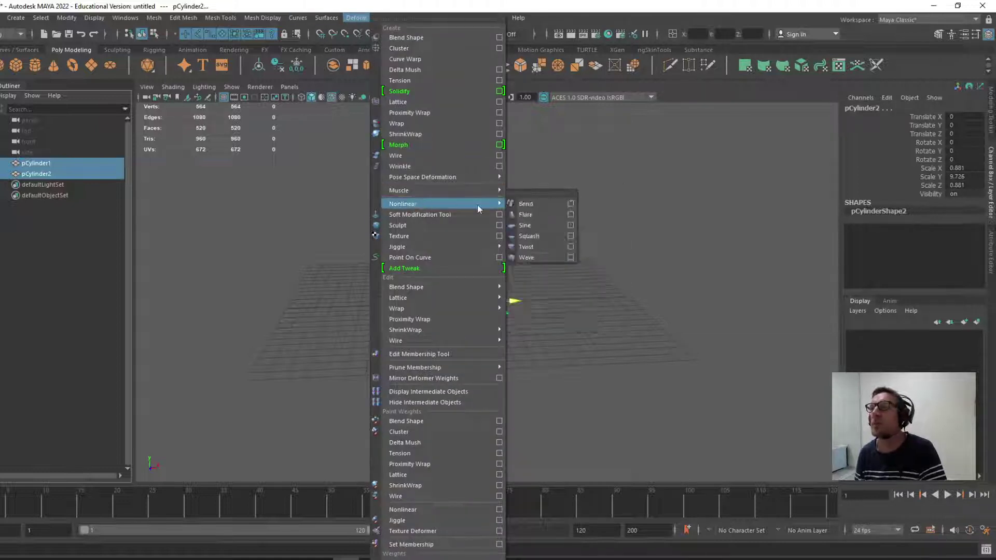
left_click(529, 206)
Step: Set the Bend deformer's Curvature to 67.609 to curve the sliced column and its inner cylinder into an arc
left_click(923, 254)
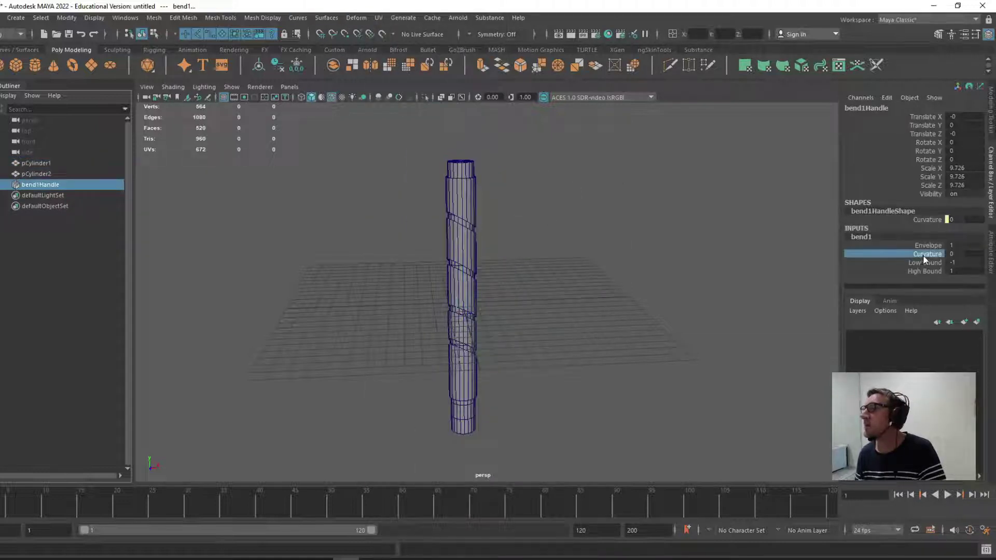
middle_click_drag(589, 281, 625, 291)
scroll(487, 325, "up", 5)
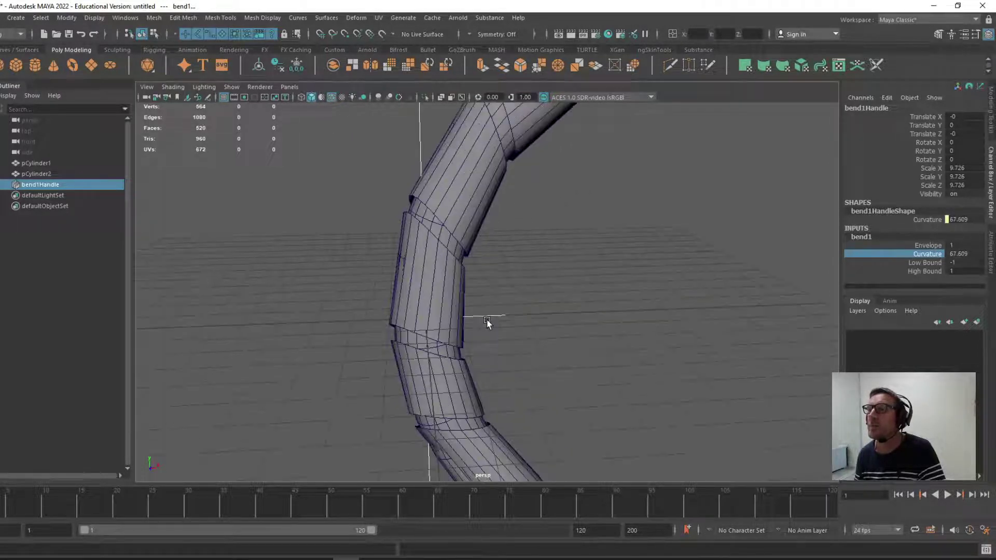
scroll(486, 324, "down", 5)
scroll(519, 320, "up", 2)
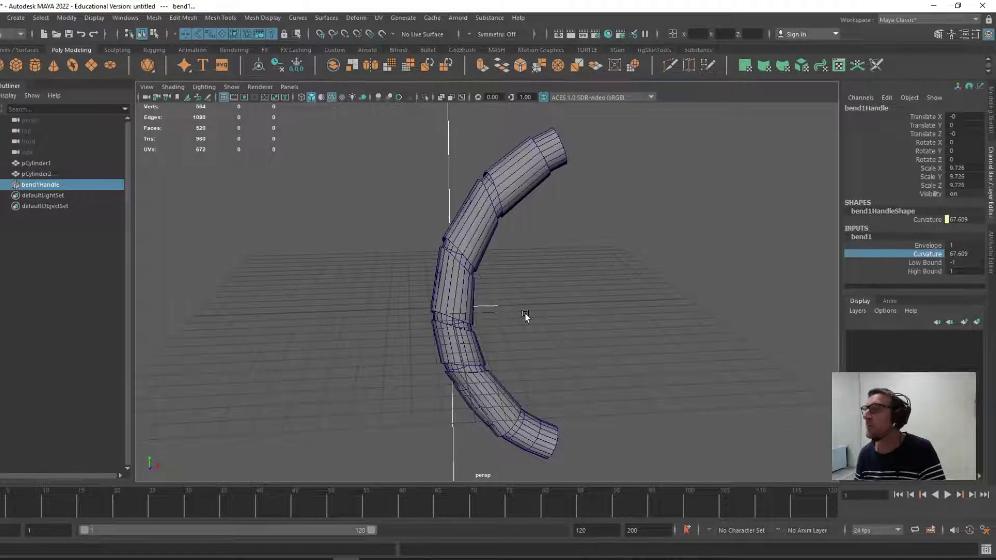
Step: Try moving the bent inner cylinder about 2.36 units along negative X, and undo the move
left_click(38, 164)
left_click(39, 174)
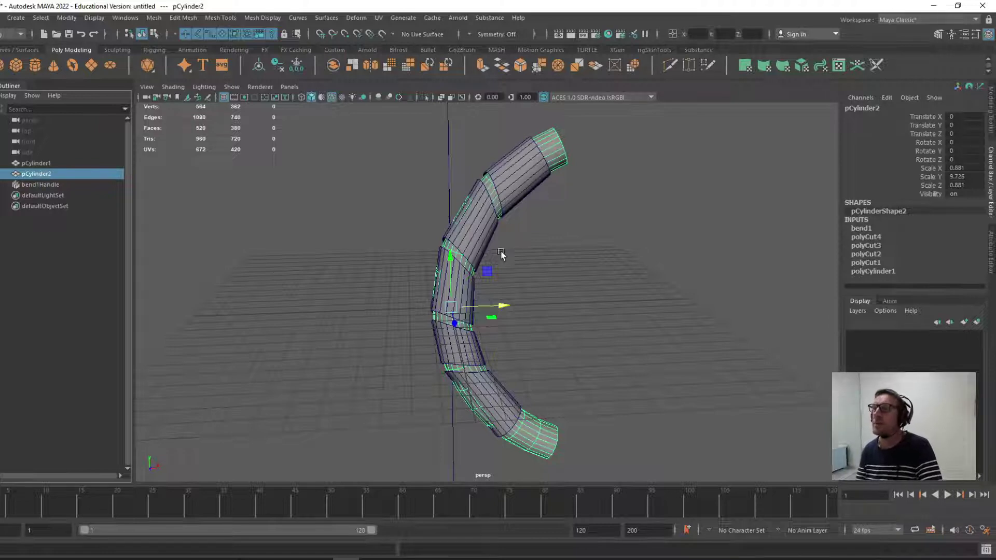
left_click_drag(502, 306, 461, 302)
key("ctrl+z")
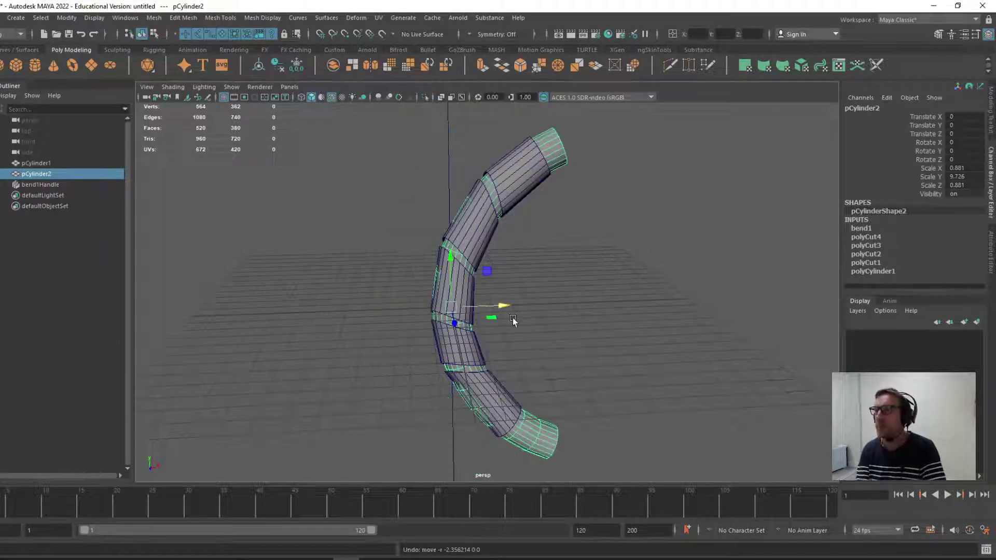
key("ctrl+z")
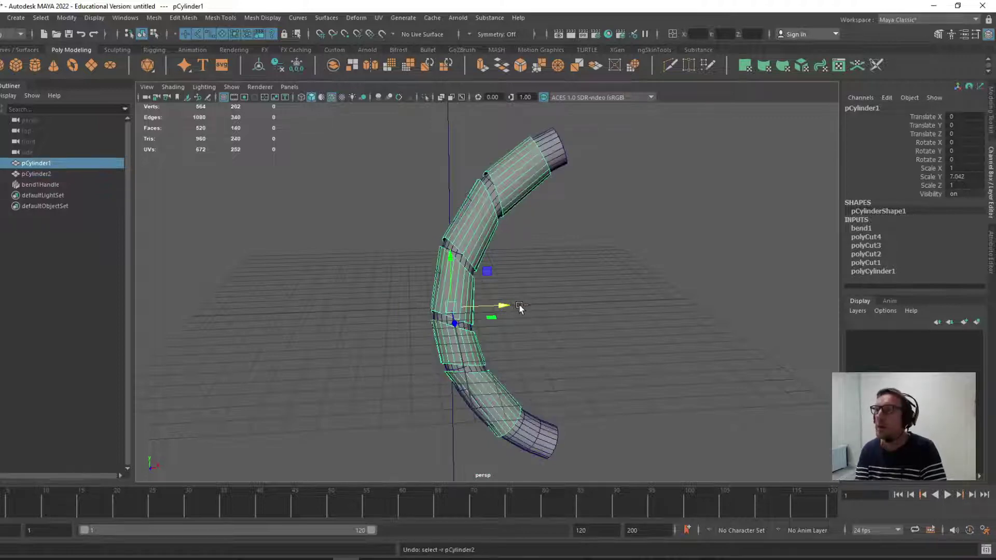
Step: Examine how the diagonal segments and the inner core follow the curve of the bent column
left_click(554, 266)
scroll(545, 274, "down", 3)
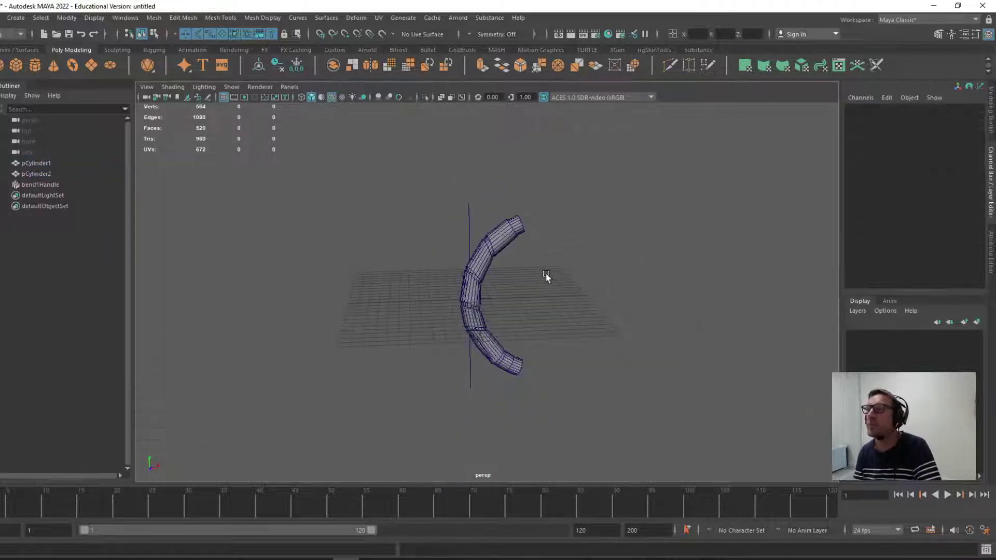
scroll(547, 274, "up", 8)
scroll(546, 275, "down", 3)
left_click_drag(540, 275, 506, 263, "alt")
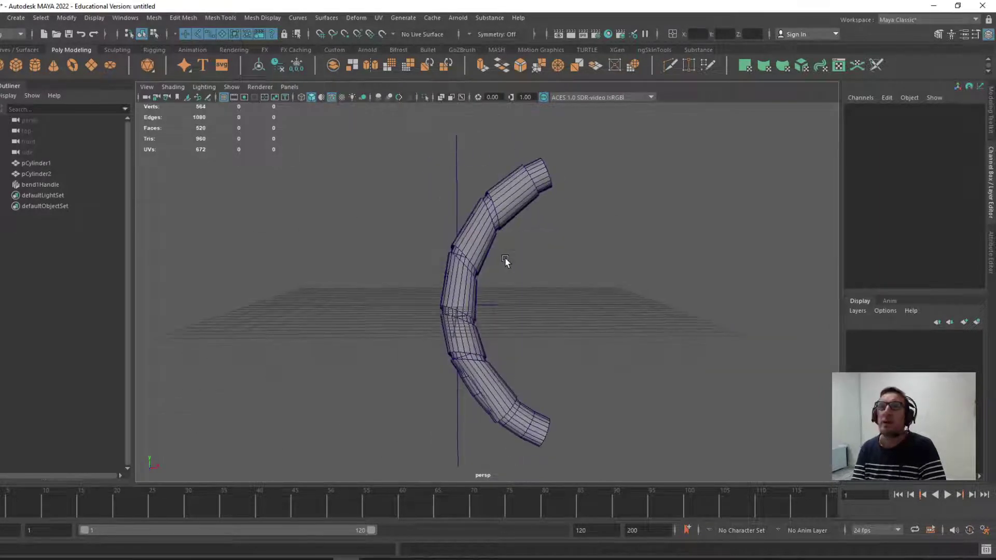
left_click(357, 18)
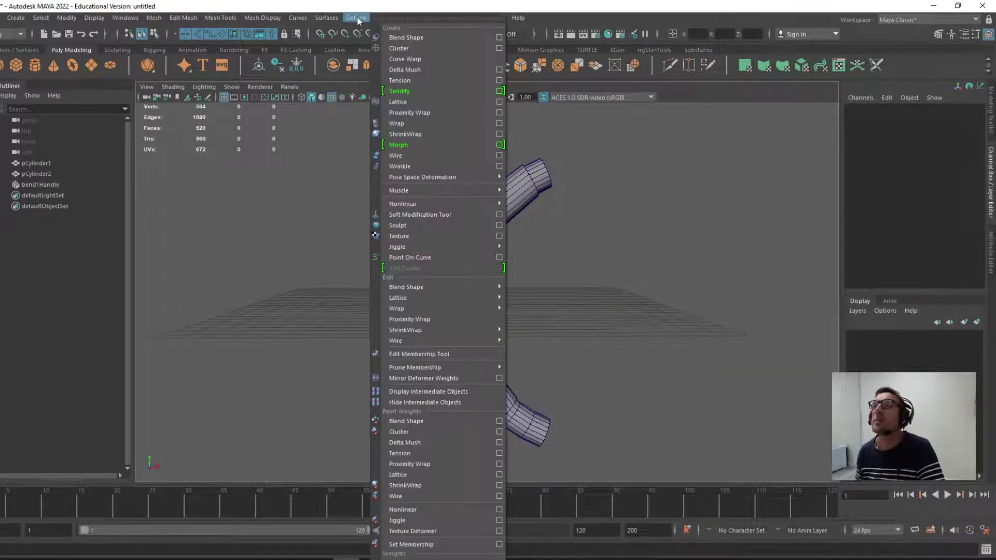
left_click(631, 266)
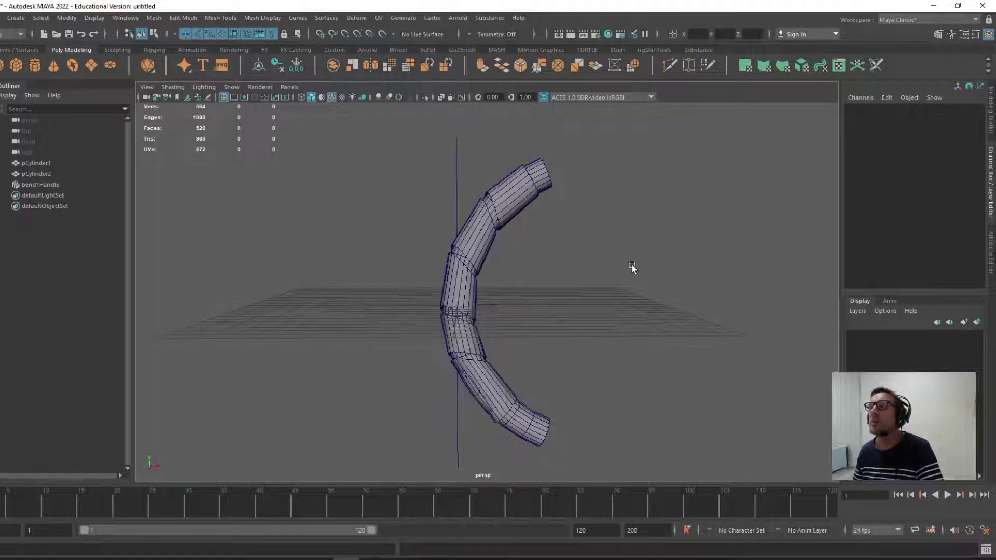
Step: Discard the bent column scene and start a new empty scene
left_click(0, 18)
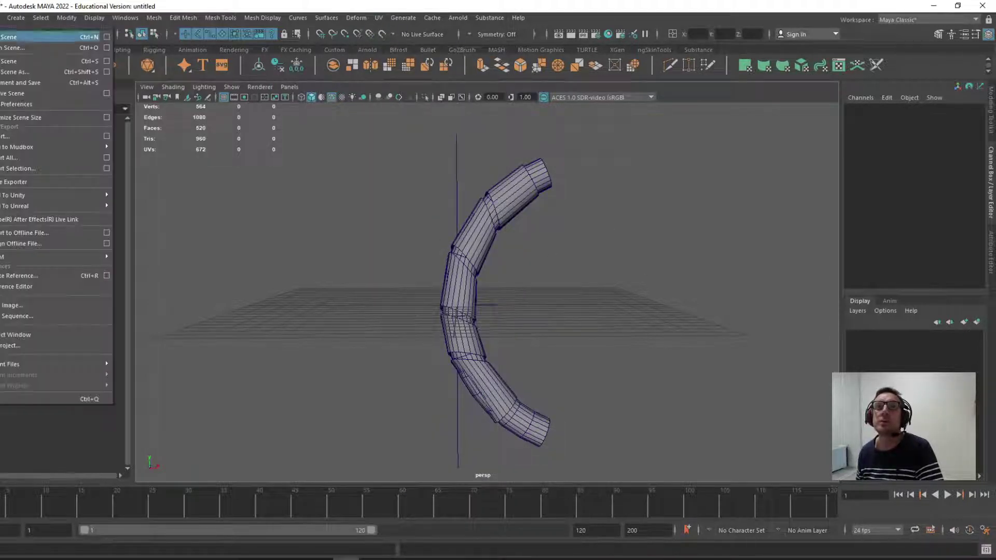
left_click(4, 37)
left_click(491, 286)
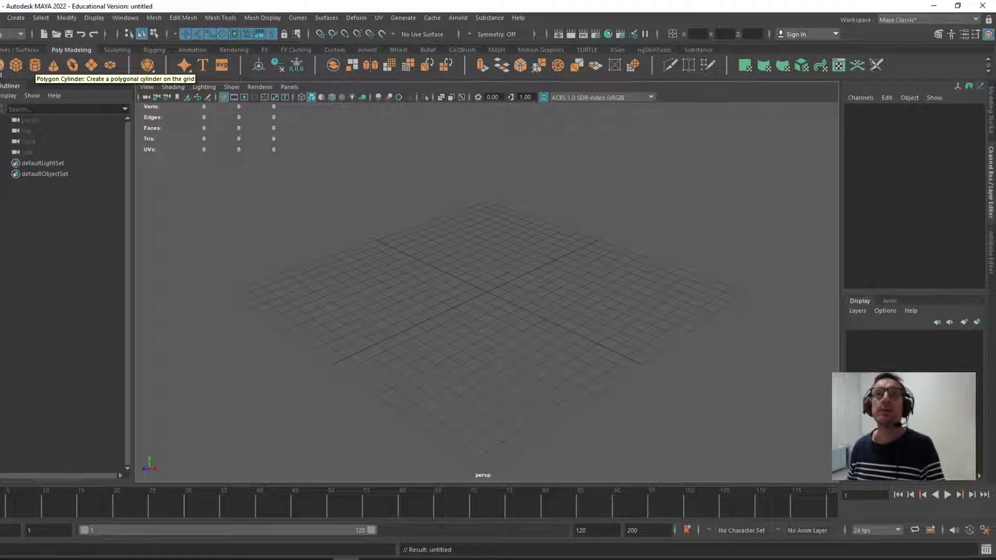
Step: Create a polygon sphere at the centre of the grid
left_click(16, 65)
left_click(399, 241)
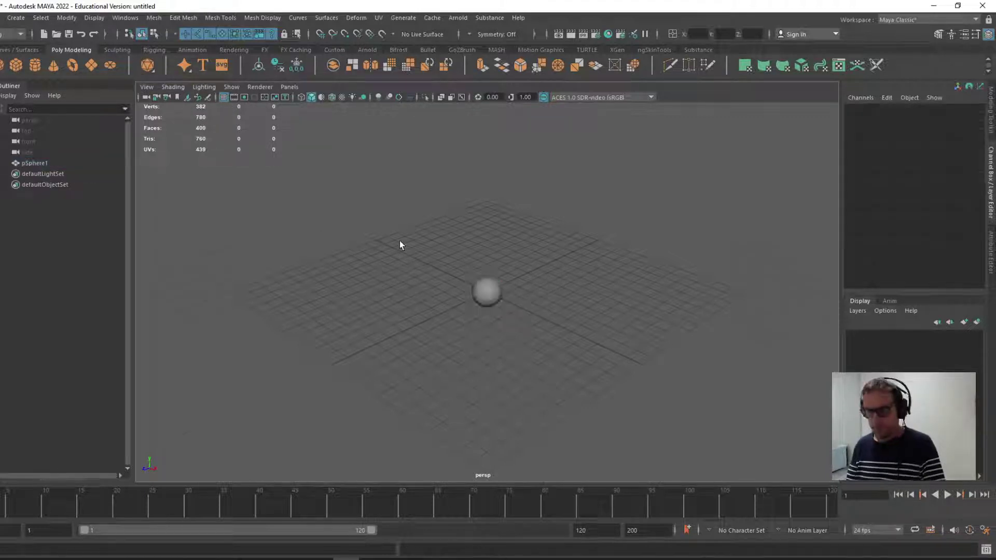
right_click_drag(399, 240, 754, 440, "alt")
left_click_drag(615, 420, 605, 375, "alt")
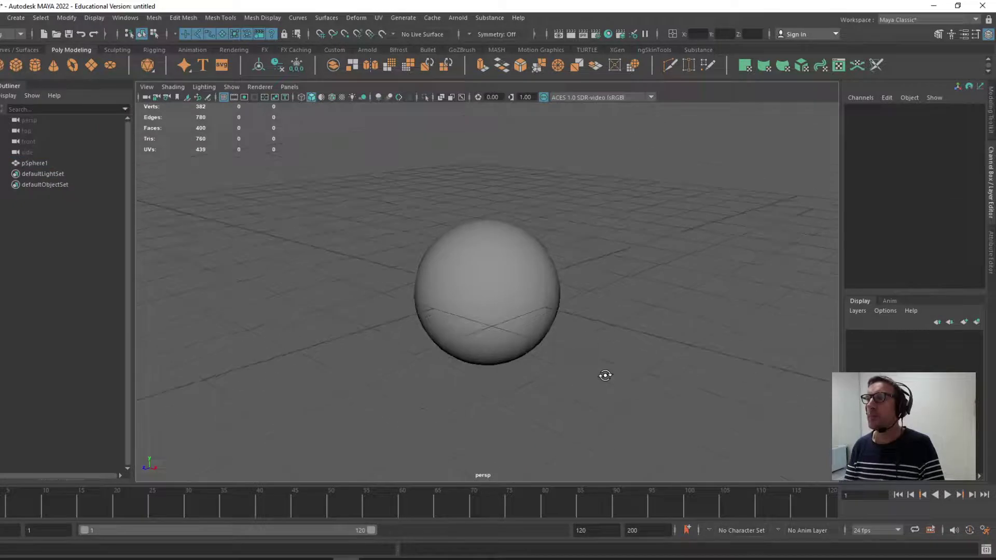
Step: Turn on wireframe on shaded display and delete the polygon sphere from the scene
left_click(332, 97)
right_click_drag(484, 223, 487, 309)
key("Delete")
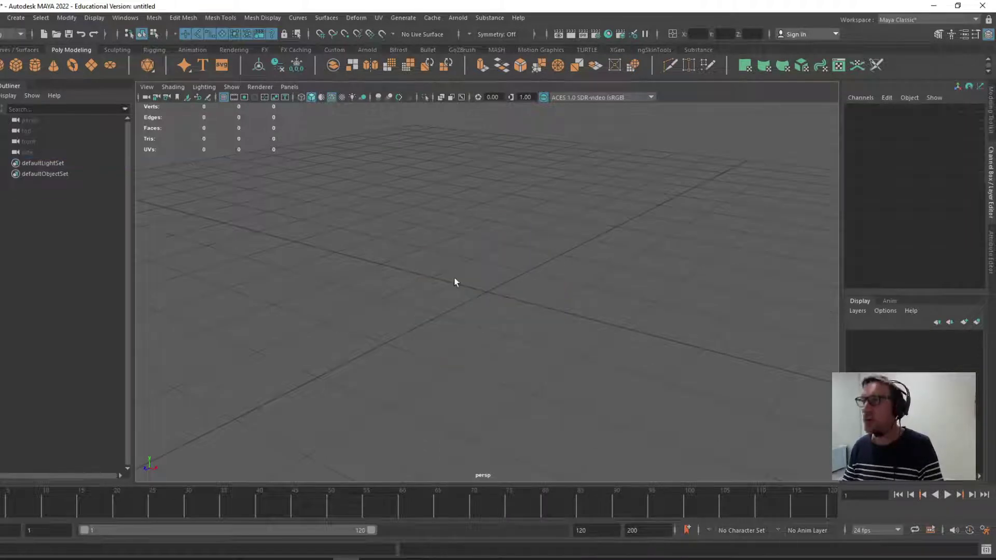
Step: Import HumanBody.ma into the scene from the Bipeds sculpting base meshes in the Content Browser
left_click(119, 19)
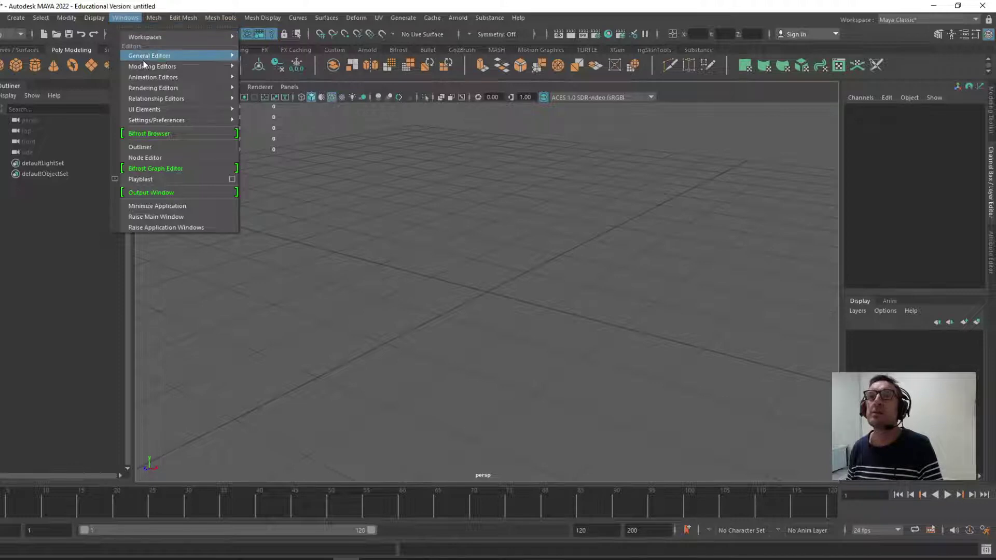
mouse_move(169, 55)
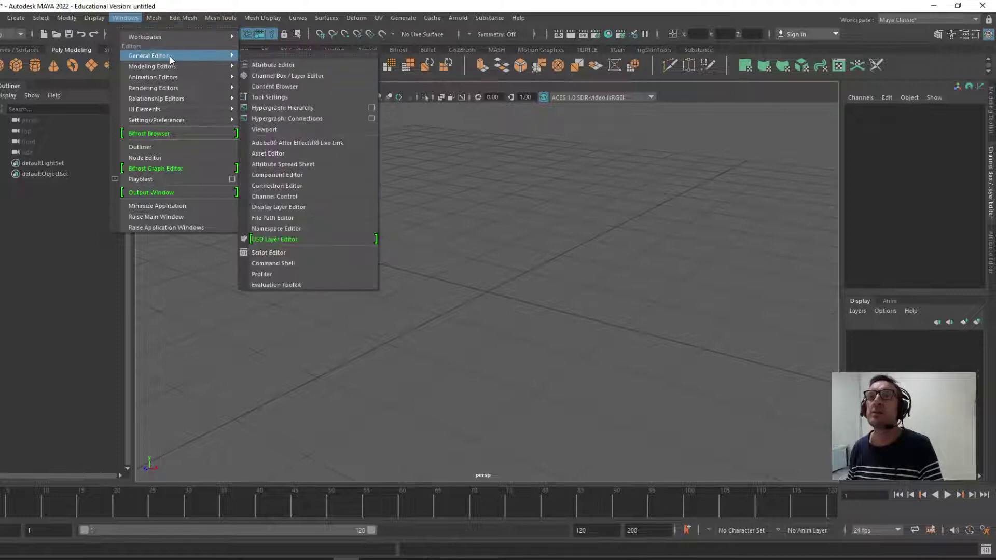
left_click(312, 87)
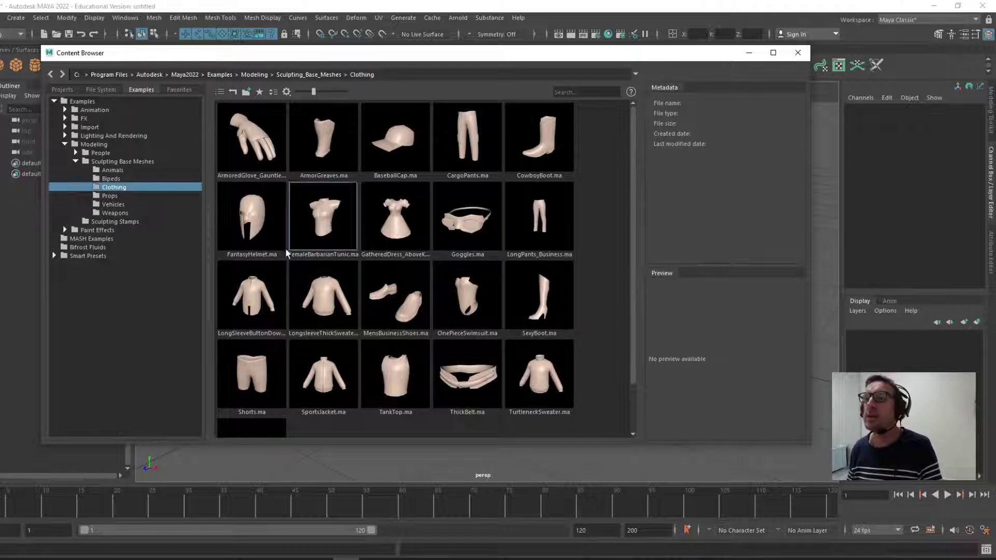
left_click(109, 180)
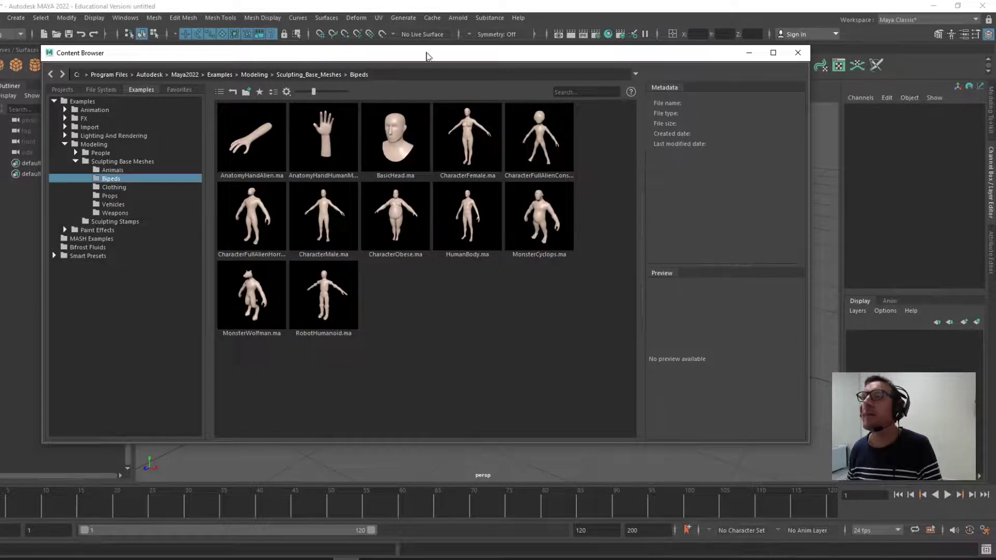
left_click(110, 188)
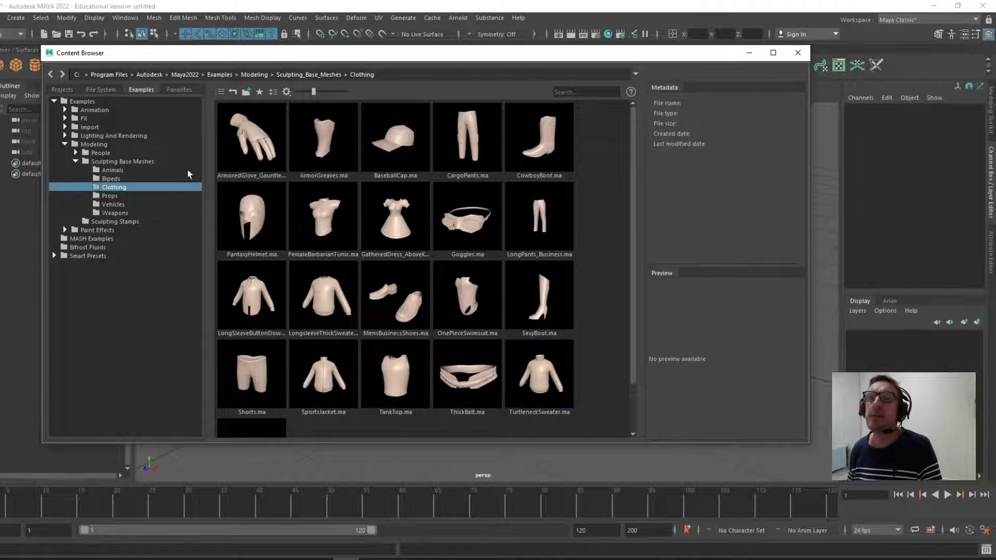
left_click(110, 179)
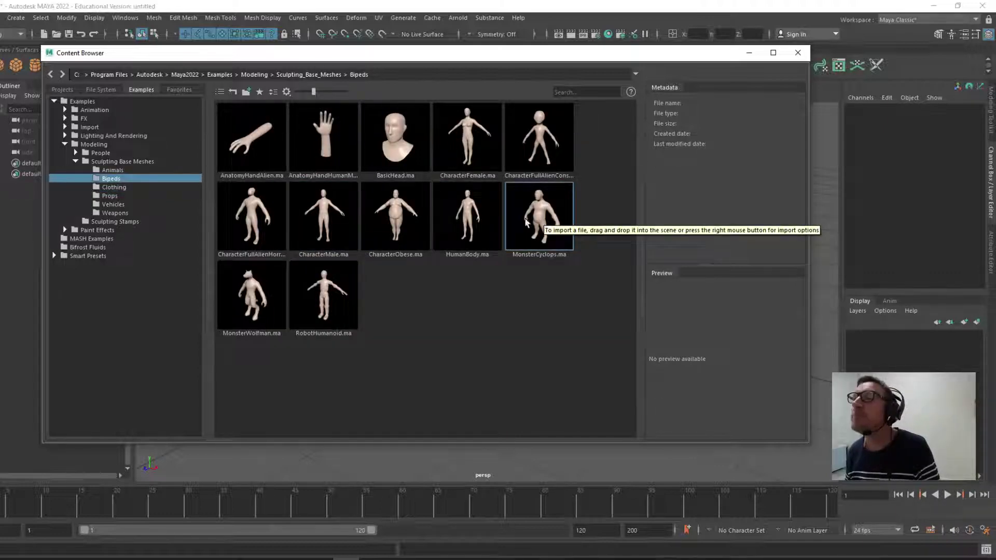
left_click(465, 211)
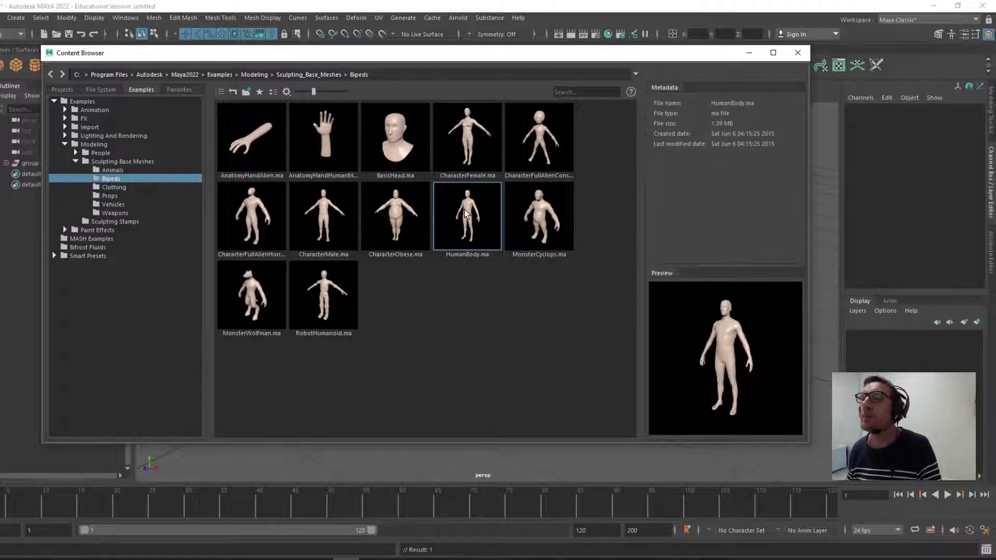
Step: Import TurtleneckSweater.ma from the Clothing base meshes, close the Content Browser and frame the dressed figure from the front
left_click_drag(421, 63, 487, 151)
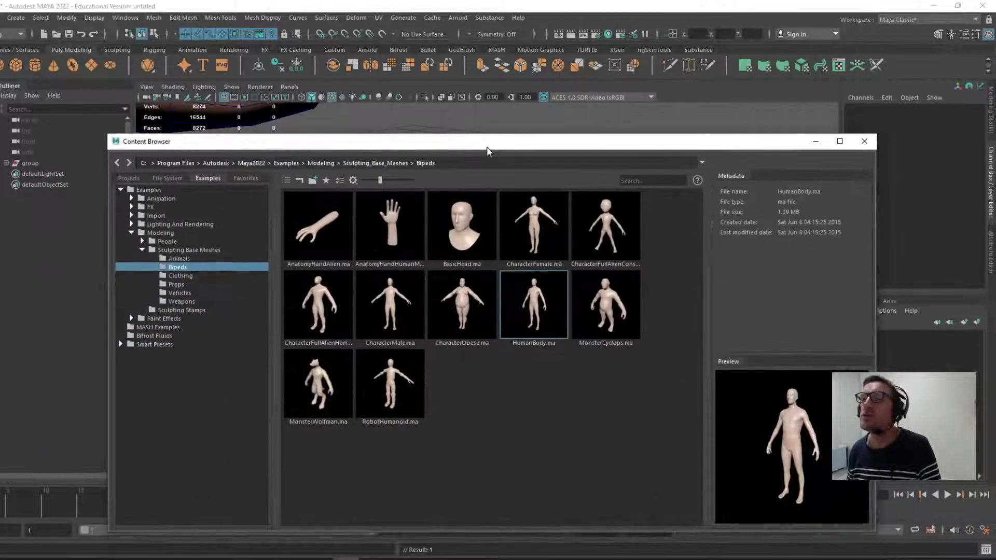
left_click(186, 278)
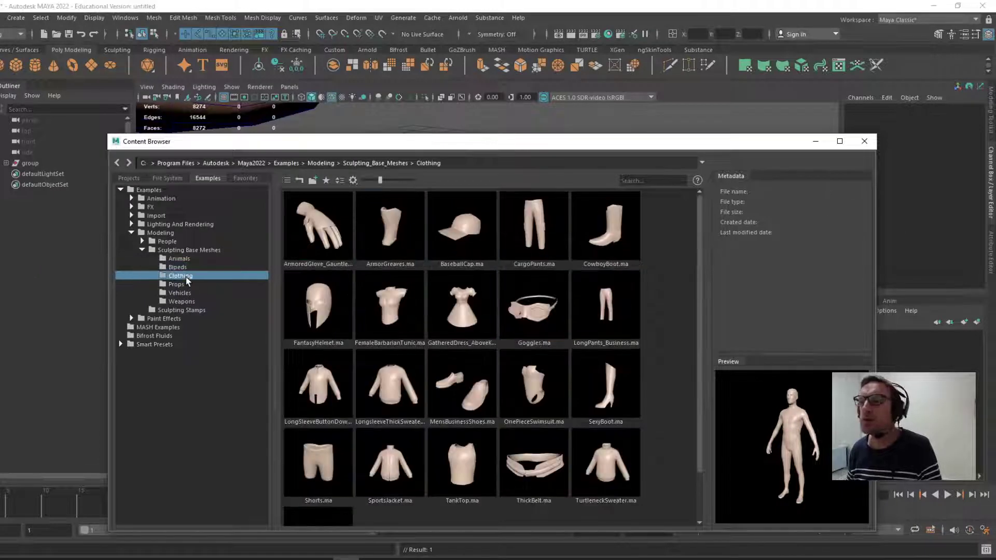
double_click(610, 465)
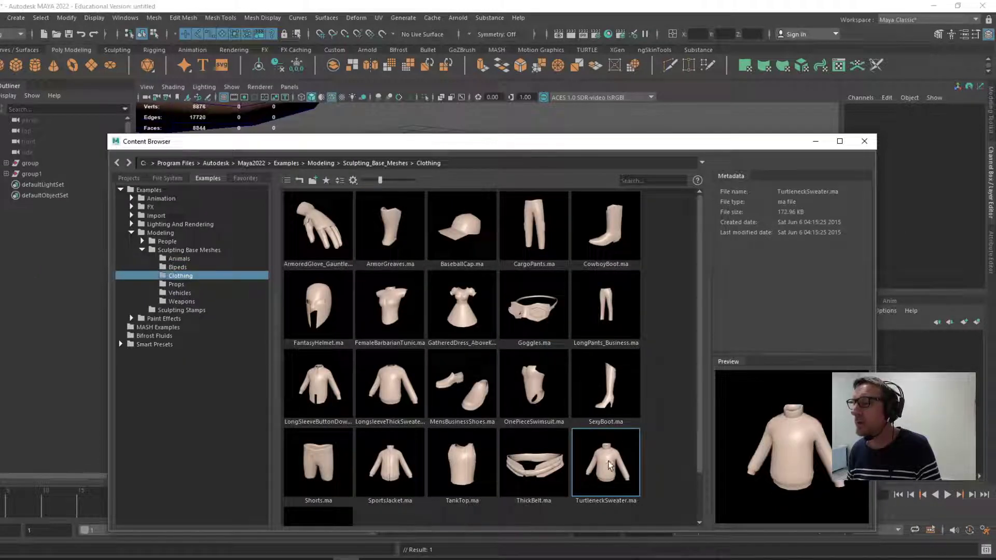
left_click(864, 144)
scroll(491, 252, "down", 15)
middle_click_drag(432, 212, 425, 391, "alt")
left_click_drag(396, 394, 437, 389, "alt")
middle_click_drag(438, 388, 403, 365, "alt")
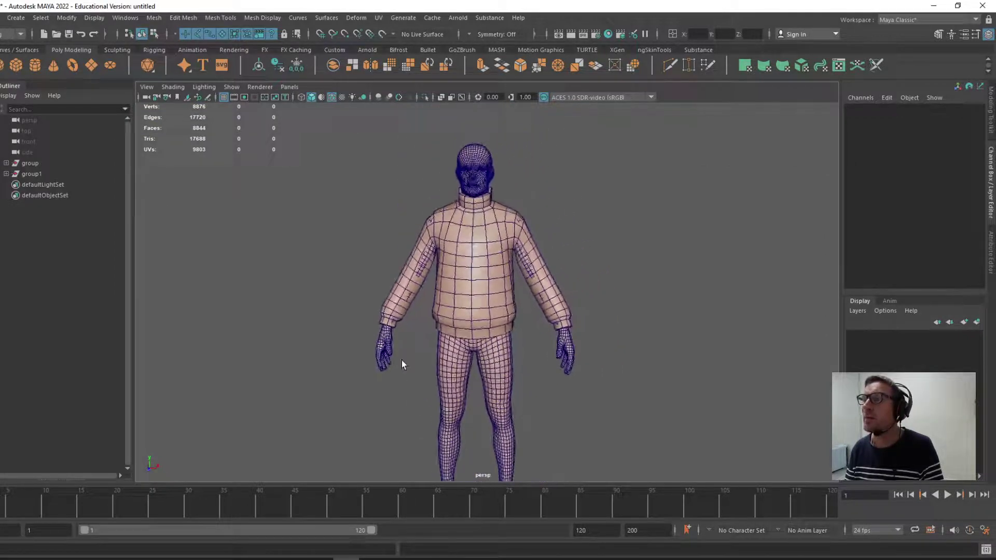
left_click_drag(404, 365, 415, 316, "alt")
scroll(415, 316, "up", 5)
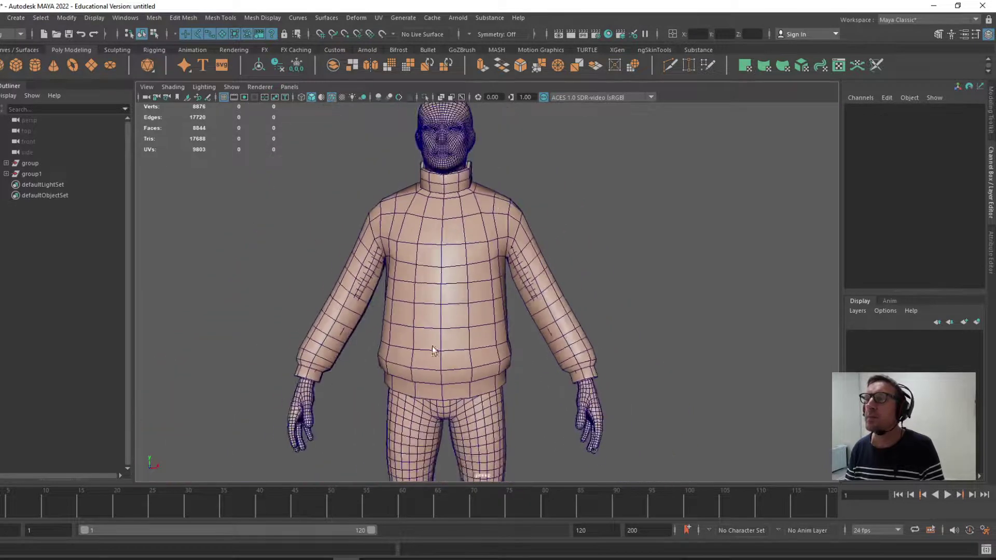
scroll(432, 350, "down", 3)
Step: Change the colour of the sweater's blinn2 material to red in Hypershade, and close Hypershade
left_click(434, 311)
scroll(434, 316, "down", 3)
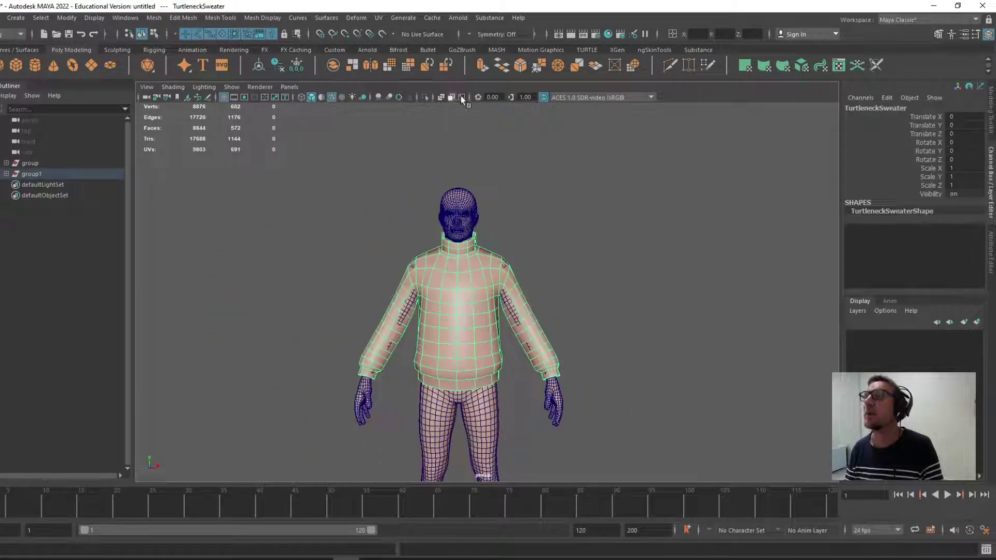
left_click(607, 34)
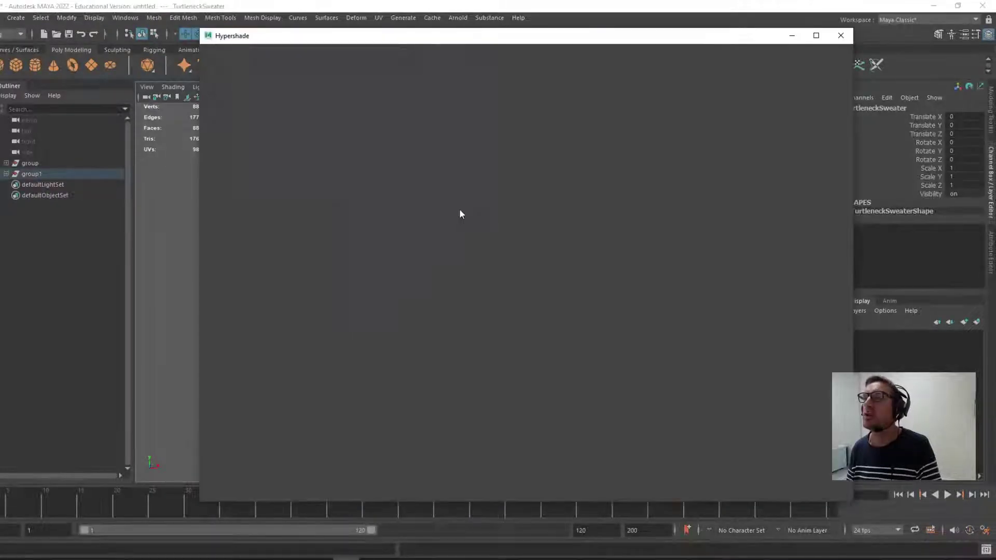
left_click_drag(320, 37, 654, 97)
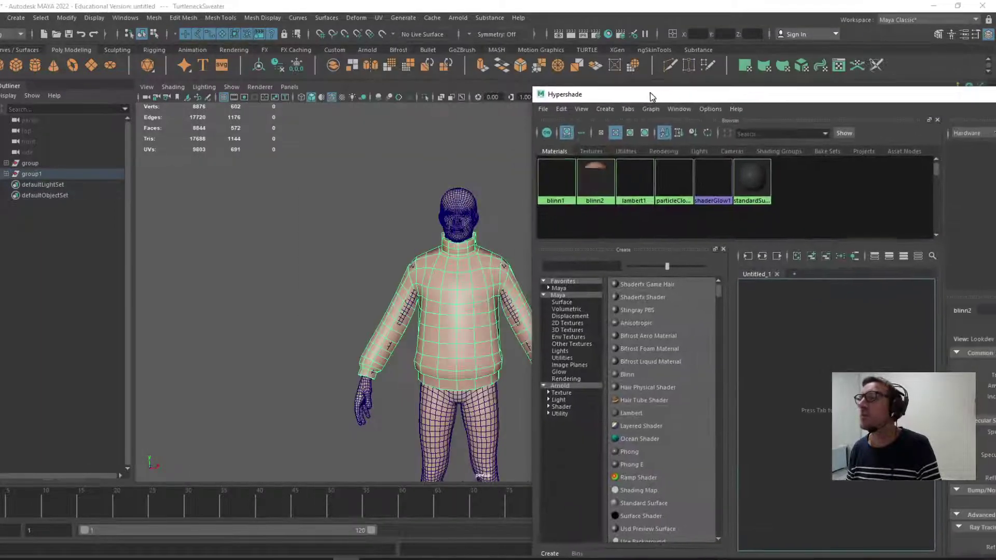
left_click(592, 186)
left_click_drag(629, 100, 494, 101)
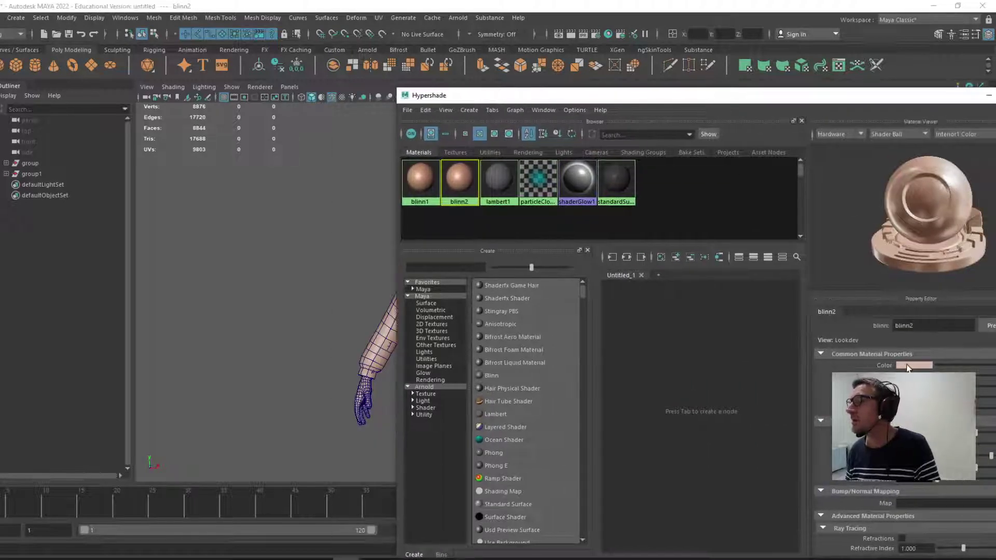
left_click(908, 367)
left_click(841, 337)
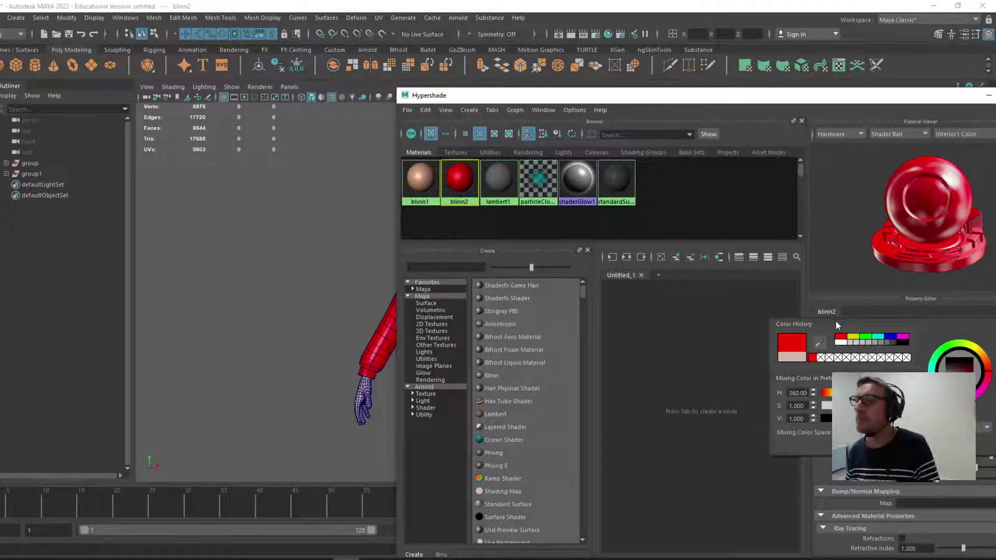
left_click_drag(851, 96, 642, 125)
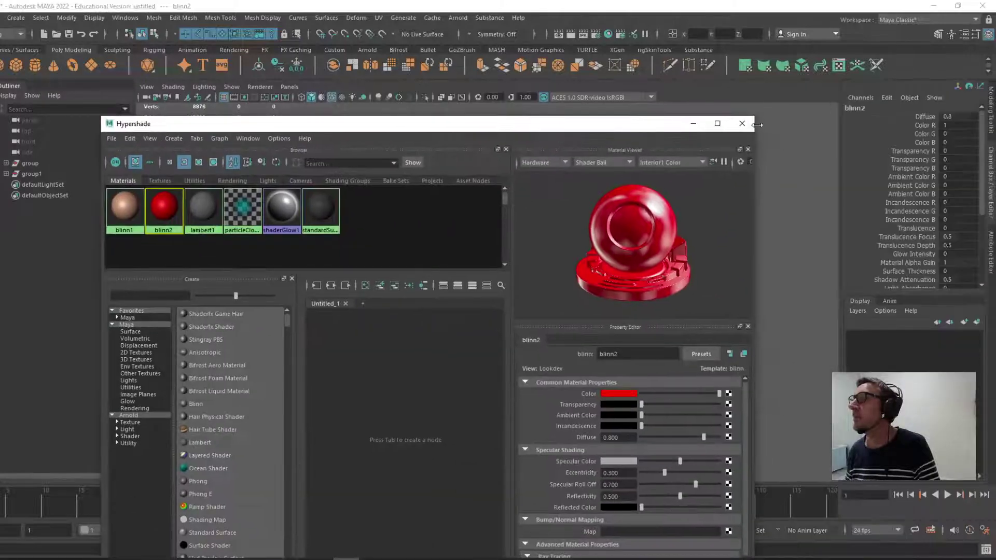
left_click(758, 179)
Step: Examine how the red sweater fits over the body's torso and arms
scroll(586, 327, "up", 5)
scroll(570, 331, "down", 3)
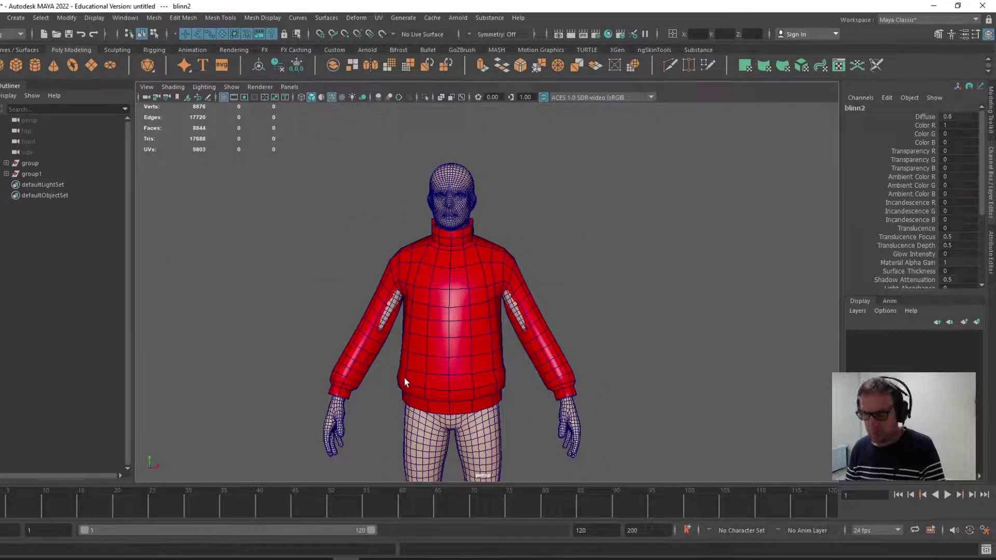
middle_click_drag(461, 399, 409, 390, "alt")
right_click_drag(409, 390, 441, 368, "alt")
mouse_move(441, 368)
left_mouse_down("alt")
mouse_move(229, 347)
mouse_move(431, 352)
left_mouse_up("alt")
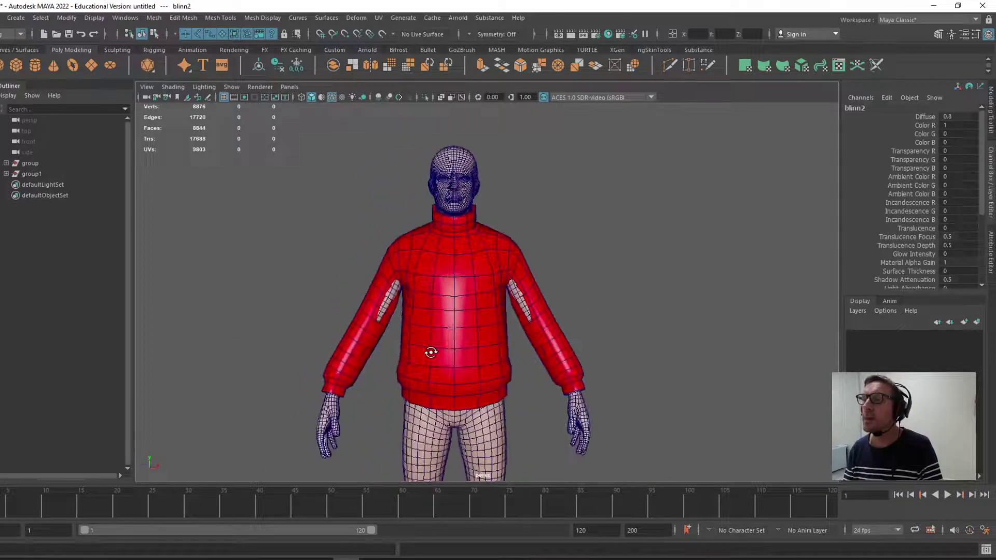
left_click(429, 264)
right_click_drag(438, 275, 726, 373, "alt")
middle_click_drag(622, 352, 435, 341, "alt")
right_click_drag(435, 341, 302, 349, "alt")
middle_click_drag(357, 349, 484, 322, "alt")
mouse_move(484, 322)
left_mouse_down("alt")
mouse_move(473, 327)
mouse_move(482, 331)
left_mouse_up("alt")
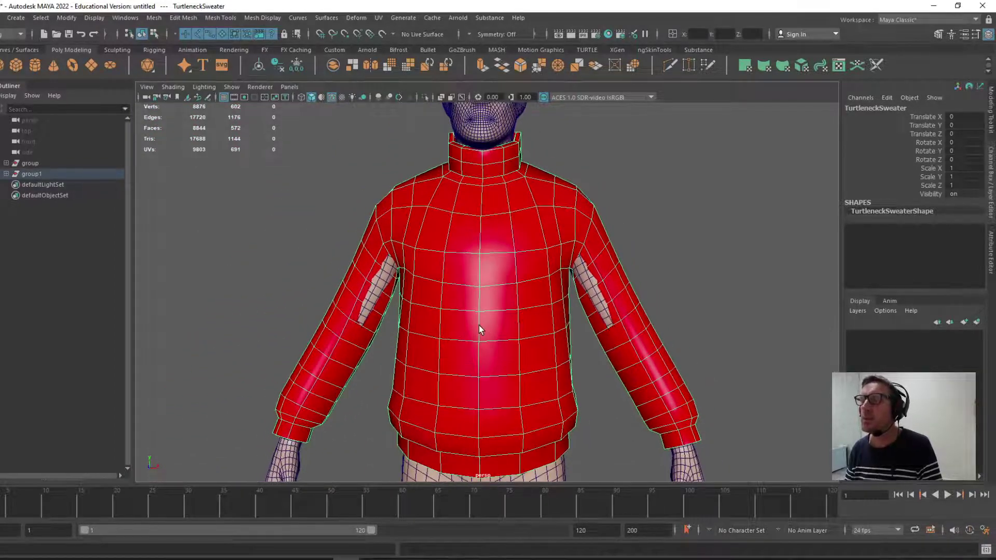
scroll(477, 326, "down", 4)
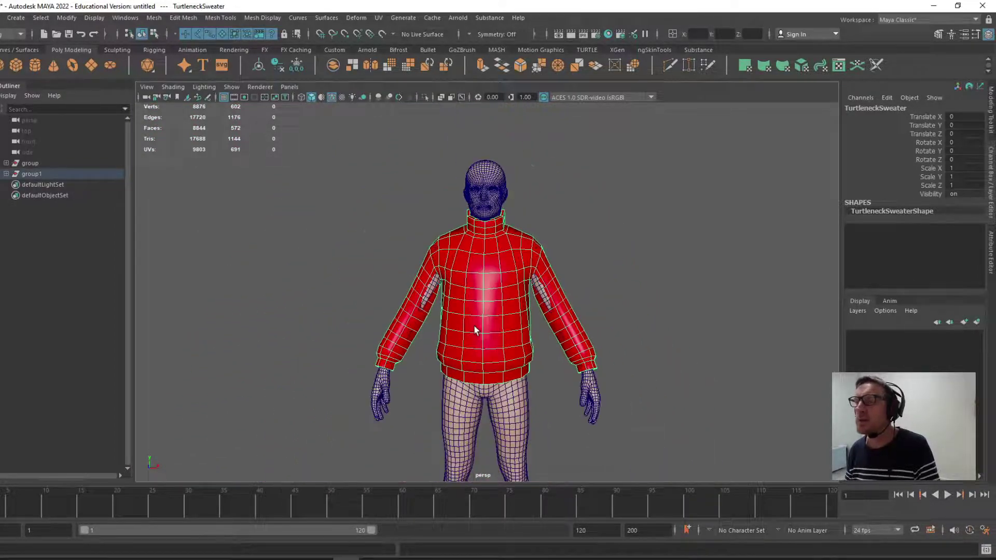
Step: Try to switch the sweater to vertex component mode
right_click(458, 256)
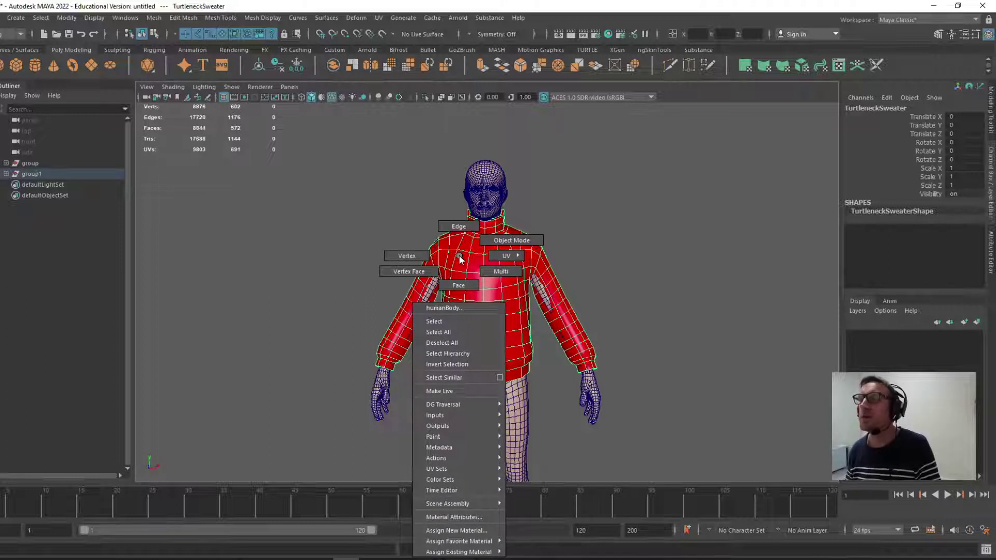
left_click(400, 256)
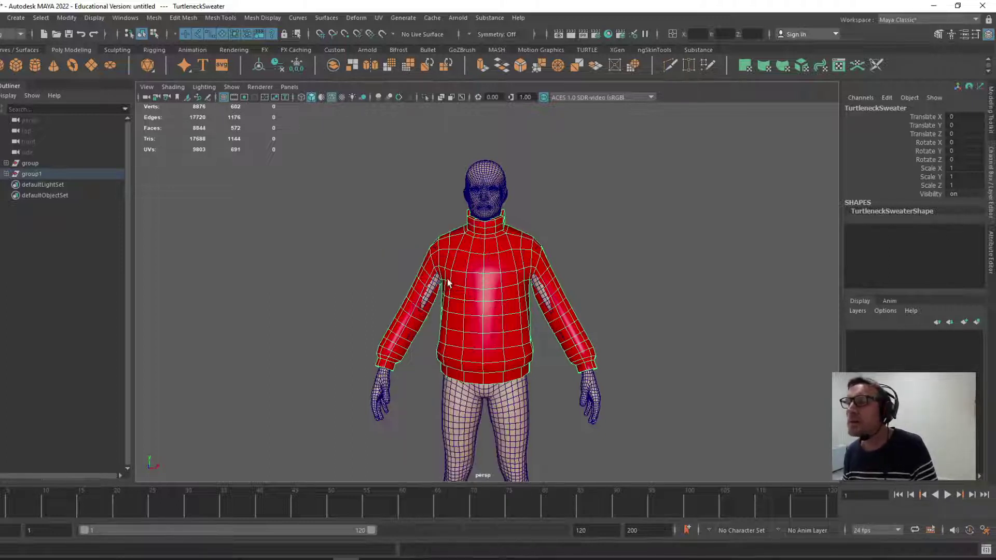
right_click_drag(446, 280, 384, 249)
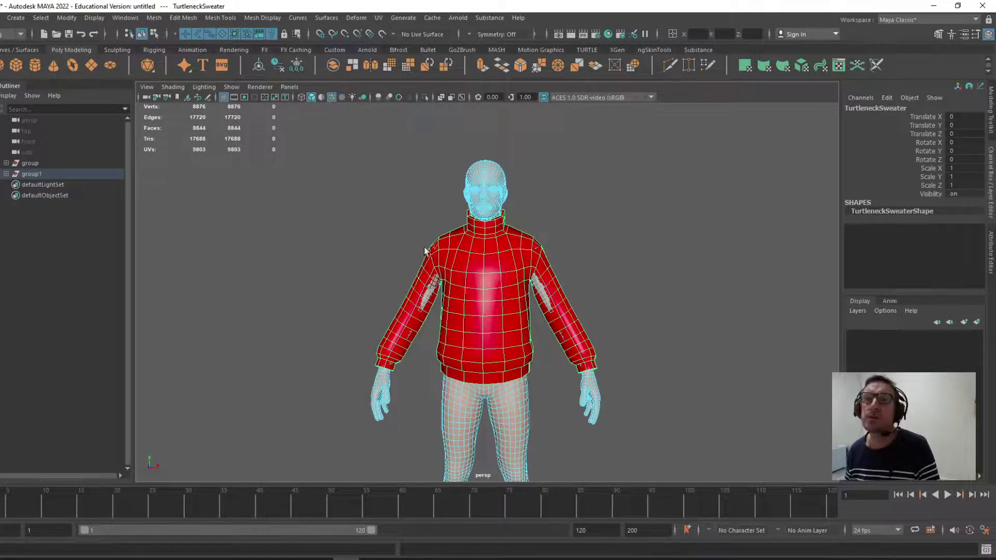
Step: Assign the human body group to a new display layer and set that layer to template mode
left_click(42, 162)
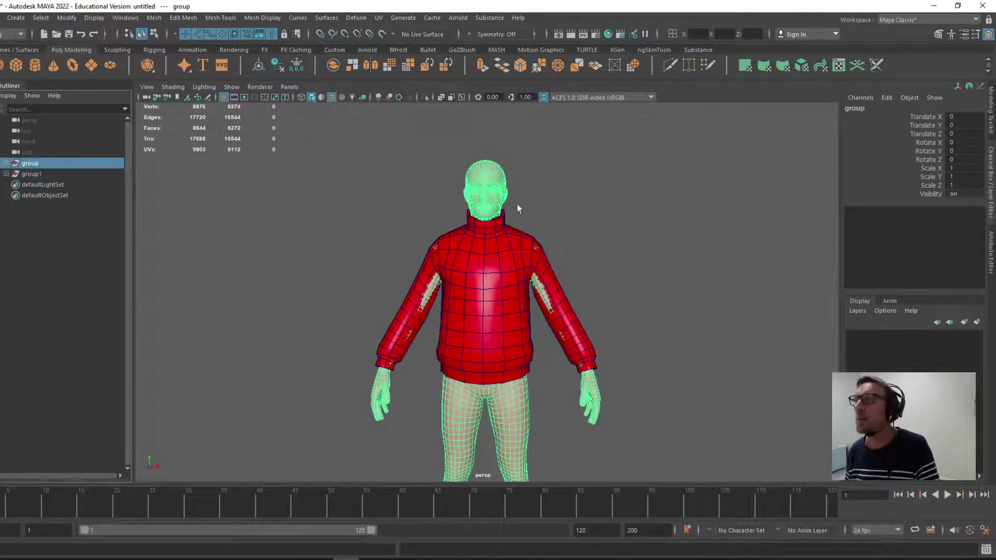
left_click(977, 322)
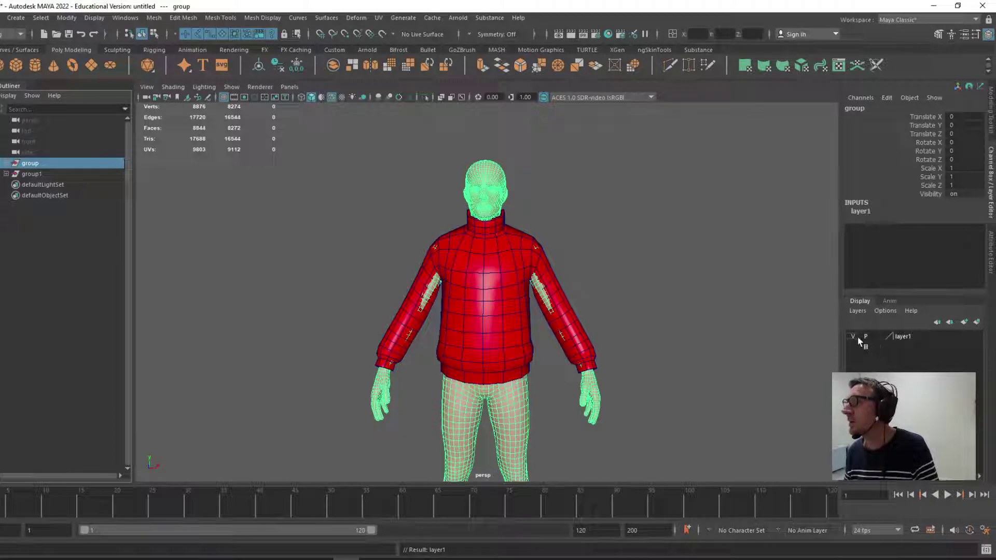
left_click(877, 337)
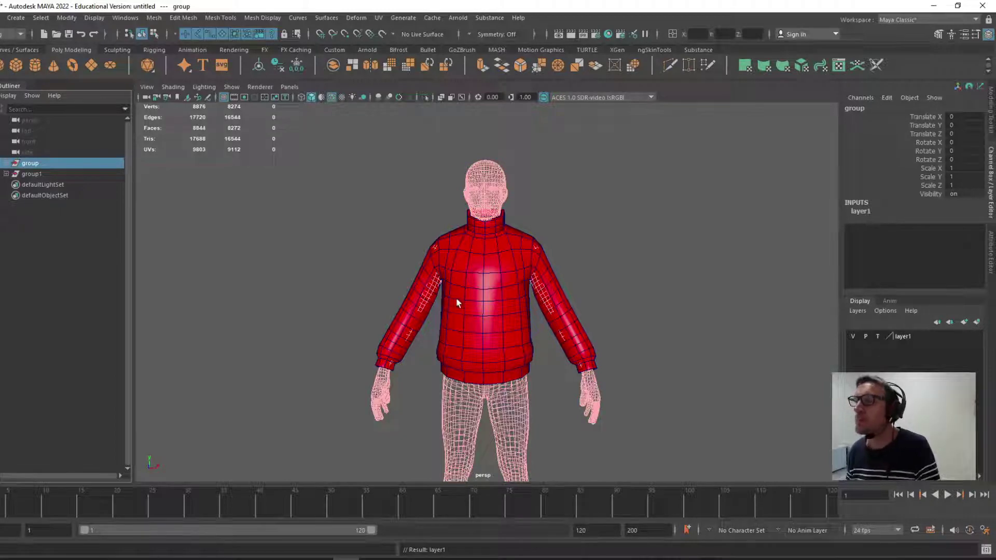
Step: Switch the sweater to face component mode and select all of its faces
left_click(464, 276)
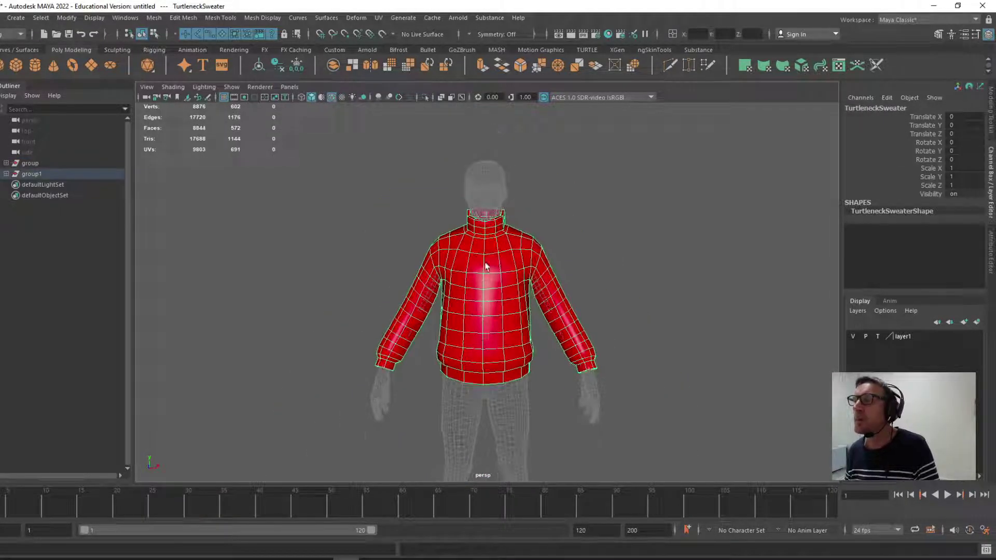
right_click_drag(489, 260, 489, 289)
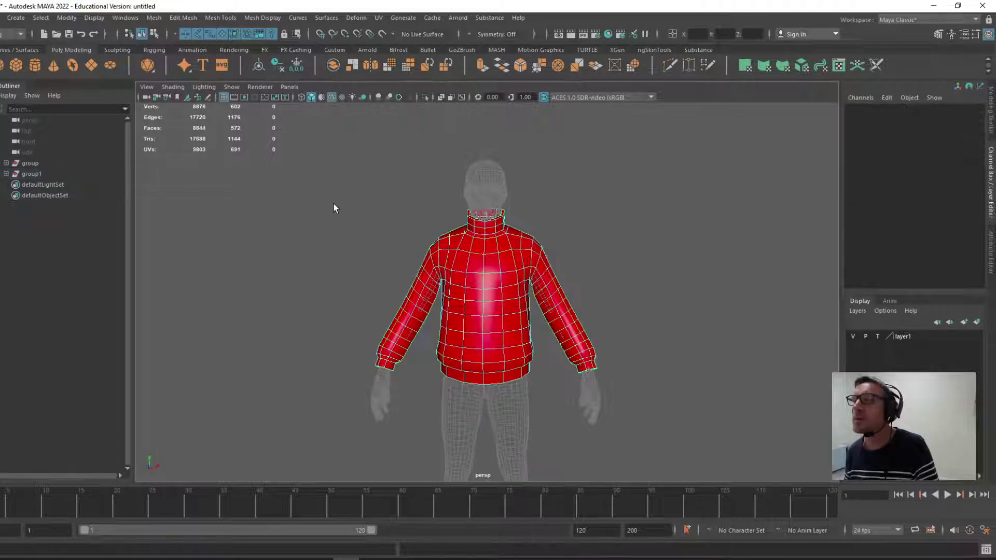
left_click_drag(334, 202, 642, 429)
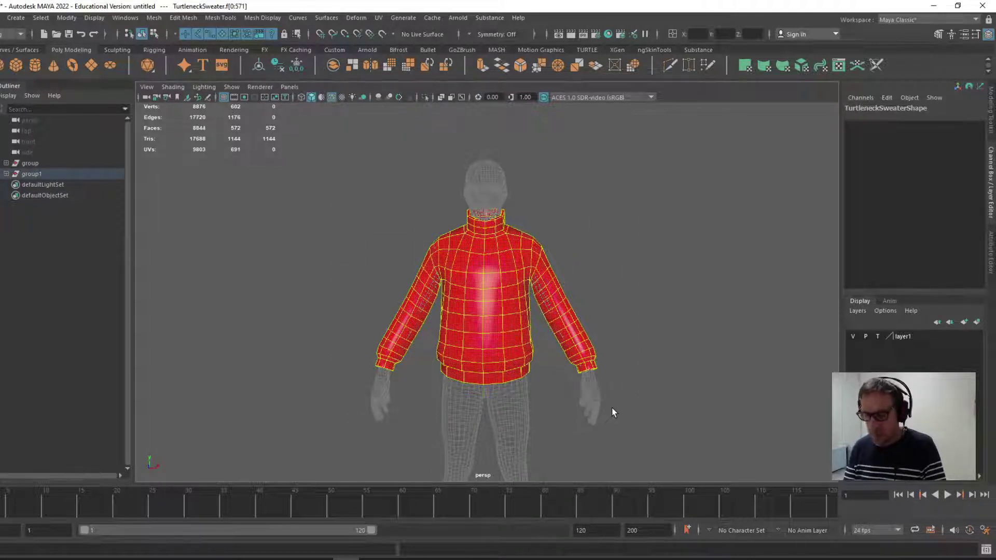
Step: Activate the Move tool and set its axis orientation to Normal in the tool settings
key("w")
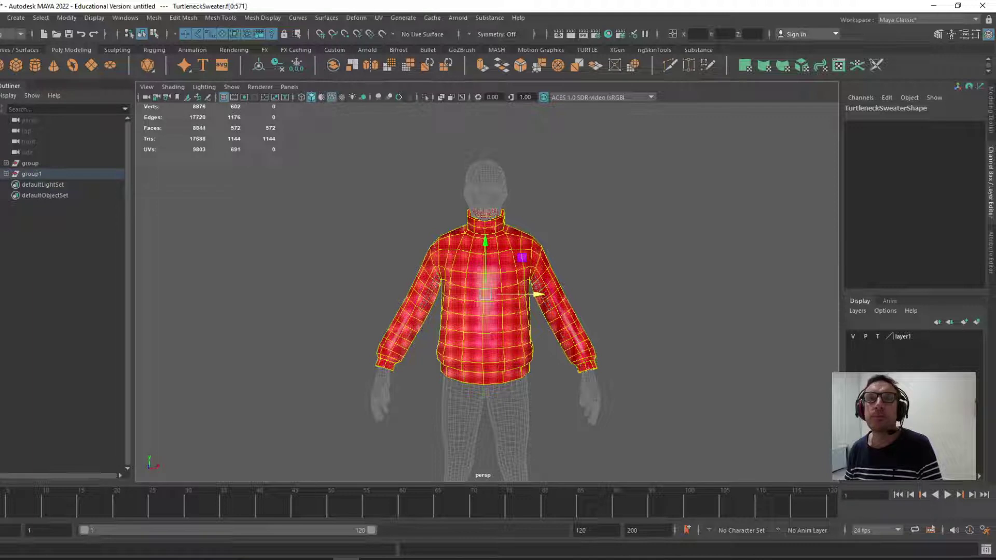
double_click(2, 149)
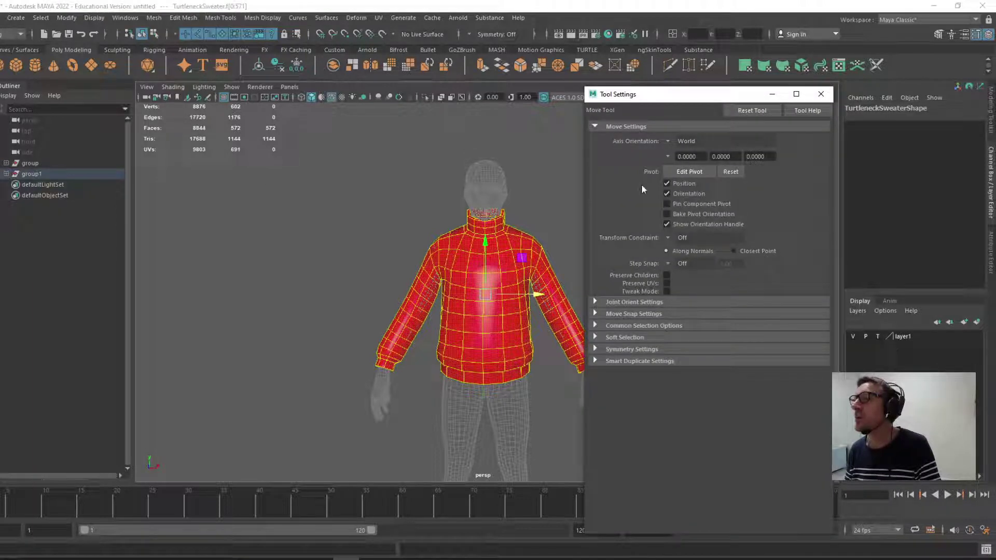
left_click(669, 142)
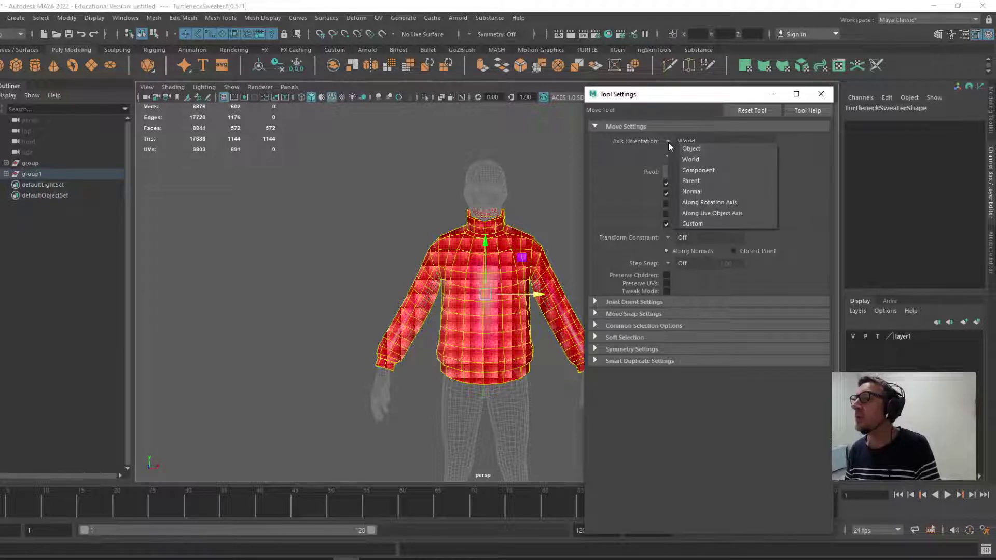
left_click(693, 192)
left_click(820, 94)
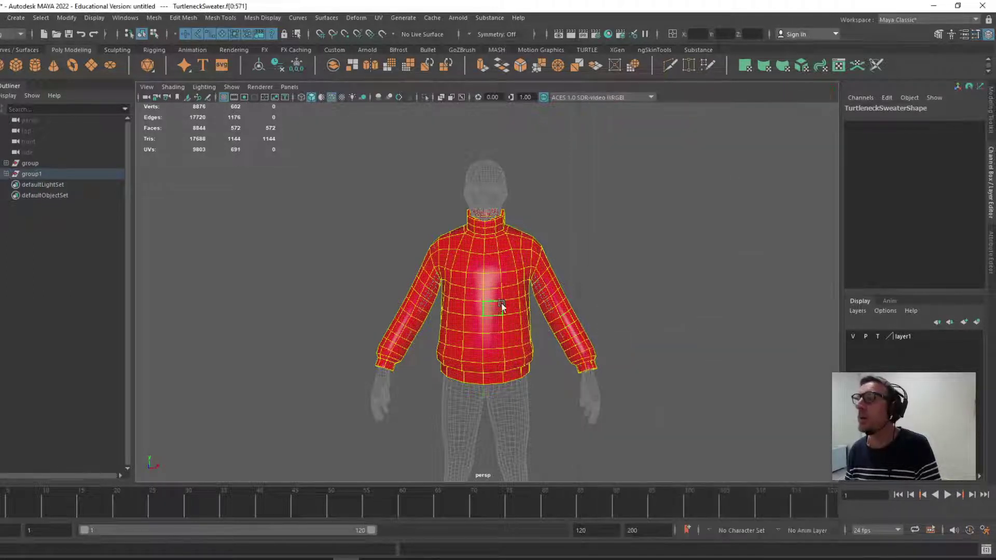
Step: Switch the sweater to vertex component mode and select all of its vertices
left_click_drag(500, 298, 439, 285, "alt")
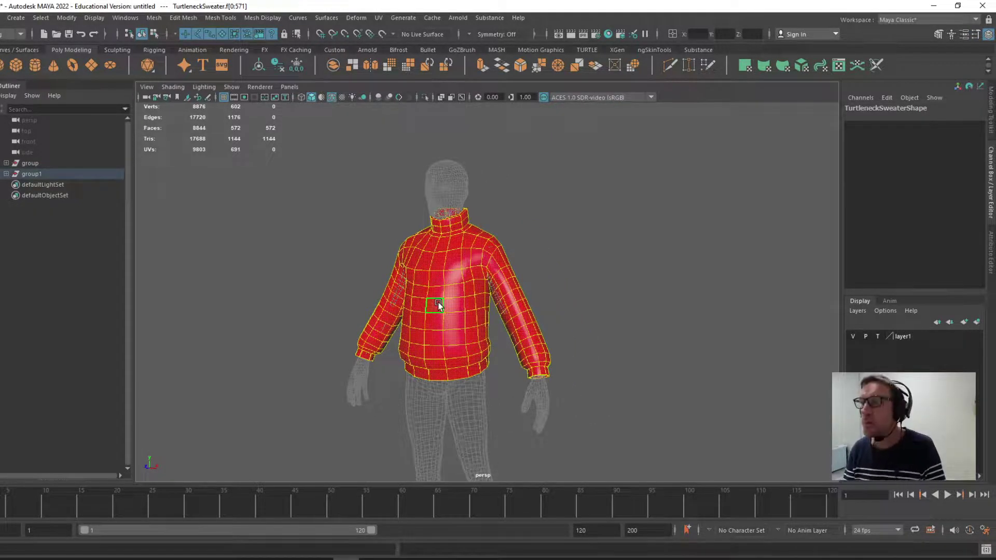
left_click_drag(437, 302, 437, 265)
right_click_drag(438, 268, 442, 254)
left_click_drag(283, 182, 614, 429)
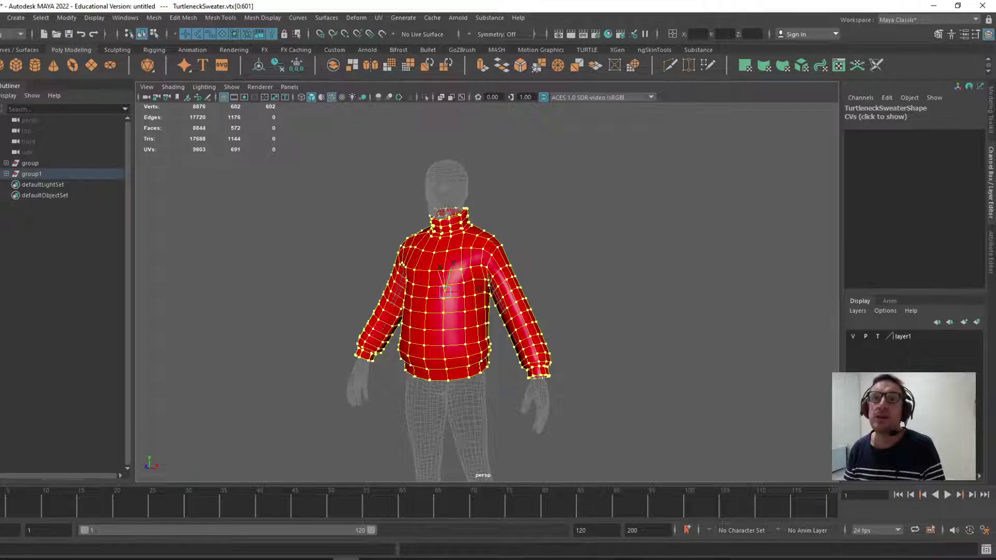
Step: Check that the Move tool's axis orientation is Normal and move all sweater vertices slightly along their normals
double_click(0, 165)
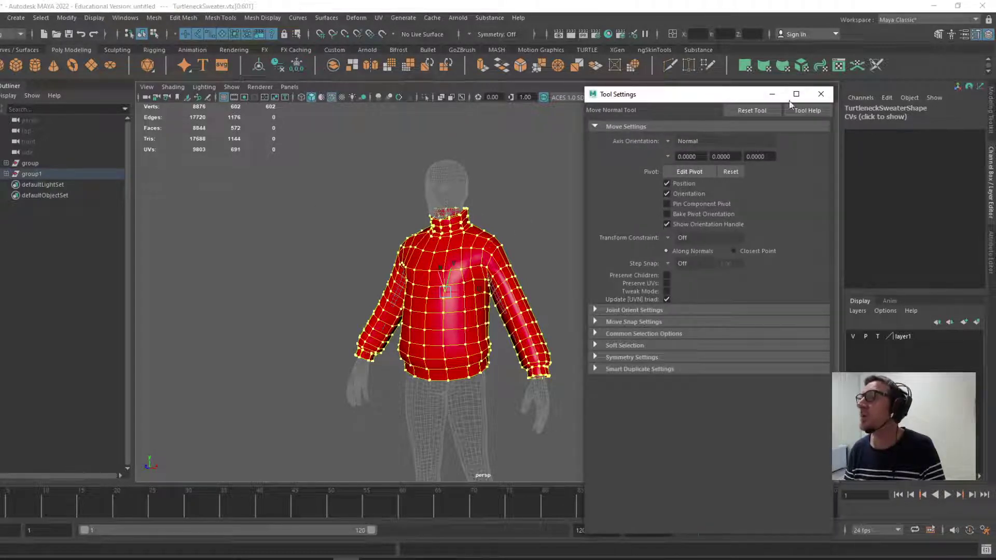
left_click(820, 94)
right_click_drag(454, 252, 624, 330, "alt")
left_click_drag(568, 320, 540, 316, "alt")
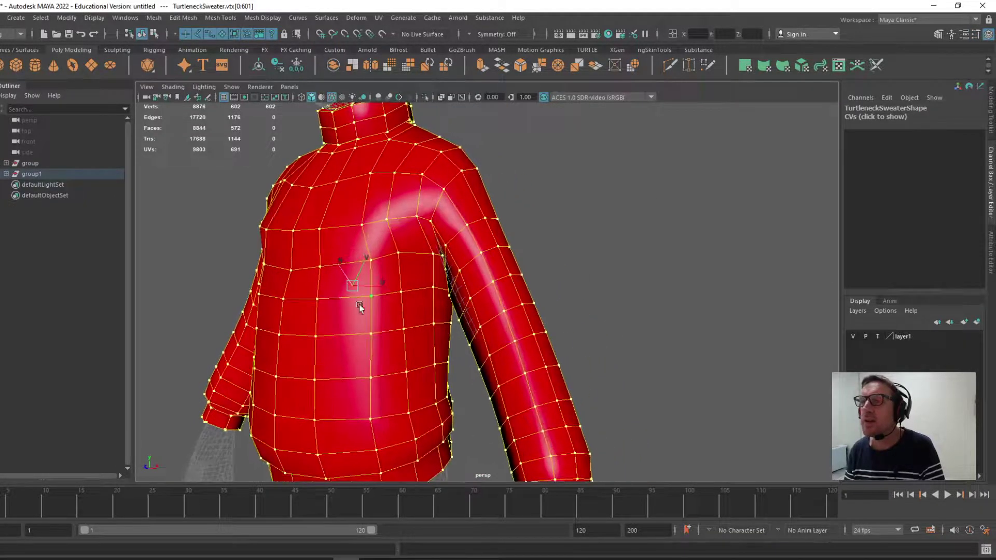
mouse_move(342, 262)
left_mouse_down()
mouse_move(333, 256)
mouse_move(338, 265)
left_mouse_up()
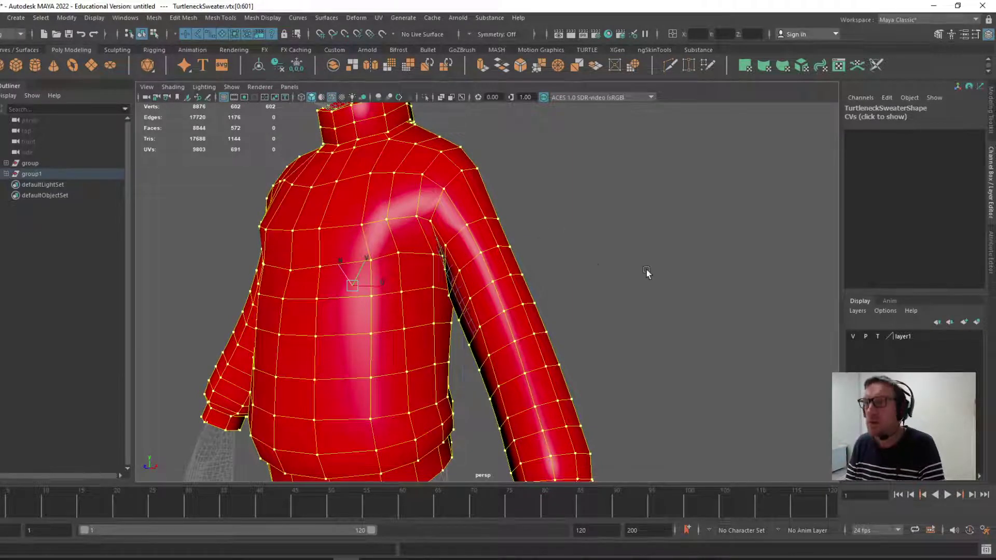
Step: Examine the sweater's fit around the sleeves and armpits for intersections with the body and between its own surfaces
left_click_drag(648, 273, 605, 270, "alt")
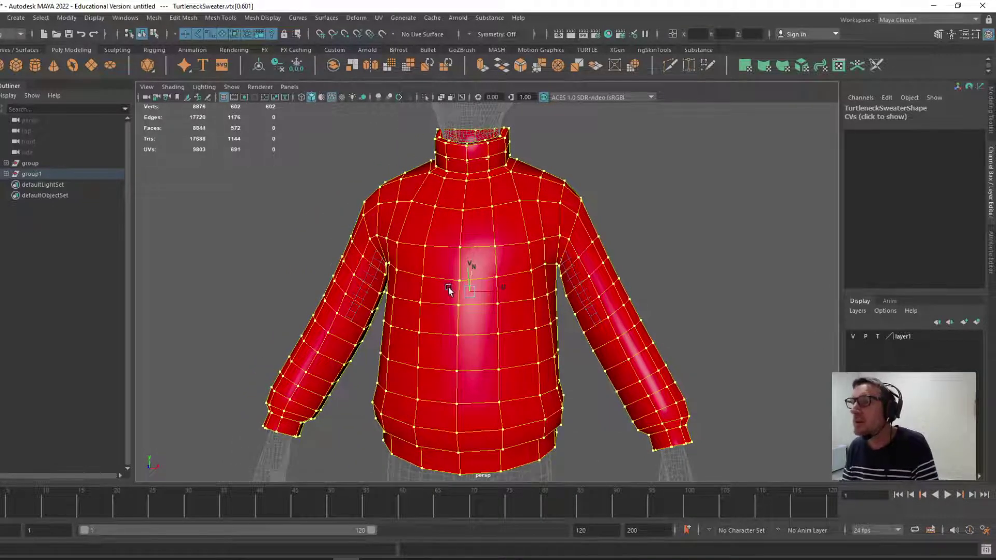
left_click_drag(449, 289, 407, 272, "alt")
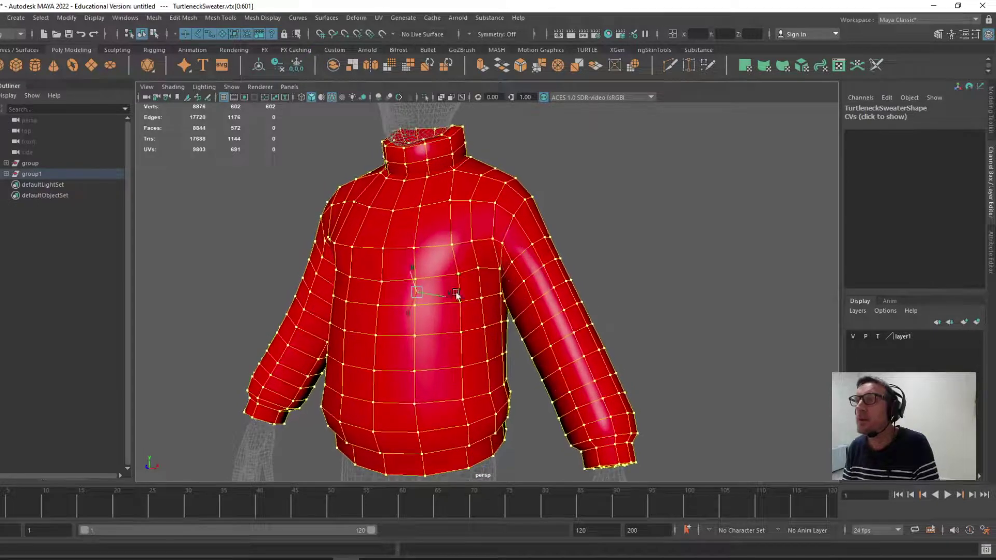
left_click_drag(585, 386, 500, 371, "alt")
right_click_drag(500, 371, 555, 349, "alt")
middle_click_drag(554, 348, 458, 305, "alt")
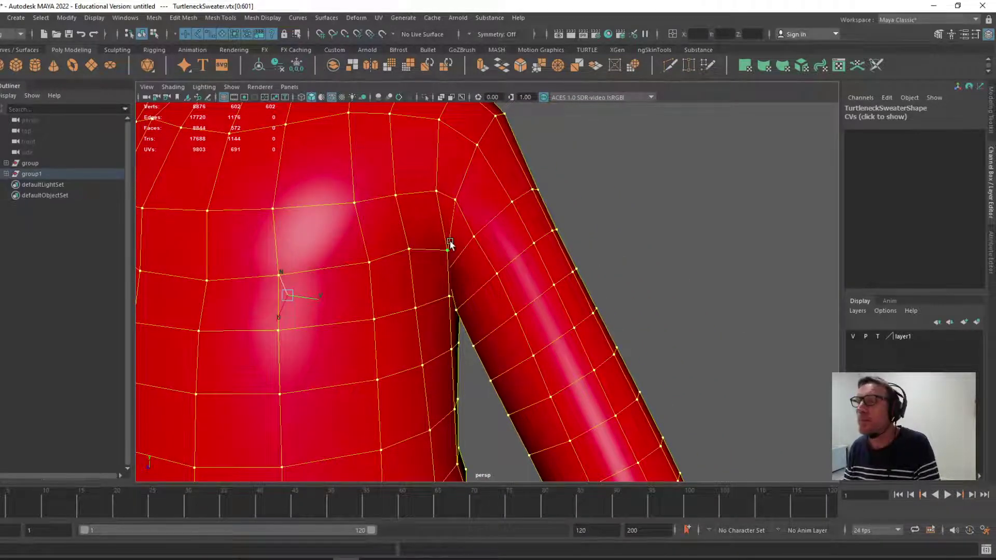
right_click_drag(451, 245, 378, 307, "alt")
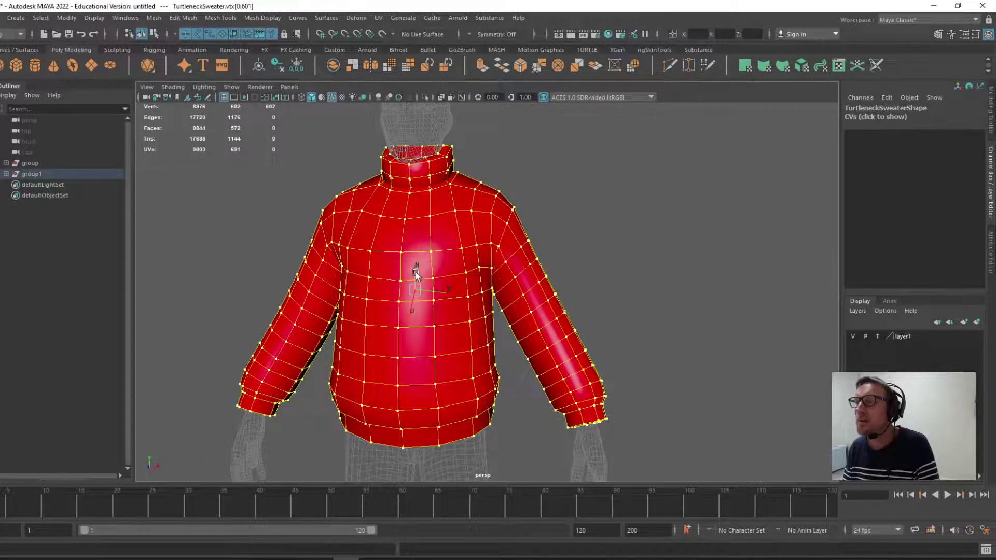
left_click_drag(415, 272, 372, 270, "alt")
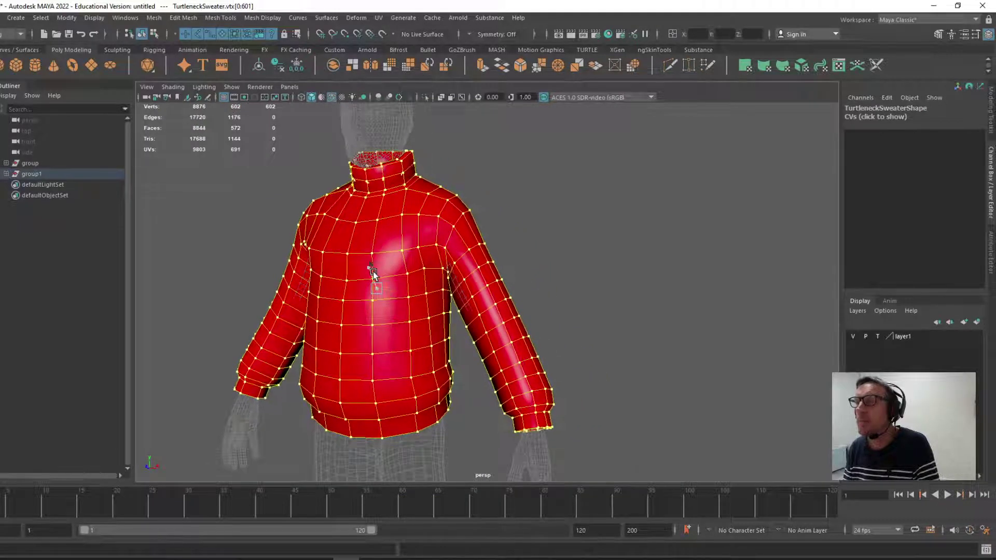
Step: Return the sweater to object mode and set symmetry to Object X
right_click_drag(405, 273, 560, 369)
left_click_drag(429, 358, 469, 370, "alt")
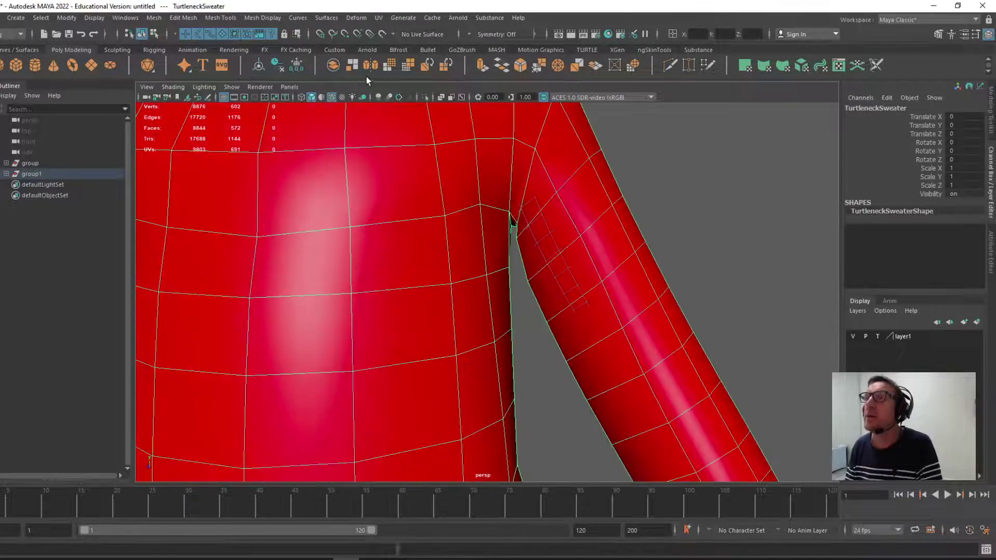
left_click(468, 33)
left_click(485, 52)
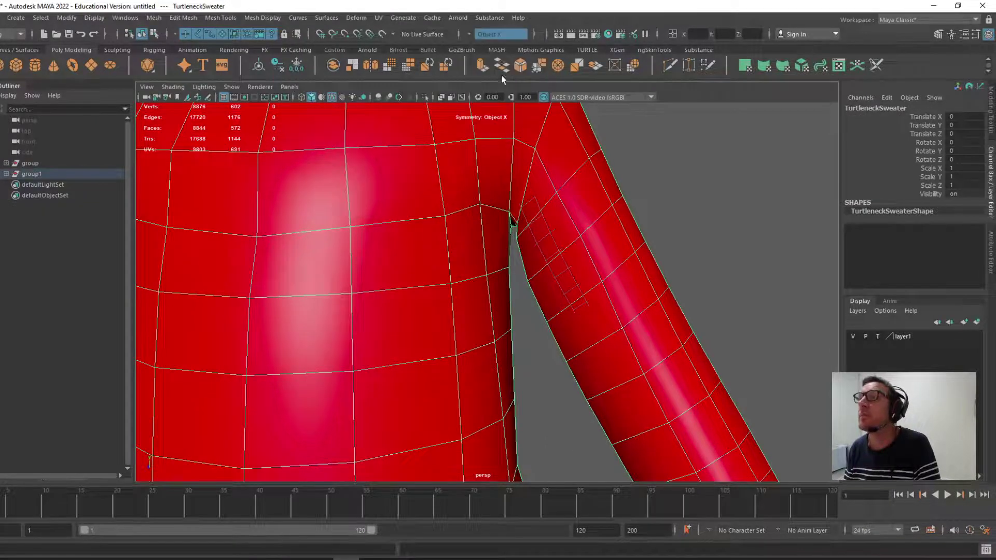
Step: Switch the sweater to vertex component mode and select a symmetric vertex pair on the upper sleeves
key("f")
right_click_drag(472, 313, 643, 410, "alt")
right_click(551, 252)
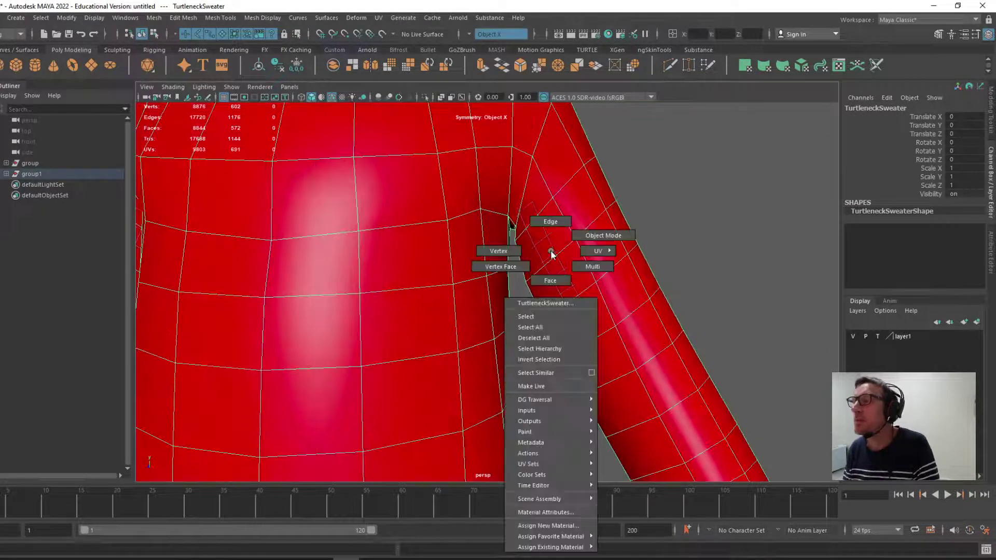
right_click_drag(550, 251, 497, 251)
left_click(574, 241)
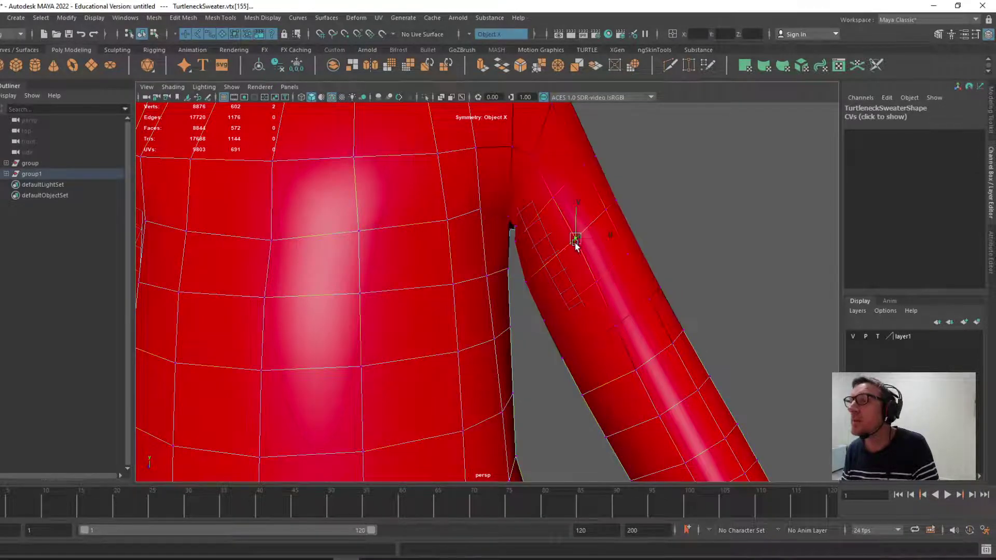
left_click_drag(548, 291, 524, 294, "alt")
right_click_drag(524, 295, 147, 199, "alt")
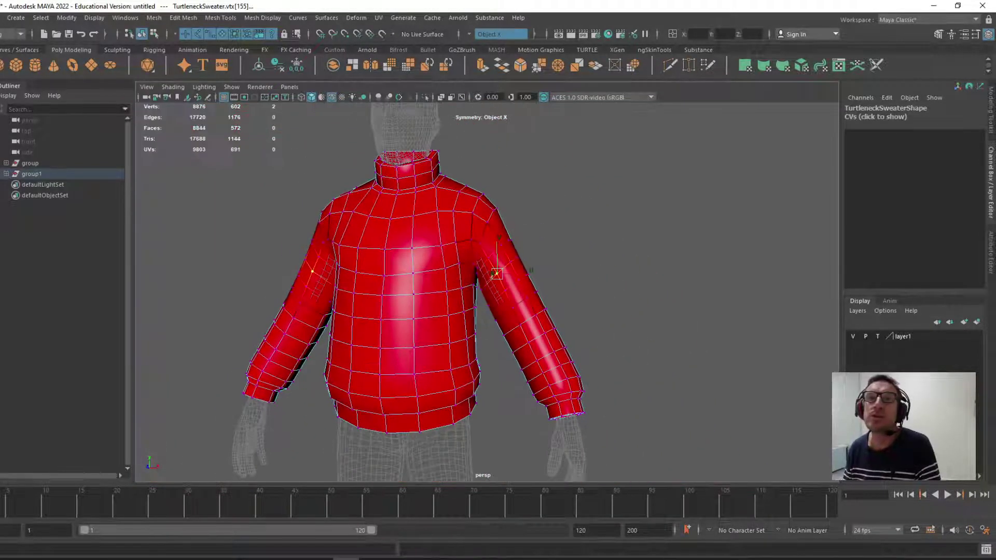
Step: Set the Move tool's axis orientation to Object in the tool settings
double_click(1, 160)
left_click(667, 142)
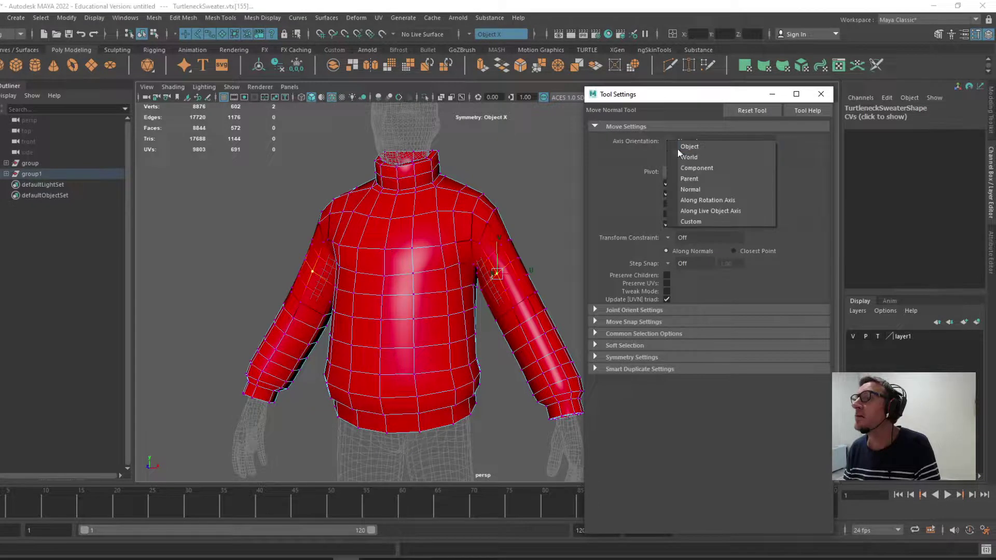
left_click(684, 146)
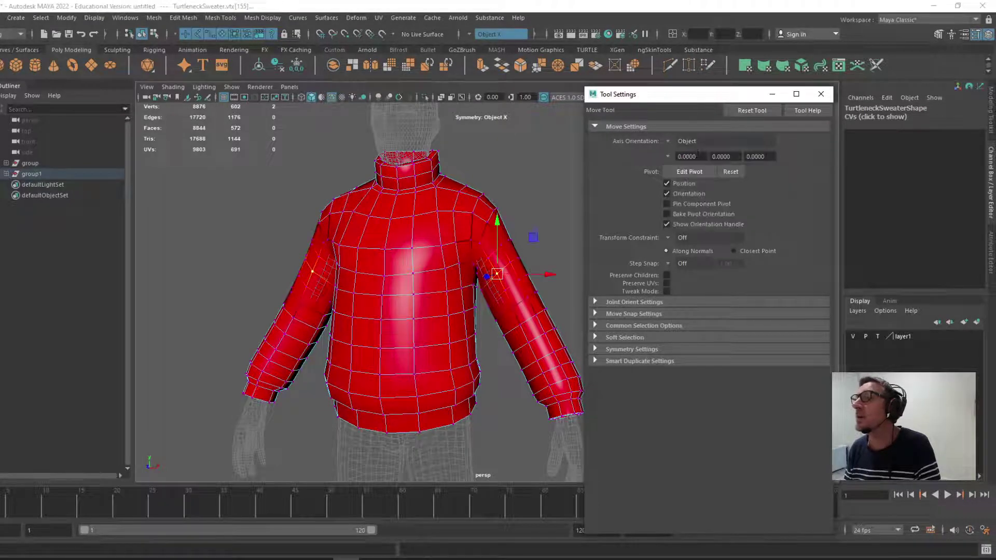
left_click(820, 93)
Step: Move the vertex at the front of the armpit slightly inward toward the torso, with symmetry on
left_click_drag(467, 291, 407, 305, "alt")
right_click_drag(407, 305, 542, 386, "alt")
left_click(466, 240)
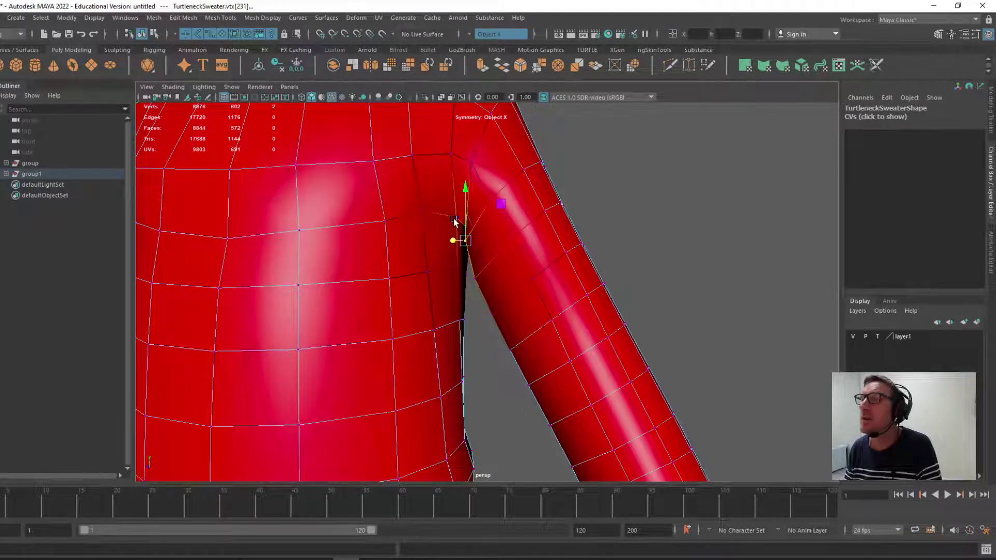
left_click(454, 218)
left_click_drag(457, 218, 449, 223)
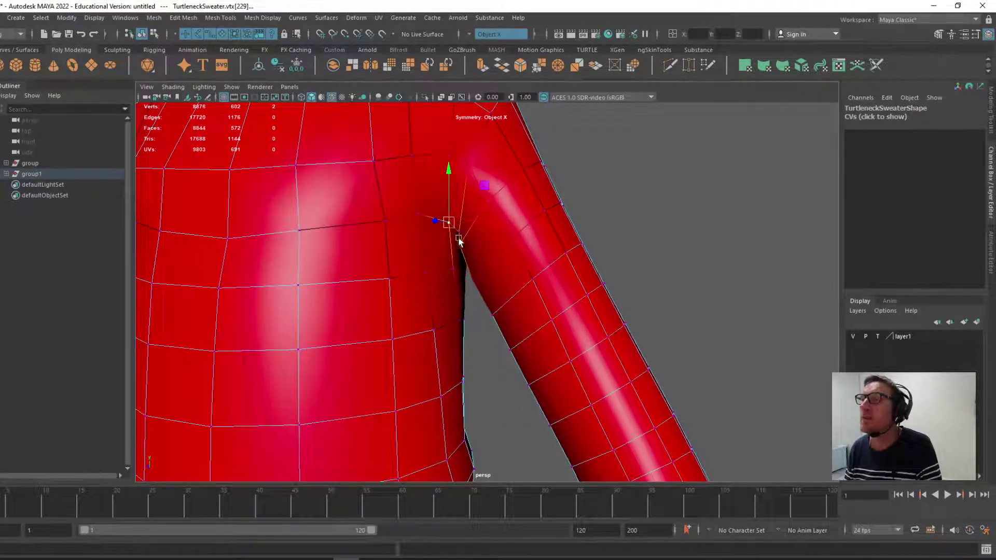
Step: Reposition the vertices under the armpit and along the inner upper sleeve to clean up the gap beside the torso
right_click_drag(458, 239, 346, 287, "alt")
left_click_drag(346, 286, 385, 284, "alt")
right_click_drag(384, 285, 551, 340, "alt")
middle_click_drag(627, 356, 488, 325, "alt")
left_click(482, 256)
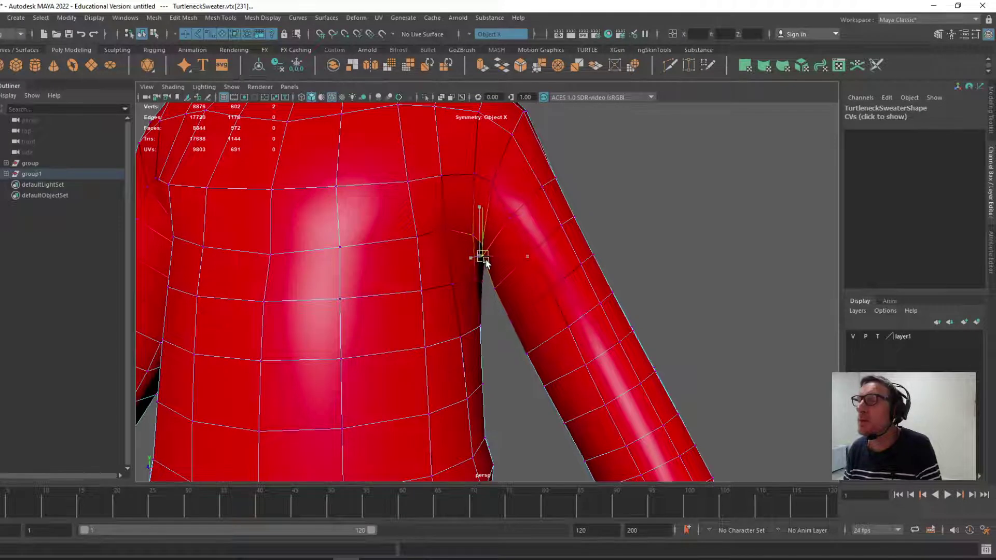
left_click_drag(486, 264, 500, 295)
left_click(483, 284)
left_click(495, 294)
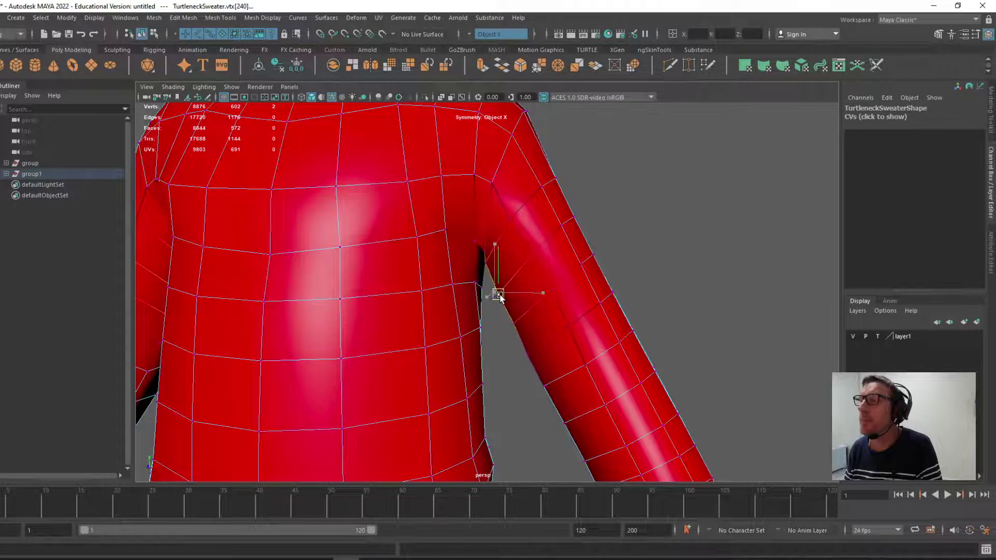
left_click(526, 356)
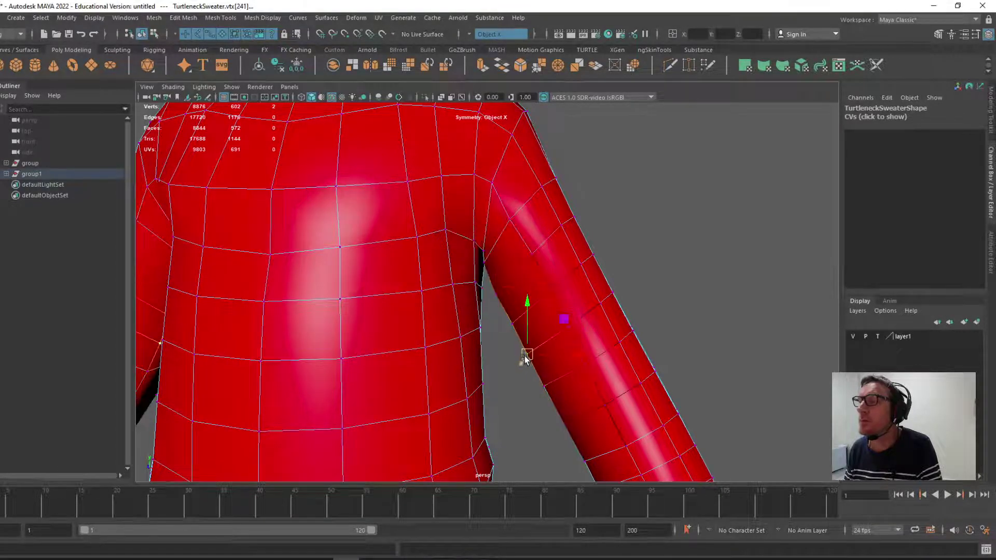
left_click_drag(526, 358, 523, 355)
right_click_drag(523, 355, 293, 307, "alt")
left_click_drag(293, 307, 371, 337, "alt")
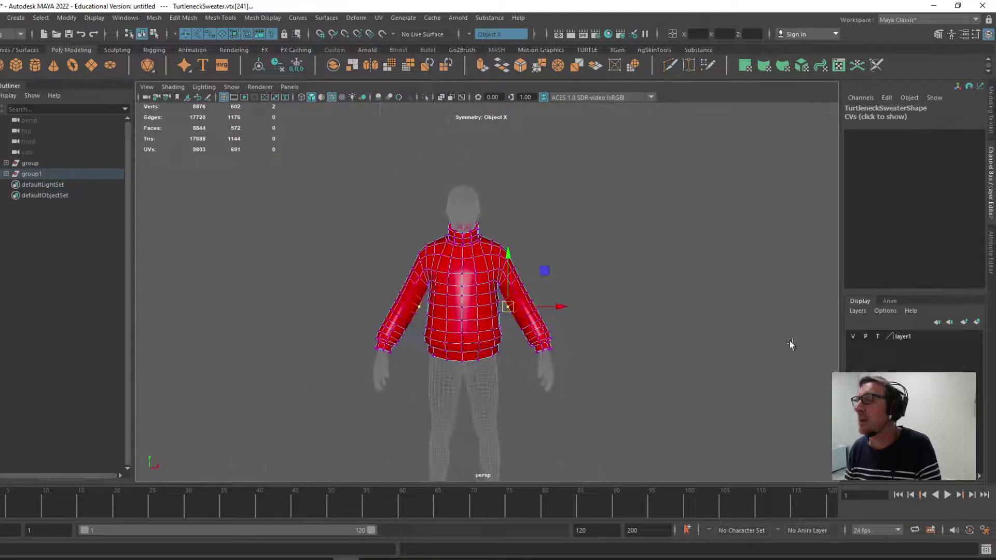
Step: Set the body's display layer back to normal display and return the sweater to object mode, selected as a whole
left_click(877, 336)
middle_click_drag(429, 301, 431, 239, "alt")
right_click_drag(450, 273, 451, 312)
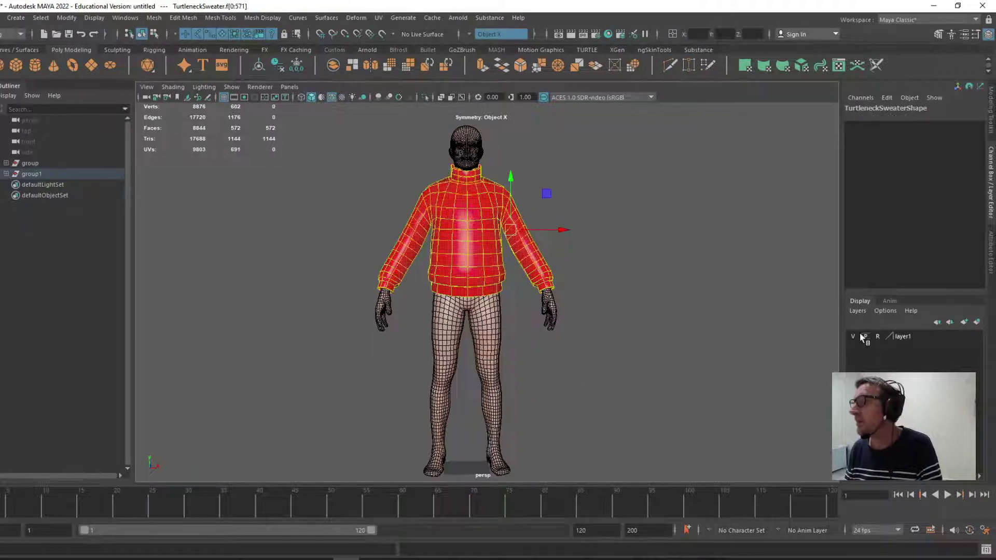
left_click(878, 336)
middle_click_drag(470, 274, 441, 322, "alt")
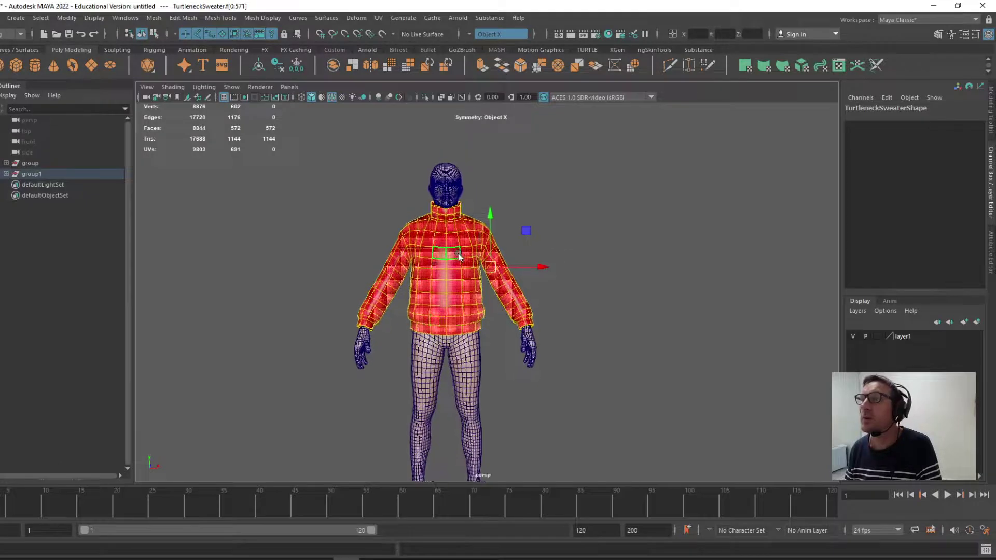
right_click_drag(457, 263, 511, 239)
left_click(430, 274)
mouse_move(431, 274)
left_mouse_down("alt")
mouse_move(395, 279)
mouse_move(426, 281)
left_mouse_up("alt")
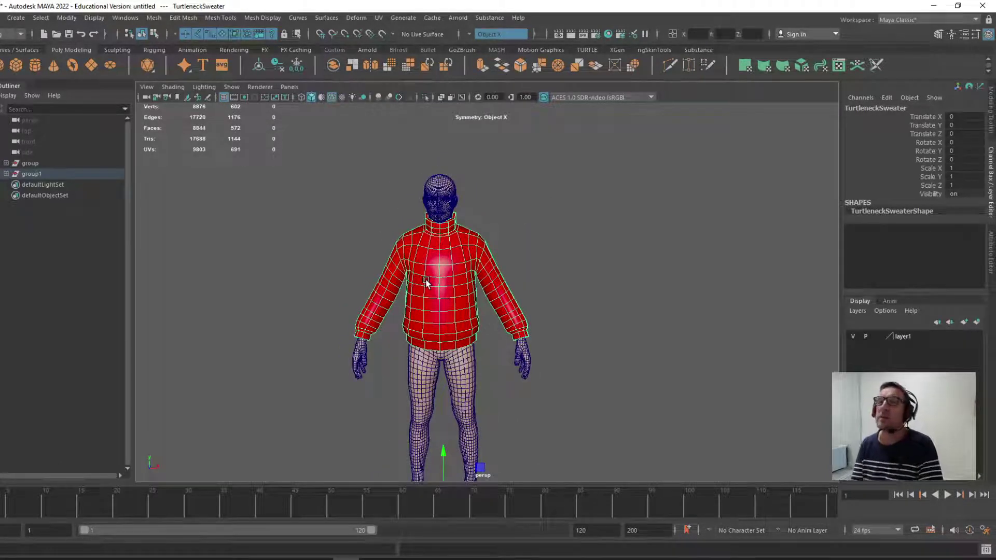
Step: Turn symmetry off
right_click_drag(442, 273, 470, 220, "alt")
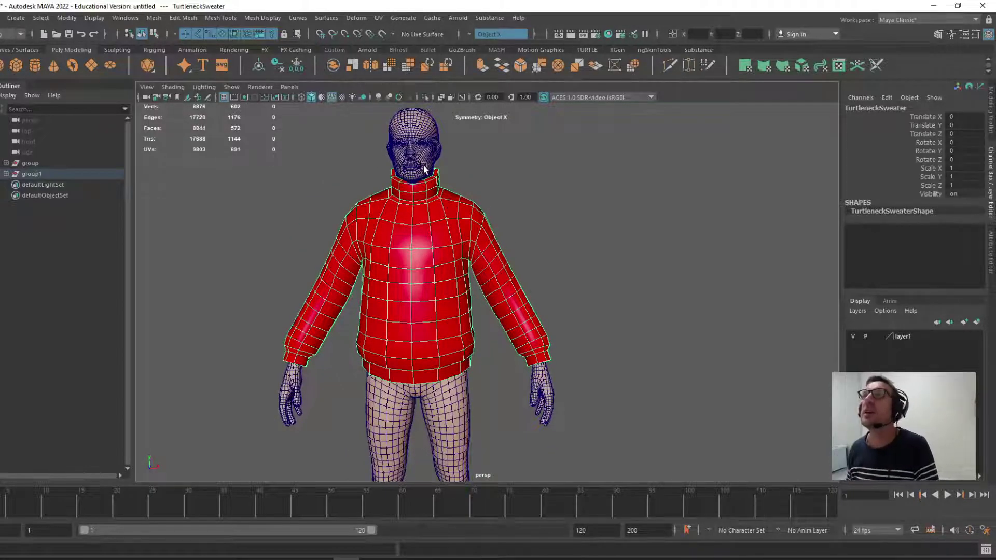
left_click(471, 35)
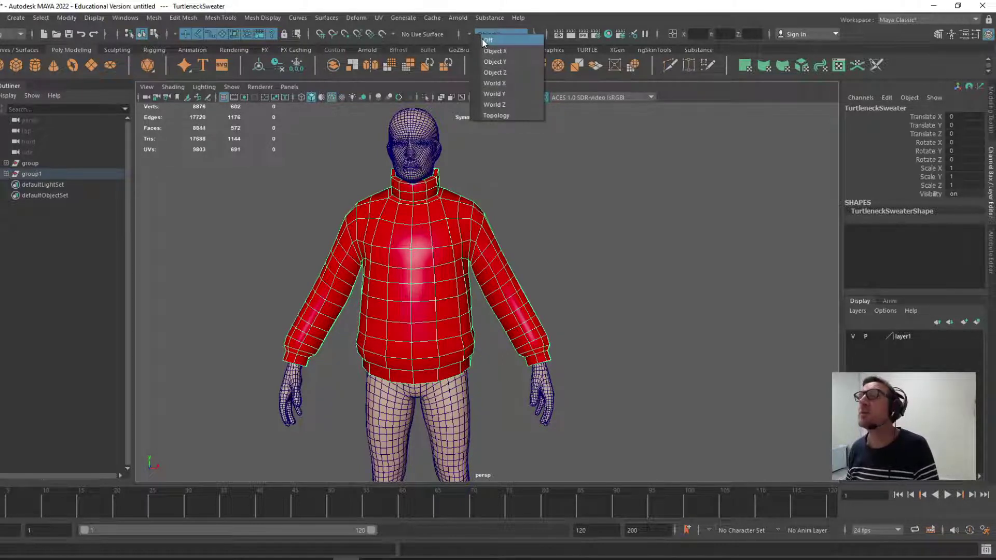
left_click(488, 41)
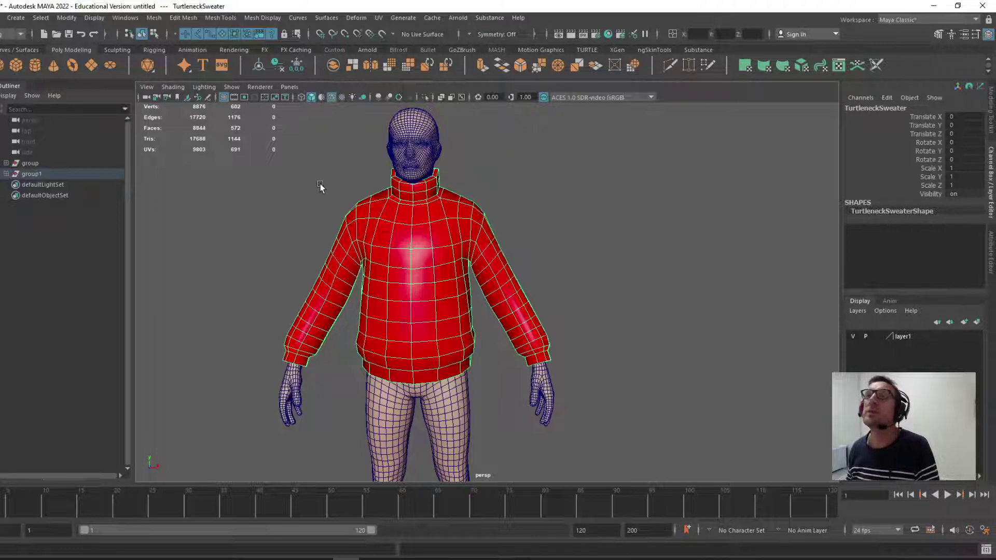
Step: Smooth the sweater mesh with 1 division and delete its construction history
left_click(154, 17)
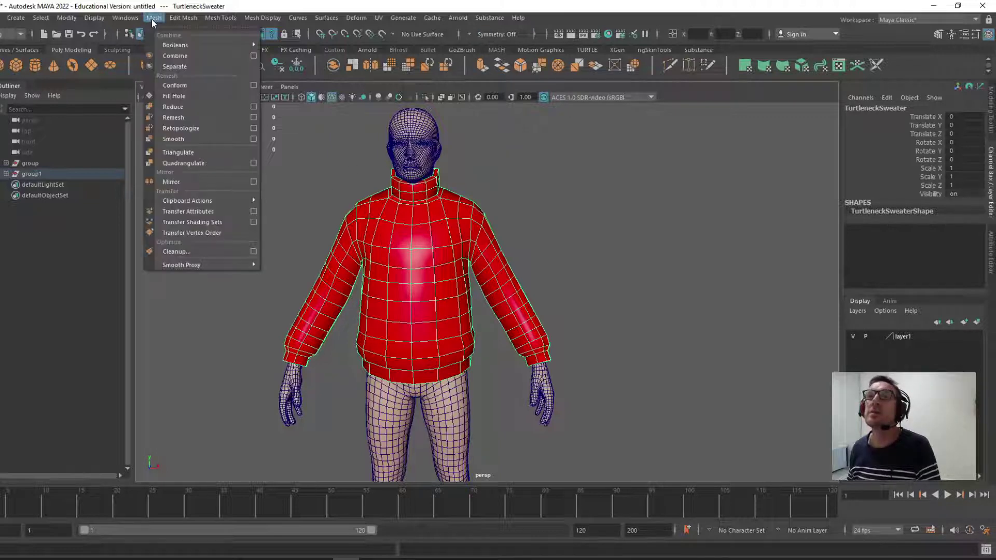
left_click(187, 141)
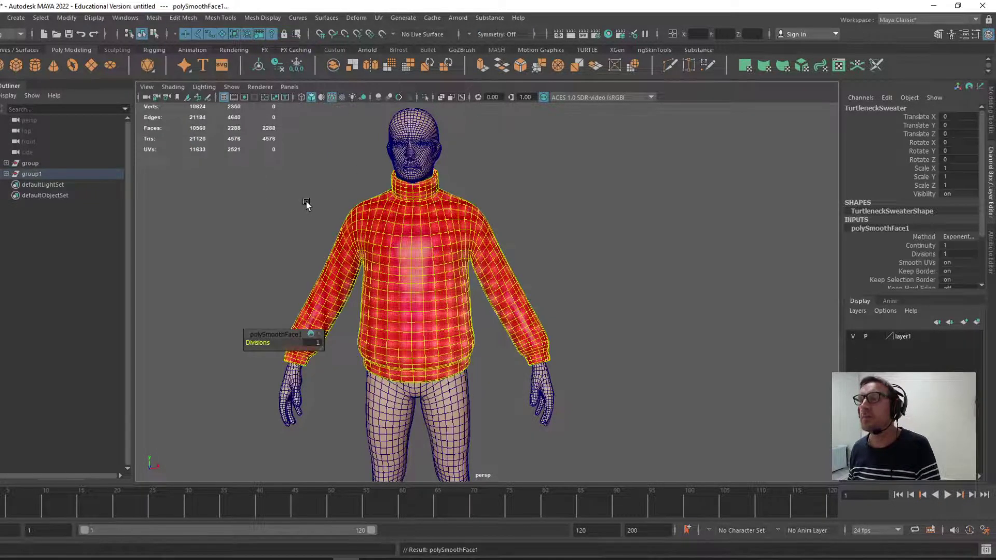
left_click(305, 206)
left_click(402, 262)
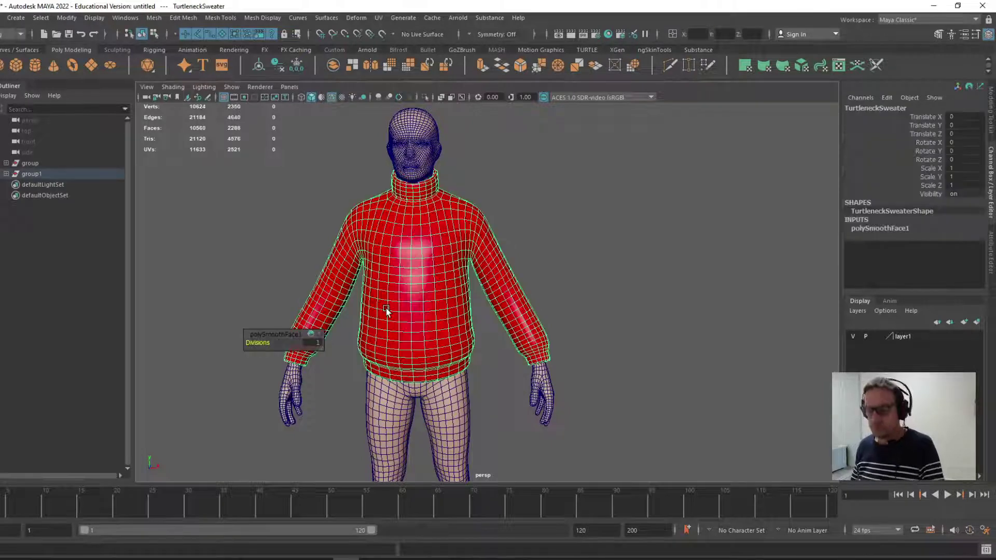
key("alt+shift+d")
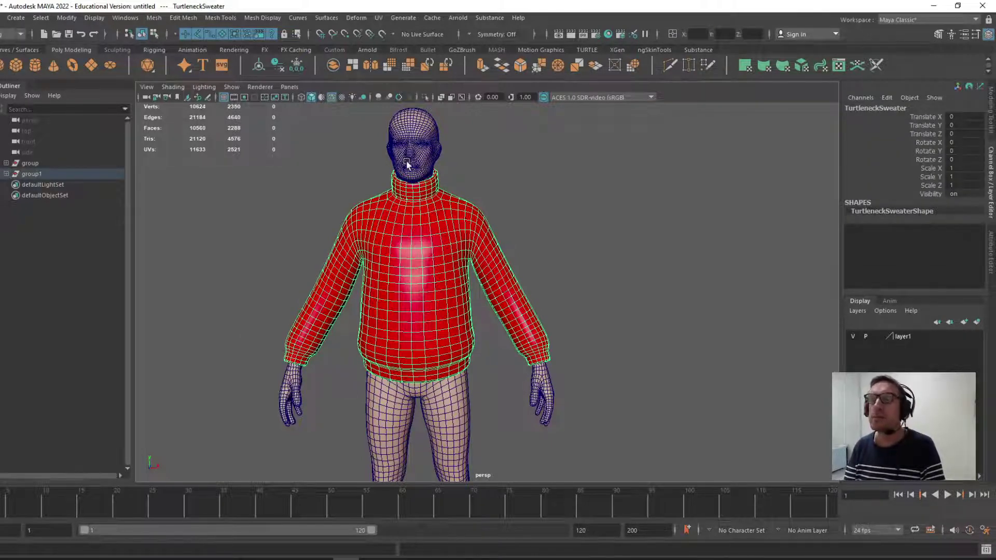
Step: Apply a Wrap deformer to the sweater with the human body as influence, using auto weight threshold and Volume falloff
left_click(410, 134, "shift")
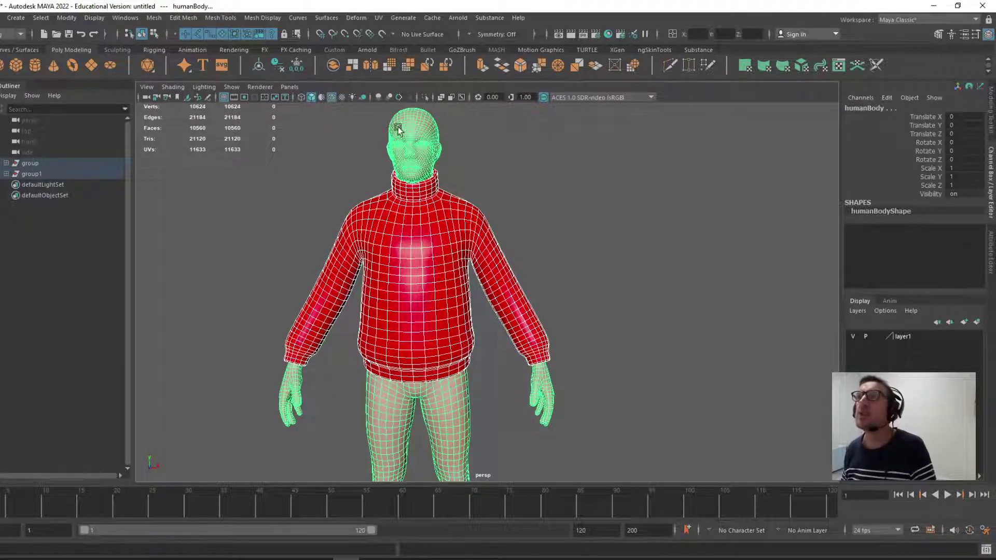
left_click(357, 17)
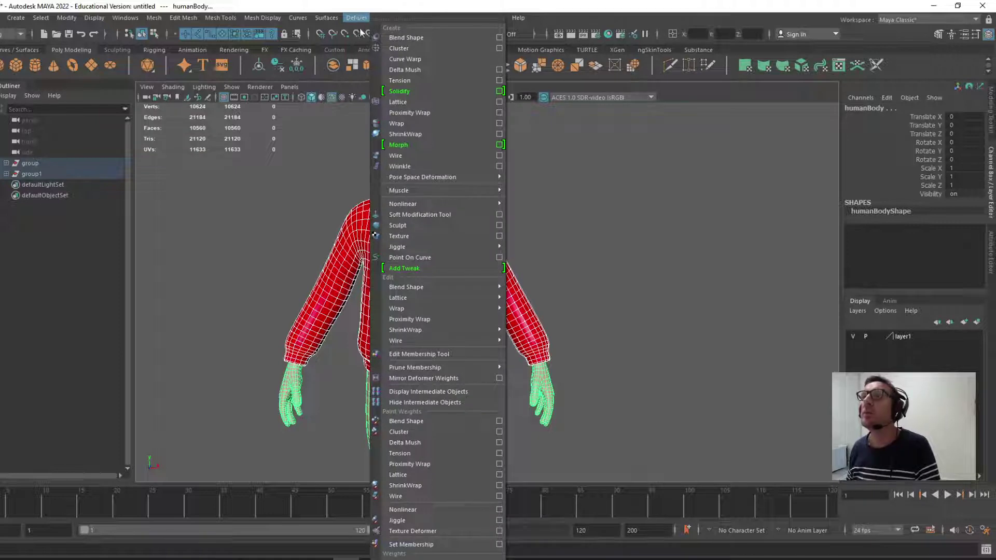
left_click(499, 124)
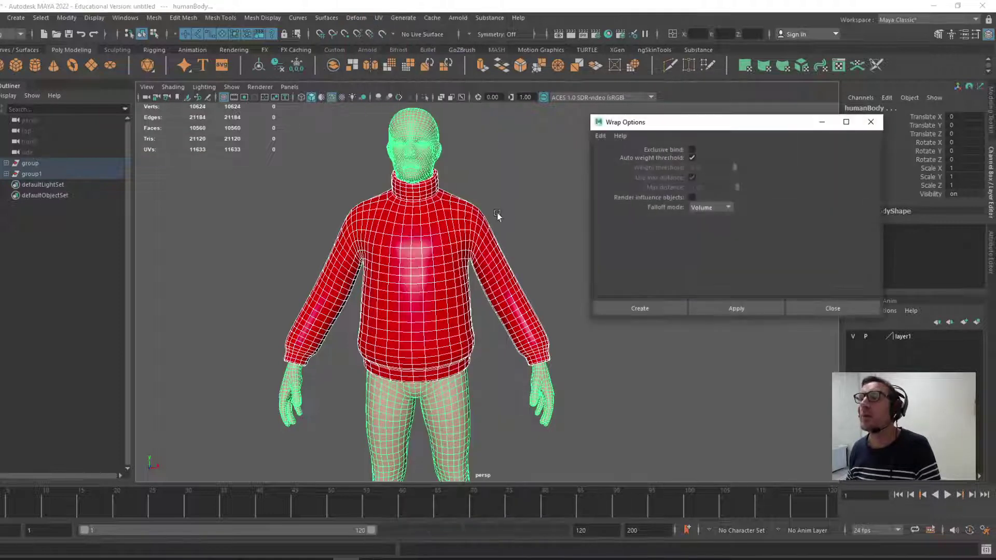
left_click_drag(718, 129, 702, 125)
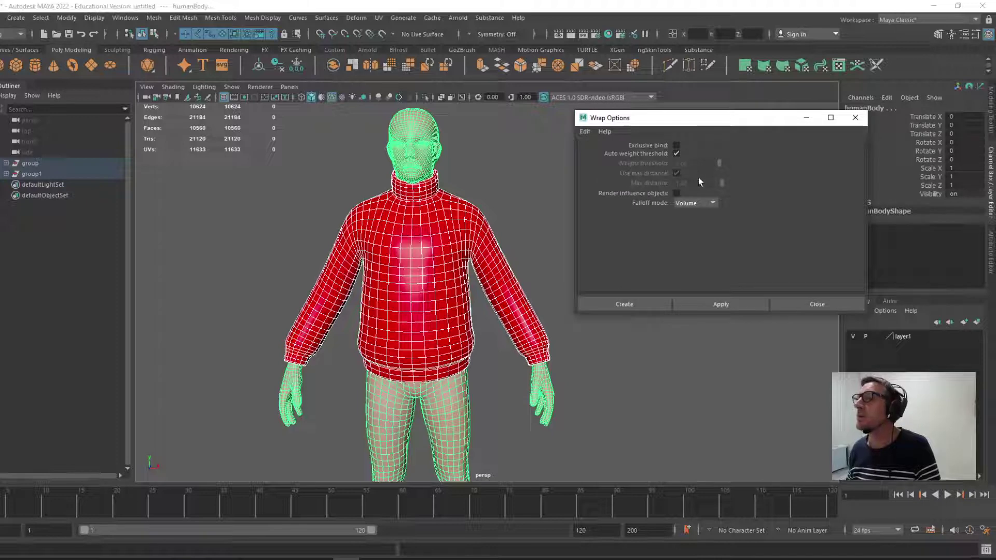
left_click(711, 203)
left_click(634, 224)
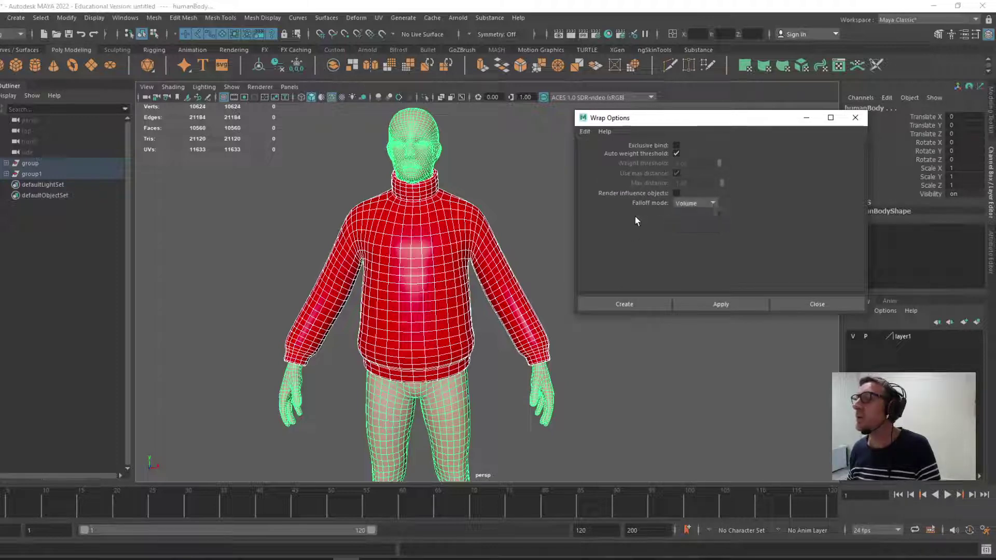
left_click(706, 308)
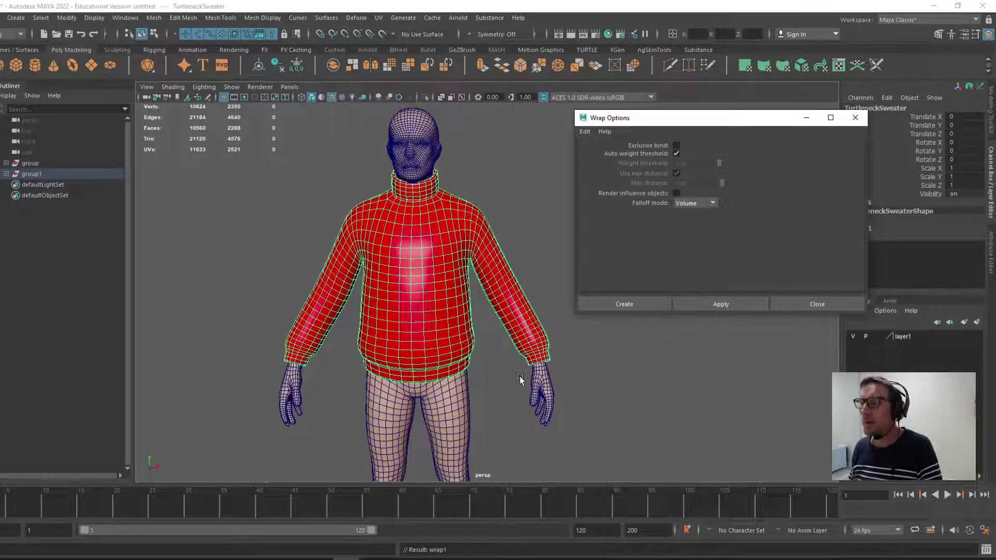
mouse_move(480, 396)
left_mouse_down("alt")
mouse_move(458, 381)
mouse_move(483, 377)
left_mouse_up("alt")
left_click(795, 306)
Step: Select the human body mesh as an object
right_click_drag(755, 332, 511, 346, "alt")
left_click(469, 332)
left_click_drag(469, 244, 498, 254, "alt")
right_click_drag(516, 248, 477, 249)
left_click(554, 338)
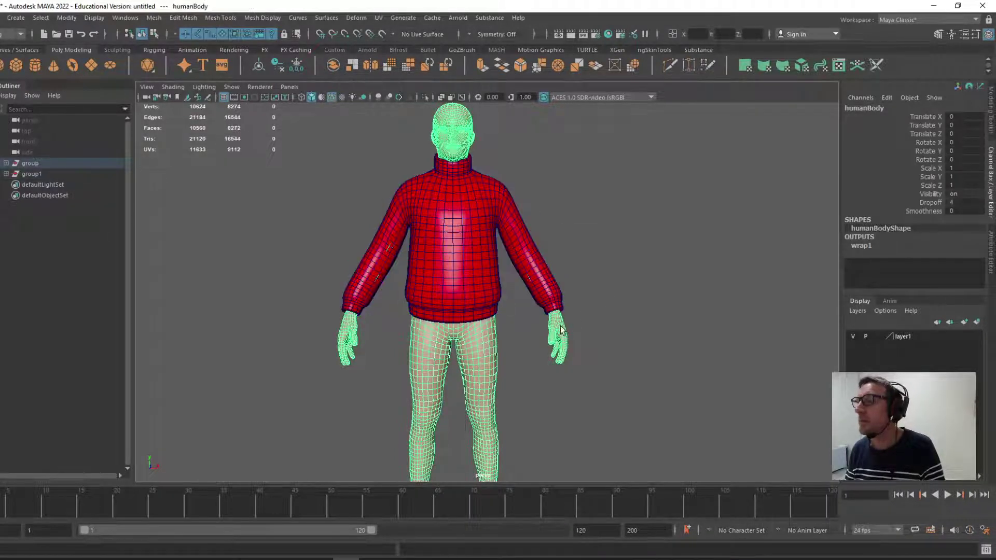
Step: Select a face on the body's left hand and grow the selection to include the whole hand and the forearm
right_click_drag(560, 273, 558, 306)
left_click(554, 323)
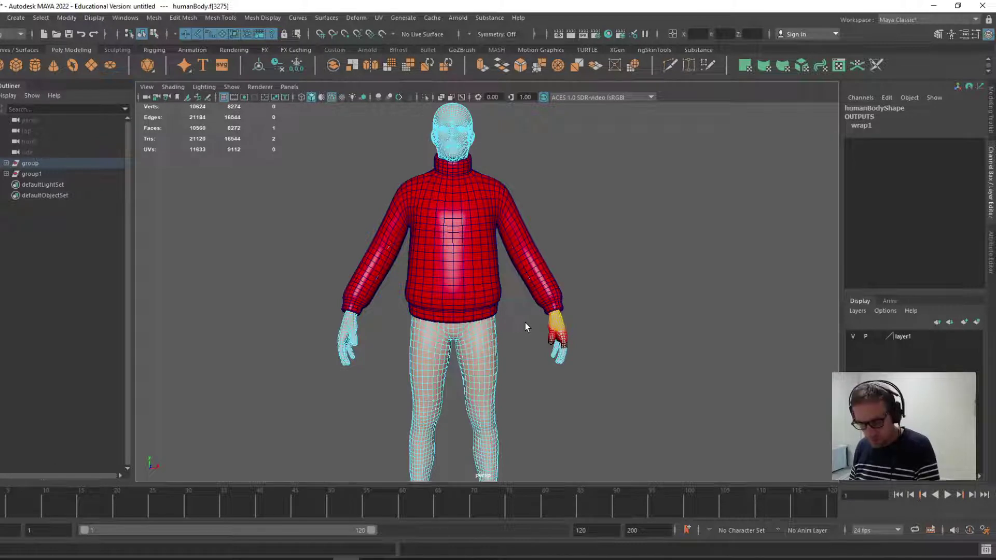
key("greater")
key("greater")
key("greater")
key("greater")
key("greater")
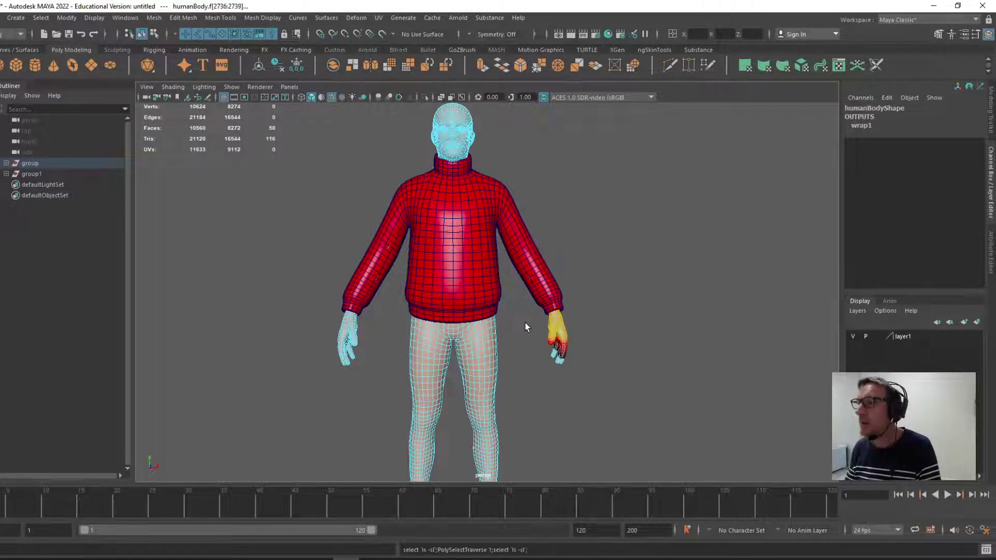
key("greater")
key("greater")
key("greater")
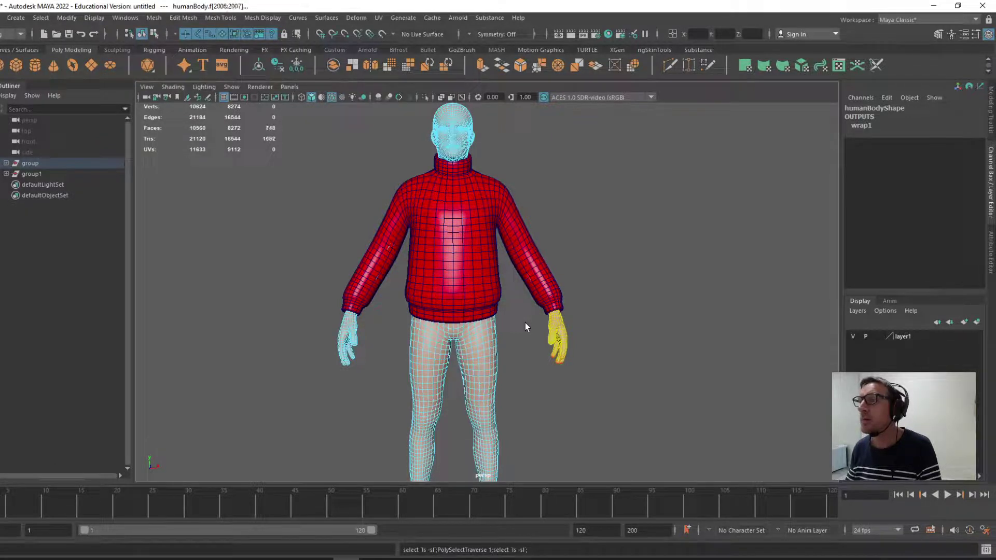
key("greater")
key("greater")
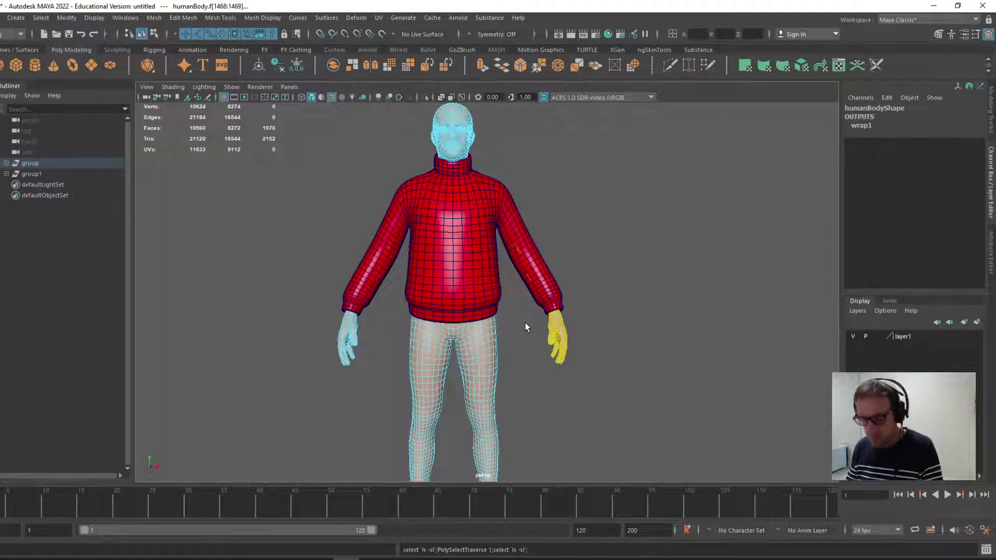
Step: Rotate the selected hand and forearm faces slightly upward and move them outward to test how the sleeve follows
key("e")
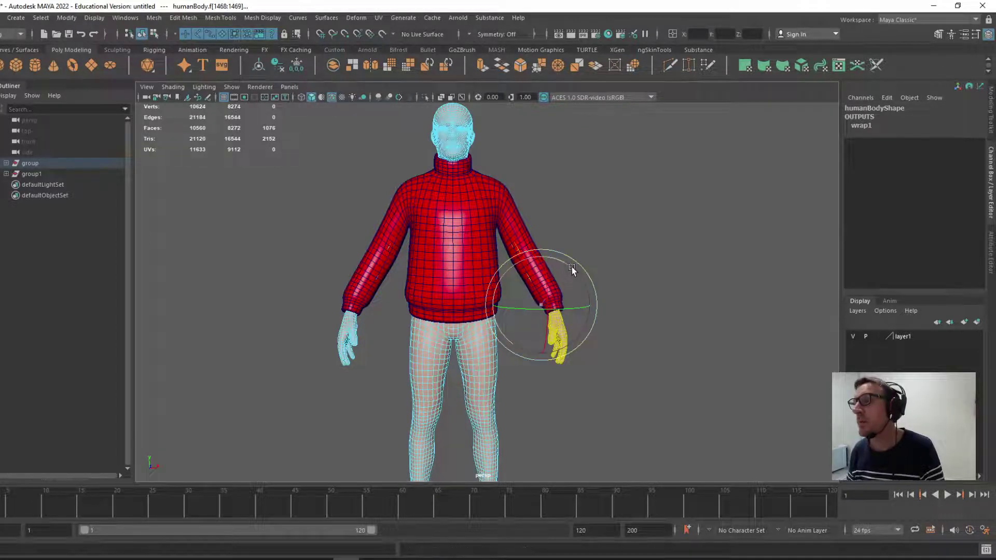
mouse_move(571, 271)
left_mouse_down()
mouse_move(562, 260)
mouse_move(578, 267)
mouse_move(561, 256)
left_mouse_up()
key("w")
mouse_move(545, 306)
left_mouse_down()
mouse_move(556, 280)
mouse_move(555, 297)
left_mouse_up()
Step: Undo the hand's move and rotation and the face selections until the whole body is selected as an object
key("ctrl+z")
key("ctrl+z")
key("ctrl+z")
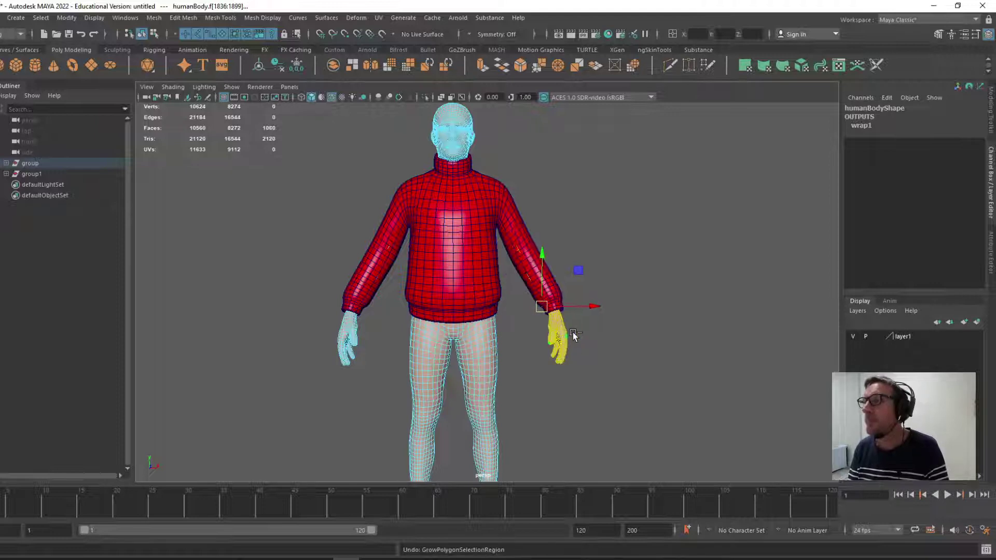
key("ctrl+z")
key("ctrl+z")
key("ctrl+z")
key("ctrl+z")
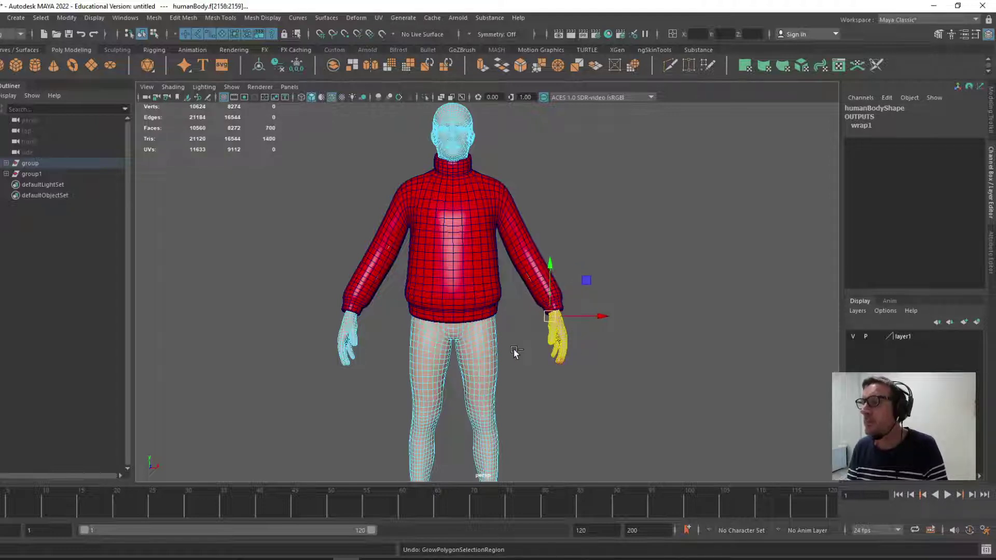
key("ctrl+z")
key("ctrl+z")
key("ctrl+z")
key("ctrl+z")
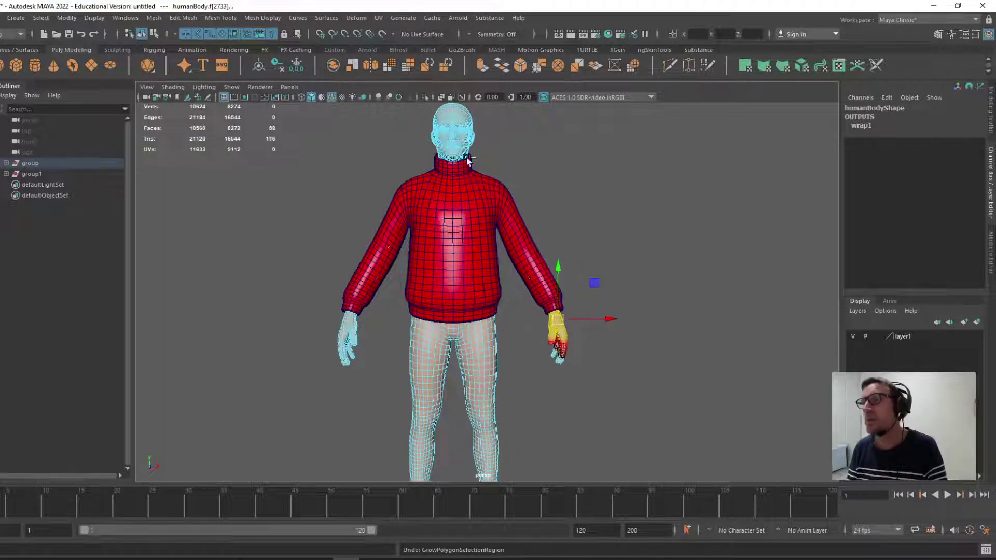
key("ctrl+z")
key("ctrl+z")
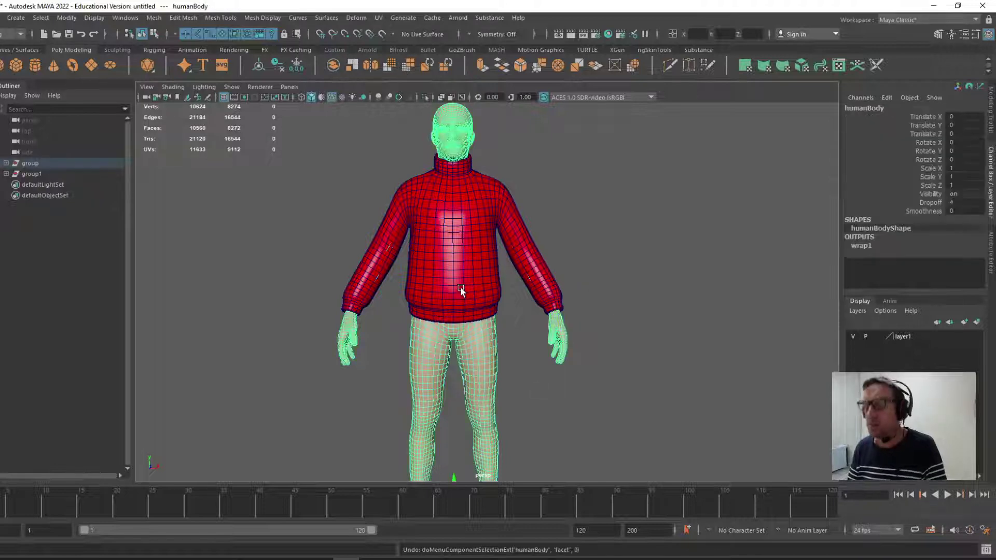
Step: Examine the sweater's fit around the waist, torso and sleeves from the front and the side
left_click_drag(453, 238, 452, 267, "alt")
middle_click_drag(452, 316, 451, 251, "alt")
right_click_drag(451, 251, 615, 373, "alt")
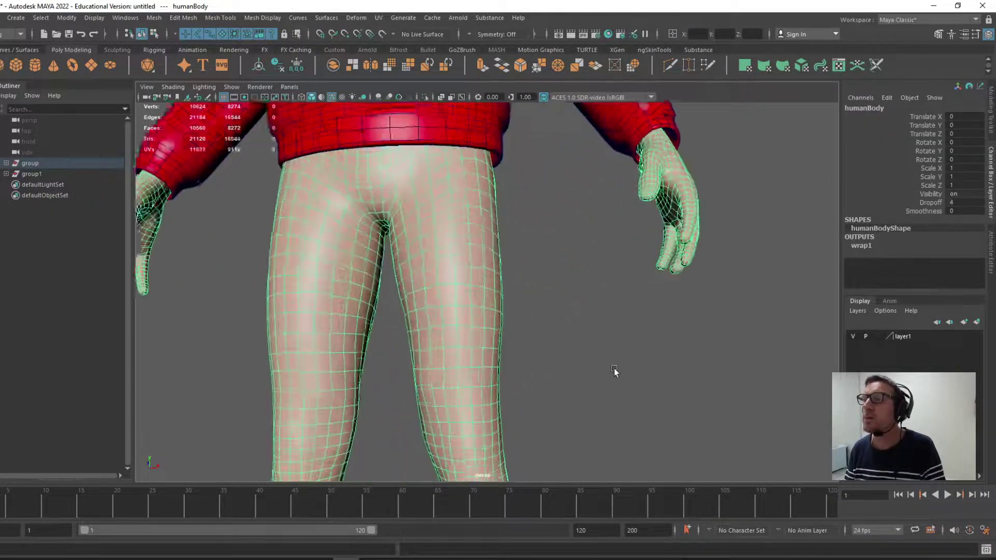
middle_click_drag(446, 236, 627, 402, "alt")
right_click_drag(627, 402, 595, 397, "alt")
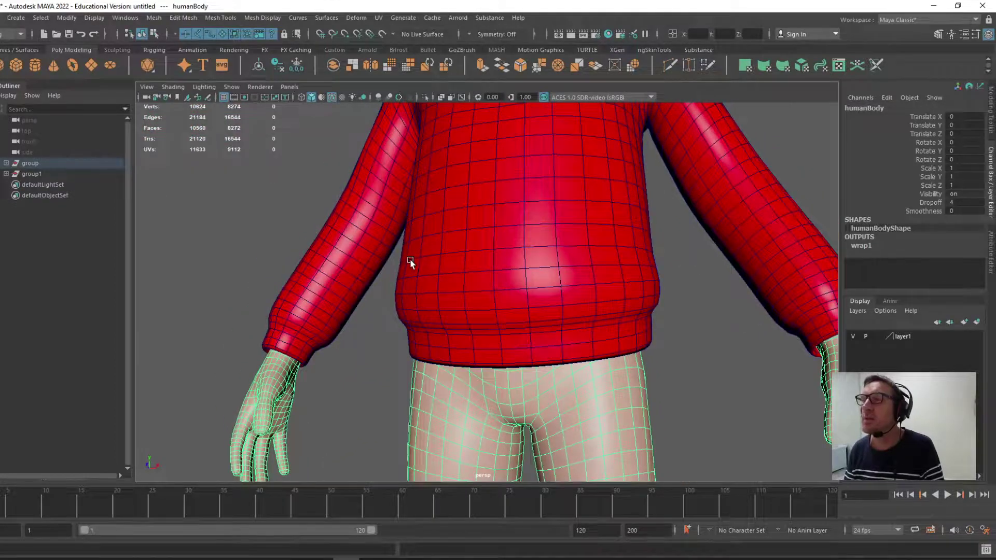
left_click_drag(471, 297, 454, 293, "alt")
right_click_drag(576, 312, 415, 300, "alt")
left_click_drag(415, 301, 352, 271, "alt")
middle_click_drag(351, 270, 372, 378, "alt")
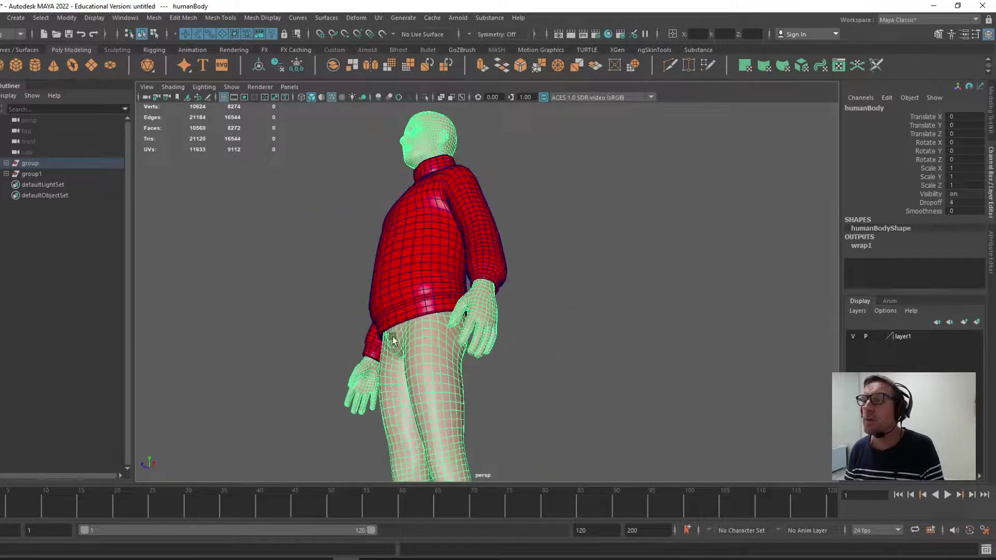
Step: Edit the body's vertices and try to pull a vertex at the lower belly forward with soft selection
right_click_drag(403, 332, 362, 274)
left_click_drag(369, 316, 378, 332, "alt")
right_click_drag(403, 337, 484, 379, "alt")
left_click_drag(483, 379, 361, 336, "alt")
left_click(363, 233)
left_click_drag(320, 379, 318, 377)
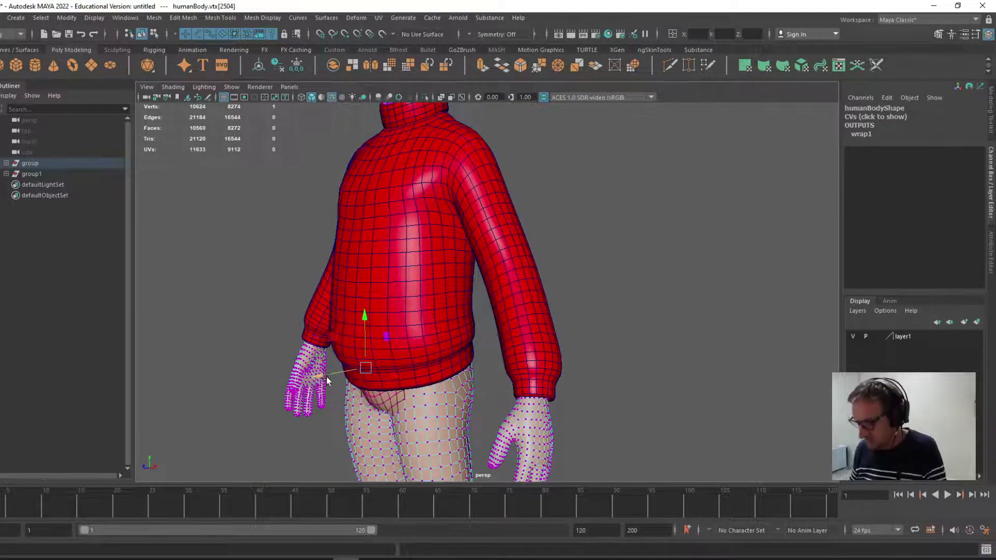
Step: Select a vertex on the front of the body's belly and adjust the soft selection radius, checking the falloff in wireframe
left_click(349, 388)
left_click(350, 366)
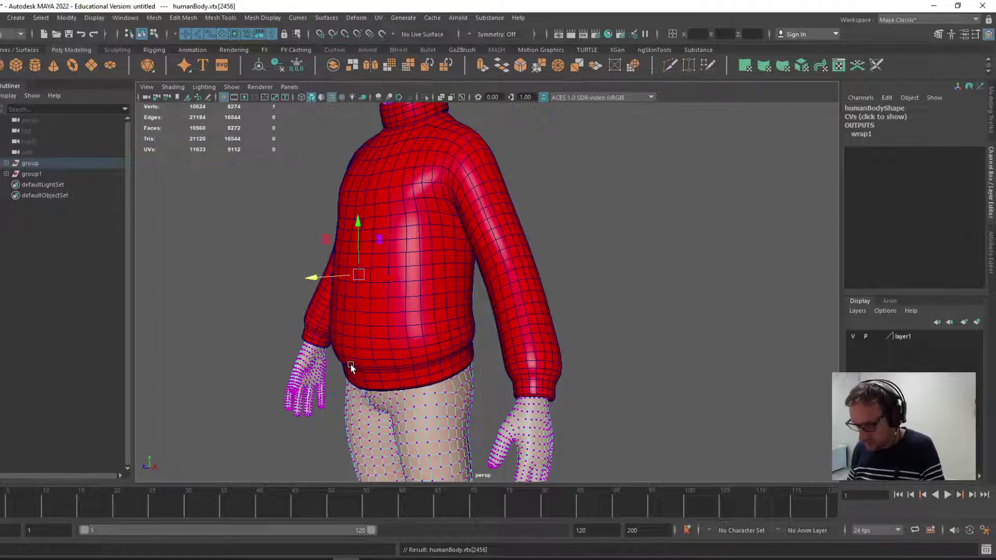
key("b")
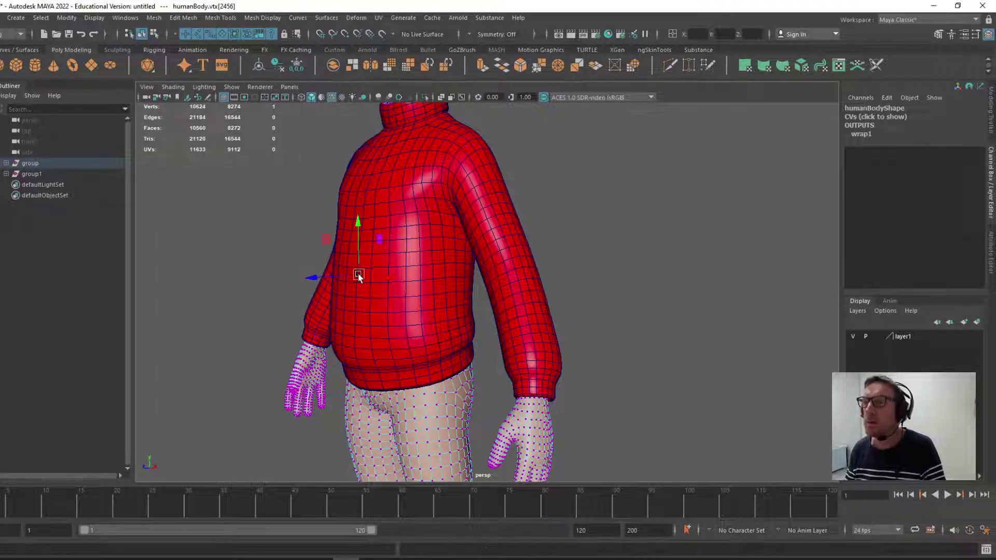
left_click_drag(358, 276, 439, 324)
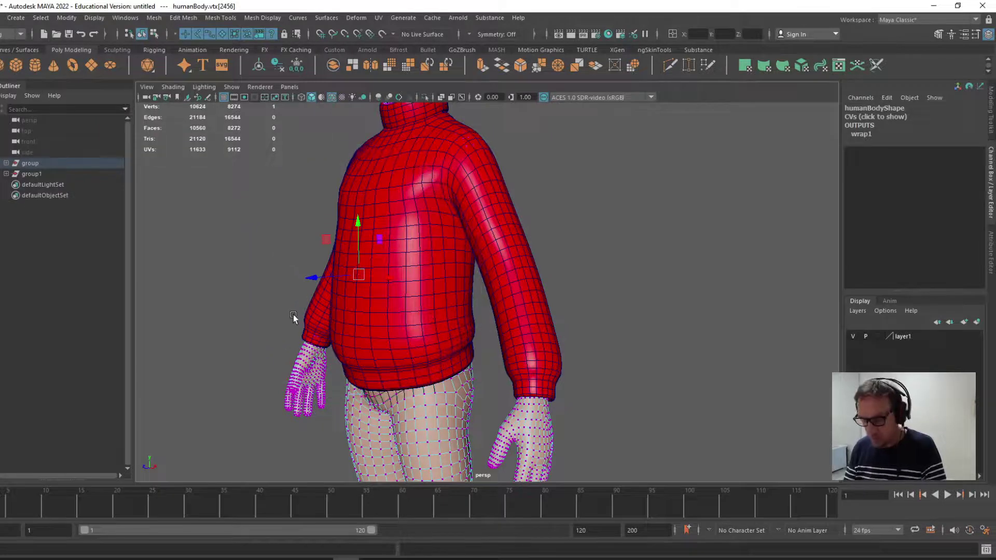
key("4")
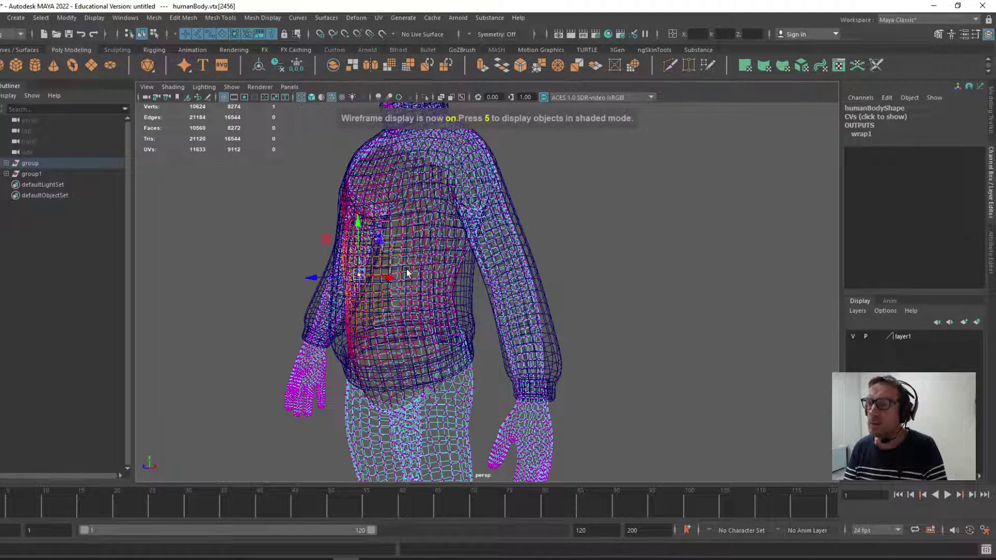
key("5")
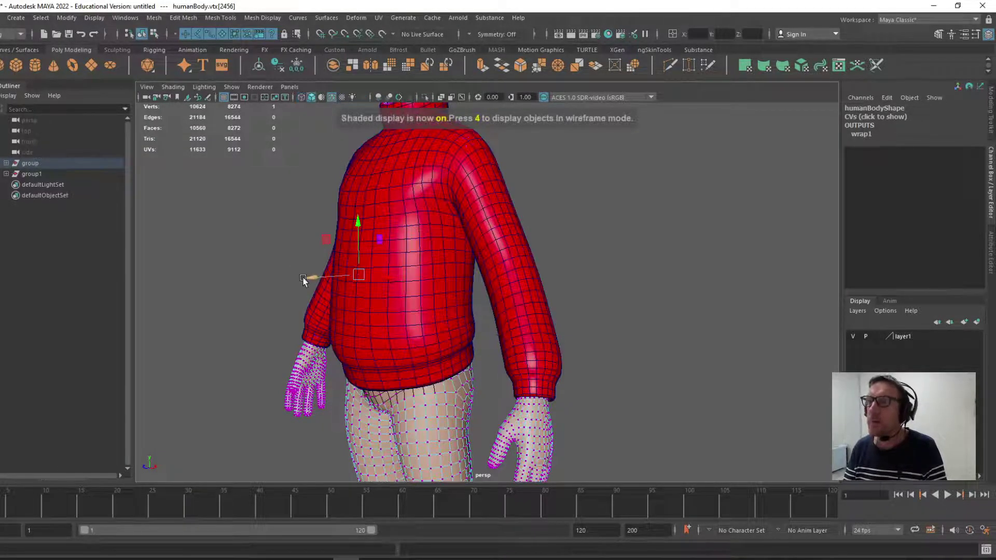
Step: Move the soft-selected belly vertices along the Z axis to test how the wrapped sweater follows
left_click_drag(313, 280, 316, 301)
scroll(393, 397, "down", 3)
left_click_drag(387, 381, 492, 270, "alt")
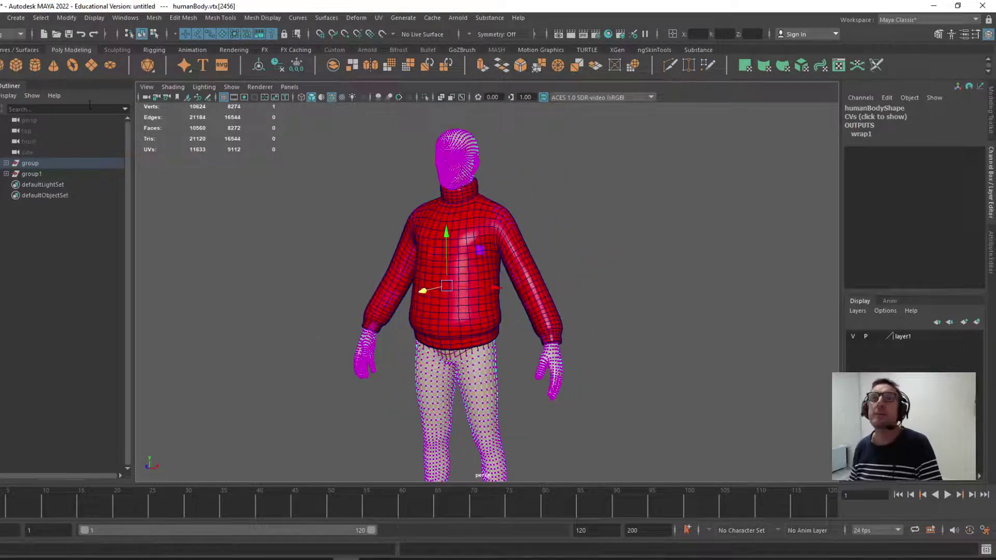
Step: Create a new empty scene without saving the changes to the current one
left_click(0, 17)
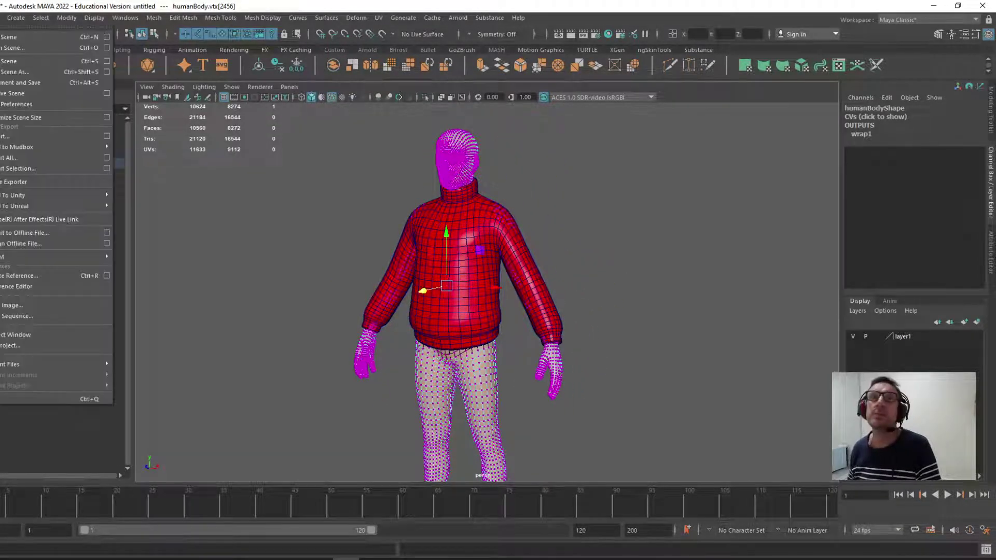
left_click(15, 36)
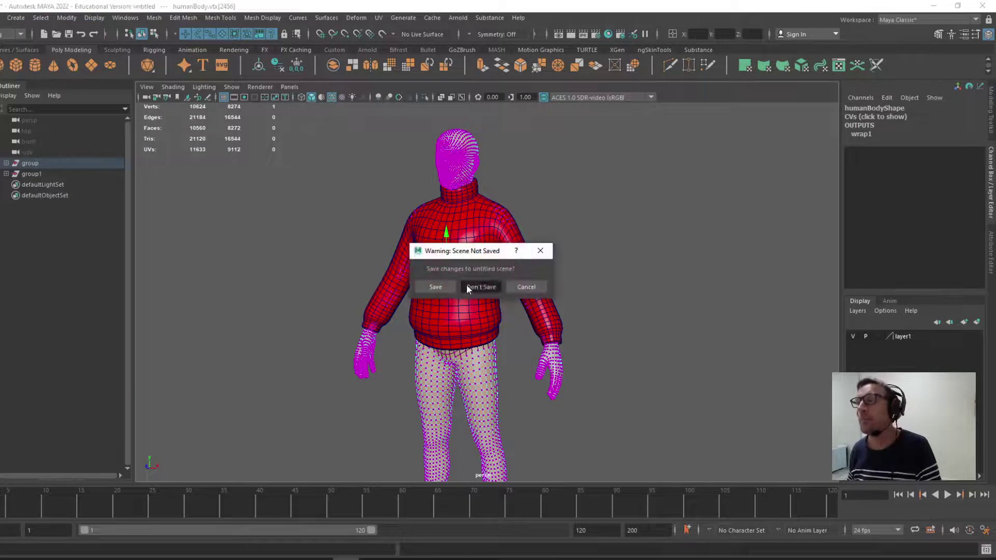
left_click(465, 285)
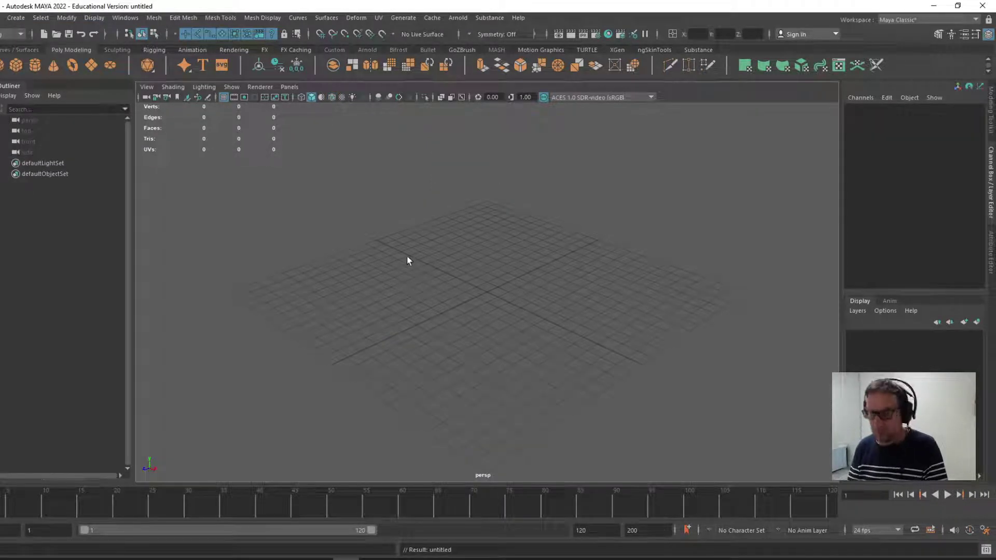
Step: Create a polygon plane at the grid's origin and scale it uniformly to about 11.62
left_click_drag(408, 260, 384, 296, "alt")
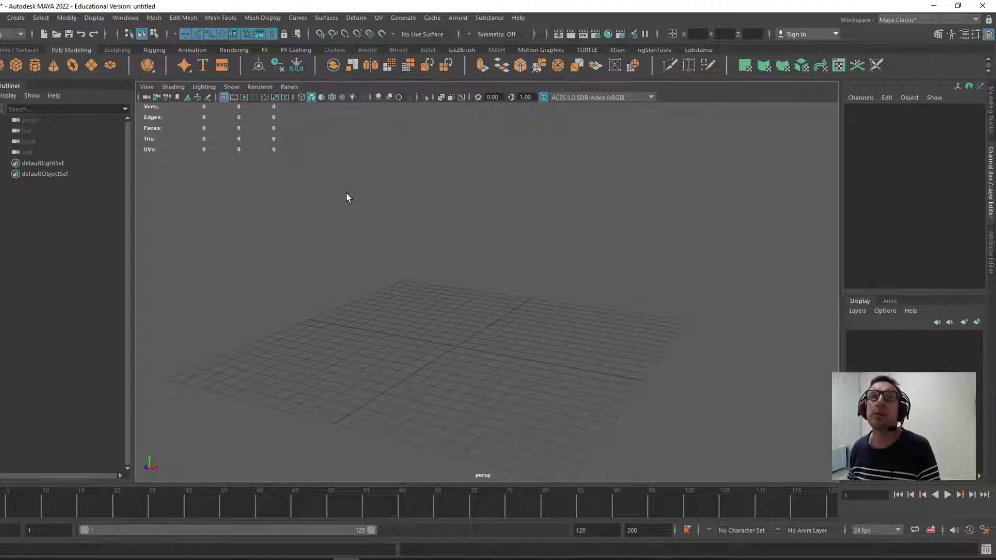
left_click(91, 65)
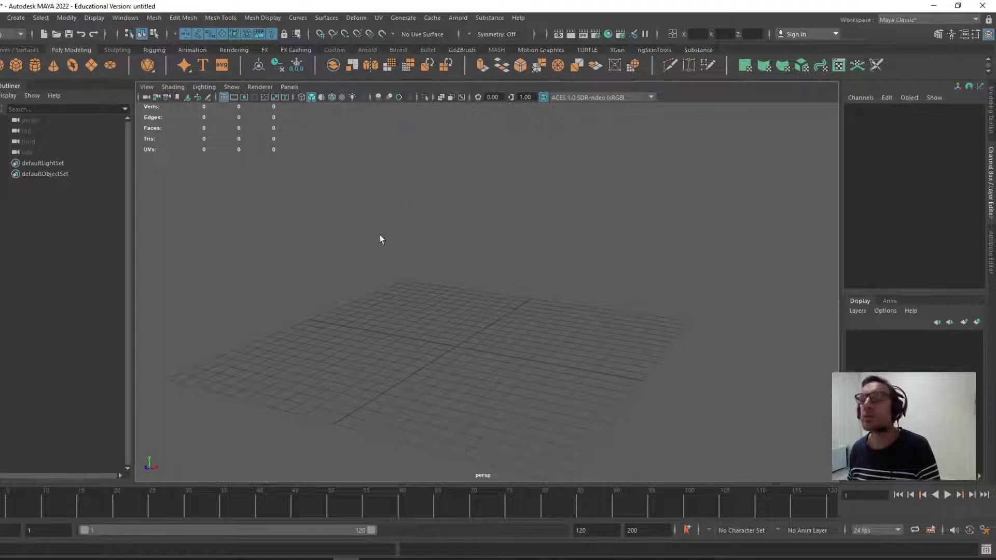
left_click(443, 351)
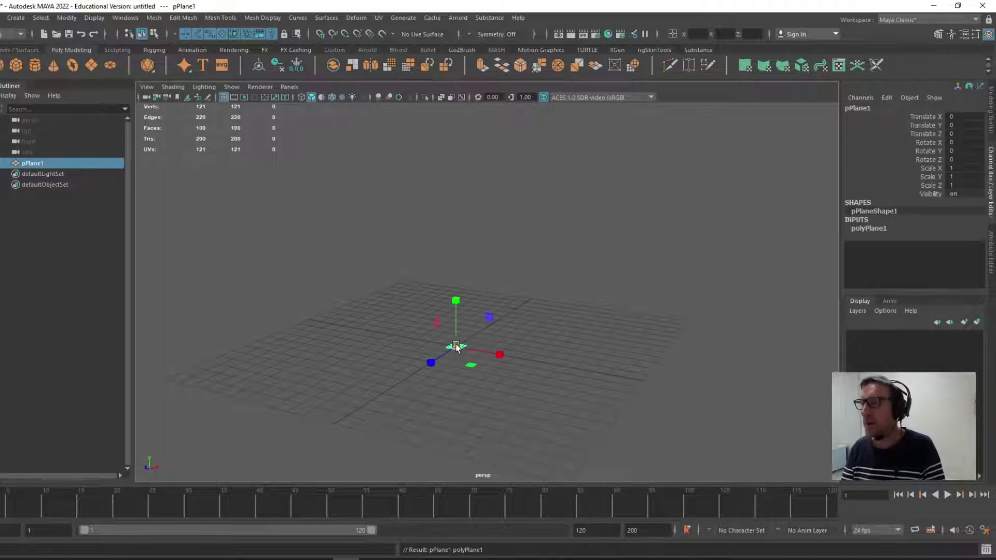
left_click_drag(456, 346, 567, 407)
key("e")
mouse_move(445, 322)
left_mouse_down()
mouse_move(429, 389)
mouse_move(449, 332)
left_mouse_up()
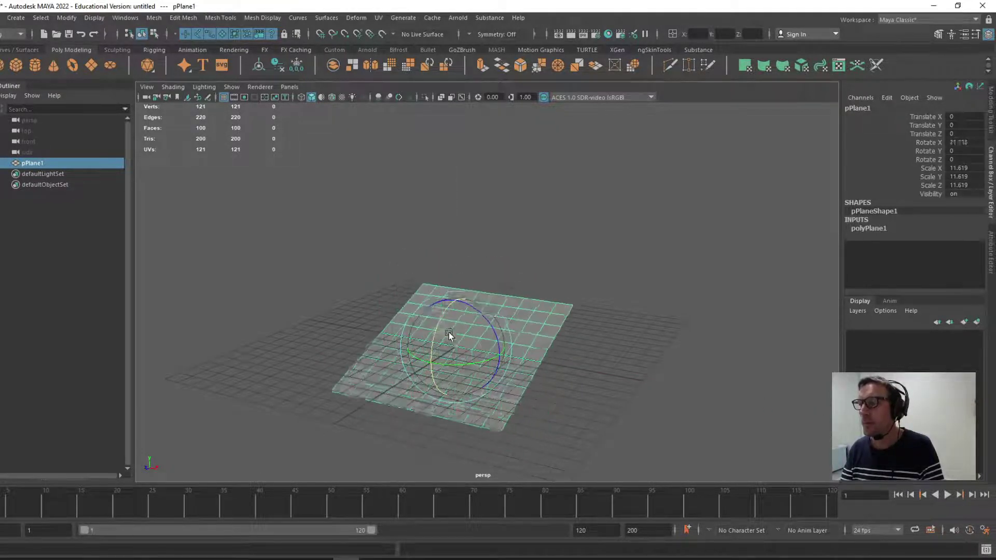
key("ctrl+z")
key("ctrl+z")
key("ctrl+z")
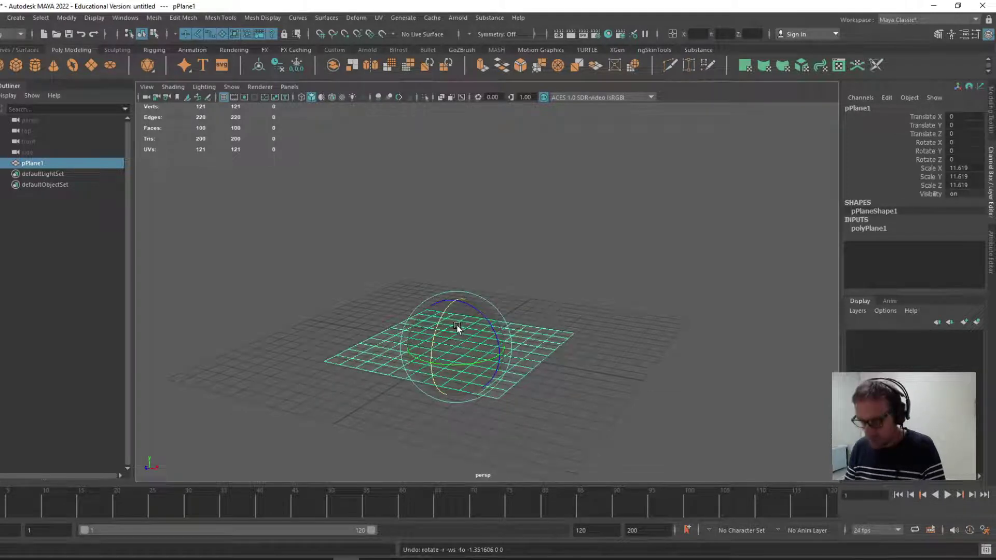
Step: Stand the plane upright by rotating it 90 degrees about X and raise it to a Translate Y of about 6.5
mouse_move(447, 309)
left_mouse_down()
mouse_move(416, 393)
mouse_move(453, 340)
mouse_move(459, 297)
left_mouse_up()
key("w")
middle_click_drag(387, 285, 344, 313, "alt")
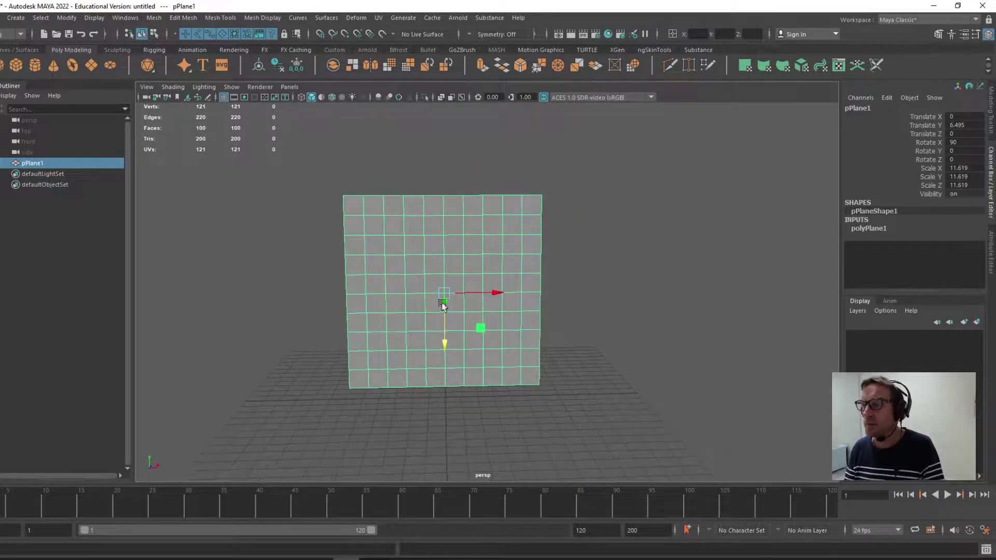
Step: Select every other inner vertex along the plane's bottom edge and move the four vertices up to form a zigzag hem
right_click(374, 379)
left_click(327, 288)
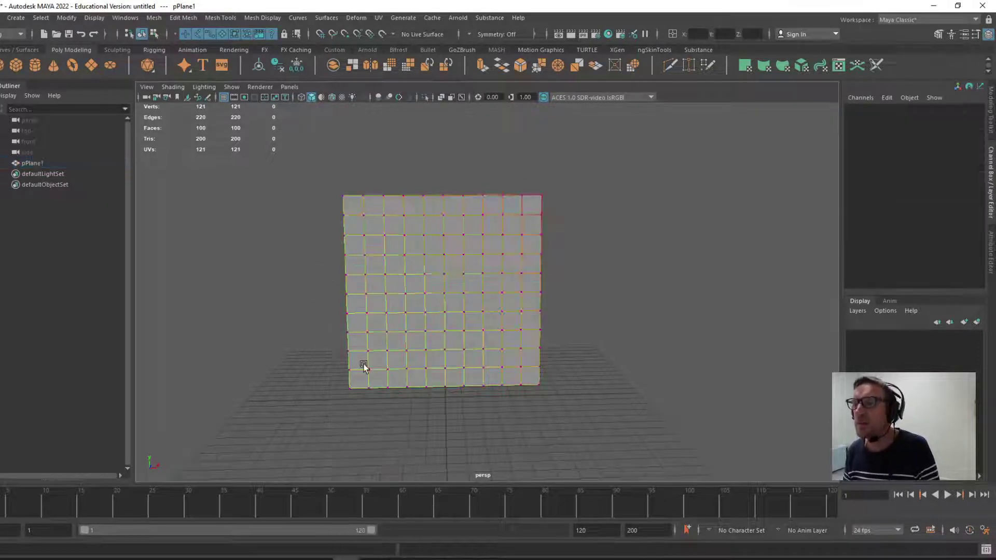
left_click(390, 389)
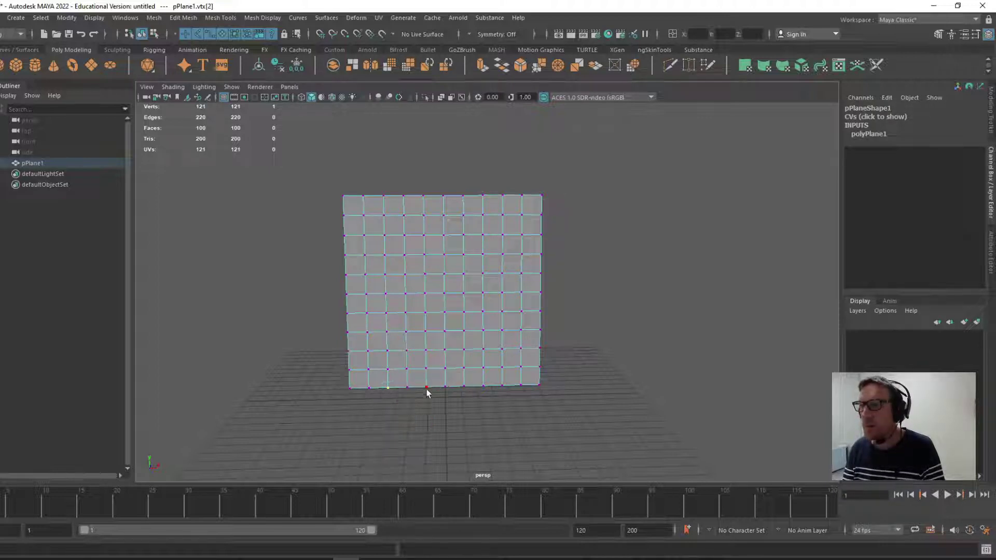
left_click(499, 387, "shift")
key("w")
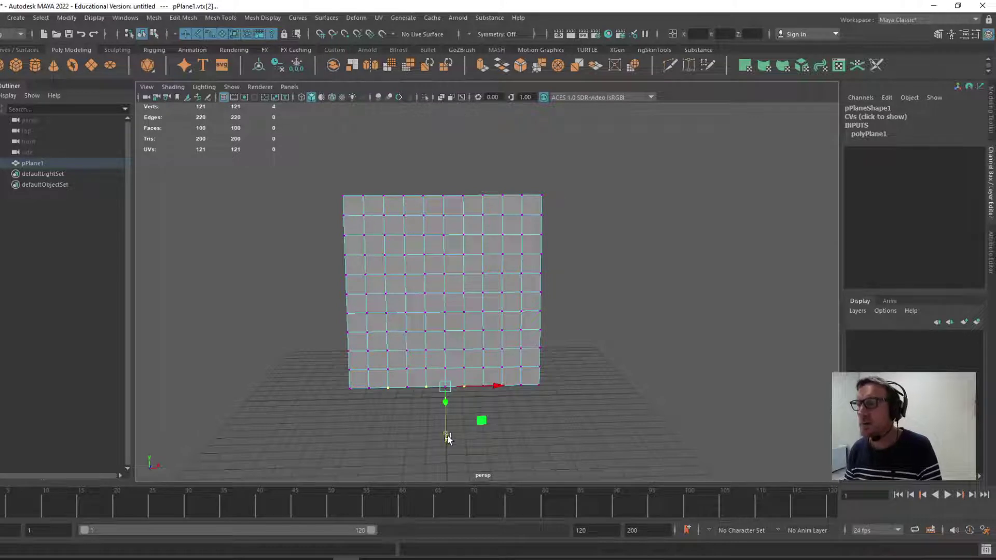
left_click_drag(446, 435, 448, 426)
Step: Raise the plane's two bottom corner vertices to match the zigzag, return to object mode and delete the plane's construction history
left_click(349, 390)
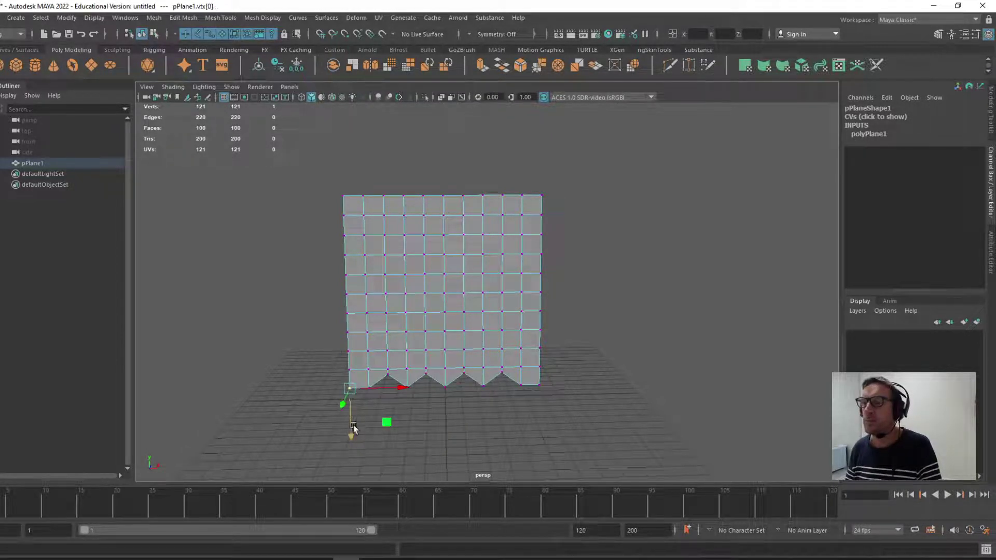
left_click_drag(352, 433, 353, 421)
left_click(541, 387)
left_click_drag(536, 429, 538, 420)
right_click_drag(463, 277, 445, 336)
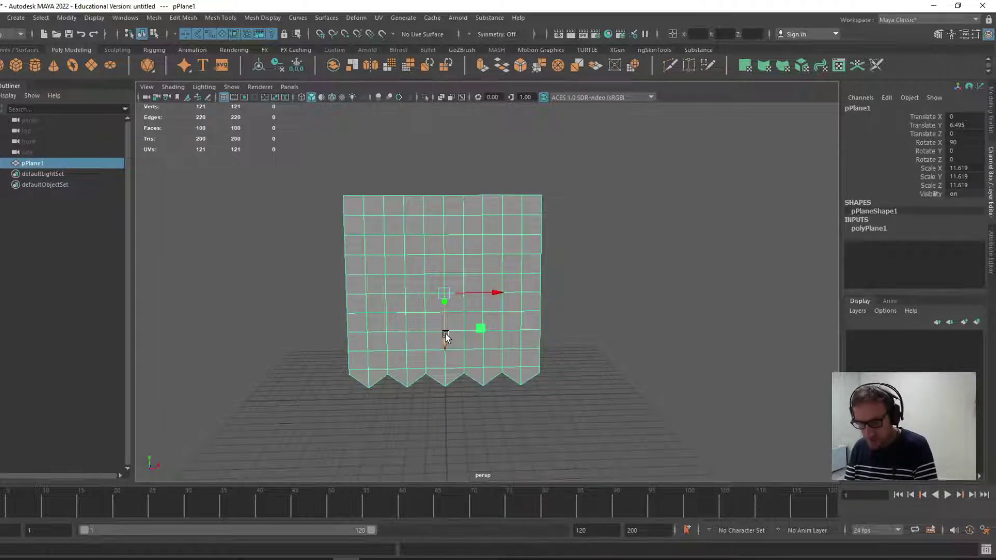
key("alt+shift+d")
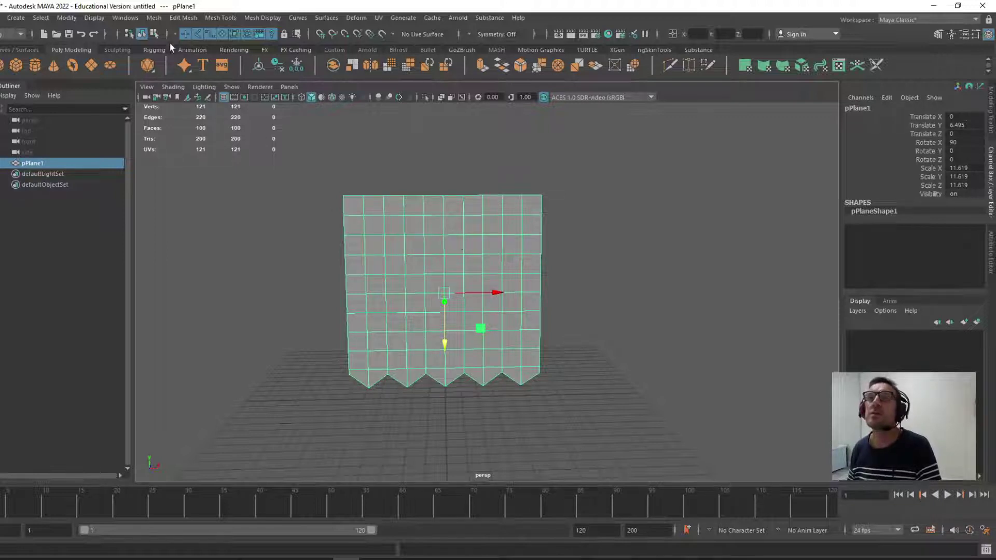
Step: Try smoothing the plane with one division and undo it
left_click(154, 18)
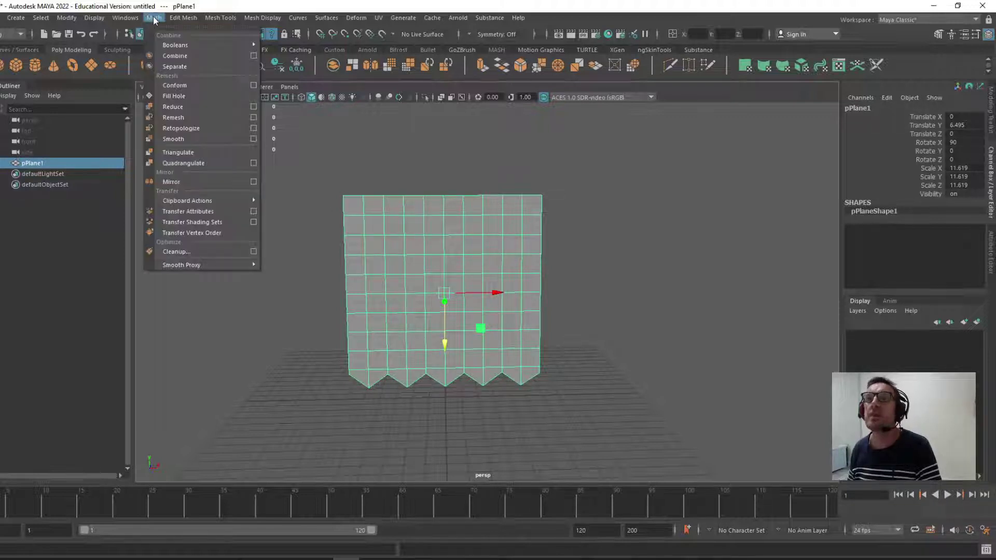
left_click(168, 138)
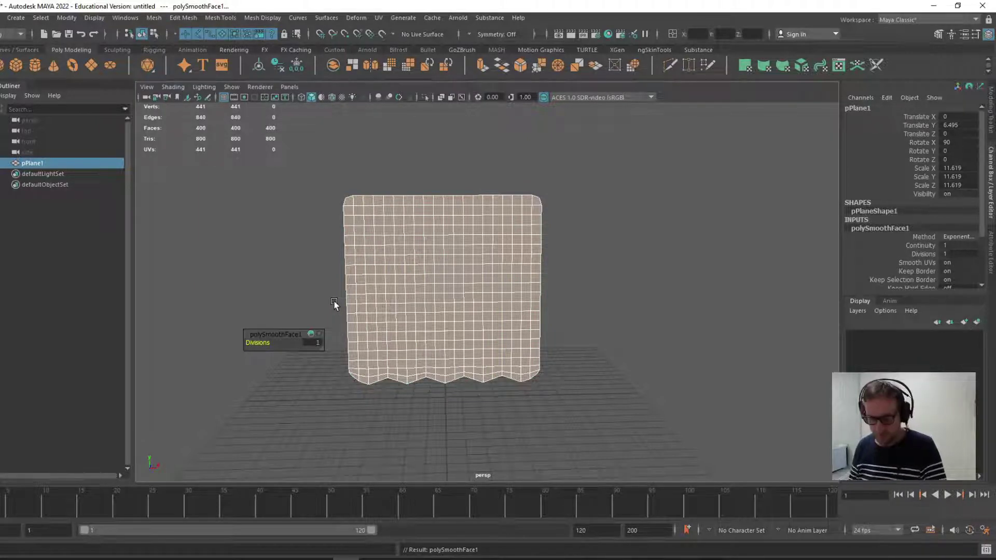
key("ctrl+z")
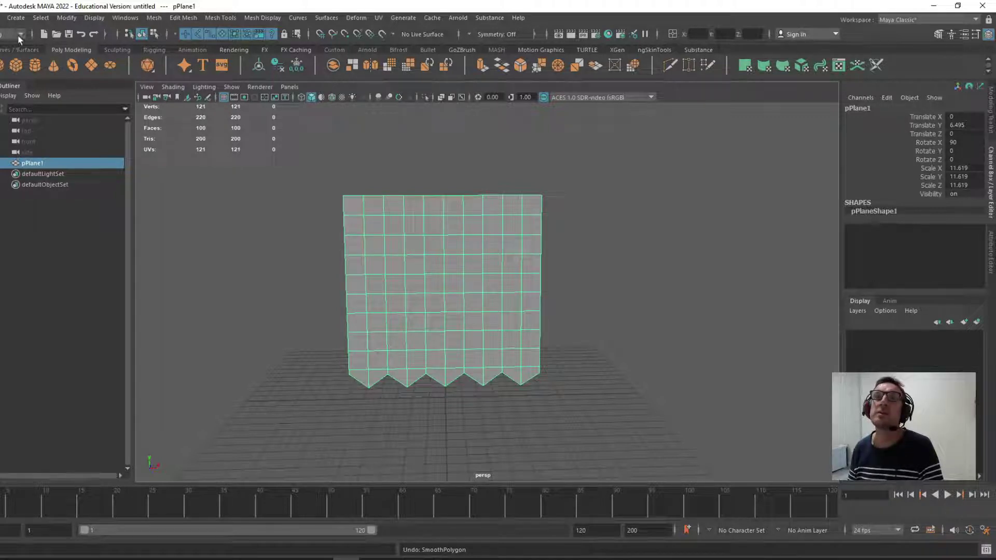
Step: Create a polygon cylinder at the grid's origin and lay it horizontal by rotating it -90 degrees about Z
left_click(35, 64)
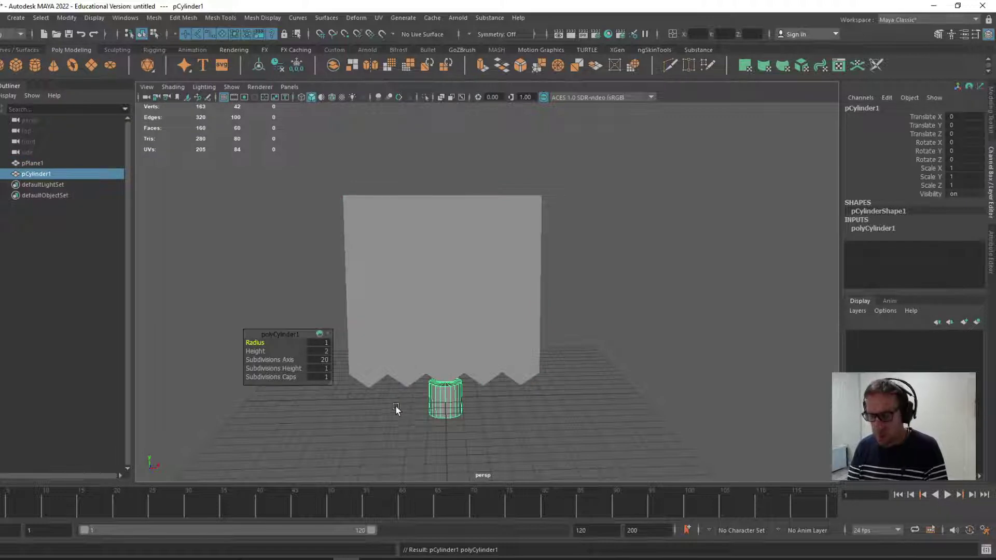
key("e")
key("w")
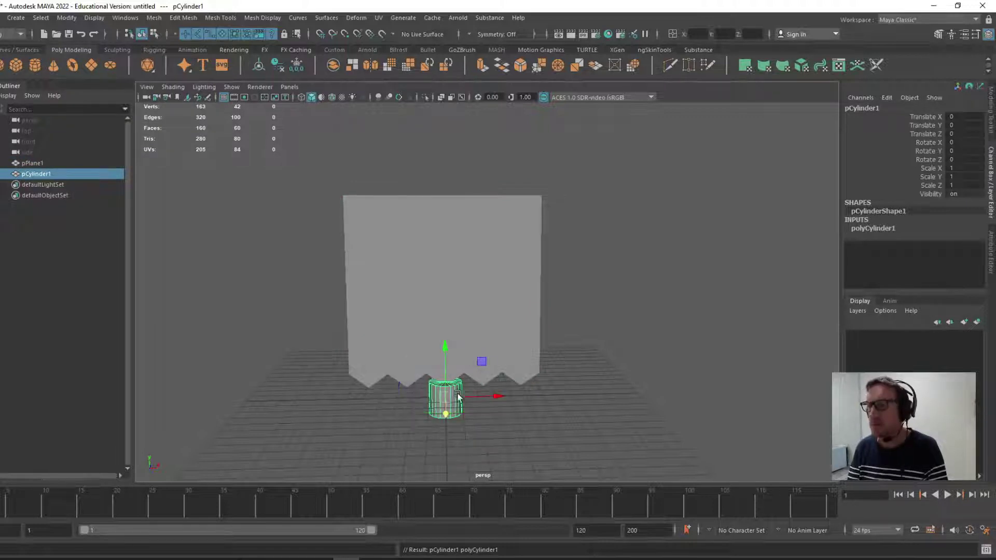
key("e")
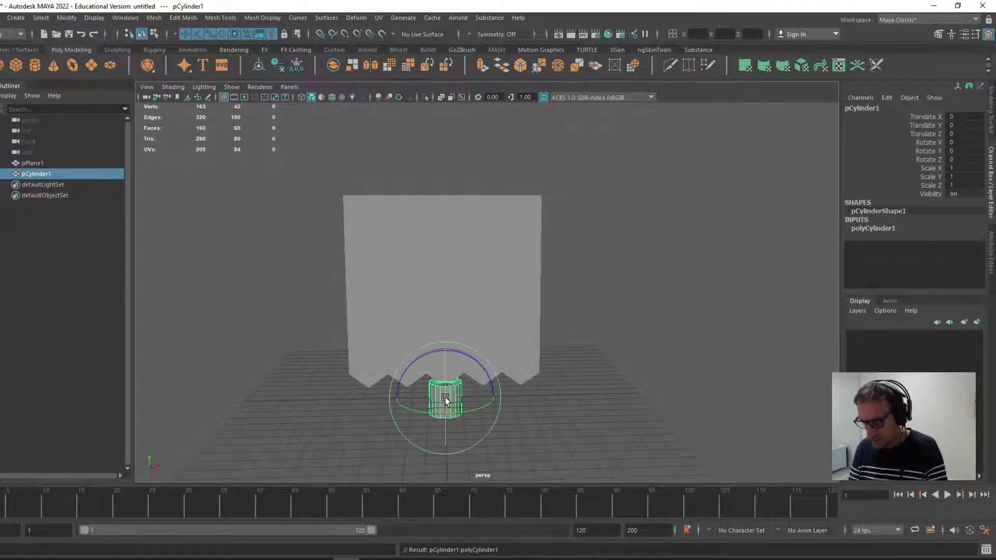
left_click_drag(475, 359, 452, 441)
Step: Stretch the cylinder to a Scale Y of about 11.48 and raise it above the plane to a Translate Y of about 13.35
key("r")
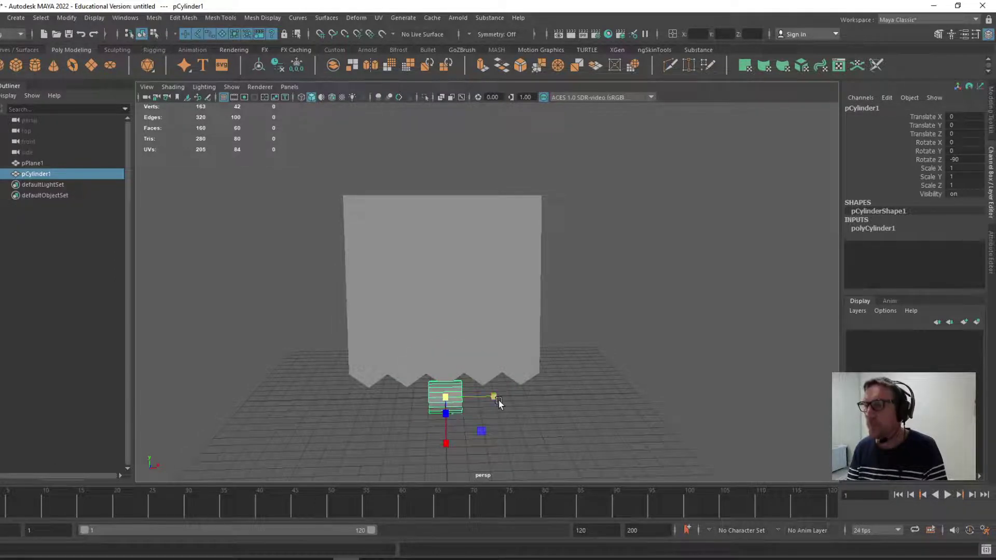
left_click_drag(499, 401, 804, 392)
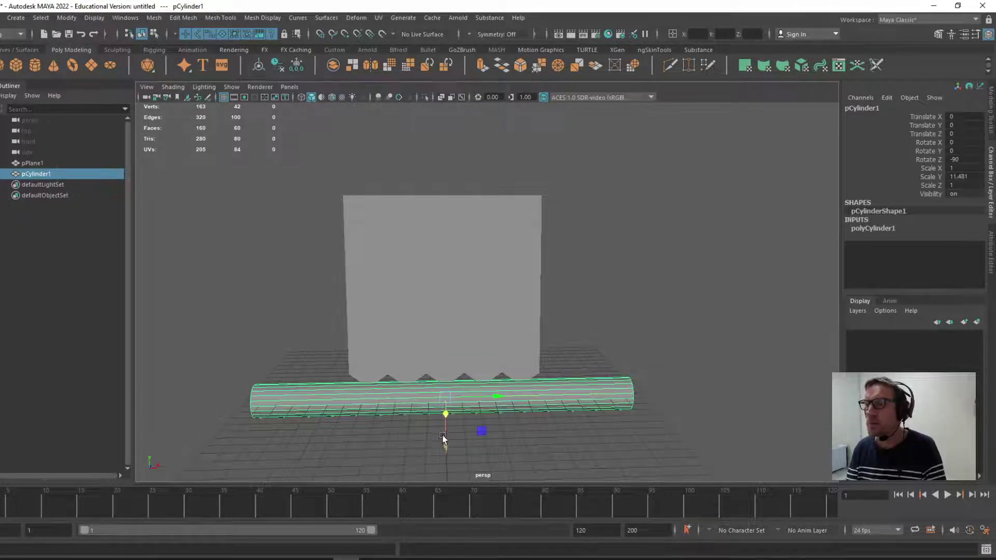
left_click_drag(443, 435, 436, 240)
mouse_move(381, 303)
left_mouse_down("alt")
mouse_move(260, 282)
mouse_move(378, 278)
mouse_move(372, 295)
left_mouse_up("alt")
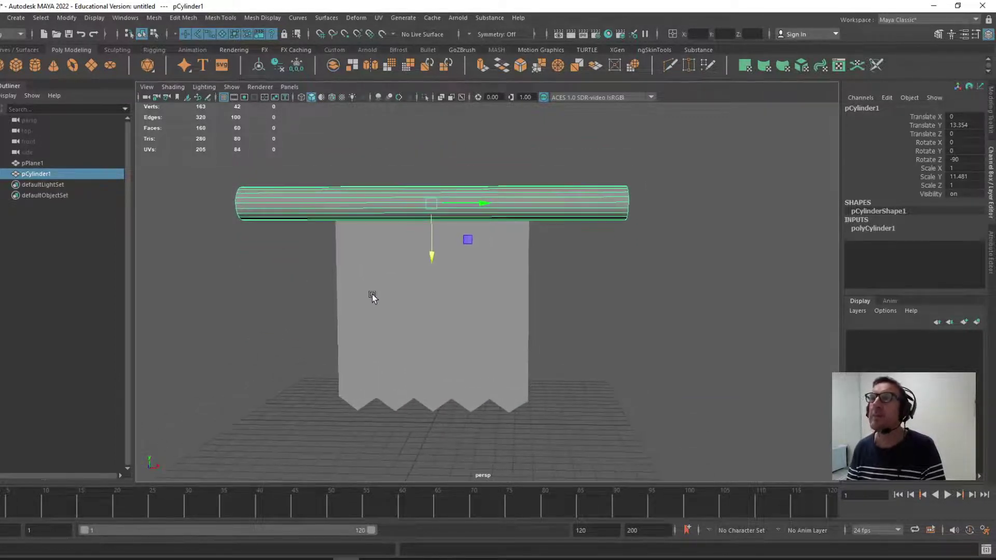
Step: Switch to the FX toolset and turn the cylinder into an nCloth passive collider
left_click(20, 34)
left_click(12, 78)
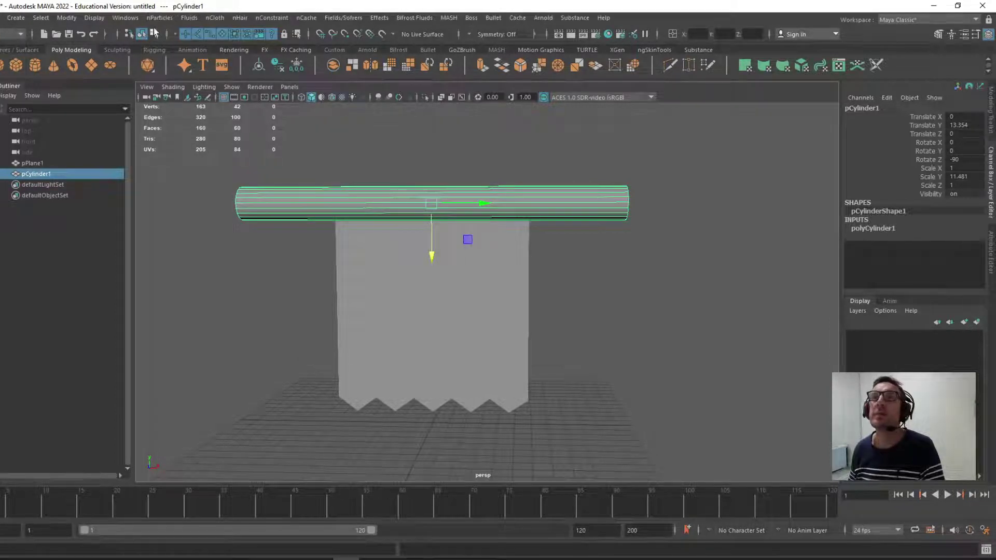
left_click(214, 17)
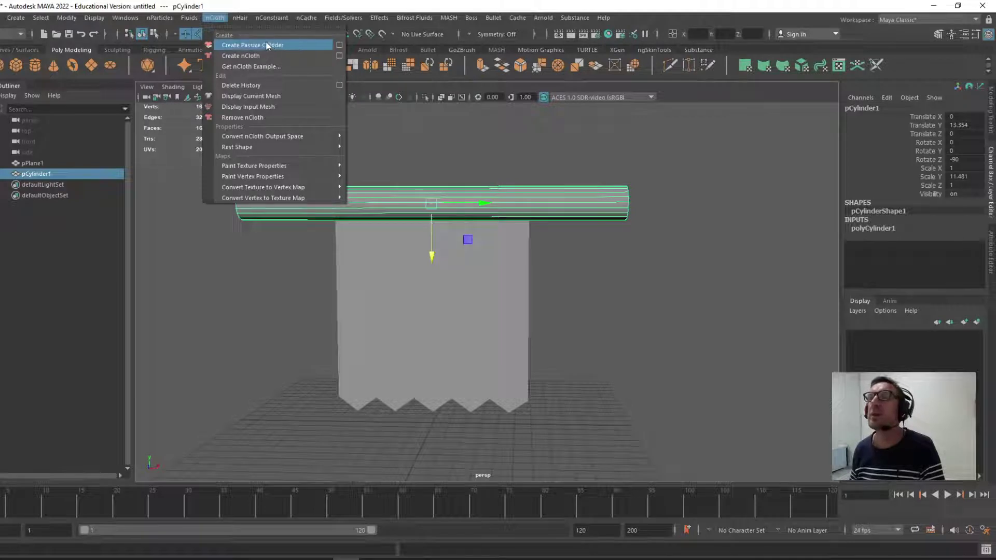
left_click(253, 45)
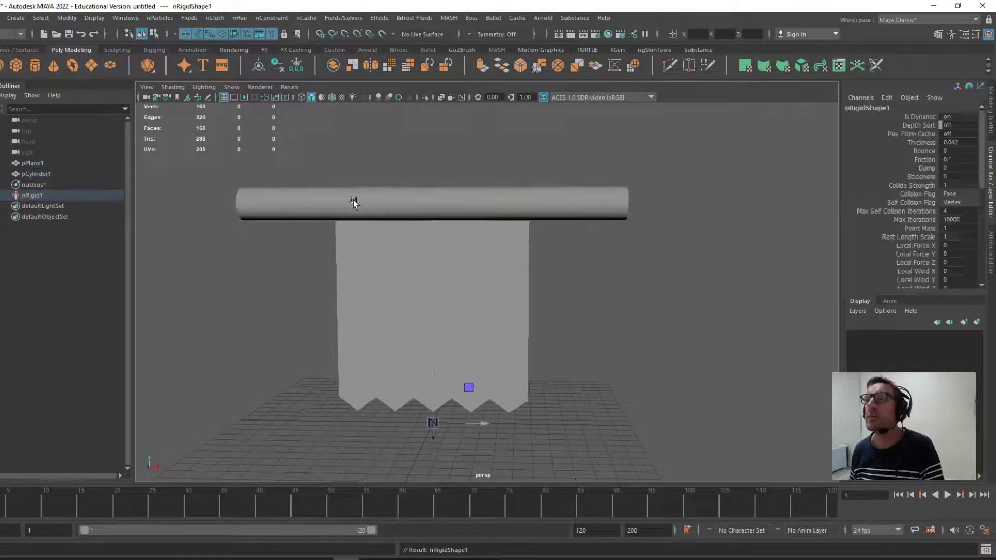
Step: Rename the plane as FLAG and the cylinder as POLE
left_click(363, 254)
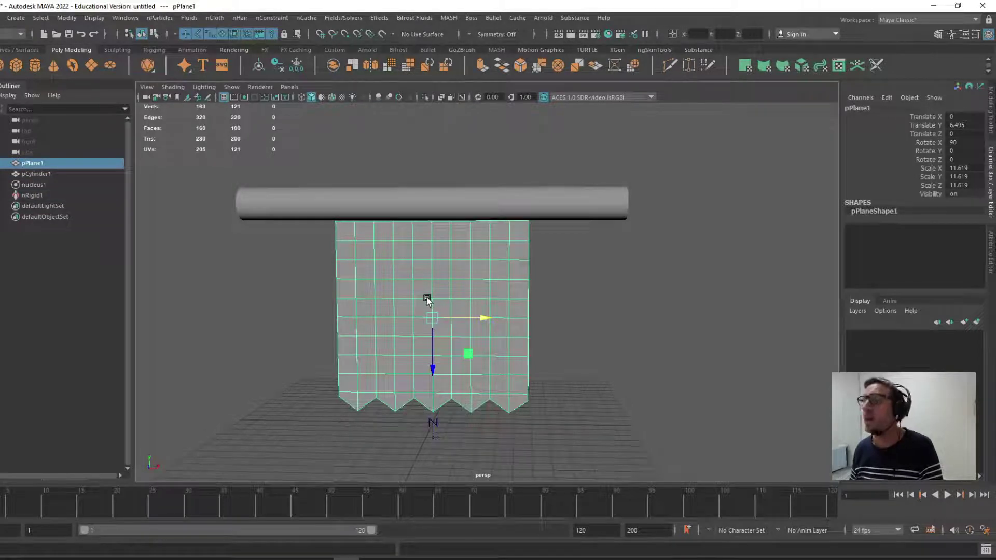
double_click(33, 164)
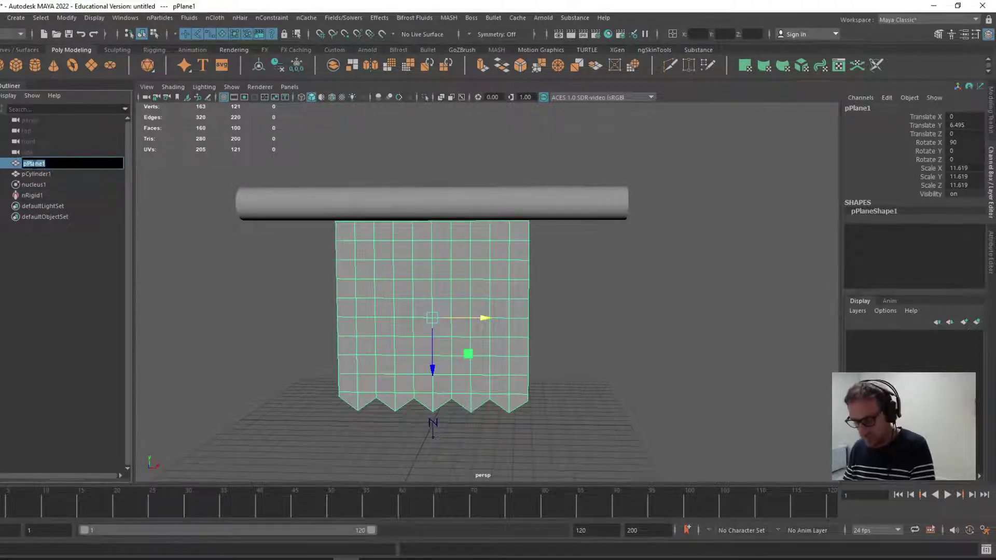
key("Return")
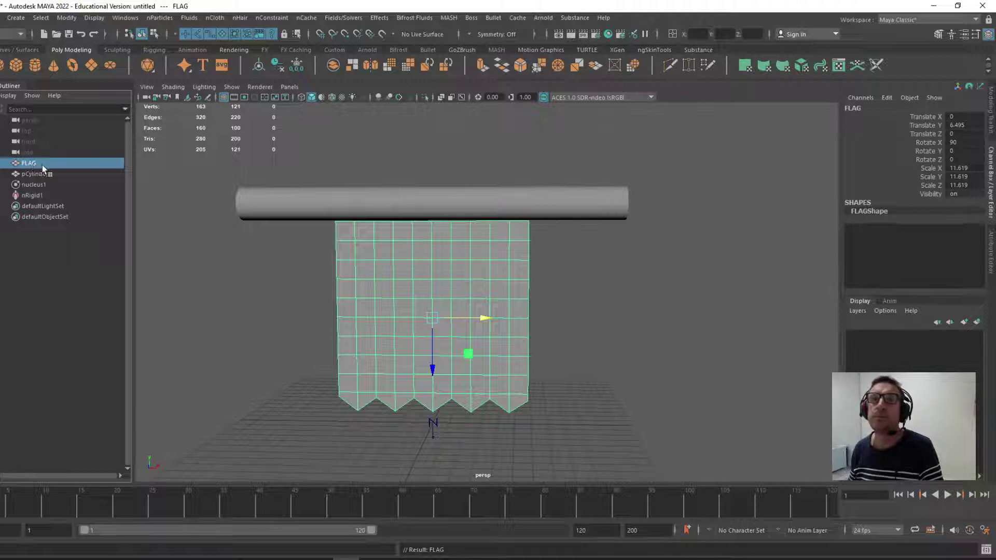
double_click(36, 174)
type("POLE")
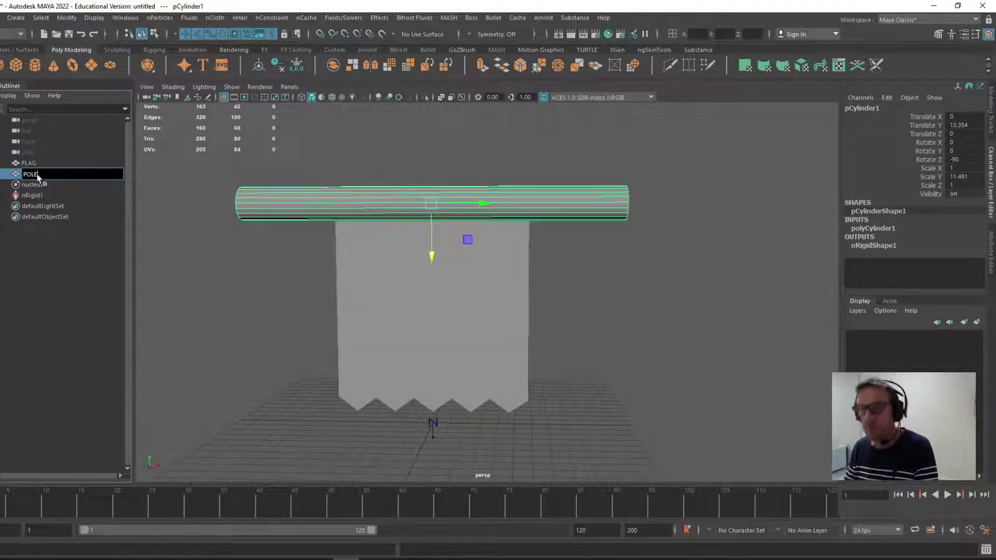
key("Return")
Step: Convert the FLAG mesh to an nCloth object
left_click(382, 255)
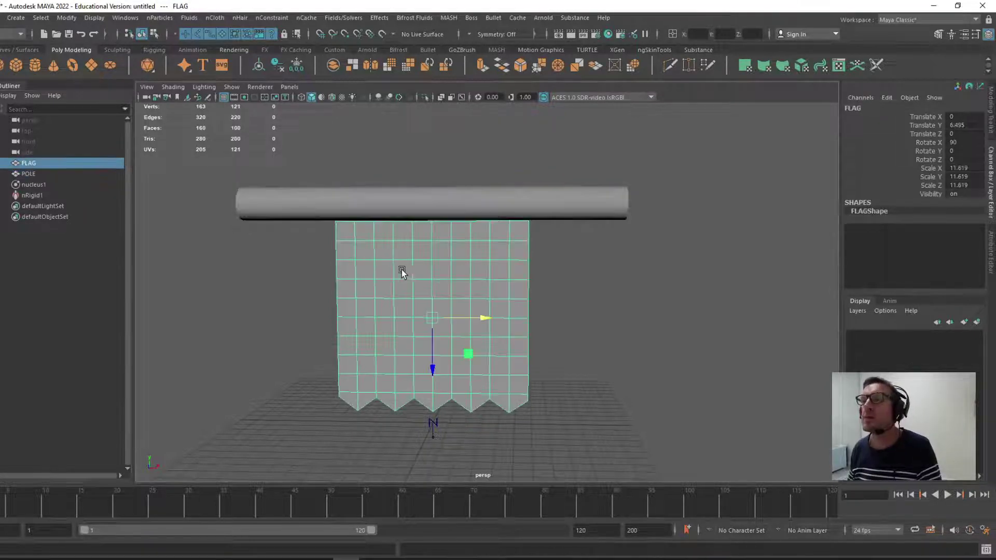
left_click(214, 20)
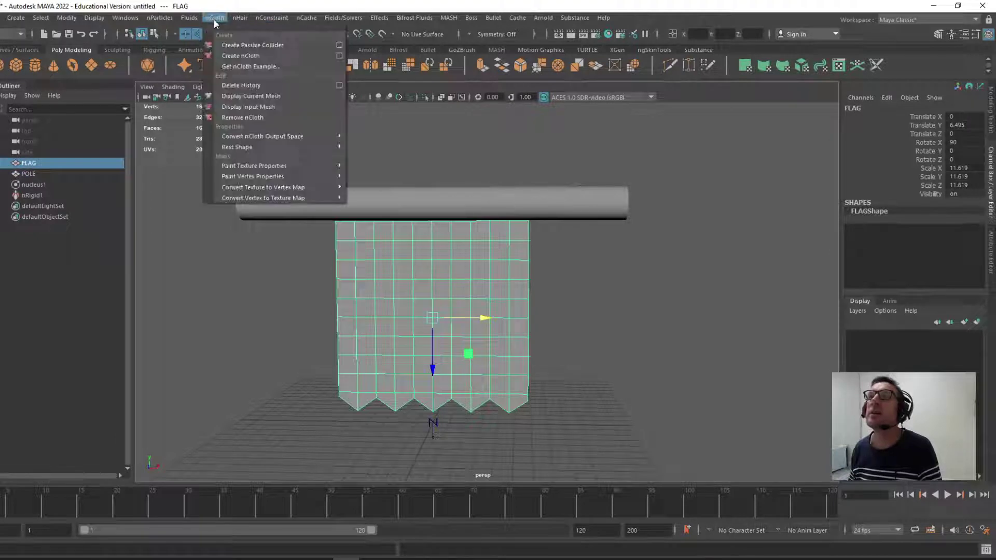
left_click(278, 56)
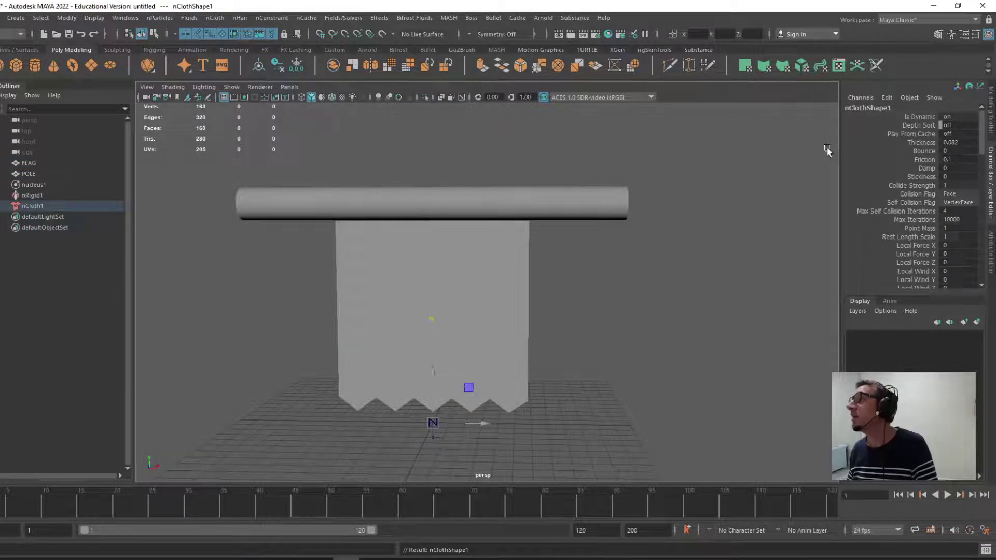
Step: Open the nCloth shape's attributes and replace its settings with the heavyDenim preset
key("ctrl+a")
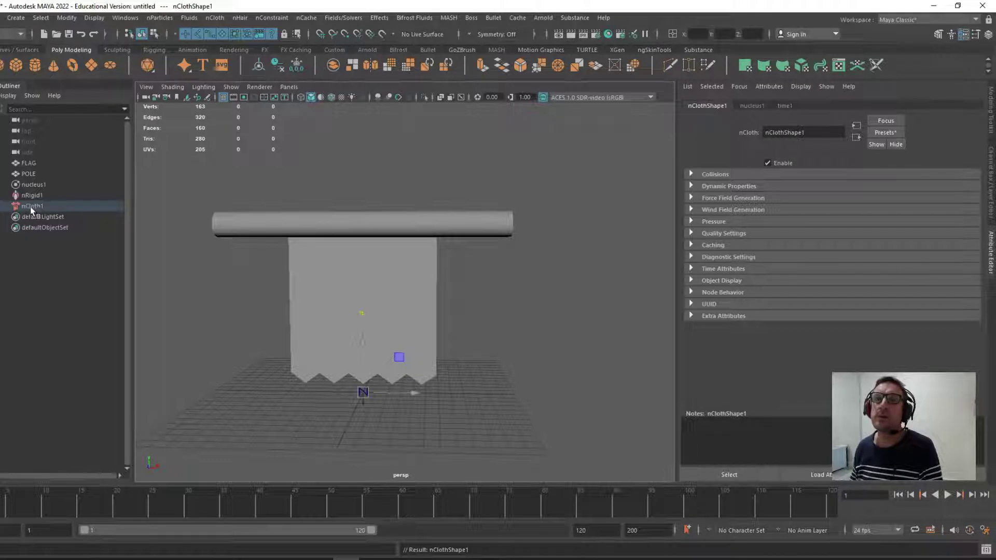
left_click(873, 134)
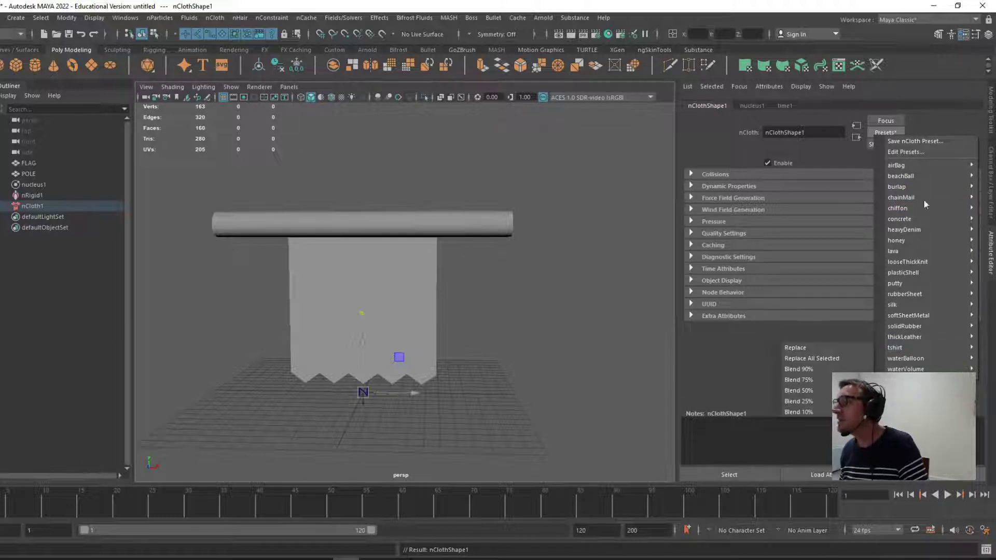
mouse_move(907, 167)
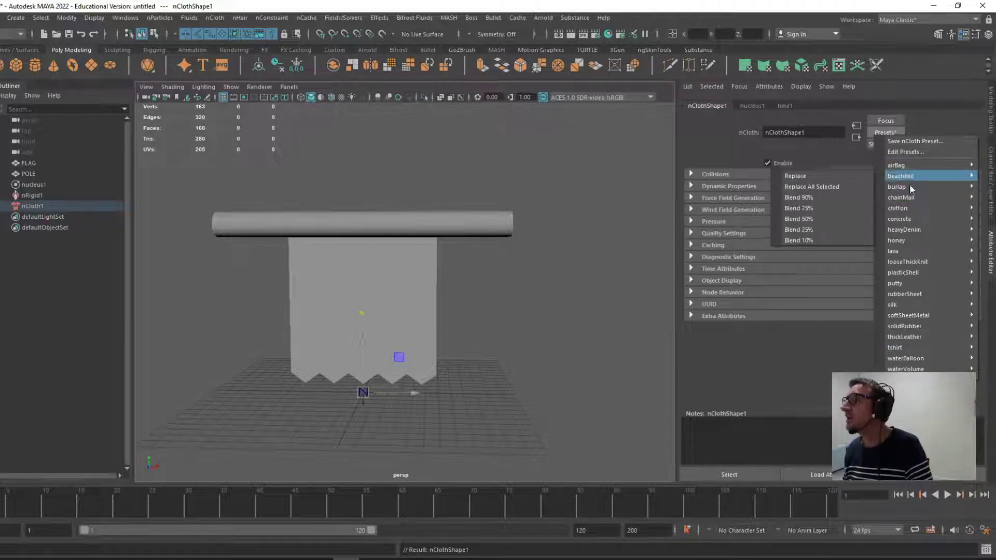
mouse_move(916, 230)
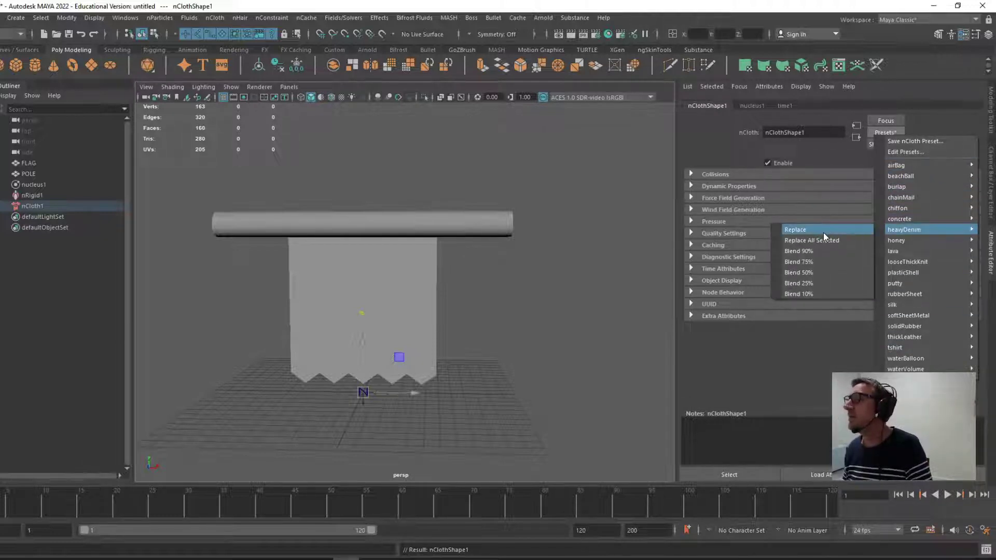
left_click(823, 230)
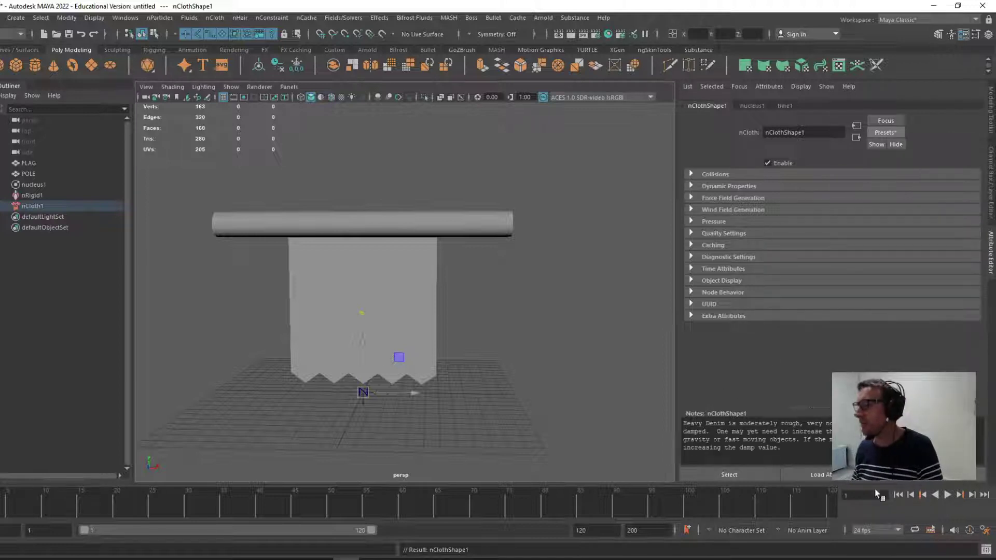
Step: Play the cloth simulation briefly to check how the flag moves, stop it and rewind to frame 1
left_click(946, 495)
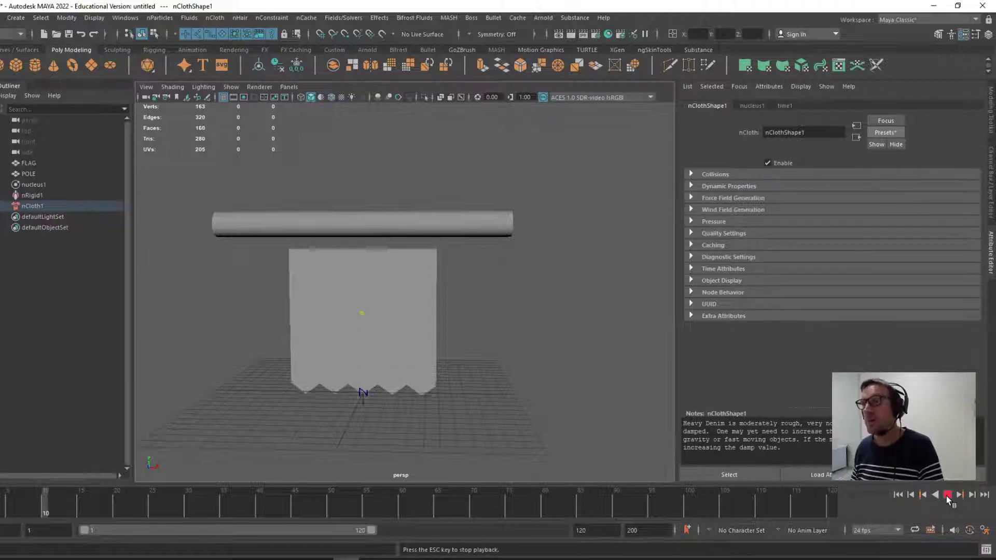
left_click(946, 495)
left_click(897, 495)
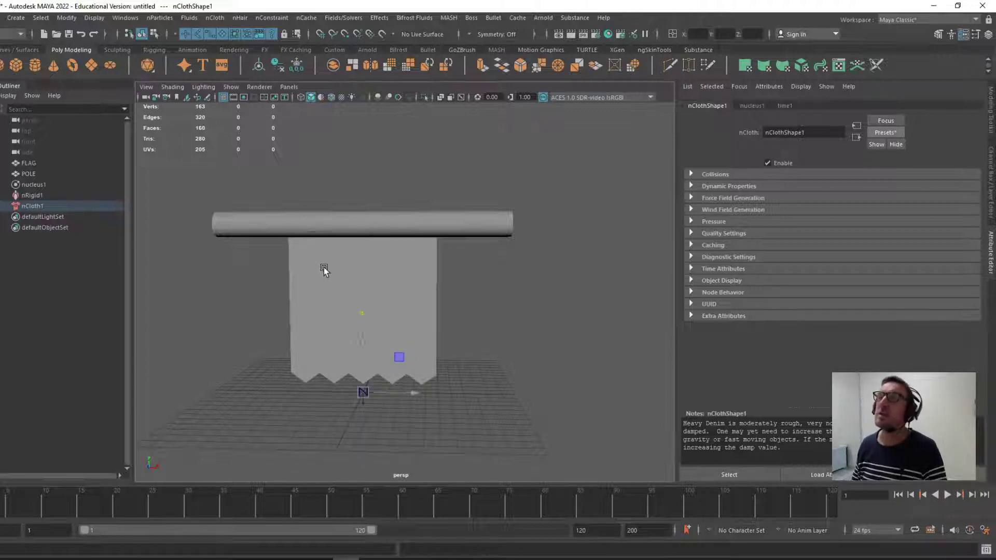
Step: Select the FLAG mesh and switch it to vertex component mode
scroll(323, 265, "up", 2)
left_click(297, 252)
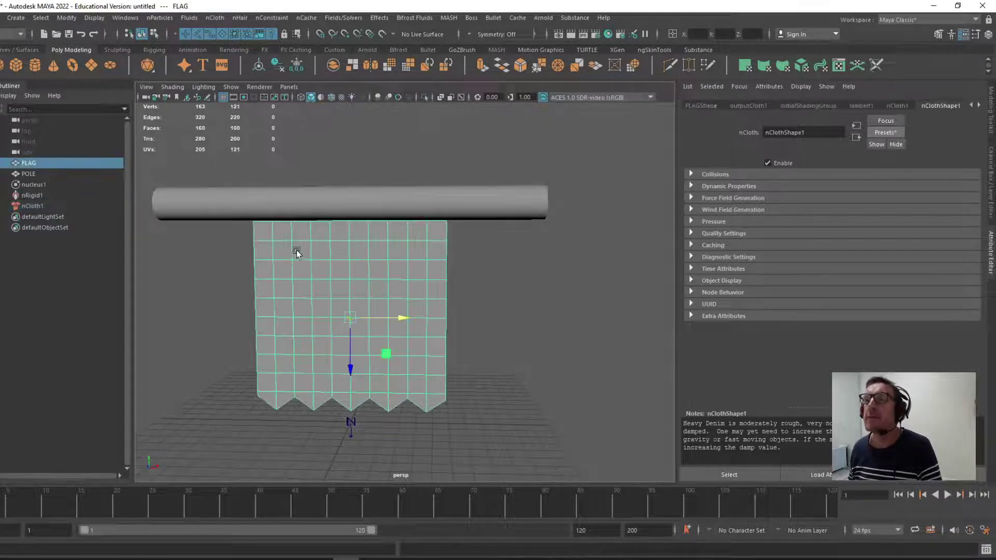
scroll(316, 280, "down", 2)
scroll(374, 322, "up", 6)
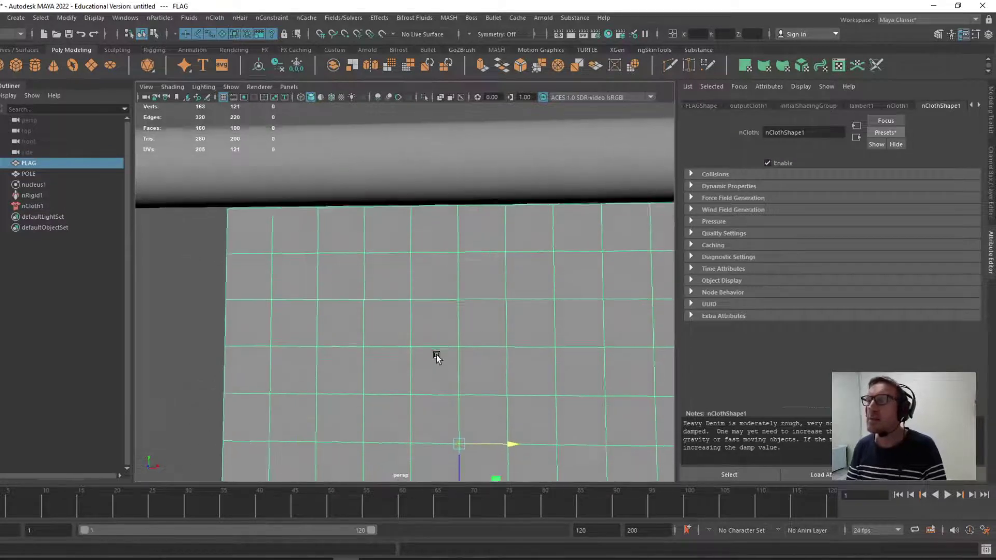
right_click(325, 213)
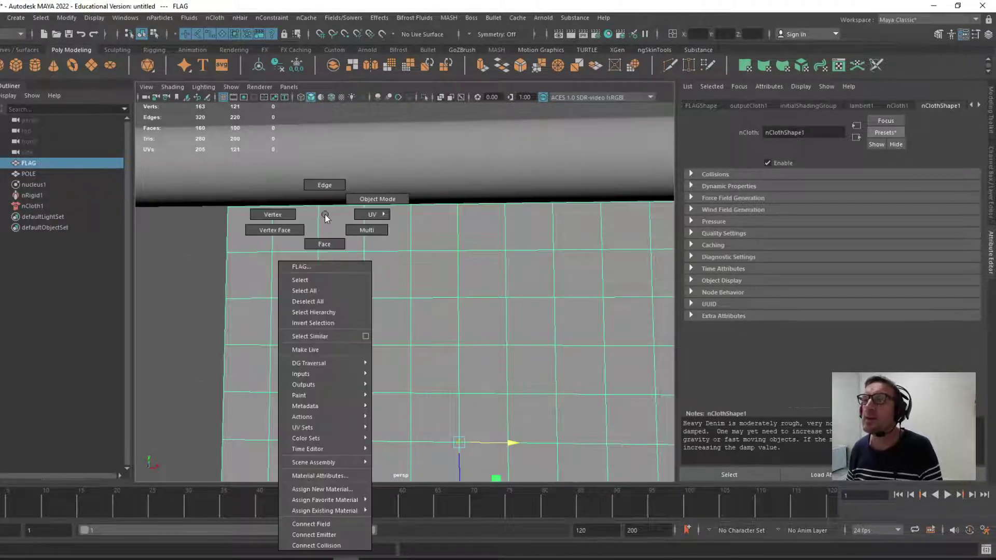
left_click(272, 214)
Step: Try to select the vertex row along the flag's upper edge by extending from its corner vertex
left_click(227, 207)
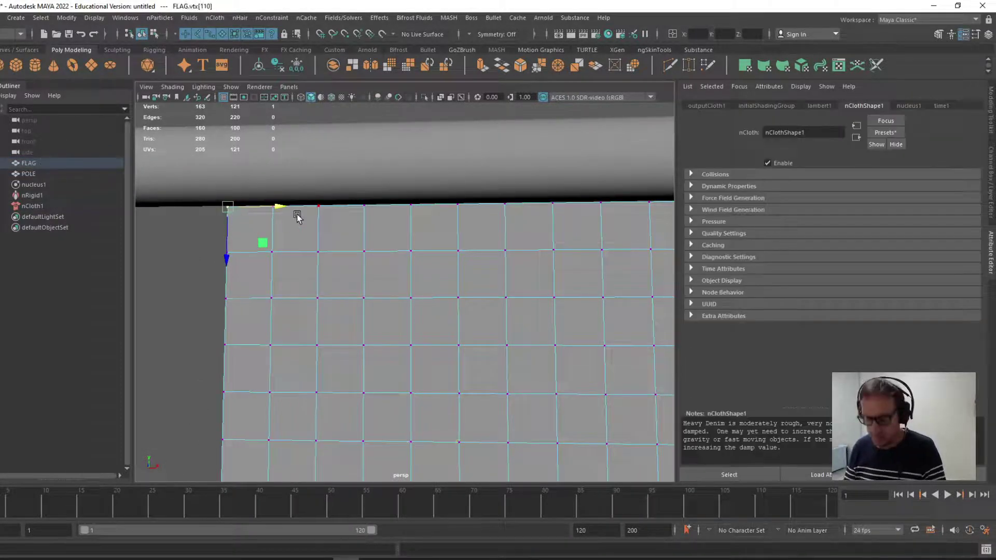
double_click(273, 207, "shift")
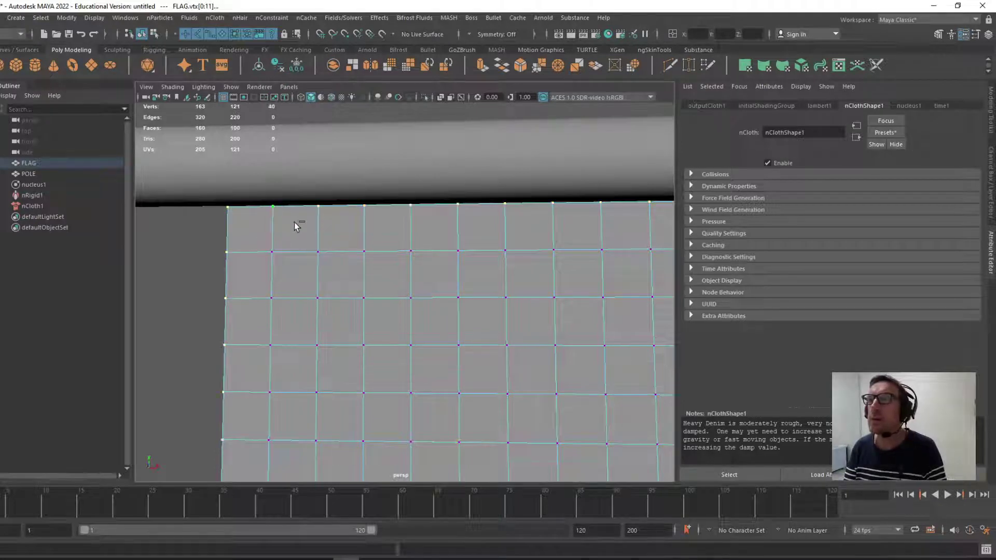
left_click(228, 207)
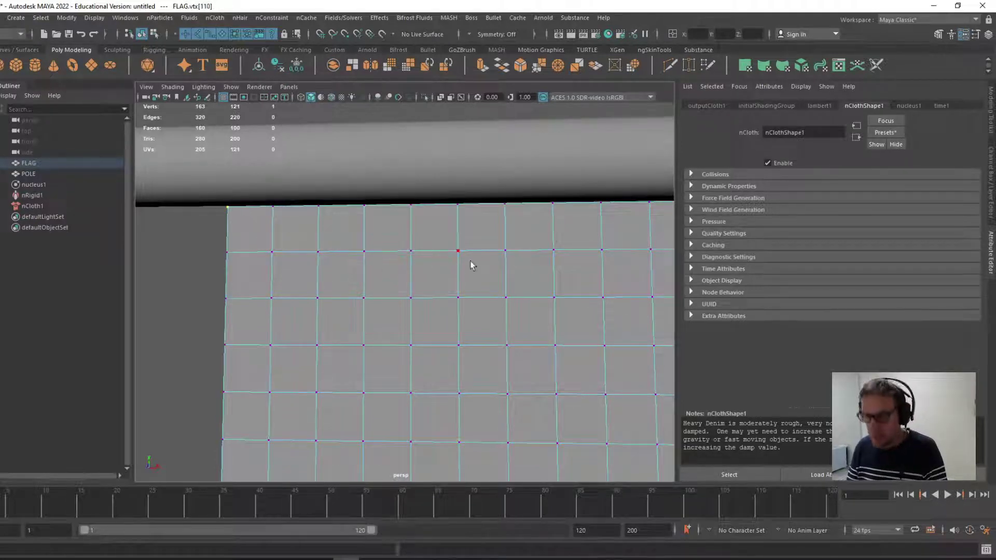
middle_click_drag(529, 254, 291, 263, "alt")
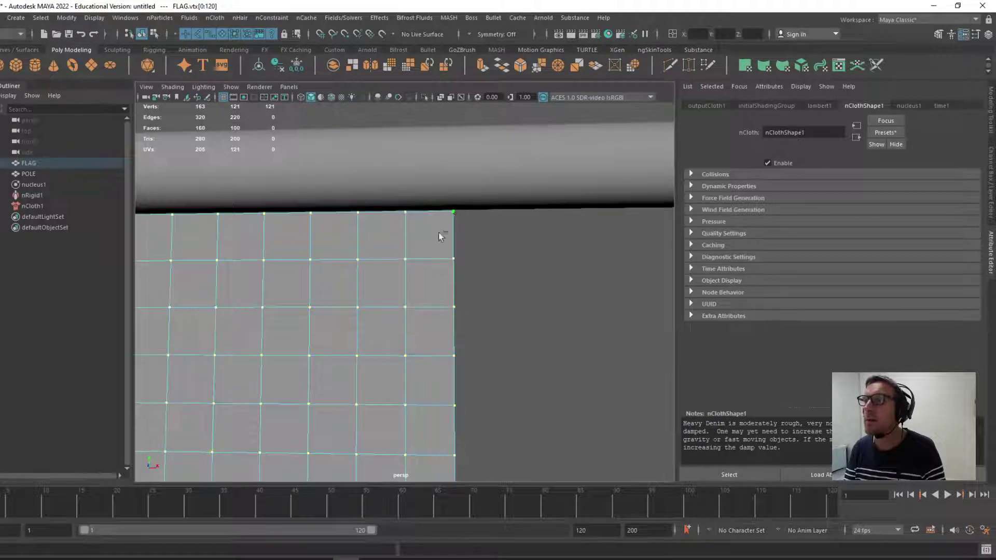
left_click(406, 213)
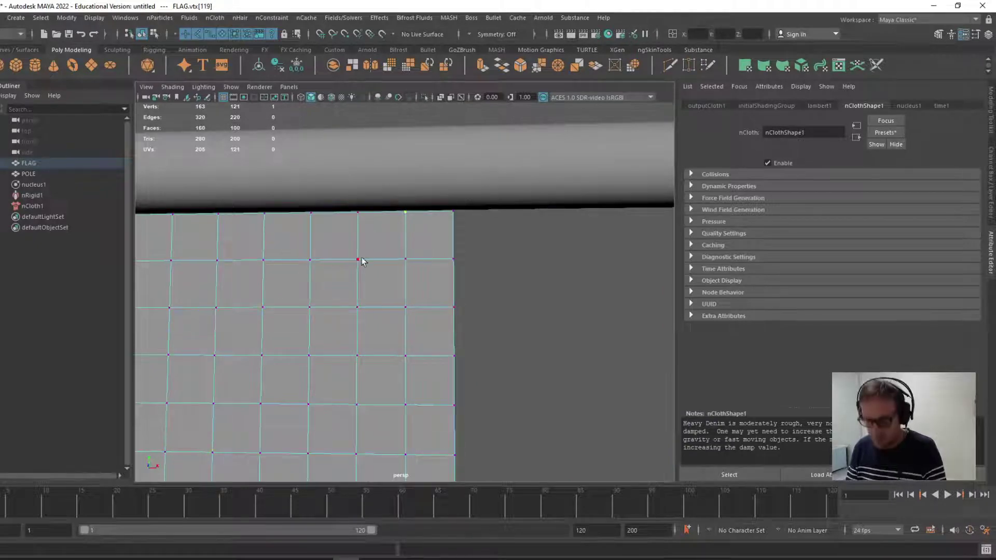
middle_click_drag(295, 267, 476, 266, "alt")
scroll(476, 266, "down", 5)
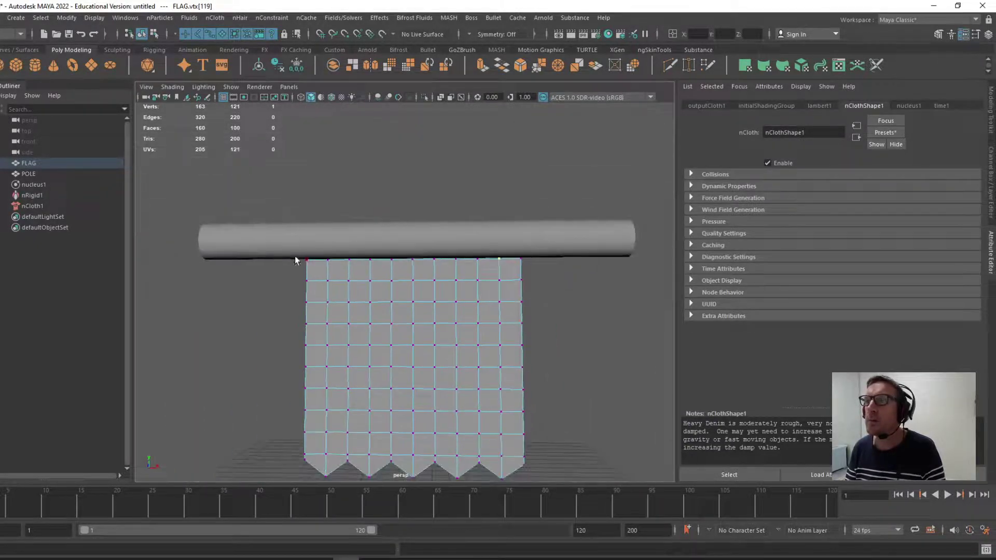
Step: Attach the flag's uppermost row of vertices to POLE with a Point to Surface nConstraint
left_click_drag(288, 253, 555, 269)
scroll(389, 308, "up", 8)
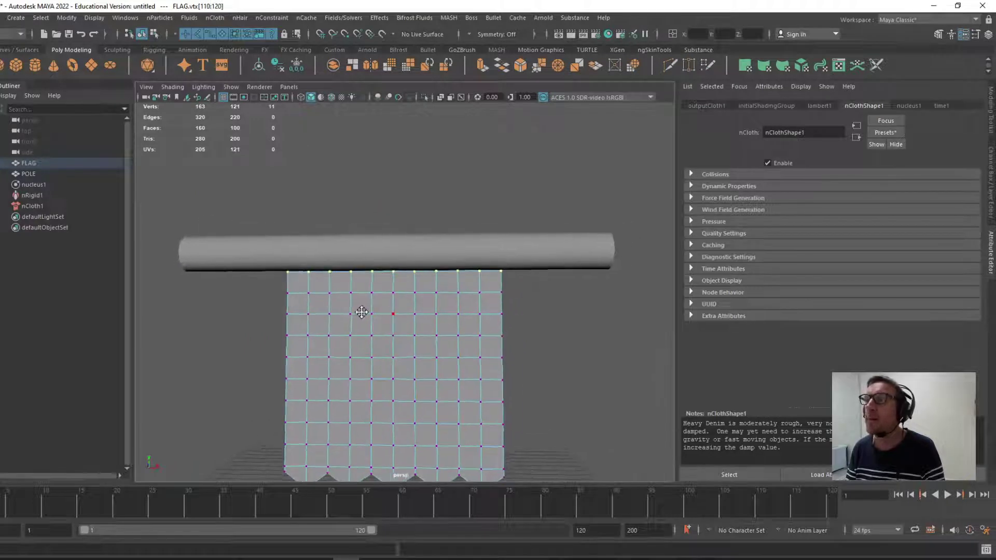
scroll(401, 344, "down", 3)
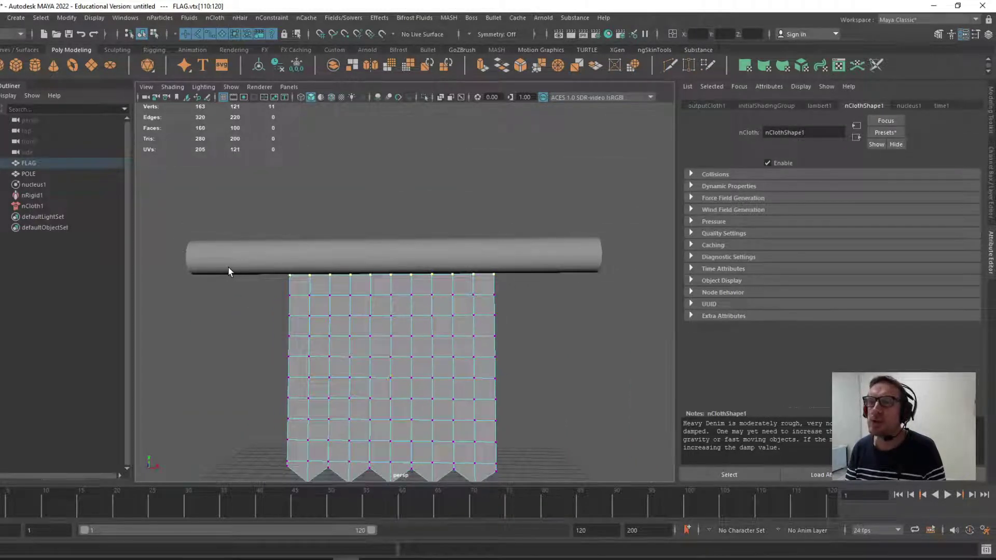
left_click(229, 267, "shift")
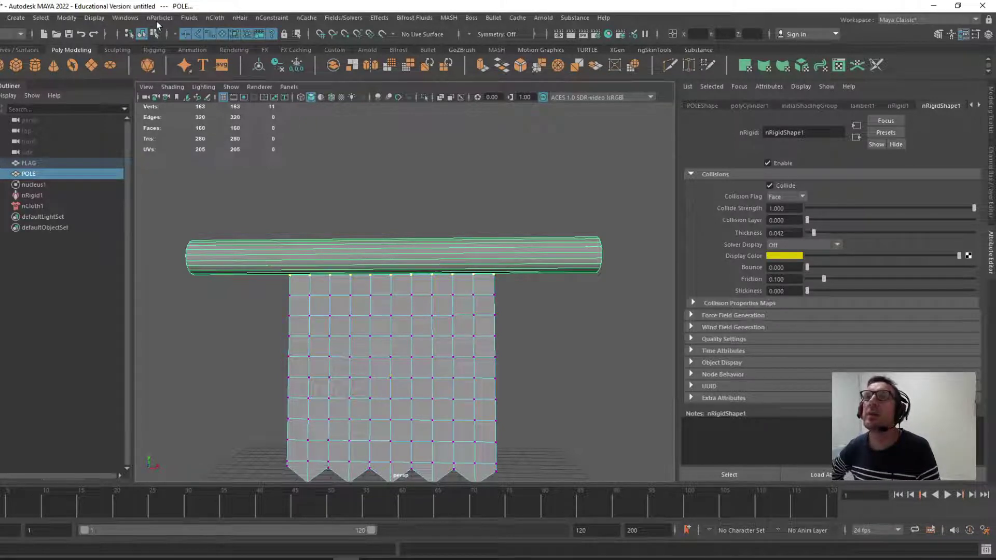
left_click(269, 18)
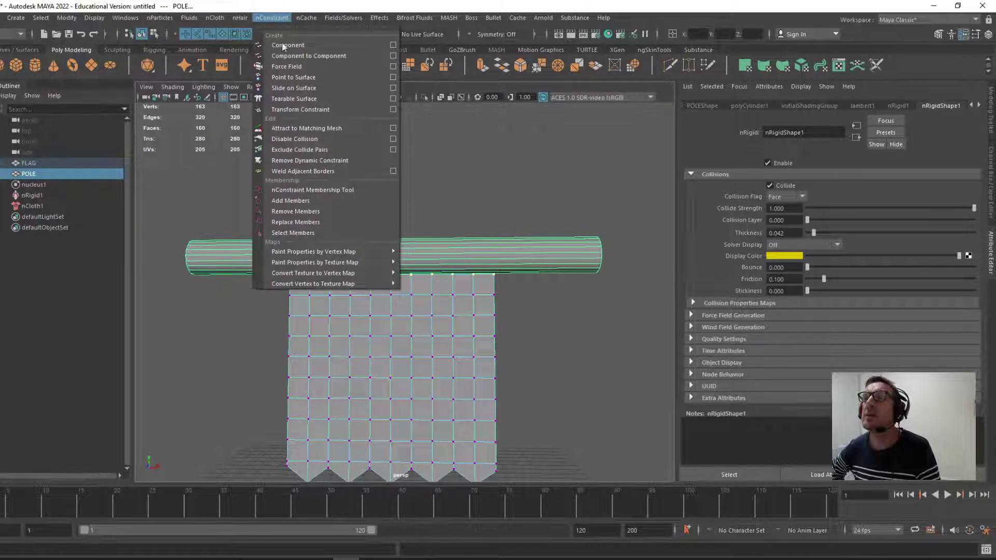
left_click(334, 78)
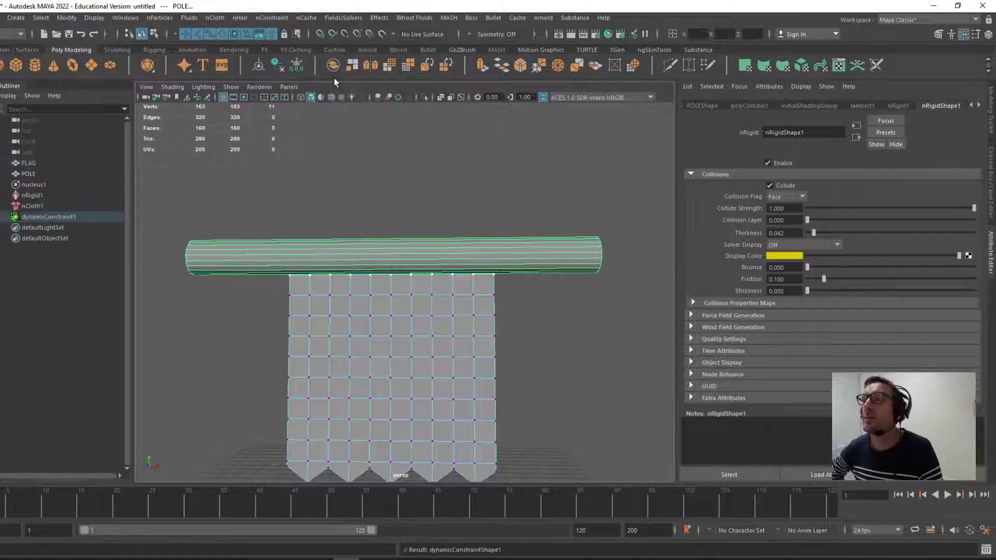
Step: Examine the constraint points along the flag's upper edge and play the simulation briefly to test the attachment
key("f")
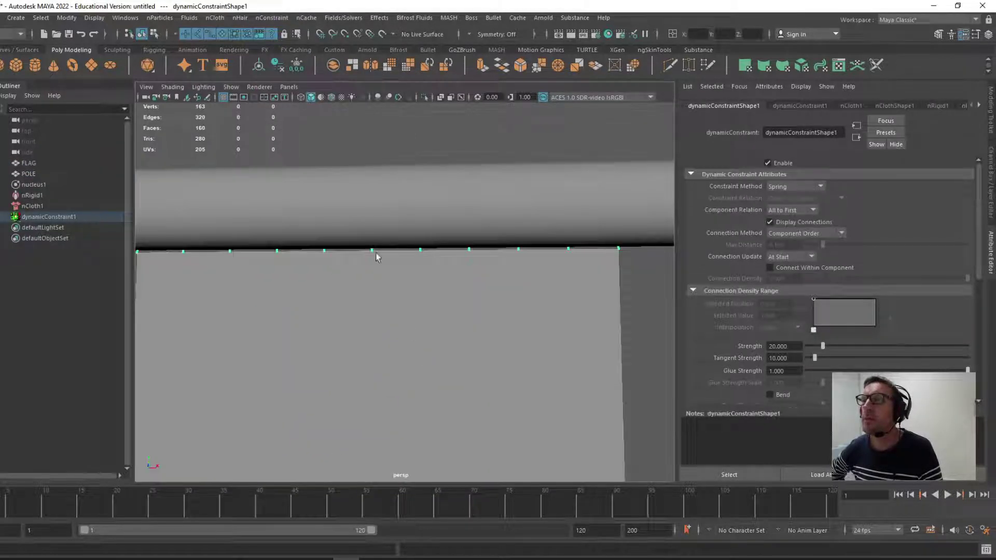
scroll(390, 258, "up", 6)
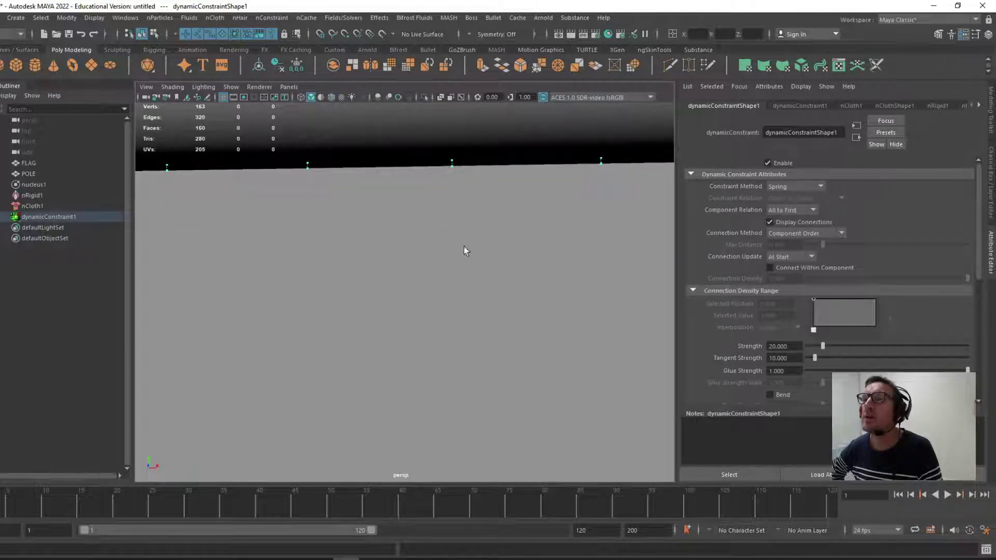
scroll(464, 247, "down", 8)
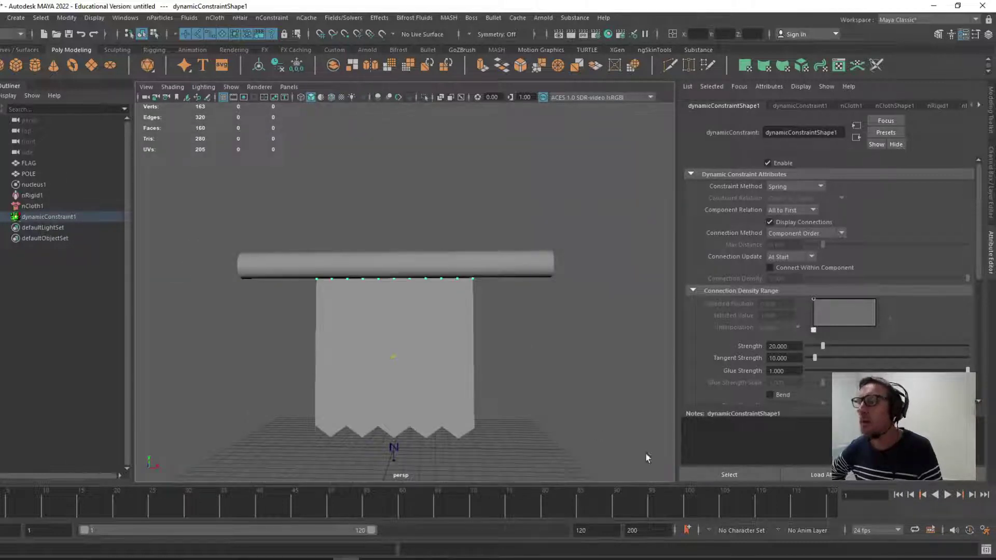
left_click(948, 495)
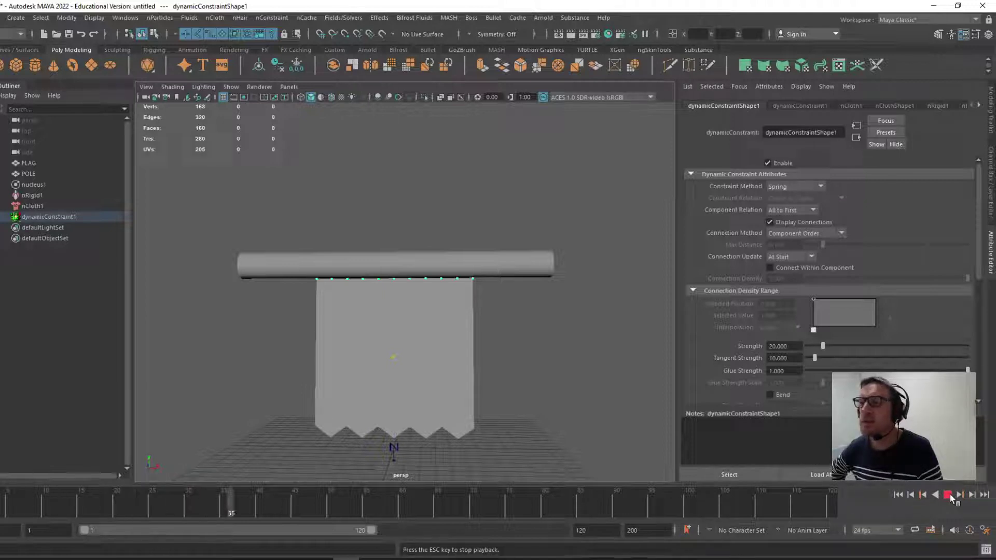
left_click(949, 494)
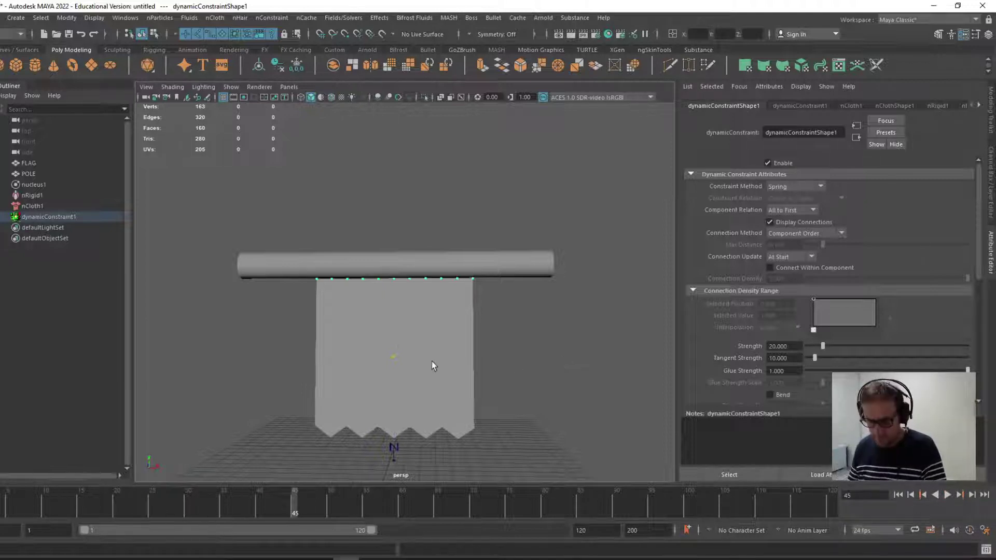
Step: Create a polygon sphere, enlarge it and place it on one side of the flag at the cloth's lower half
left_click_drag(434, 362, 314, 335, "alt")
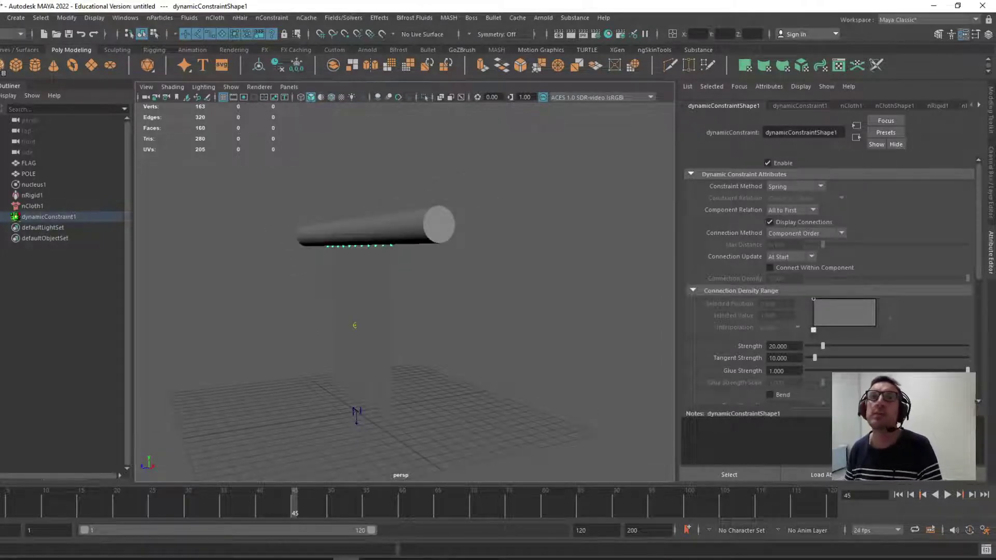
left_click(1, 65)
key("w")
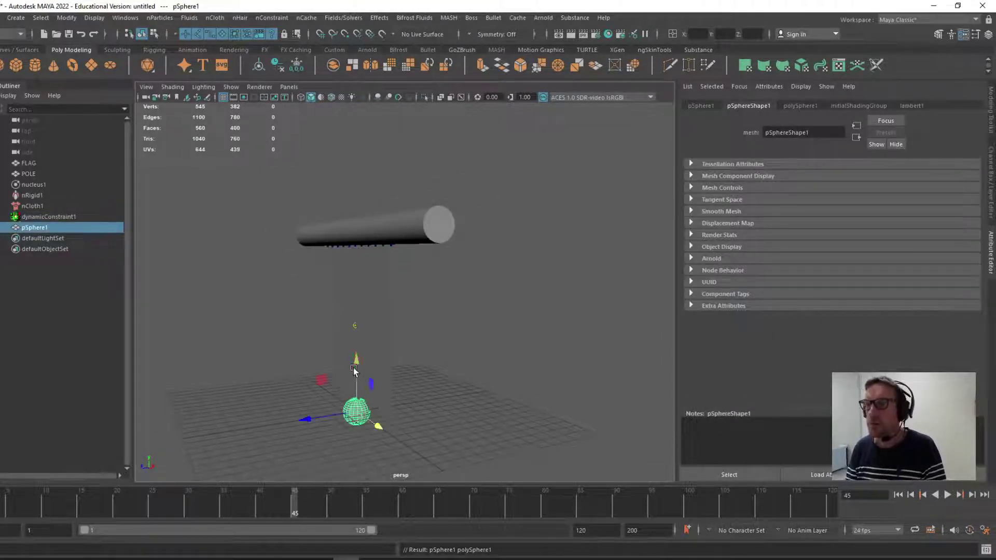
left_click_drag(356, 386, 185, 329)
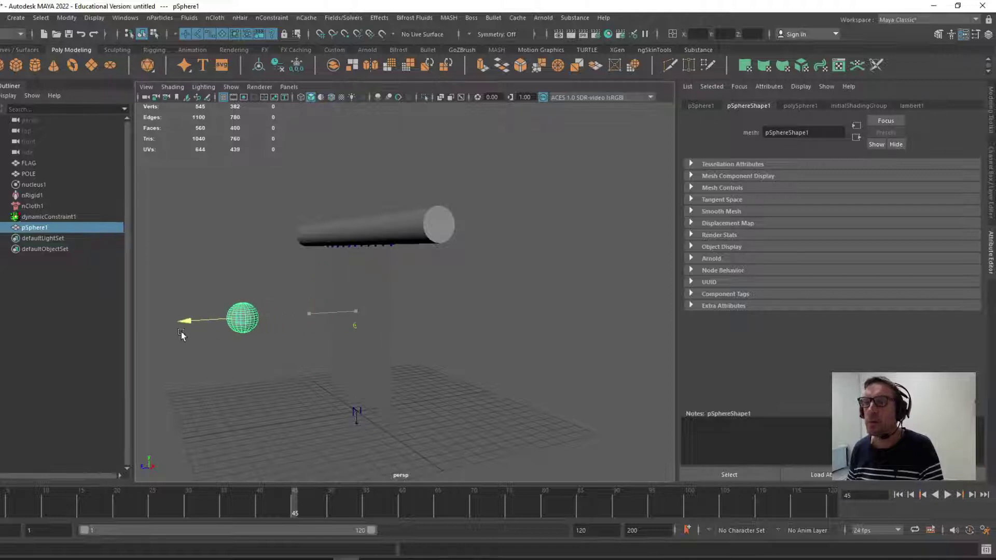
left_click_drag(241, 318, 284, 359)
key("w")
left_click_drag(240, 265, 239, 299)
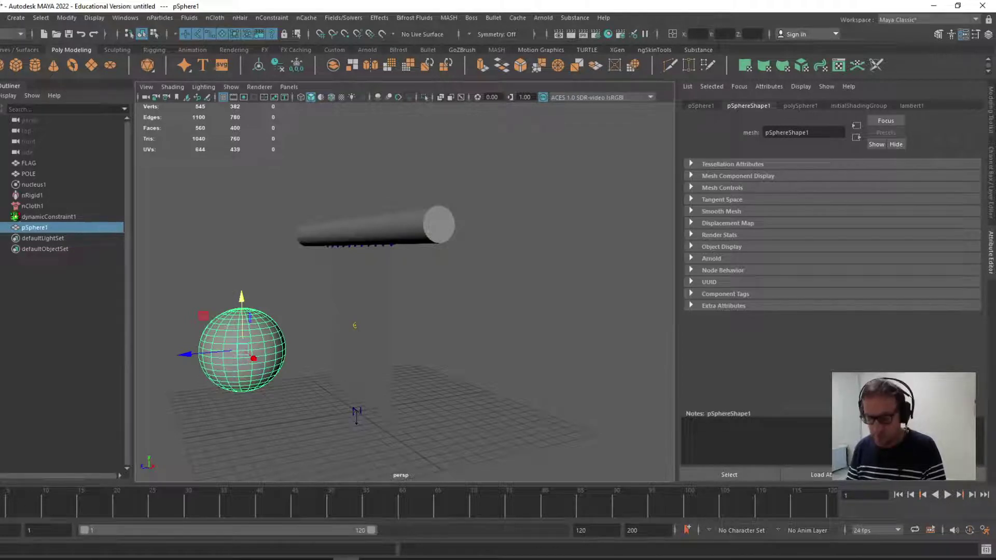
Step: Keyframe the sphere to pass through the flag by frame 20, hold until frame 25 and return to its starting side at frame 40
left_click_drag(39, 509, 114, 509)
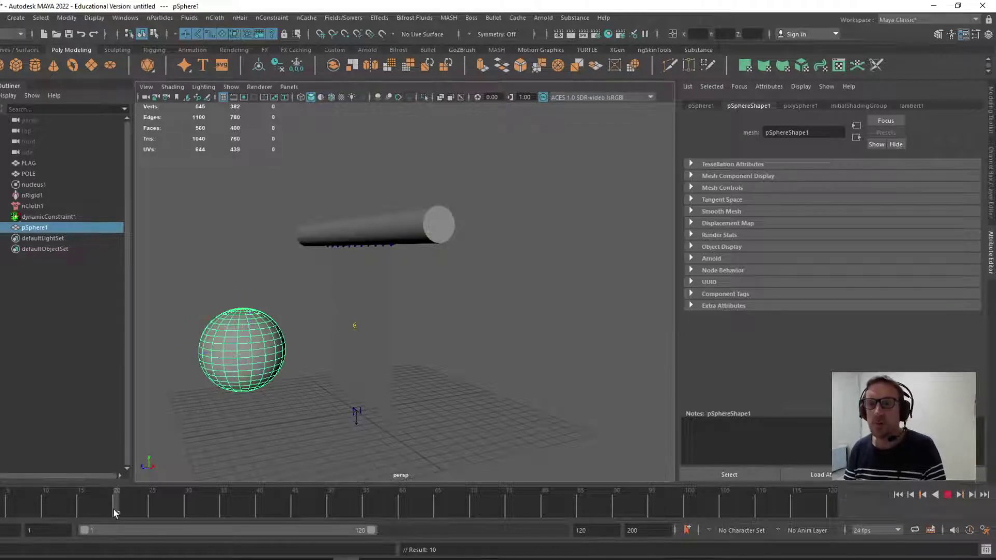
left_click_drag(184, 355, 416, 357)
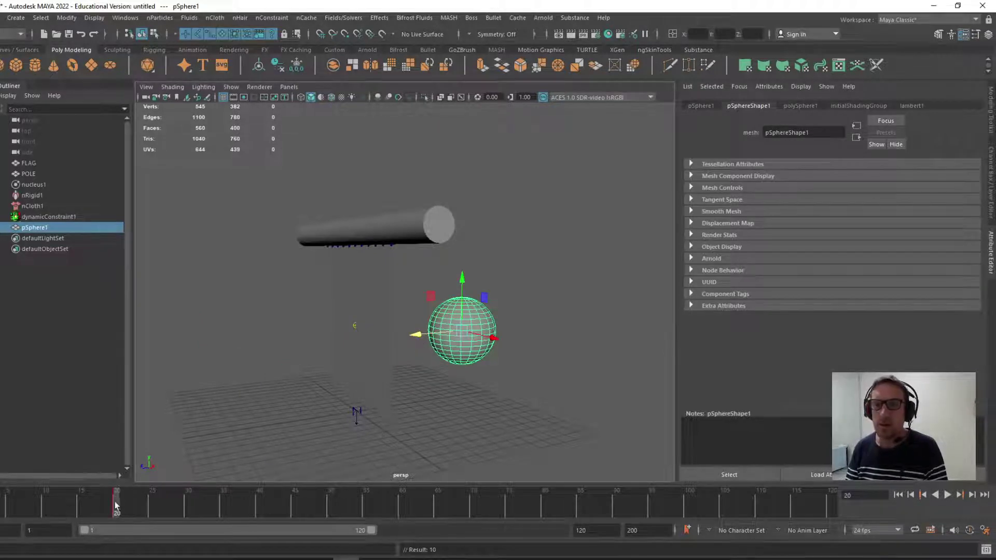
key("alt+v")
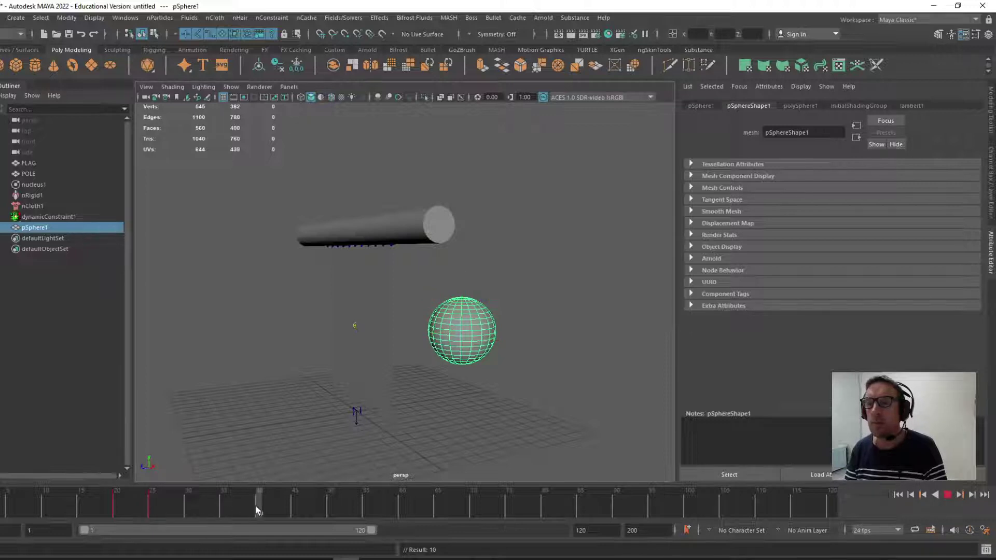
mouse_move(258, 511)
left_mouse_down()
mouse_move(224, 510)
mouse_move(259, 511)
left_mouse_up()
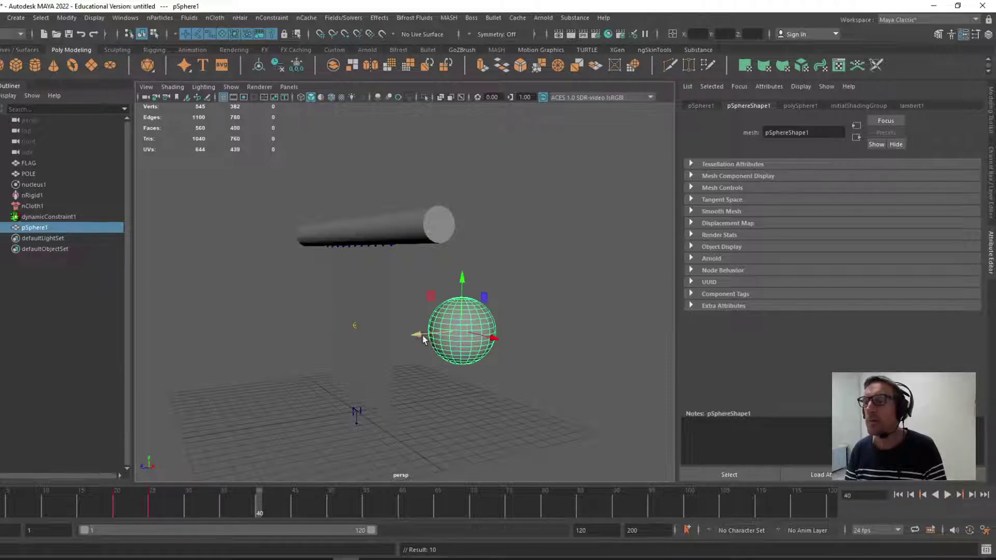
left_click_drag(423, 340, 164, 385)
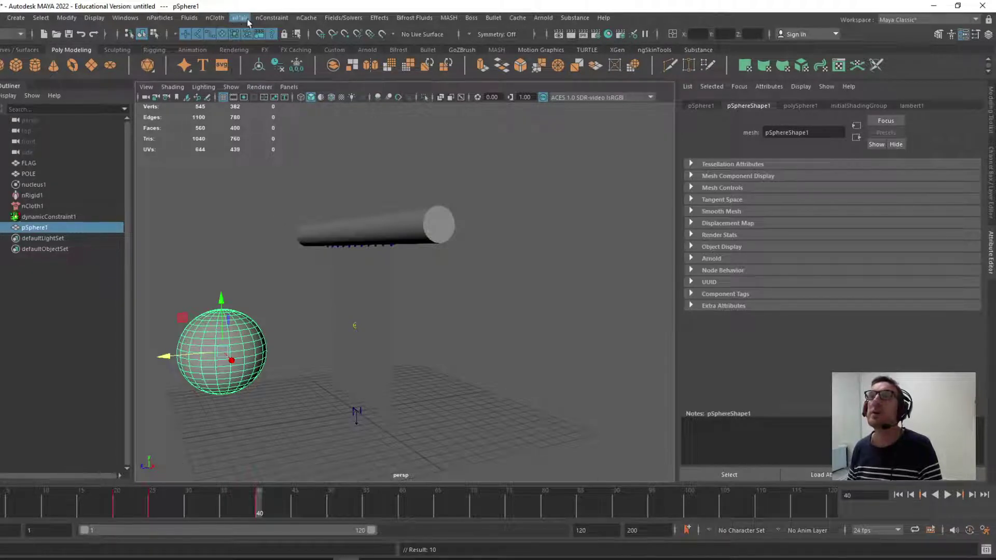
Step: Make the animated sphere a passive collider
left_click(214, 18)
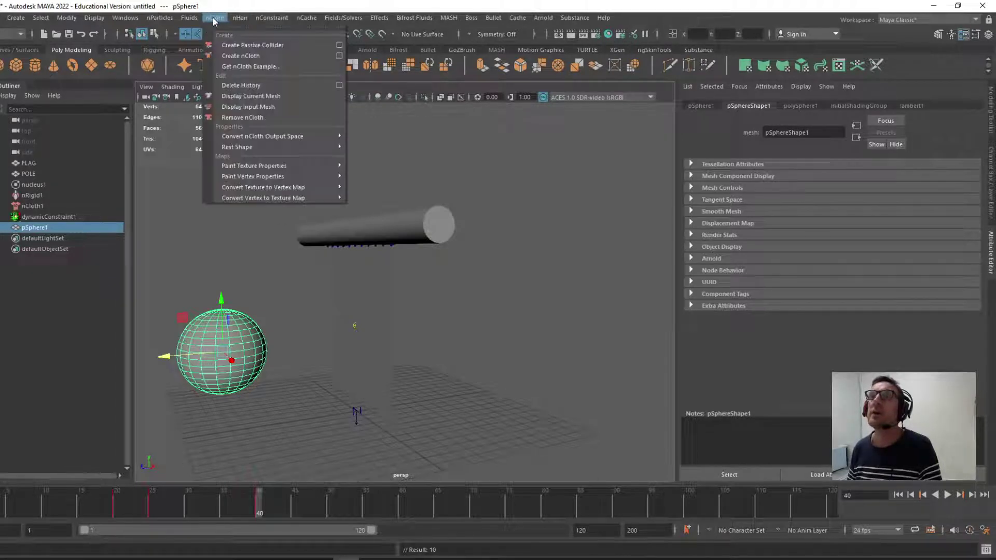
left_click(256, 45)
Step: Select the flag, play the simulation to check how the sphere strikes it, stop playback and rewind to frame 1
left_click(349, 285)
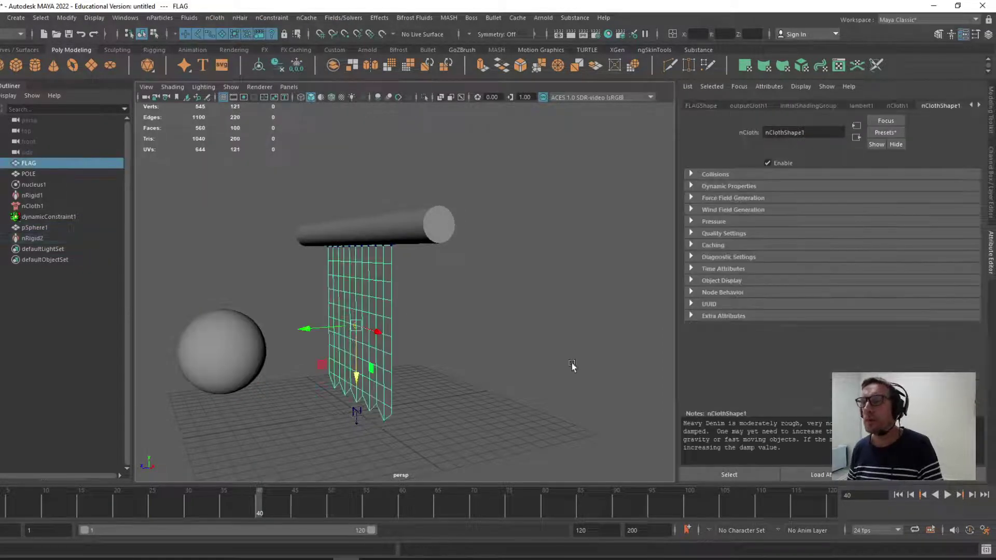
left_click(918, 497)
left_click(947, 496)
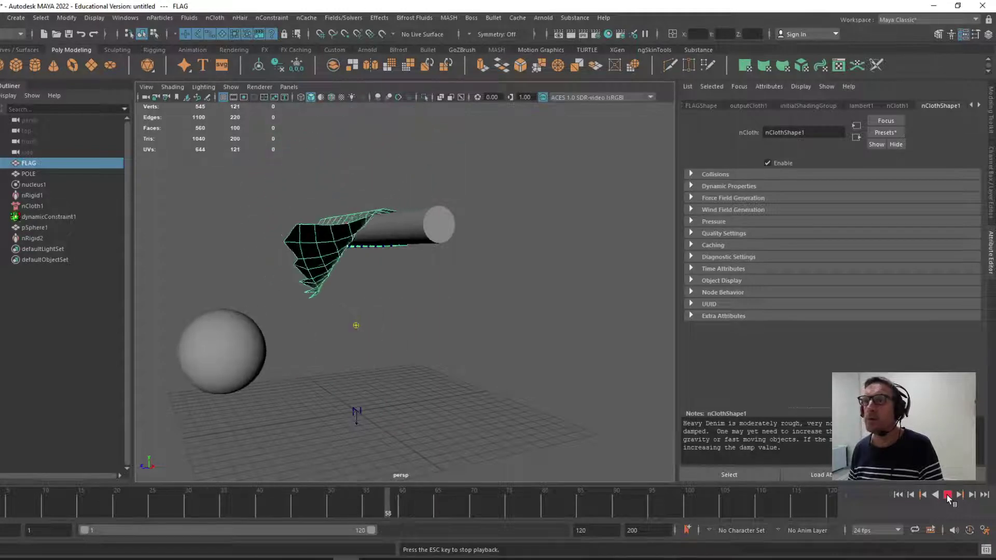
left_click(947, 495)
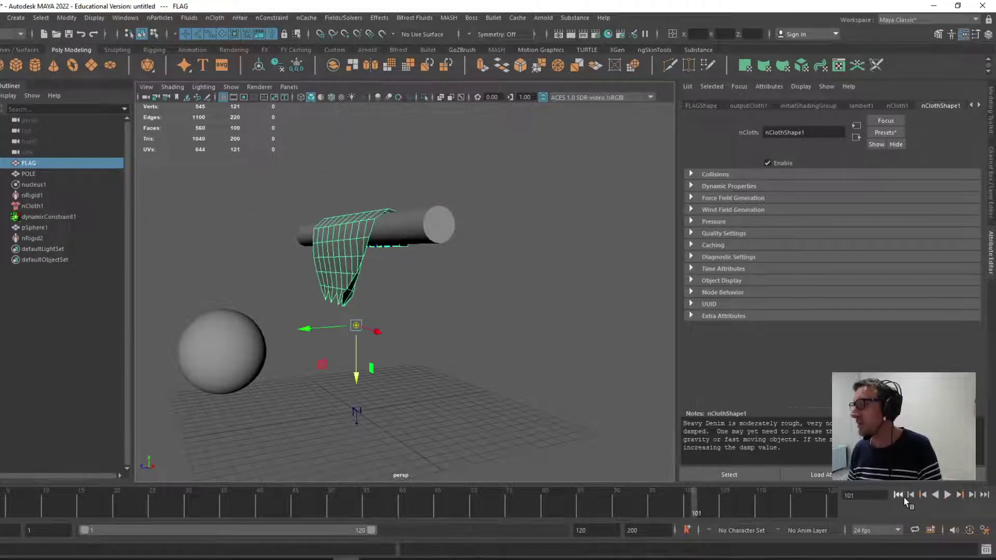
left_click(899, 496)
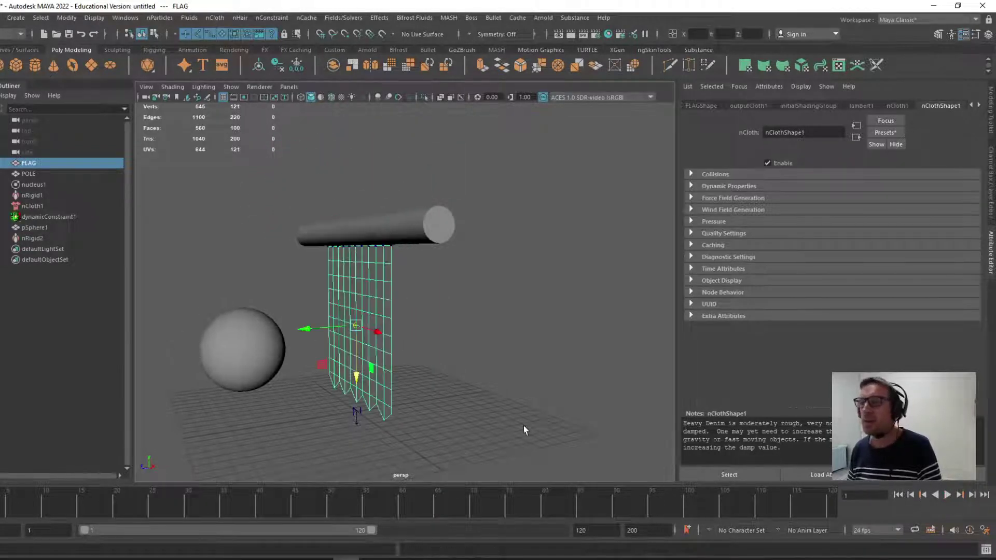
Step: Raise the sphere collider's stickiness to 0.136, play the simulation to test it, and rewind to frame 1
left_click(267, 340)
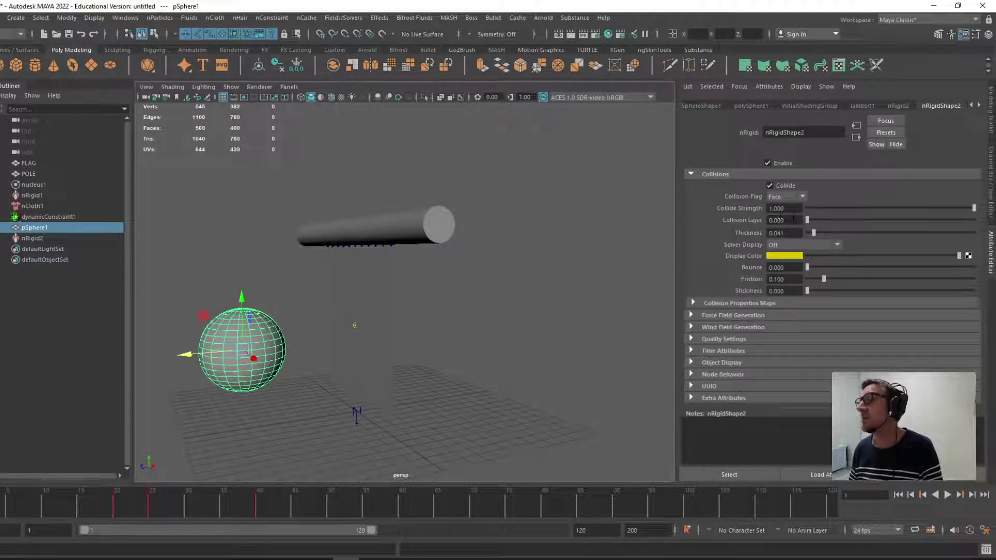
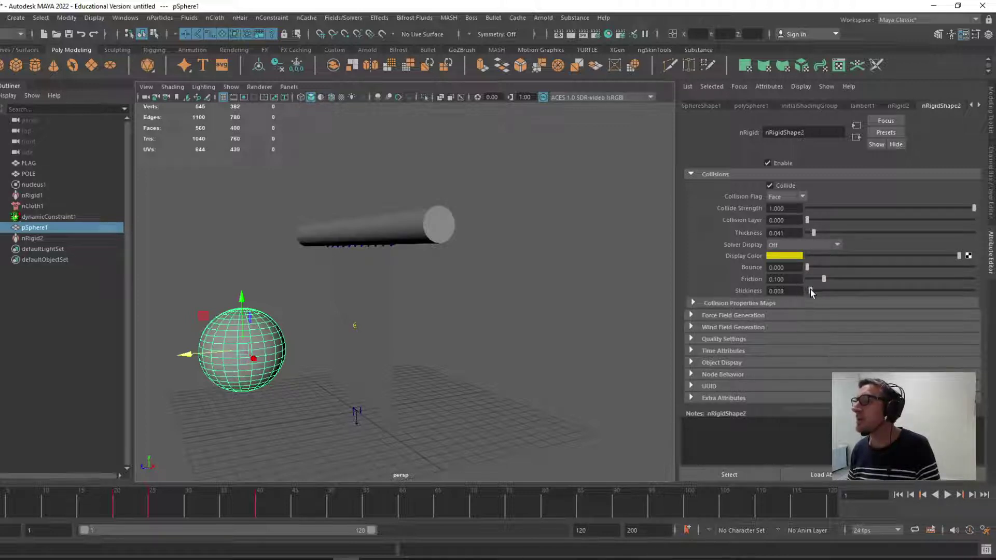
left_click(948, 496)
left_click(948, 495)
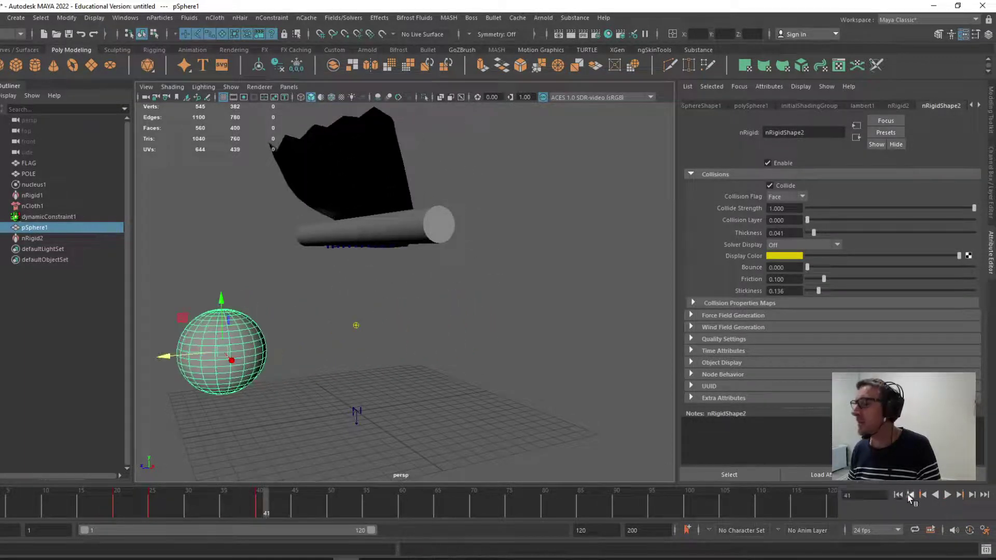
left_click(898, 495)
Step: Open the flag's nCloth collision settings and set its solver display to Collision Thickness
left_click(377, 280)
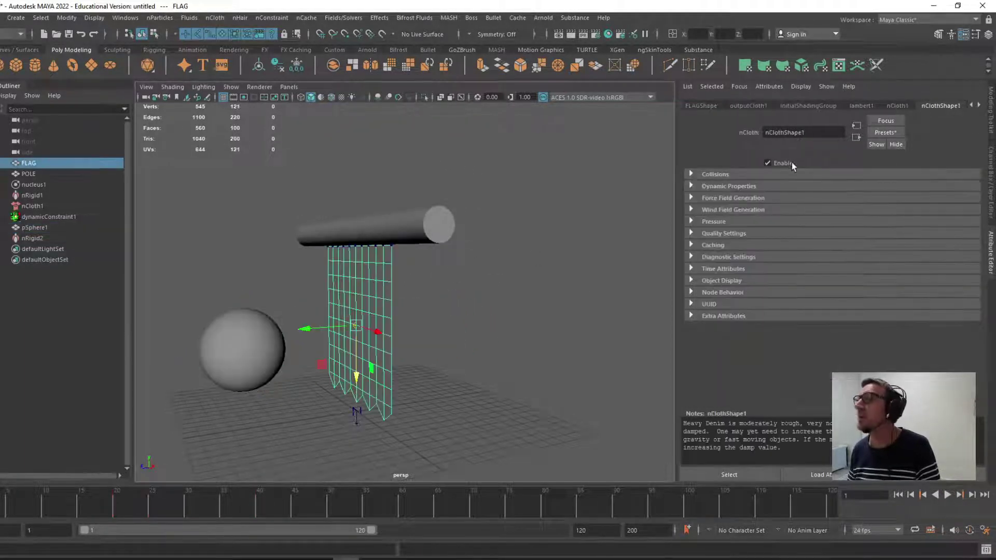
left_click(896, 106)
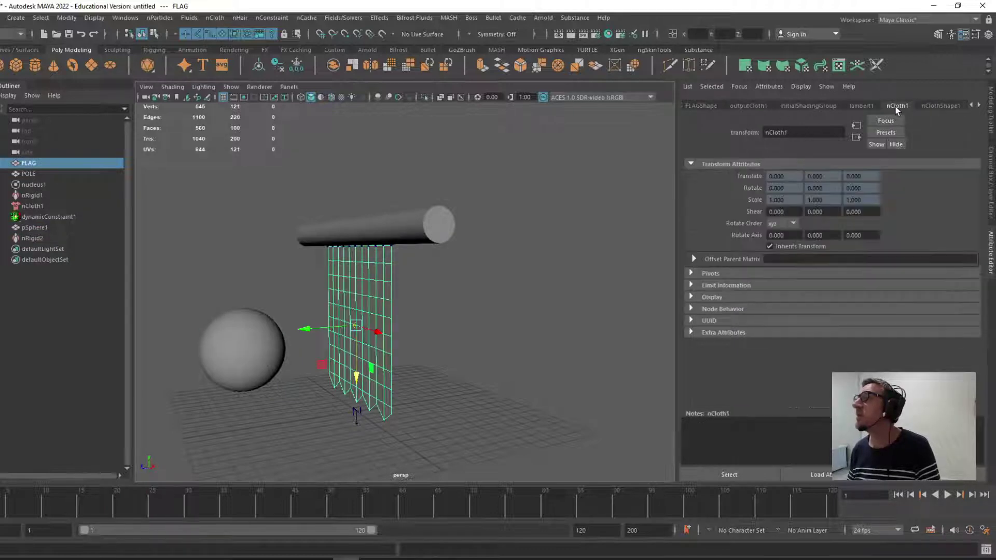
left_click(922, 106)
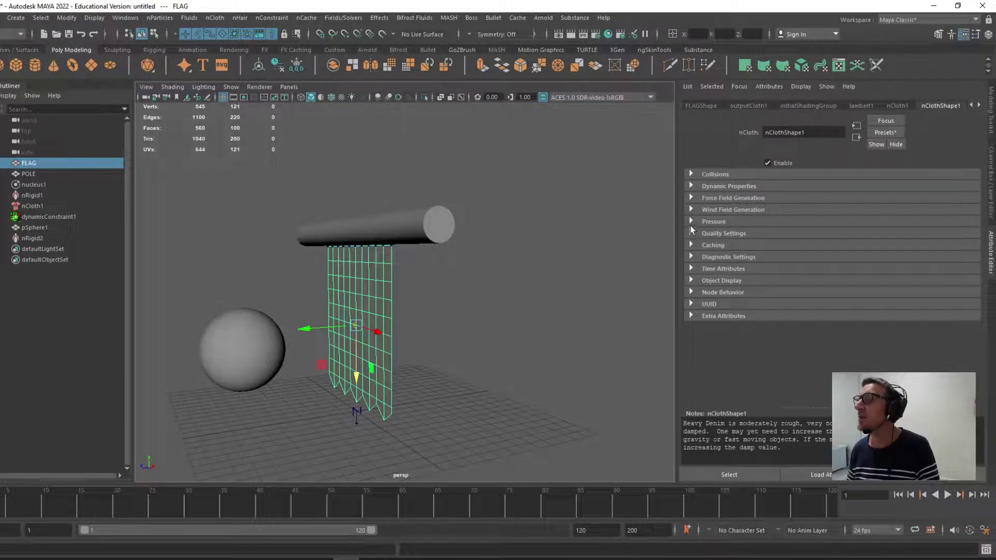
left_click(691, 175)
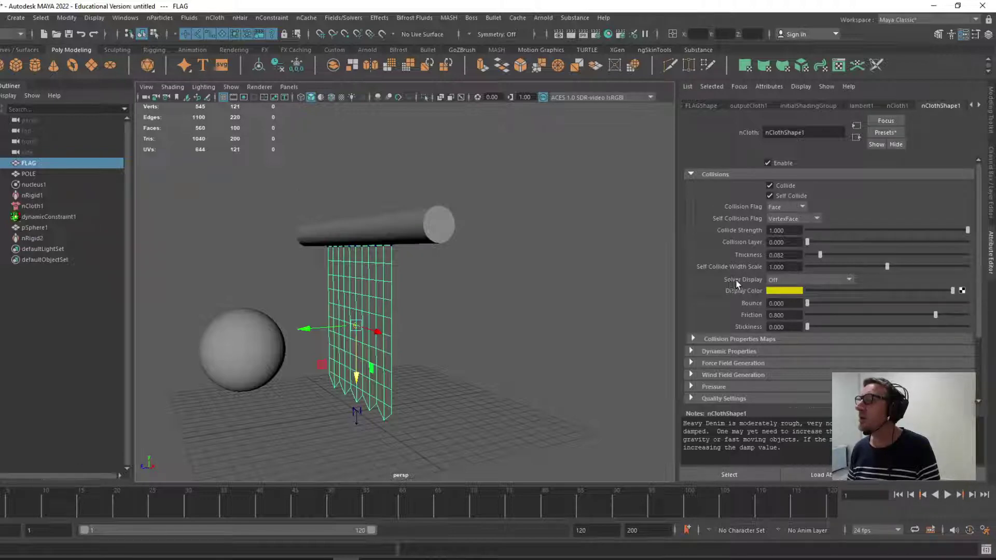
left_click(850, 282)
left_click(815, 300)
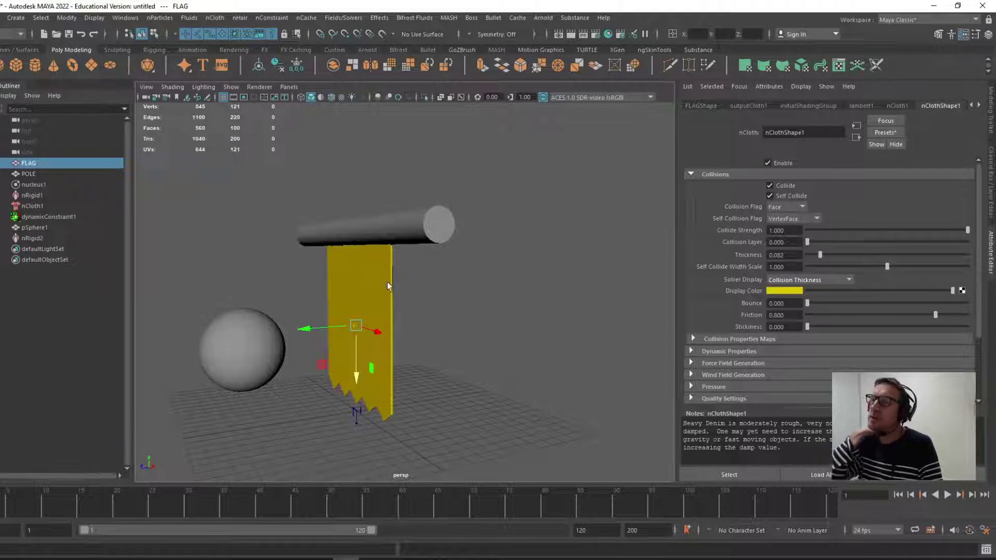
Step: Reduce the flag's collision thickness to 0.027 and switch its solver display off
scroll(384, 289, "up", 3)
scroll(575, 285, "down", 4)
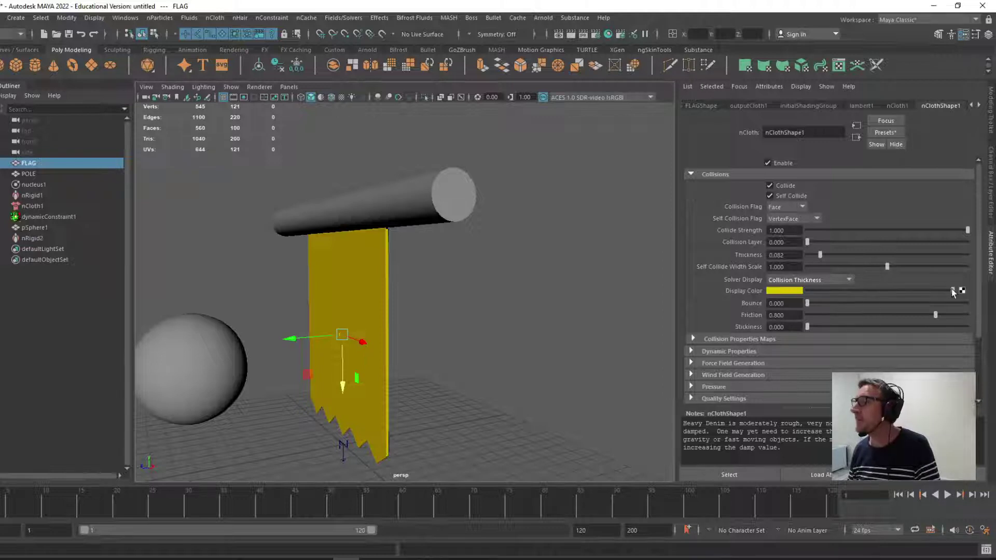
left_click_drag(952, 290, 978, 298)
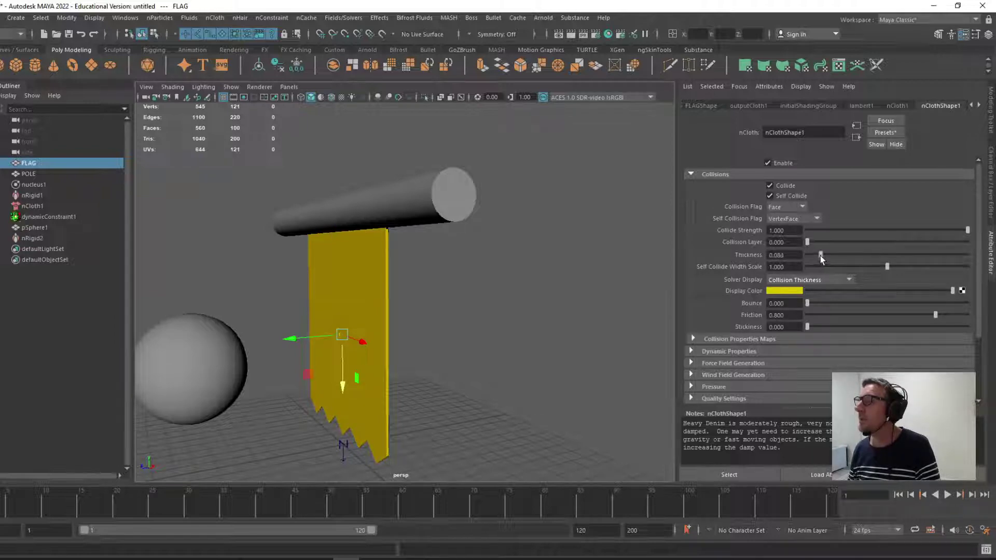
mouse_move(820, 255)
left_mouse_down()
mouse_move(798, 257)
mouse_move(817, 256)
mouse_move(810, 262)
left_mouse_up()
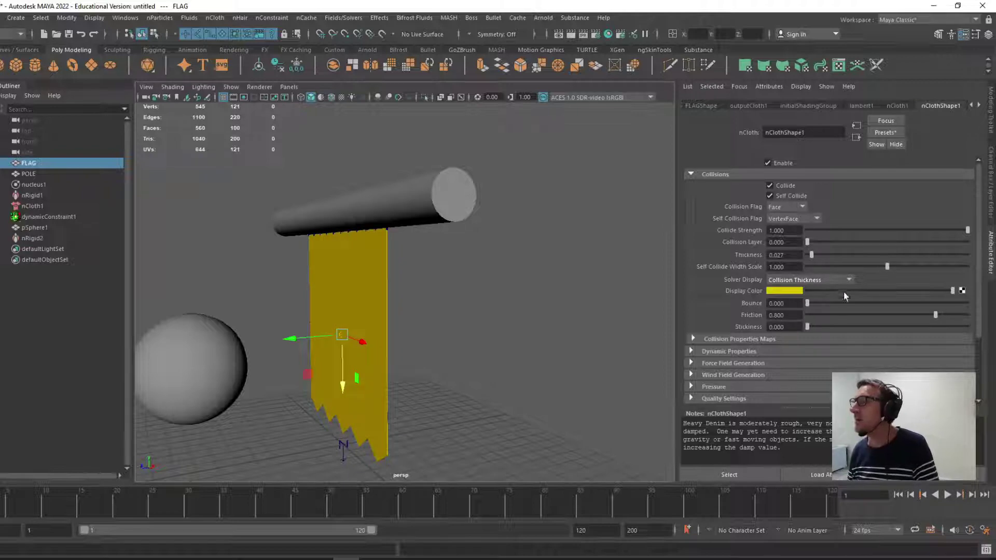
left_click(850, 280)
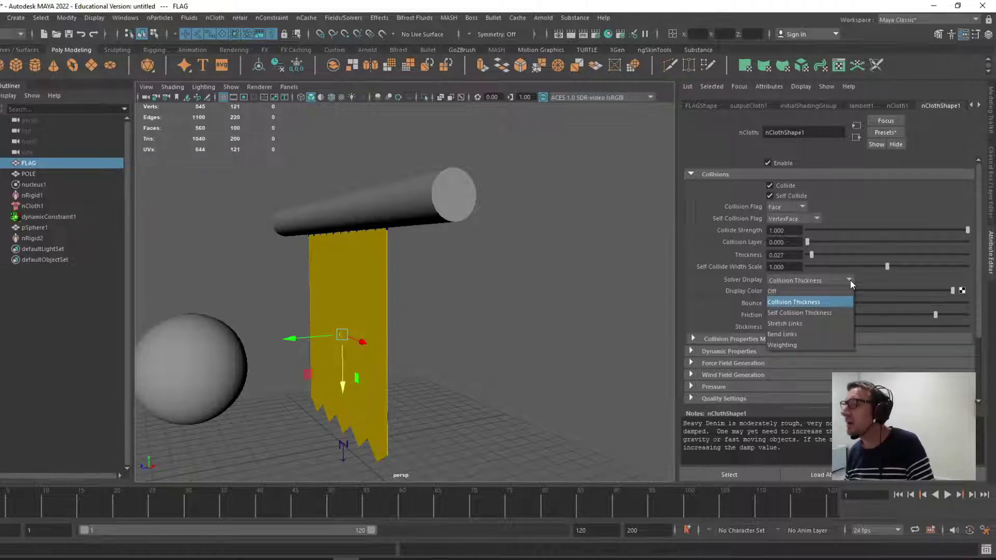
left_click(782, 291)
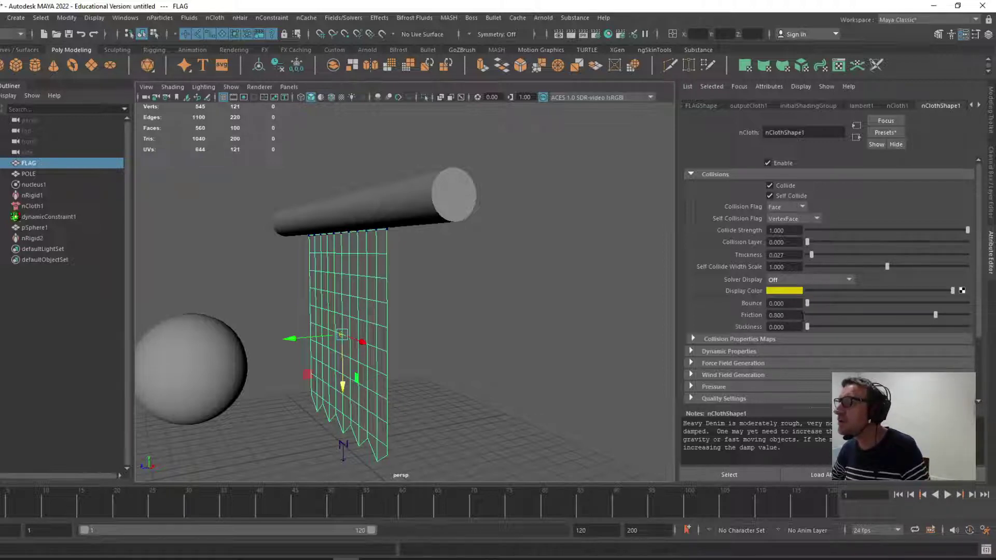
Step: Set the flag cloth's stickiness to 0.222 in its collision settings
left_click_drag(807, 327, 824, 328)
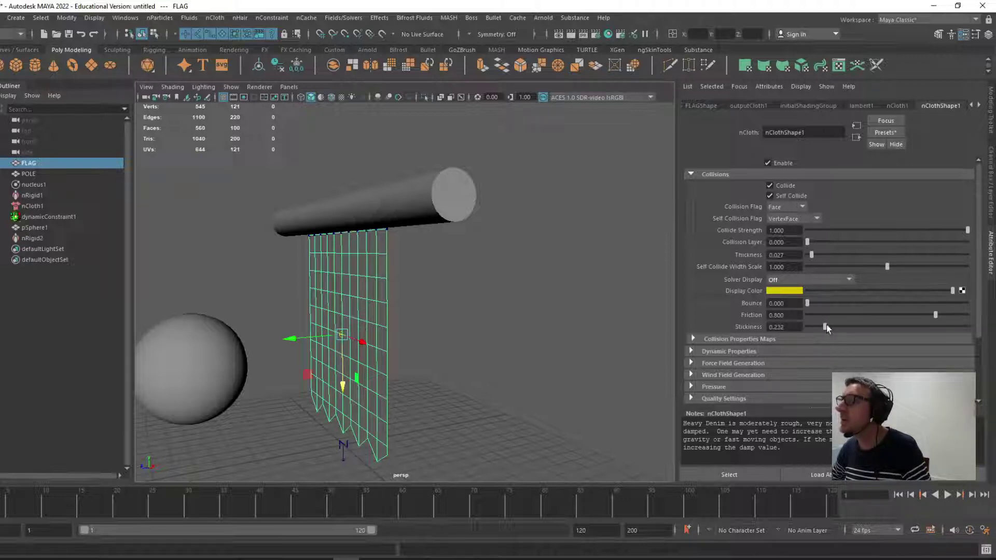
scroll(738, 310, "down", 2)
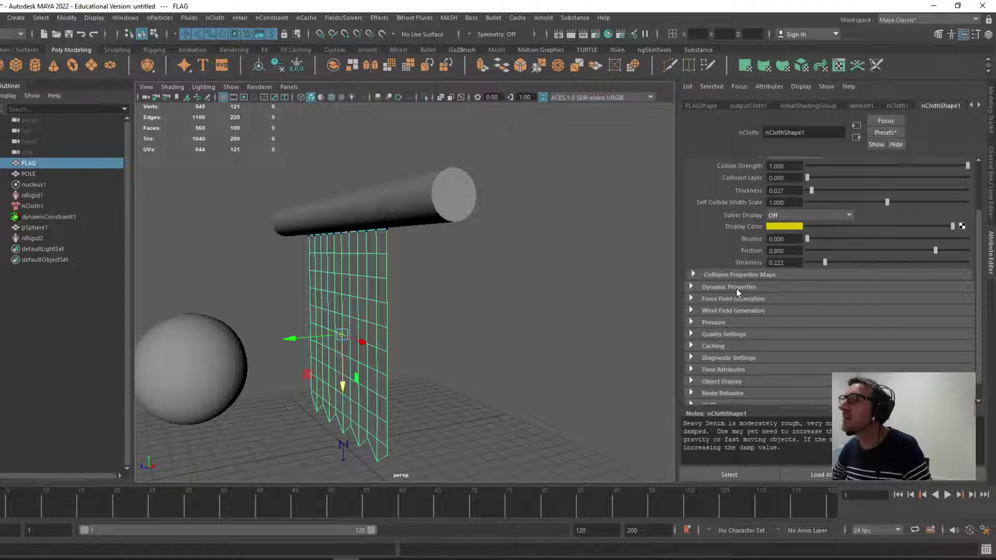
scroll(736, 289, "up", 2)
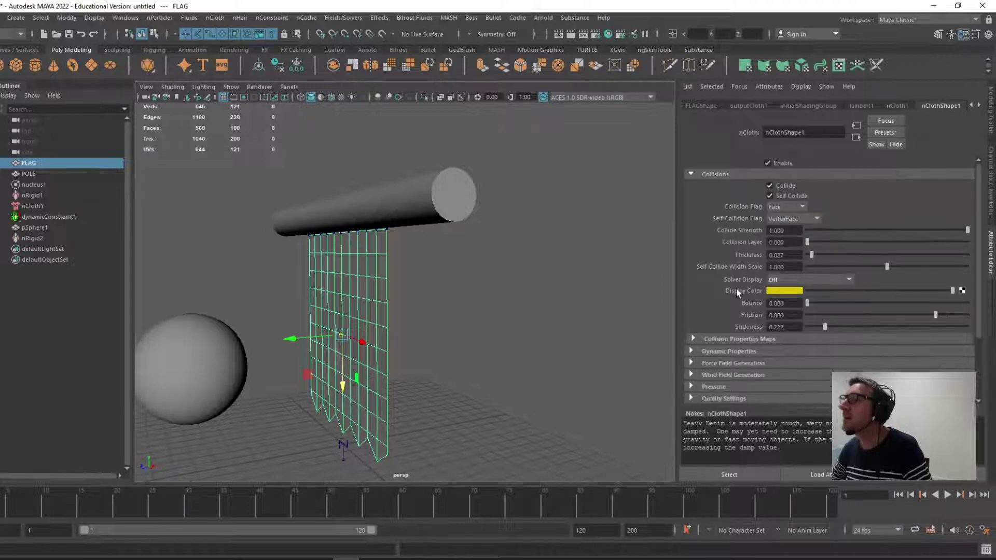
left_click(694, 339)
left_click(694, 339)
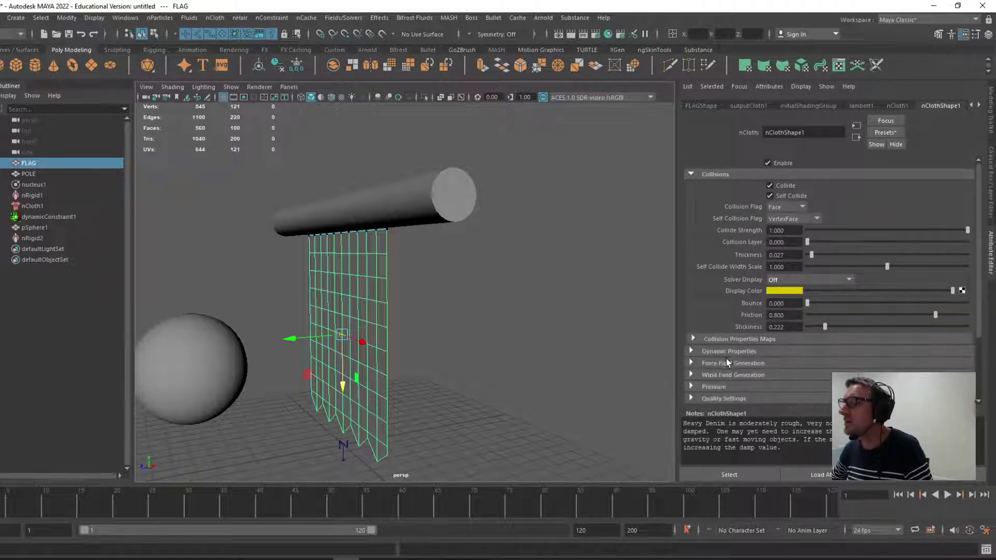
Step: Raise the flag cloth's bend resistance to about 0.67 in its dynamic properties
scroll(718, 342, "down", 2)
left_click(706, 319)
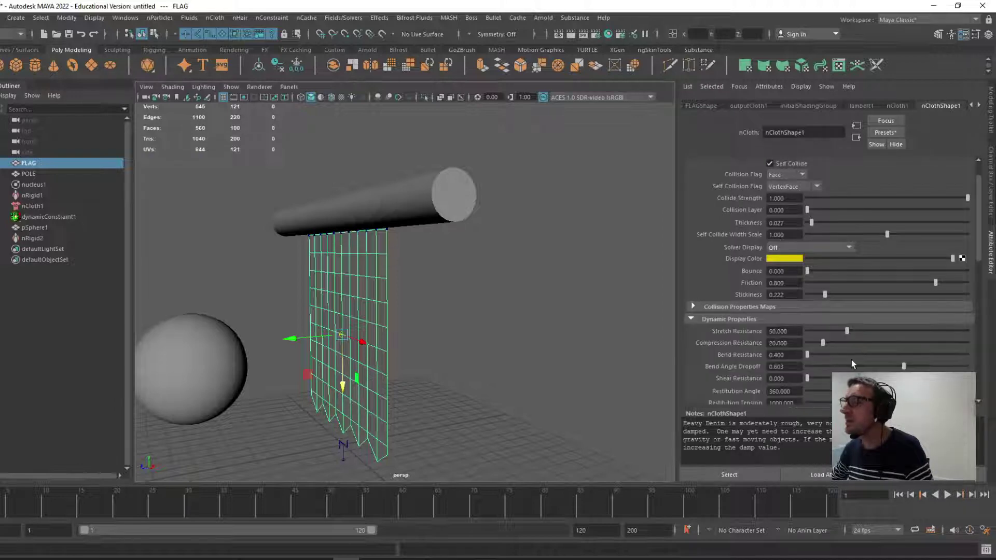
scroll(849, 358, "down", 2)
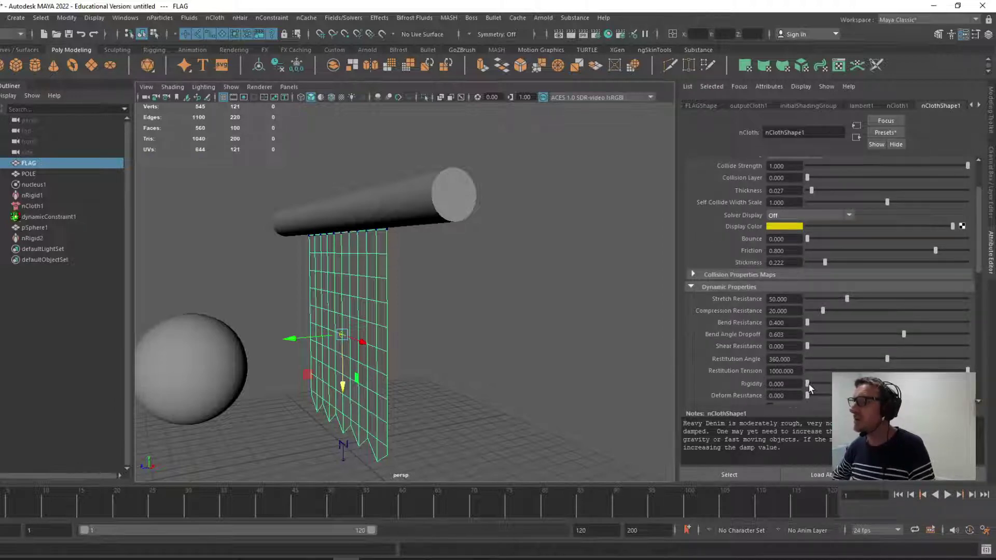
left_click_drag(807, 322, 807, 325)
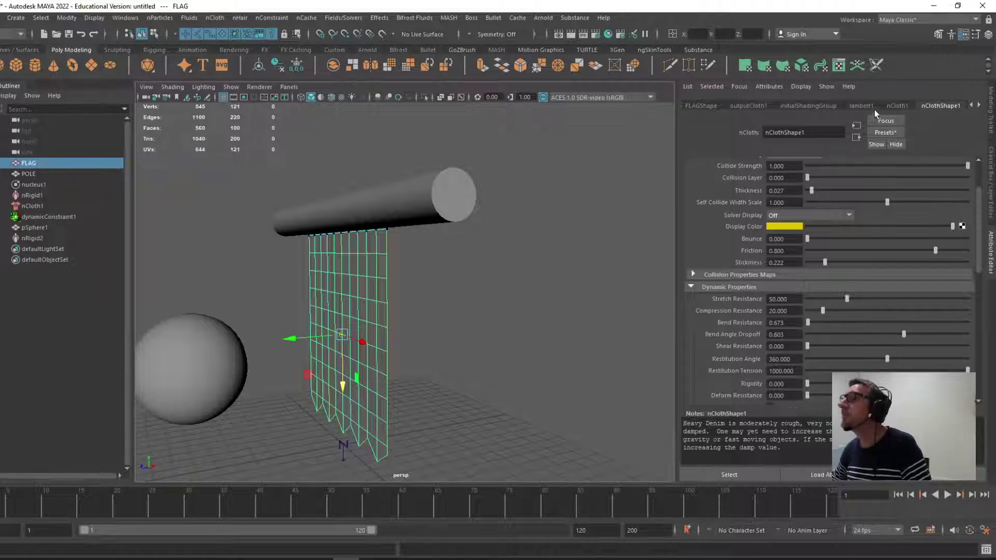
left_click(896, 105)
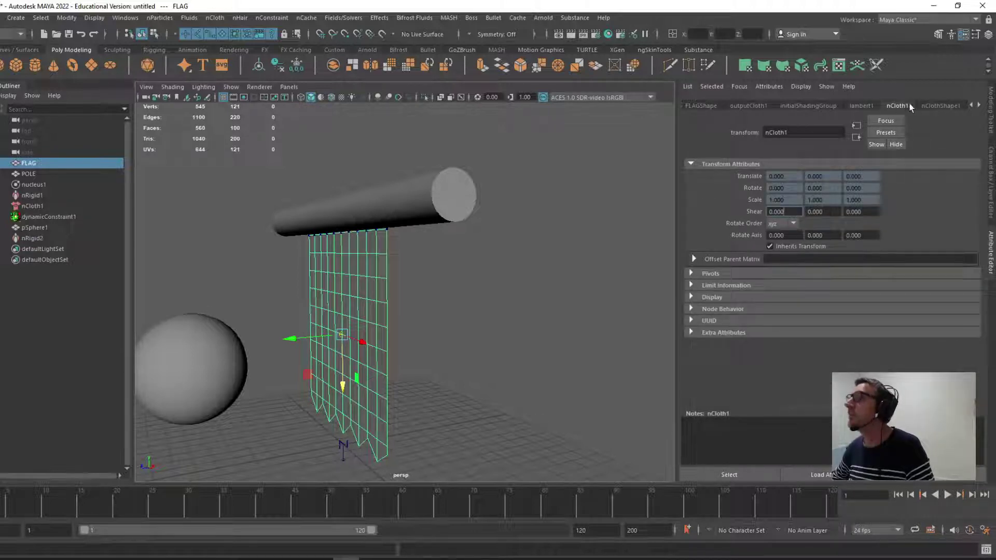
left_click(925, 106)
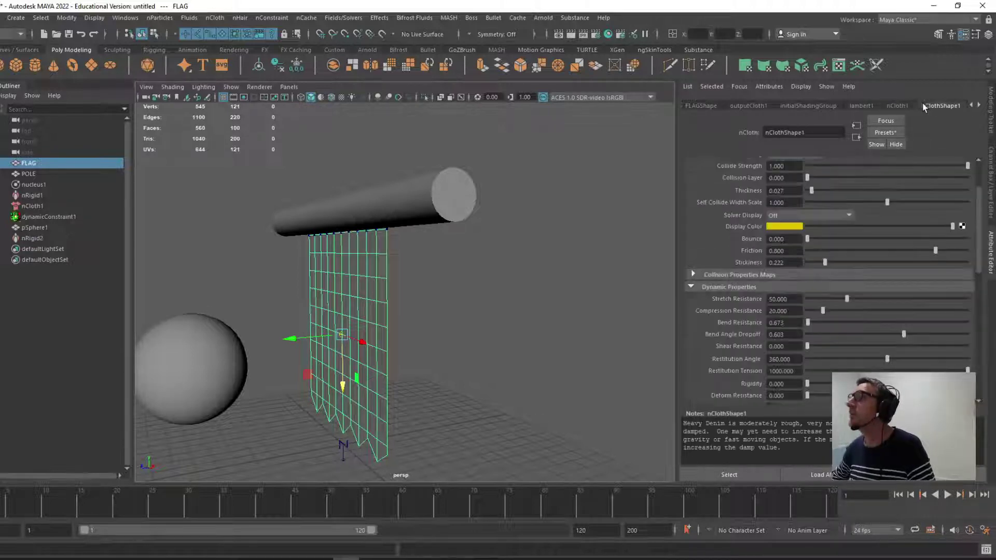
Step: Play the simulation to check the flag with its new cloth settings, stop playback and rewind to frame 1
left_click(948, 495)
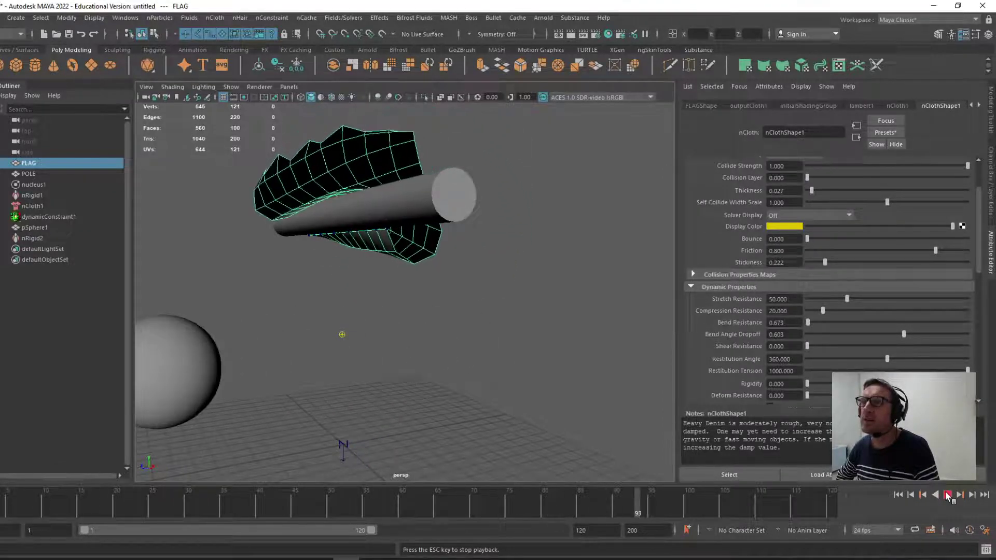
left_click(948, 495)
left_click(903, 496)
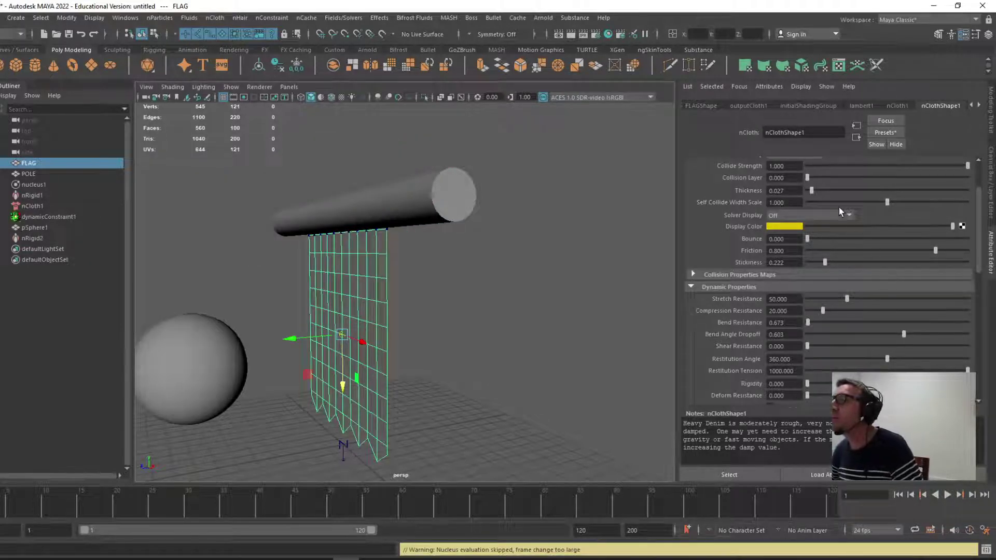
Step: Increase the flag cloth's stickiness to 0.525 and its rigidity to 0.101
scroll(838, 207, "up", 2)
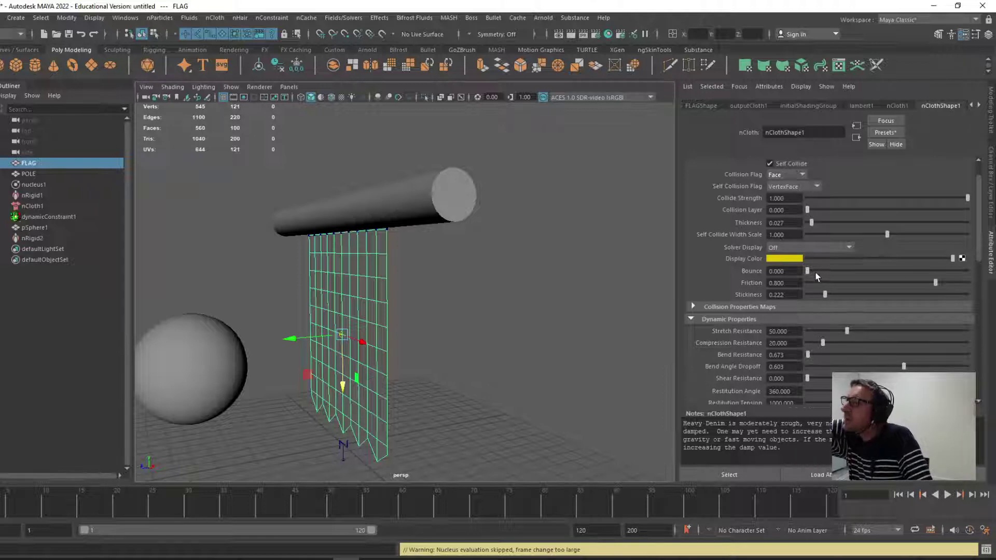
left_click_drag(822, 294, 847, 296)
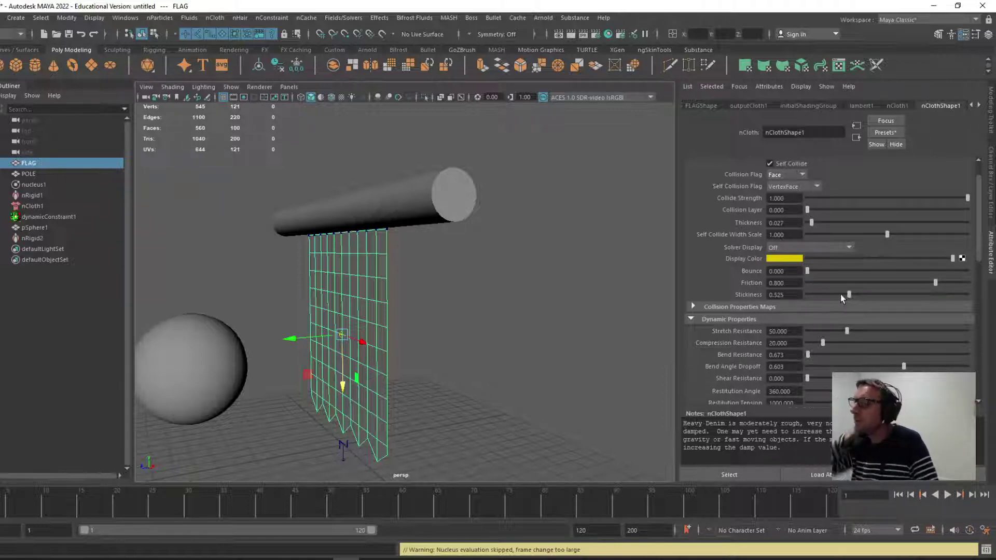
scroll(840, 294, "down", 1)
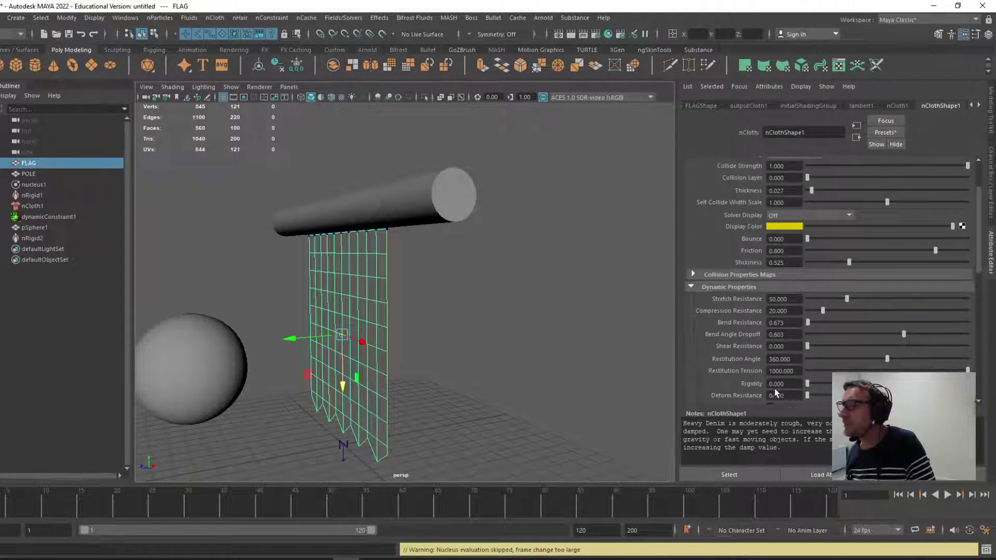
left_click_drag(808, 387, 809, 385)
Step: Play the simulation, lower the flag cloth's stickiness to 0.162 while it runs, and stop playback
left_click(947, 496)
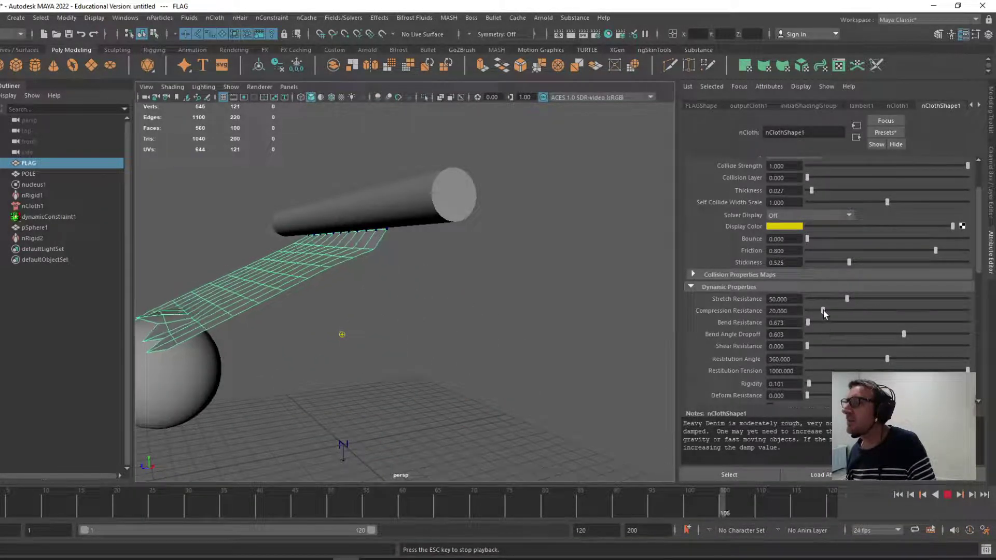
left_click_drag(849, 261, 820, 263)
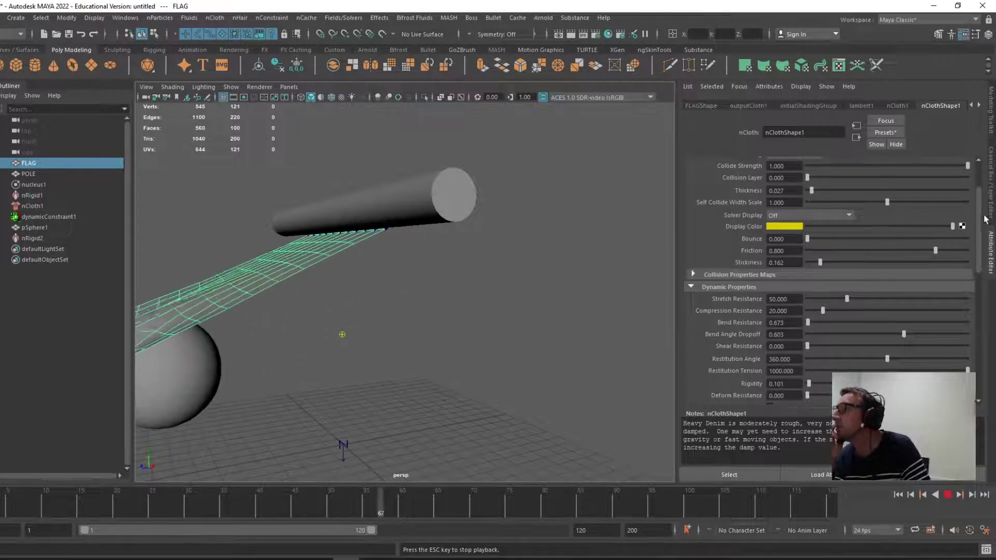
scroll(979, 200, "up", 2)
scroll(979, 200, "up", 1)
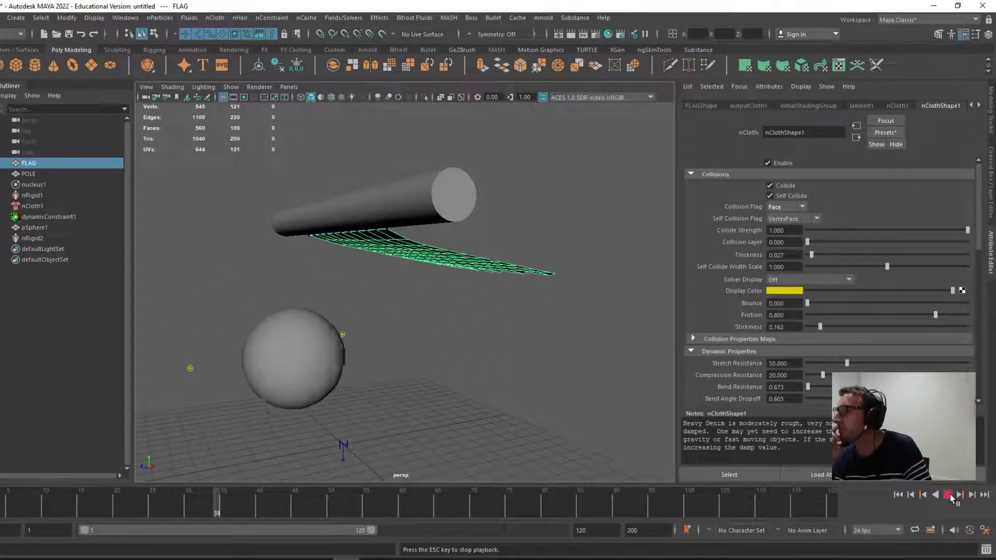
key("Escape")
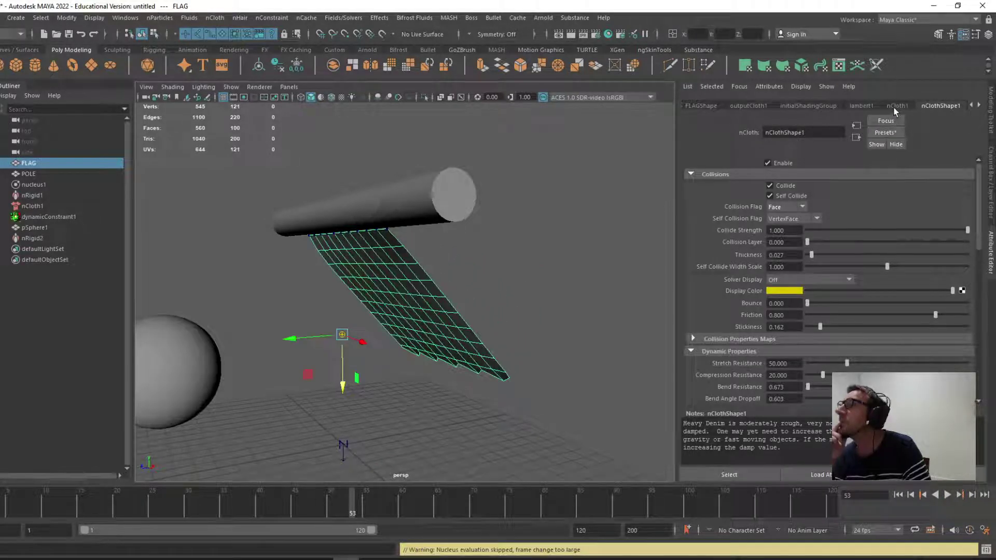
Step: Examine the full list of the flag's nClothShape1 attributes in the Channel Box and rewind to frame 1
left_click(989, 195)
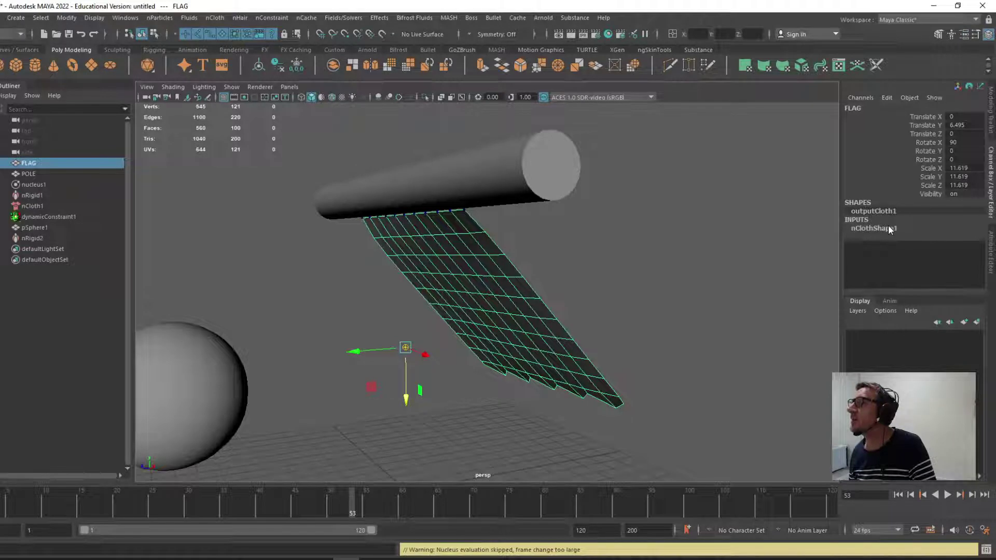
left_click(888, 225)
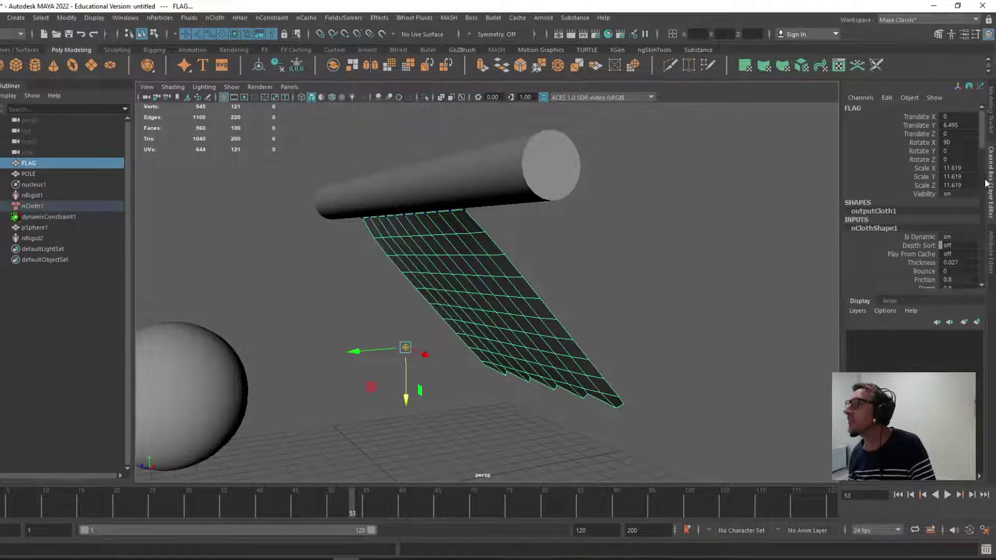
left_click_drag(981, 147, 976, 169)
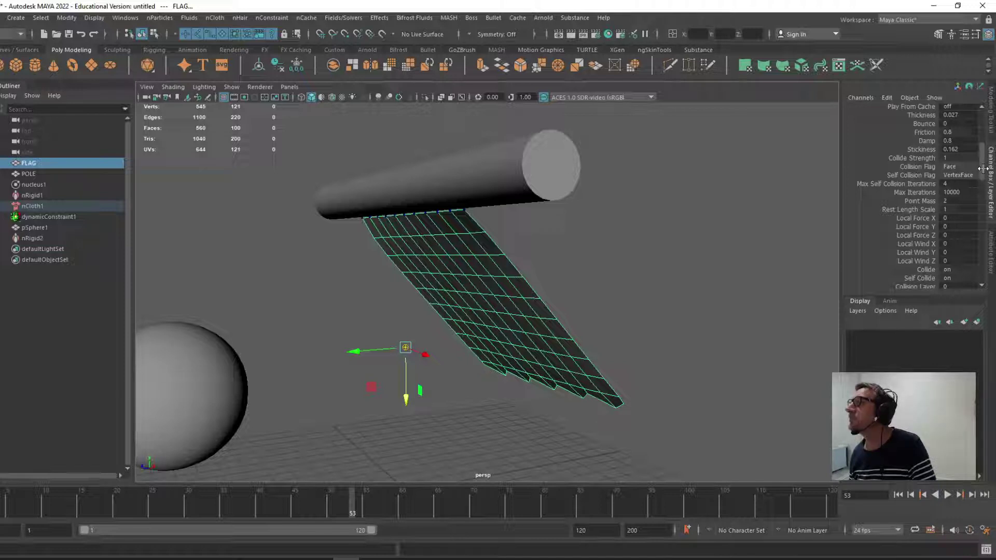
left_click_drag(983, 168, 977, 191)
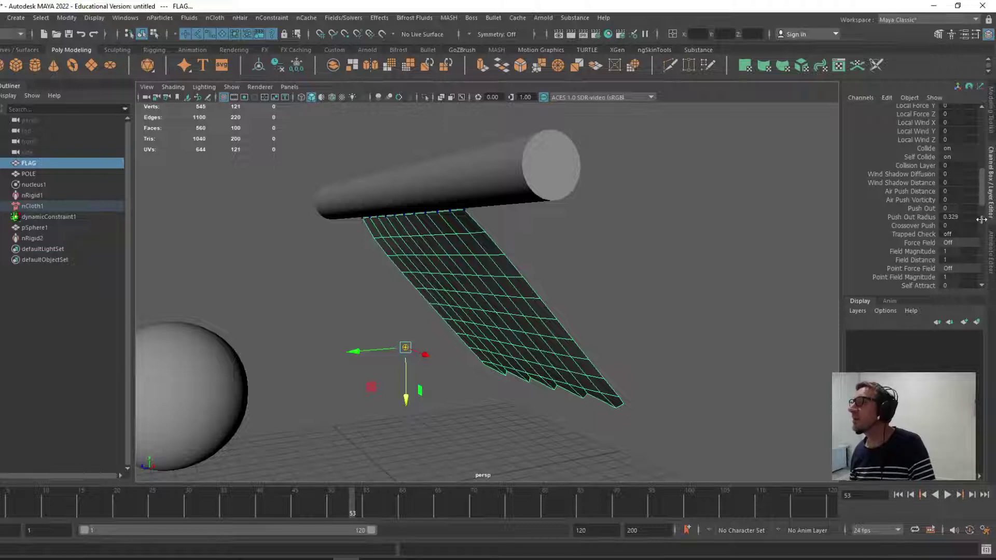
left_click_drag(982, 186, 981, 260)
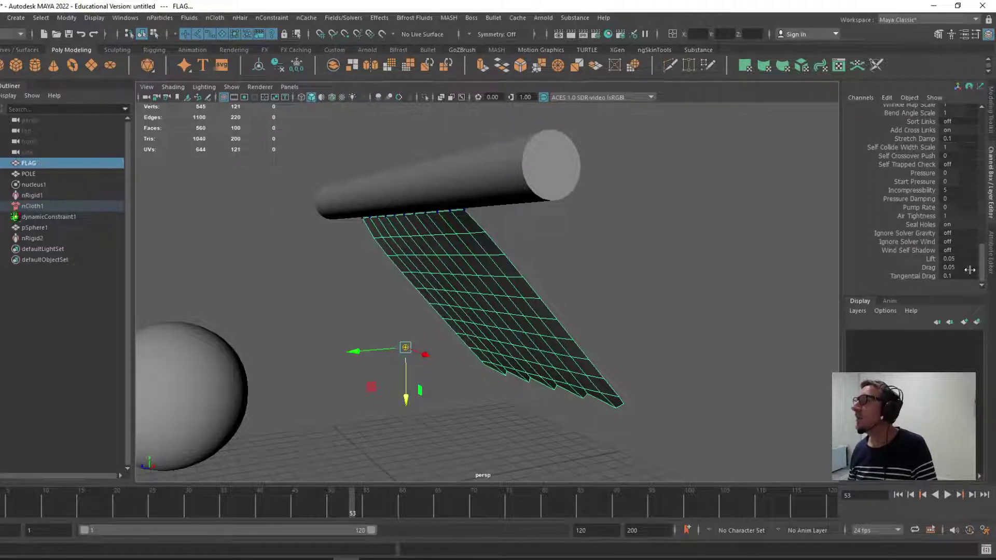
left_click(898, 495)
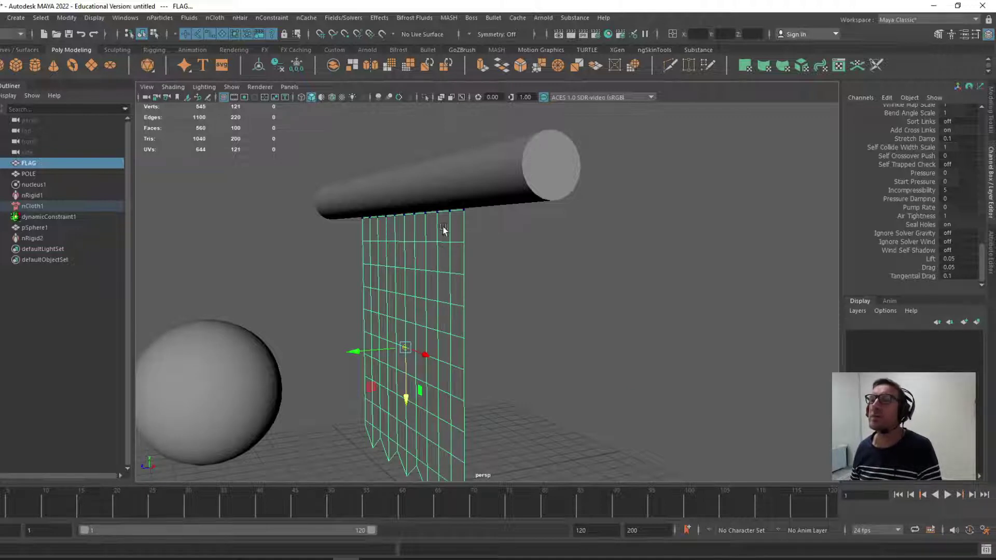
scroll(364, 244, "up", 3)
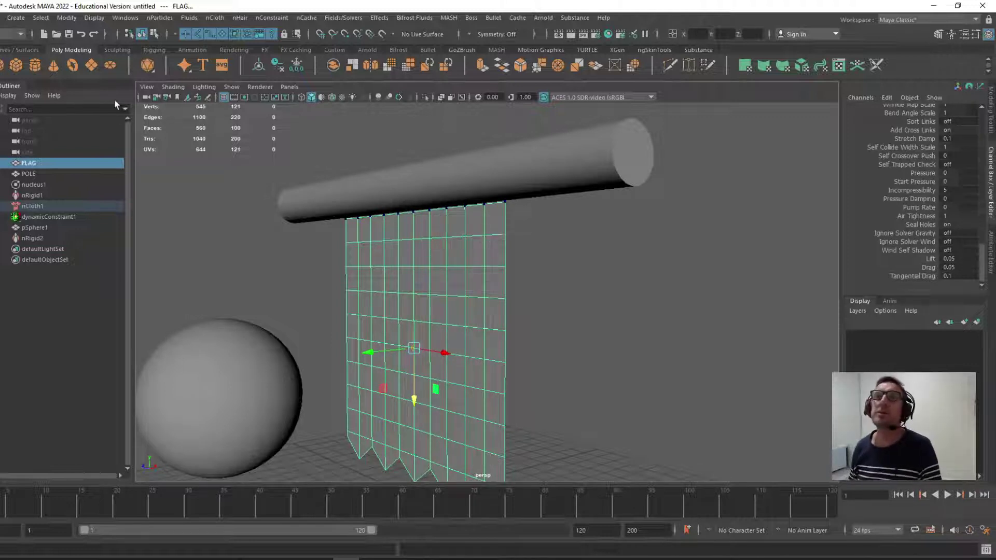
left_click(91, 69)
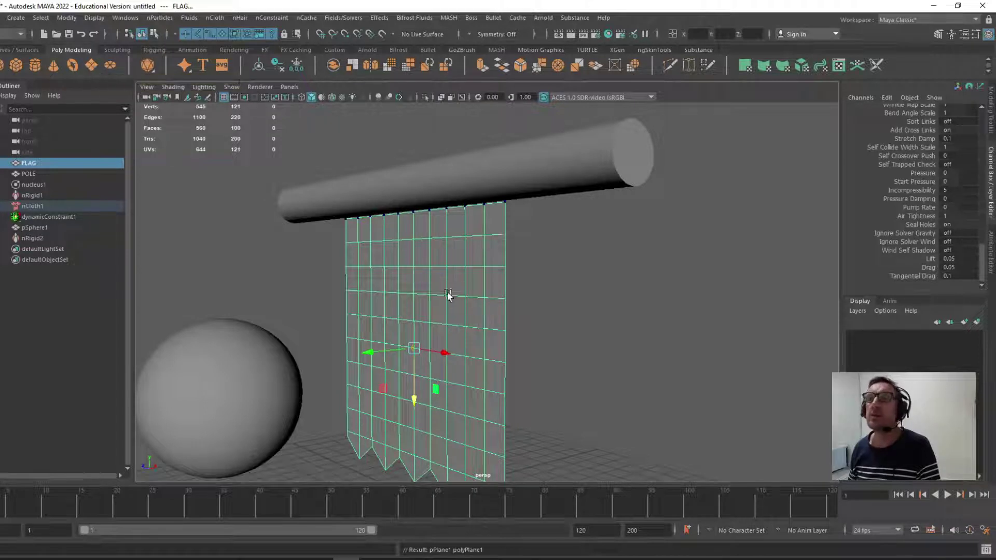
scroll(464, 315, "down", 2)
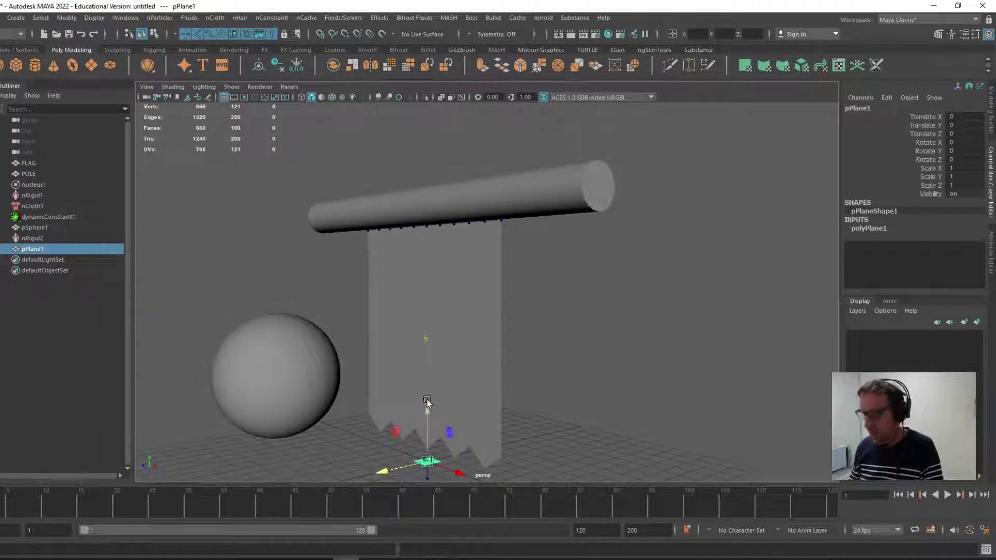
key("Delete")
Step: Duplicate the flag mesh and offset the copy slightly to Translate Z 0.172
left_click(463, 306)
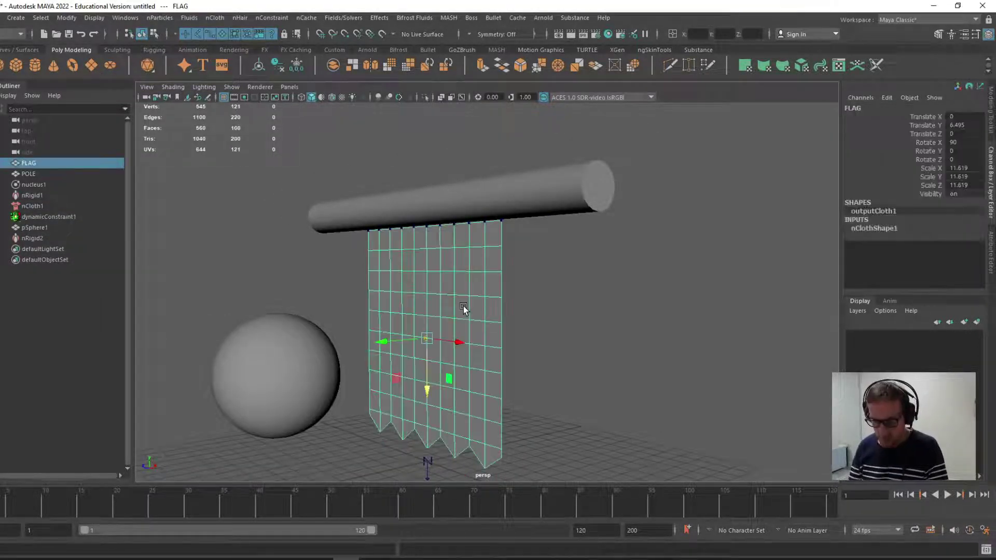
key("ctrl+d")
left_click_drag(387, 348, 356, 313)
key("ctrl+z")
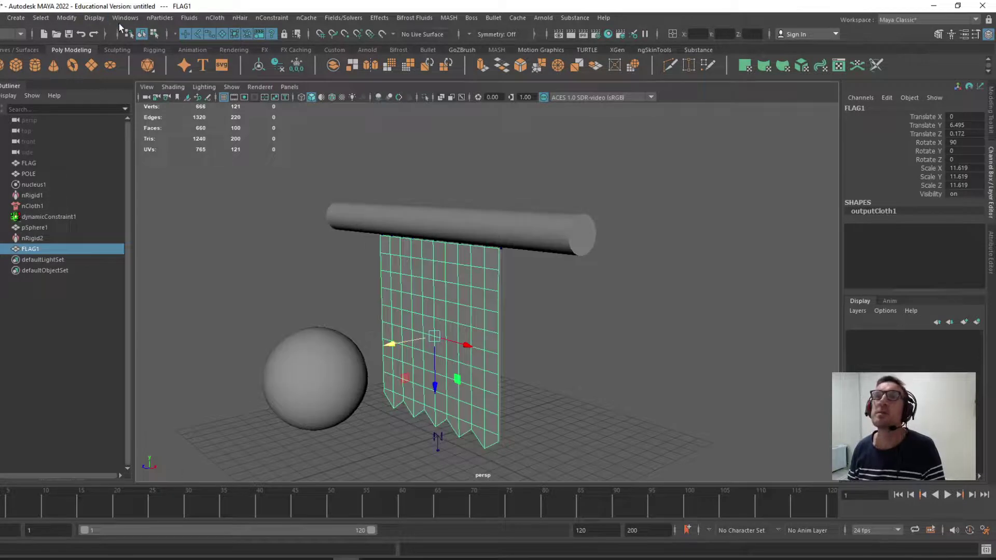
Step: Switch to the Modeling menu set, keeping the duplicate flag selected
left_click(21, 34)
left_click(4, 41)
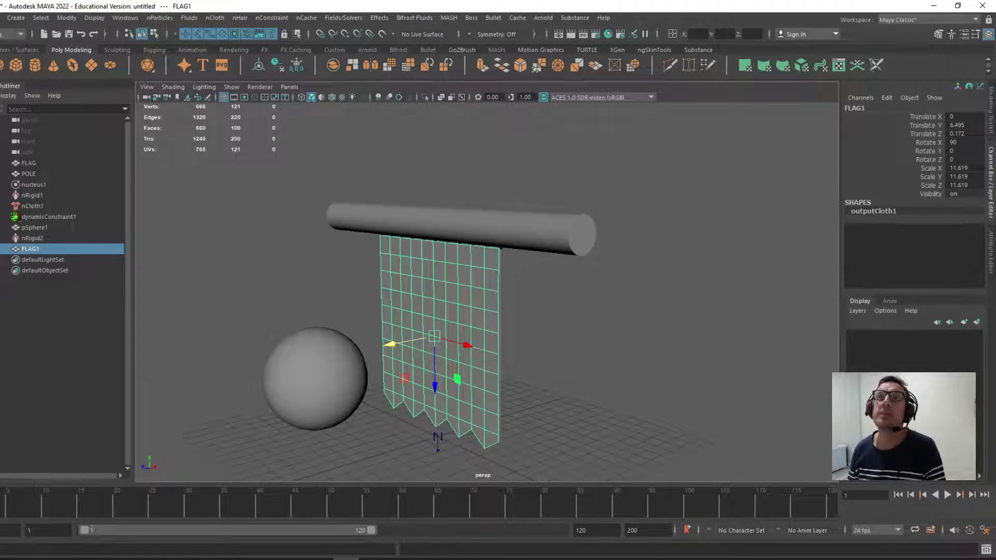
left_click(154, 18)
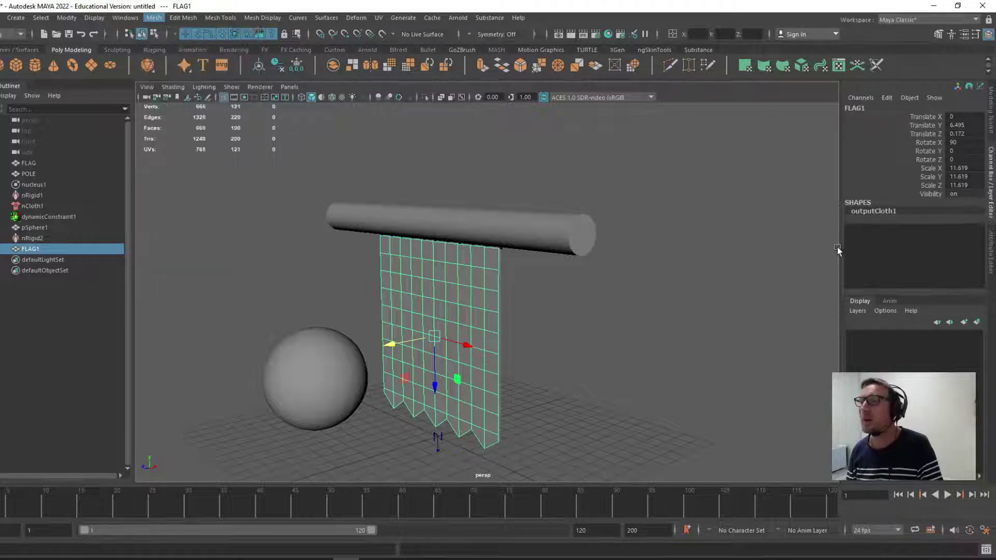
left_click_drag(617, 310, 639, 320, "alt")
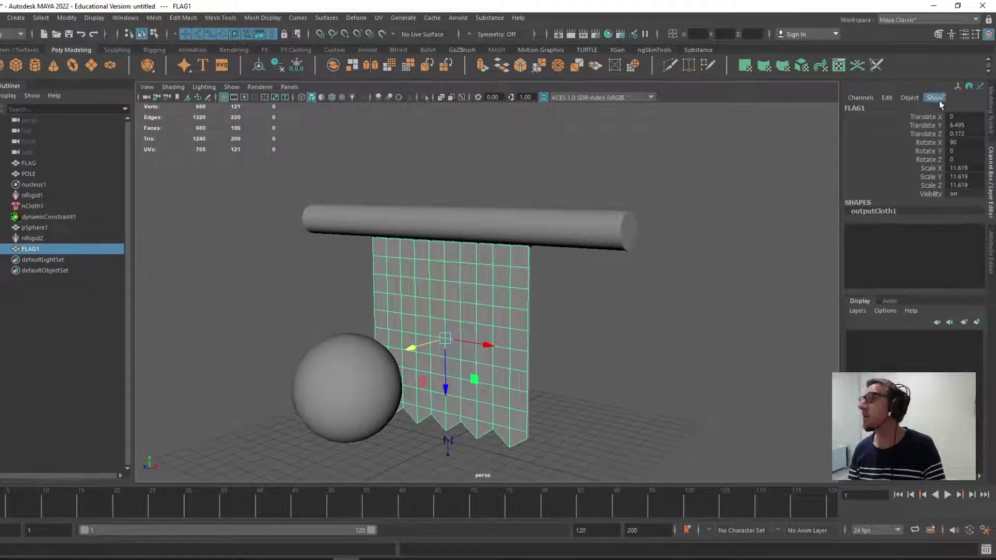
Step: Enter multi-component mode on the duplicate flag, try a Multi-Cut slice across its upper part and undo the cut
left_click(939, 35)
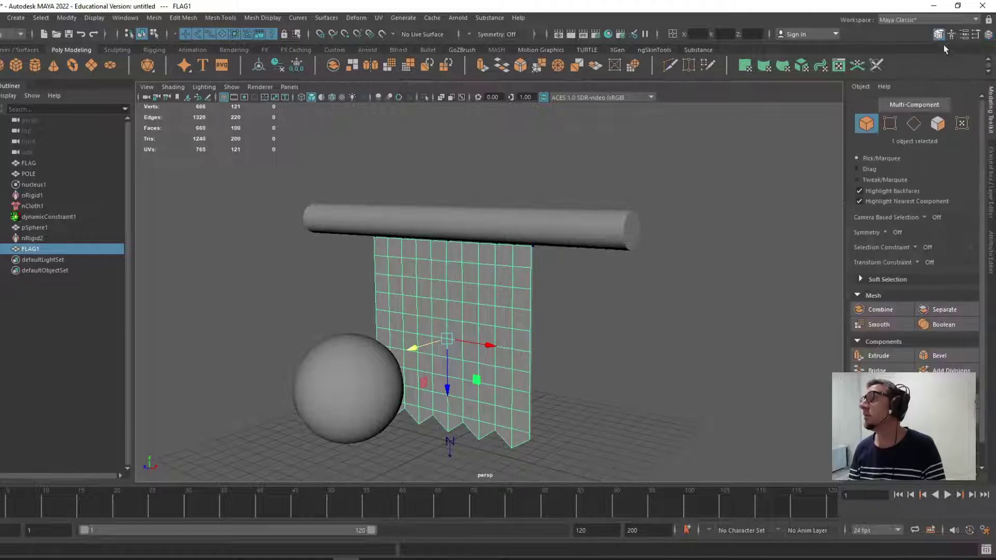
left_click(914, 104)
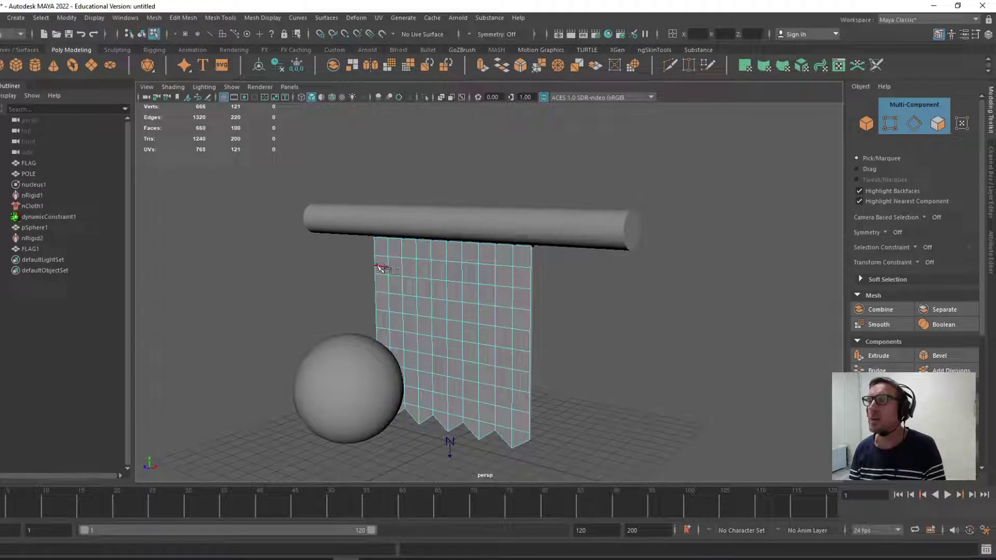
left_click_drag(371, 265, 541, 280)
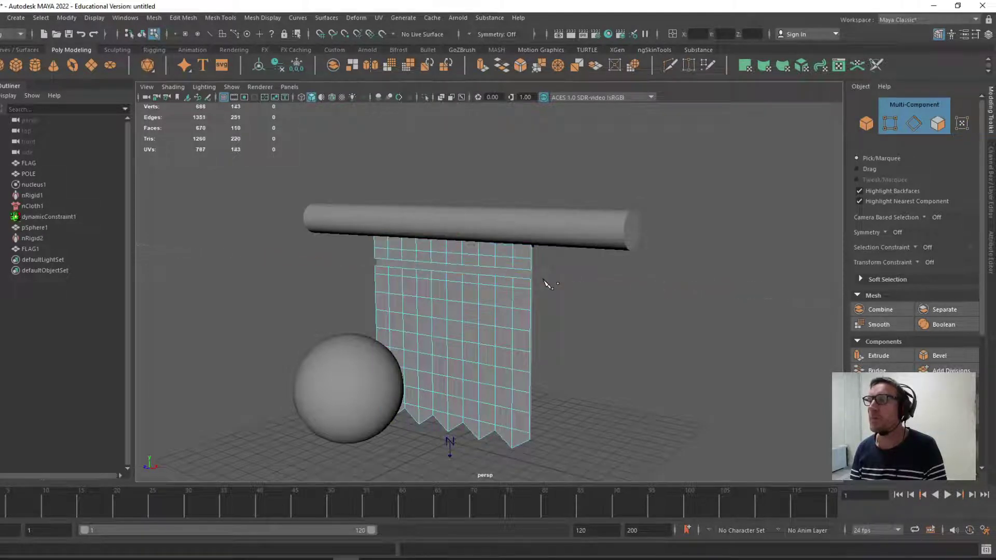
key("ctrl+z")
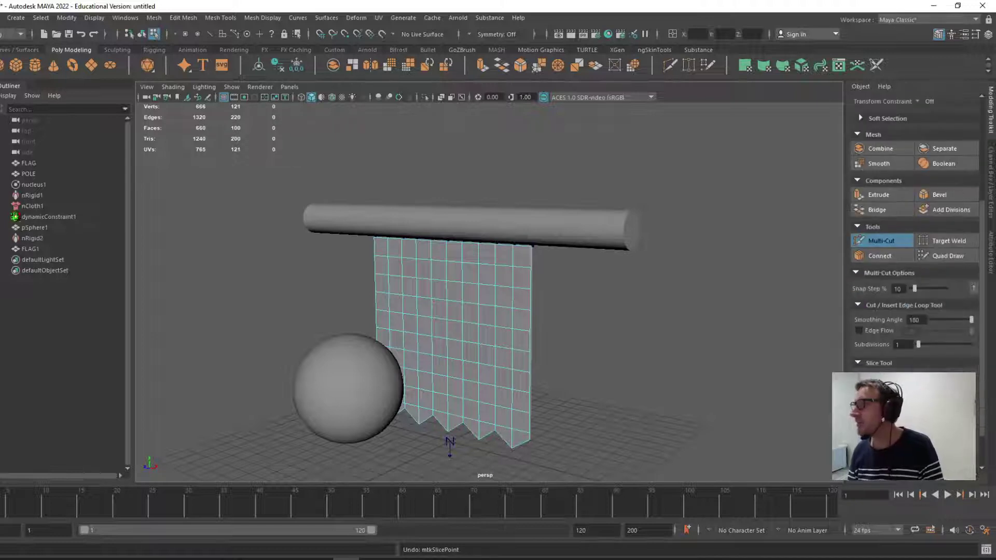